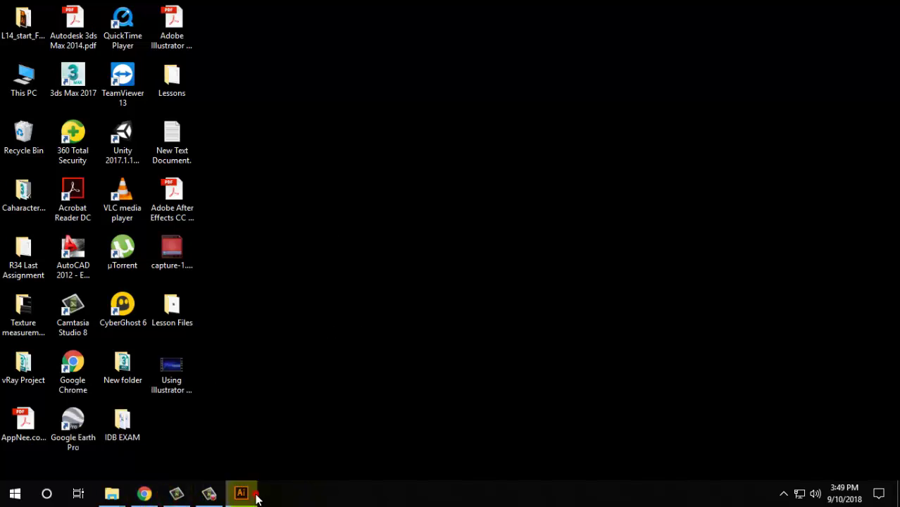
Step: Create a new Letter-size Illustrator document named 'Chapter 14'
left_click(255, 495)
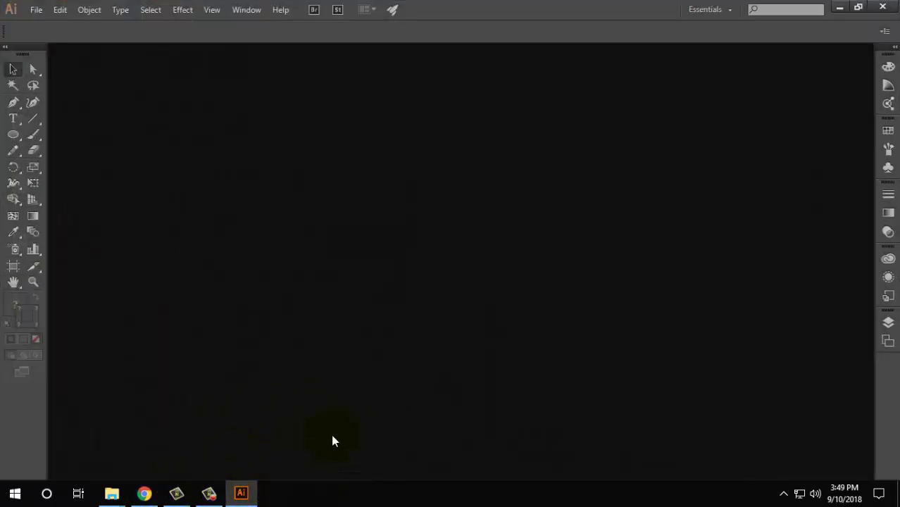
left_click(32, 16)
left_click(41, 22)
left_click(343, 143)
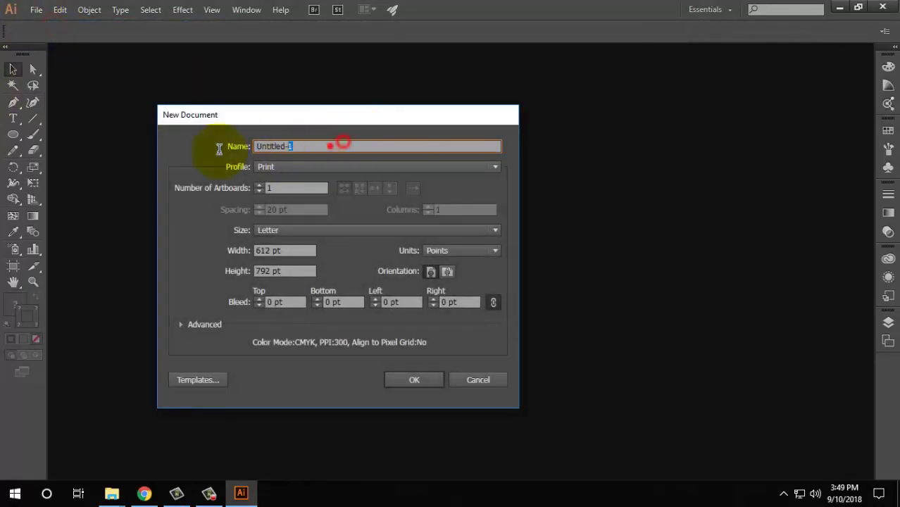
key("BackSpace")
type("Chap")
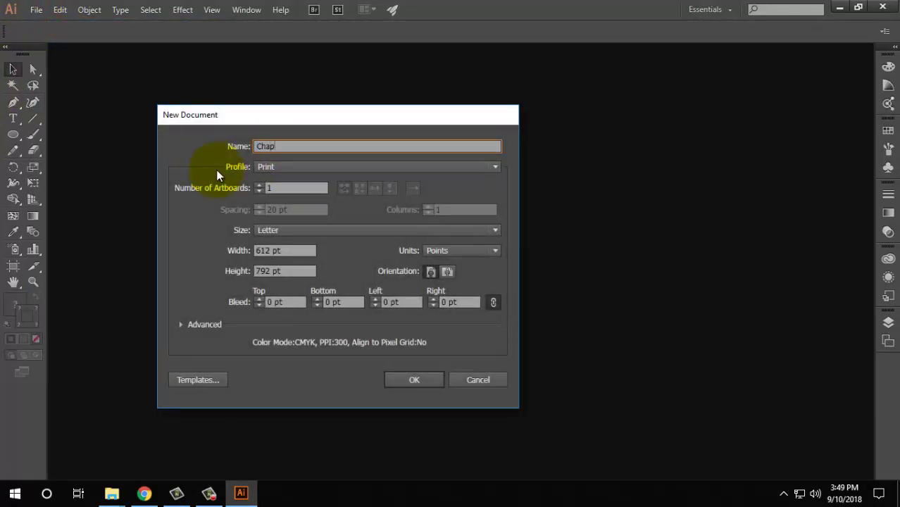
type("ter 14")
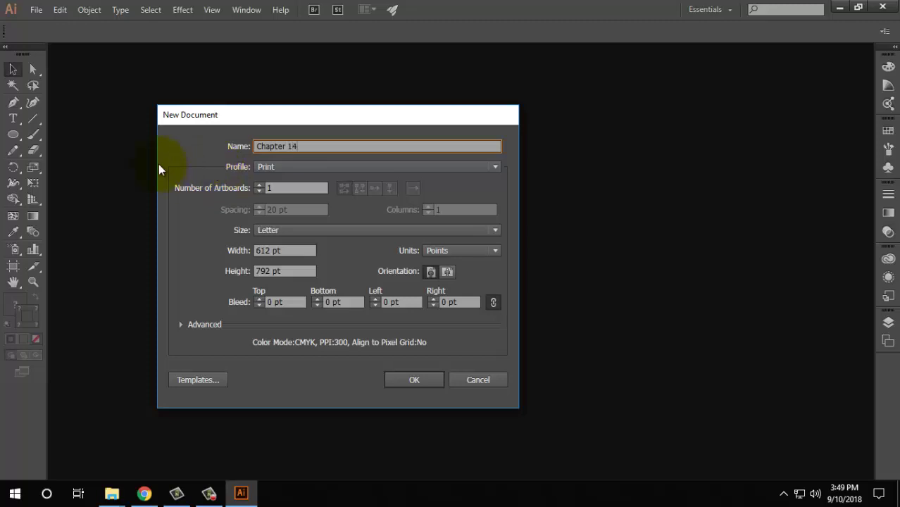
left_click(401, 382)
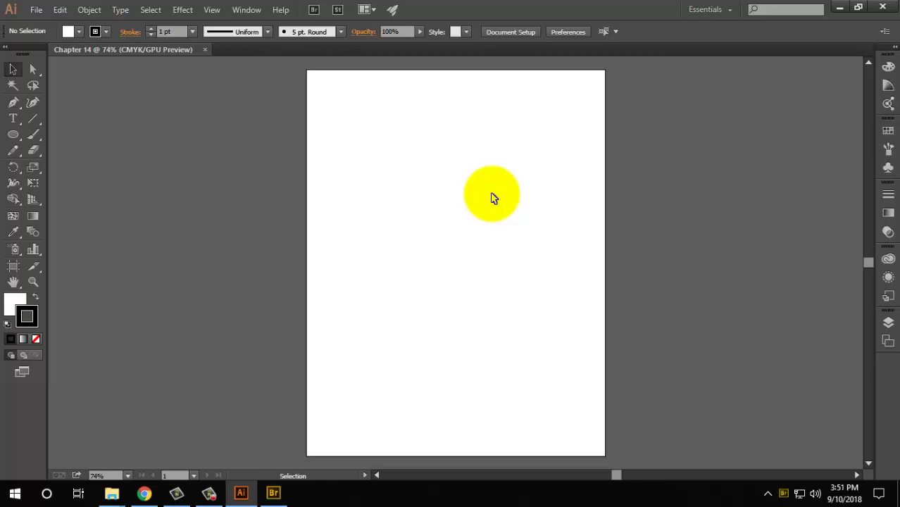
Step: Switch over to the already-open Adobe Bridge, then close it
left_click(216, 496)
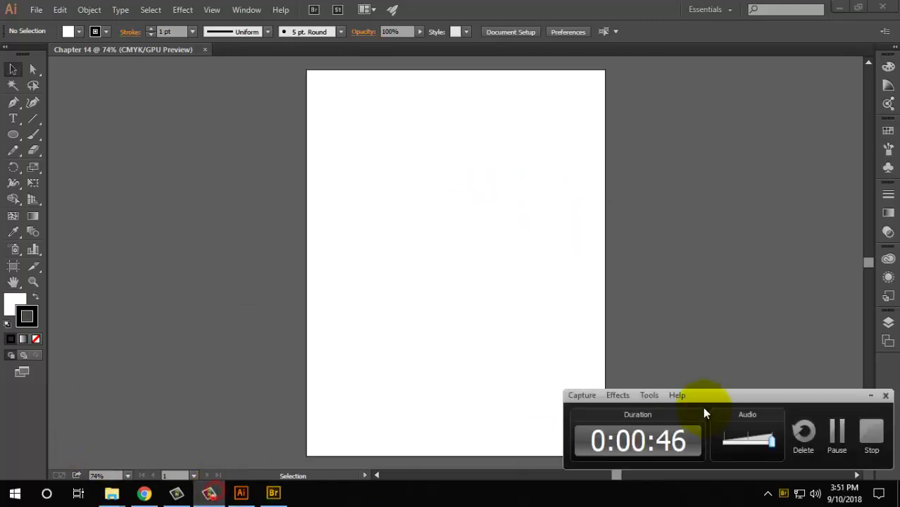
left_click(272, 491)
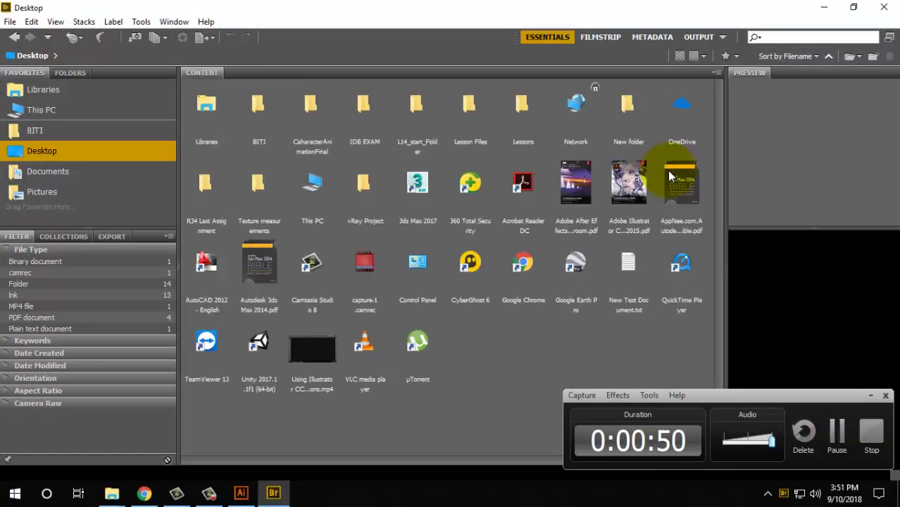
left_click(871, 395)
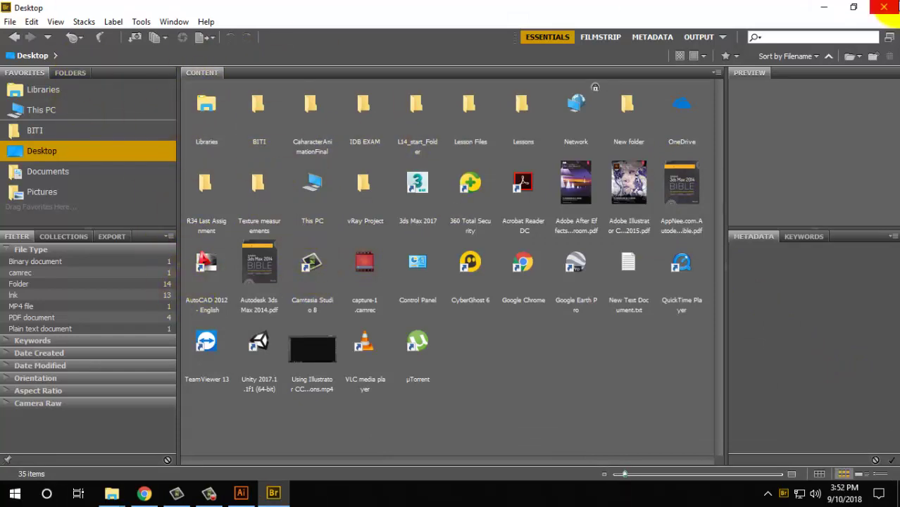
left_click(884, 7)
Step: Relaunch Bridge with File > Browse in Bridge and open the Desktop's Lesson Files folder
left_click(36, 9)
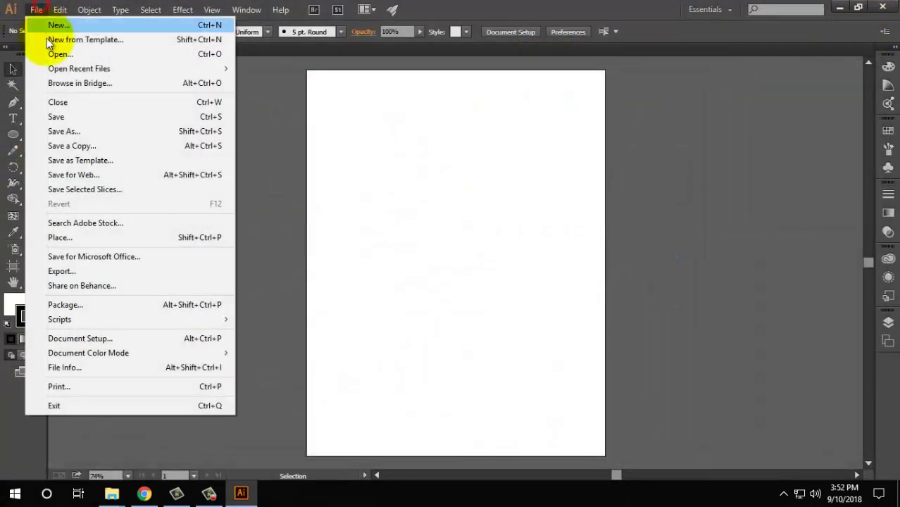
left_click(74, 84)
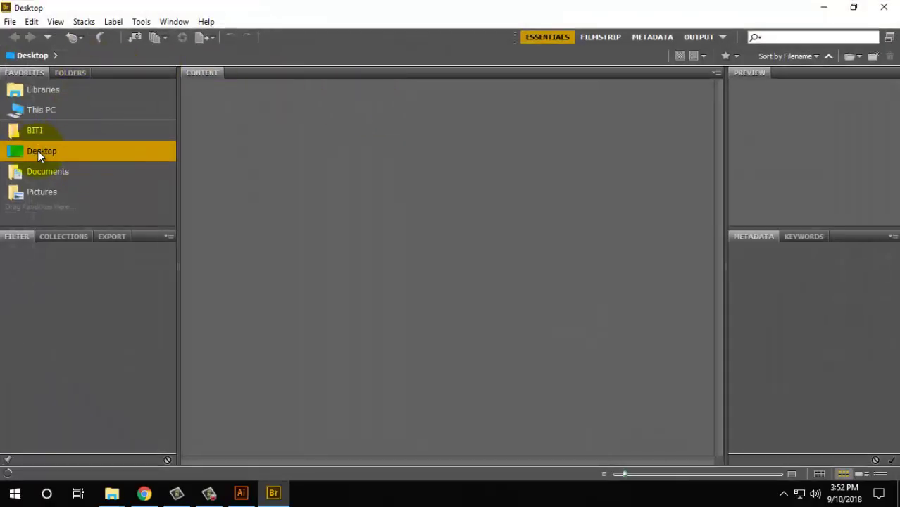
left_click(38, 151)
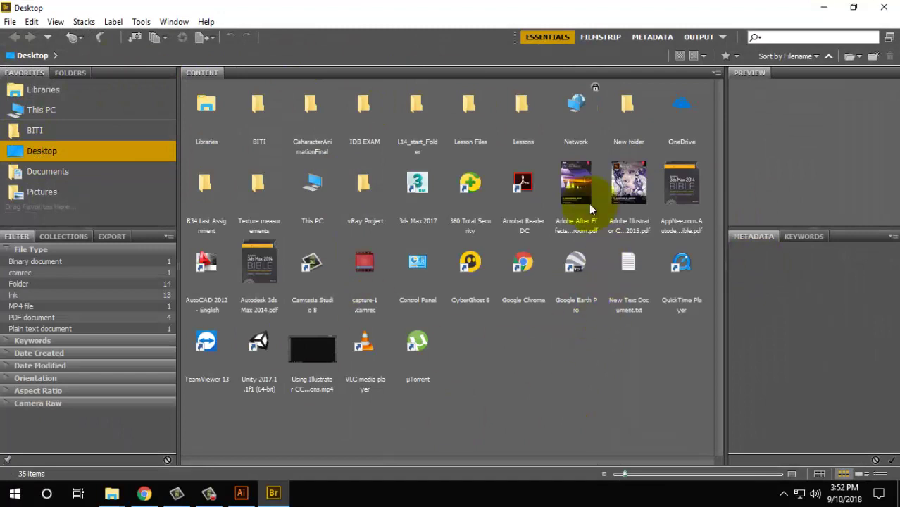
double_click(470, 112)
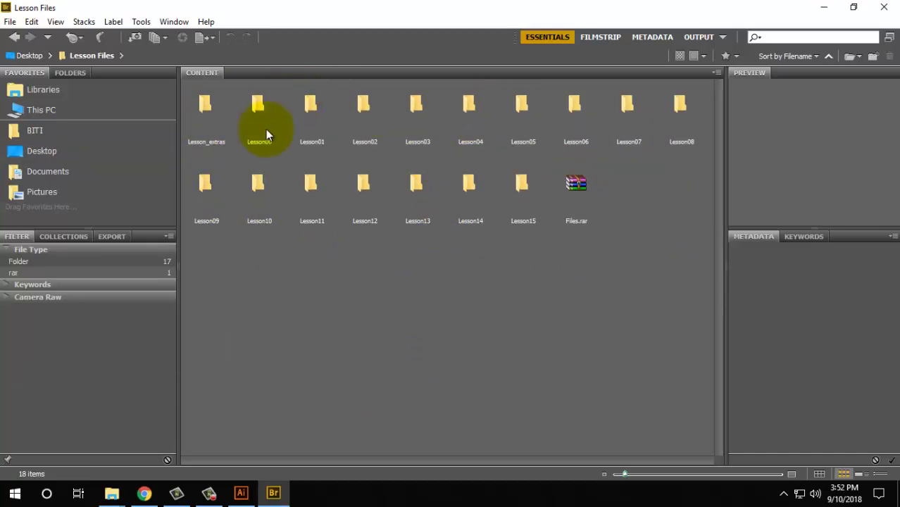
Step: Open the Lesson14 folder and preview L14_start.ai and L14_end.ai
double_click(470, 184)
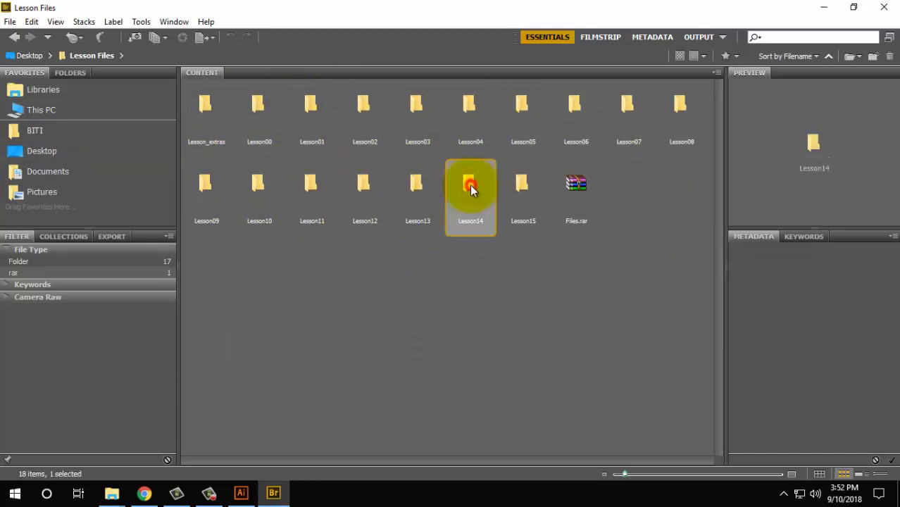
left_click(331, 128)
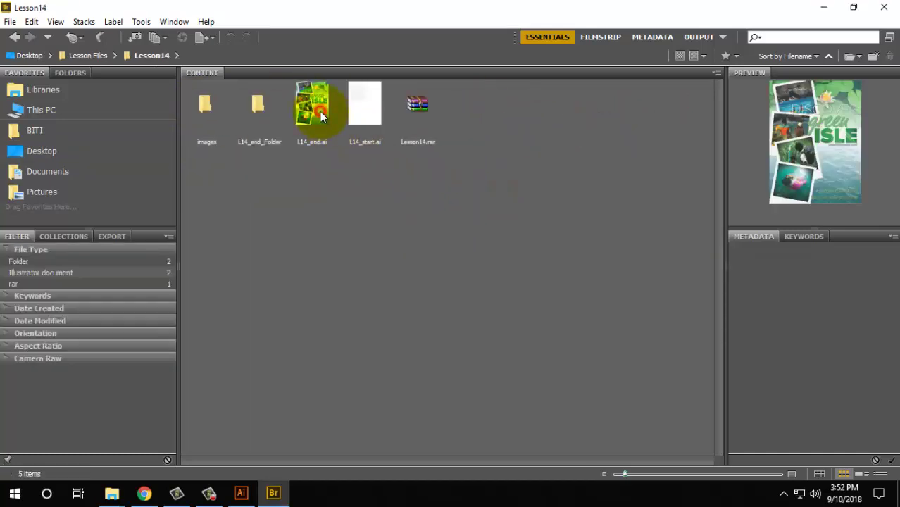
left_click(363, 131)
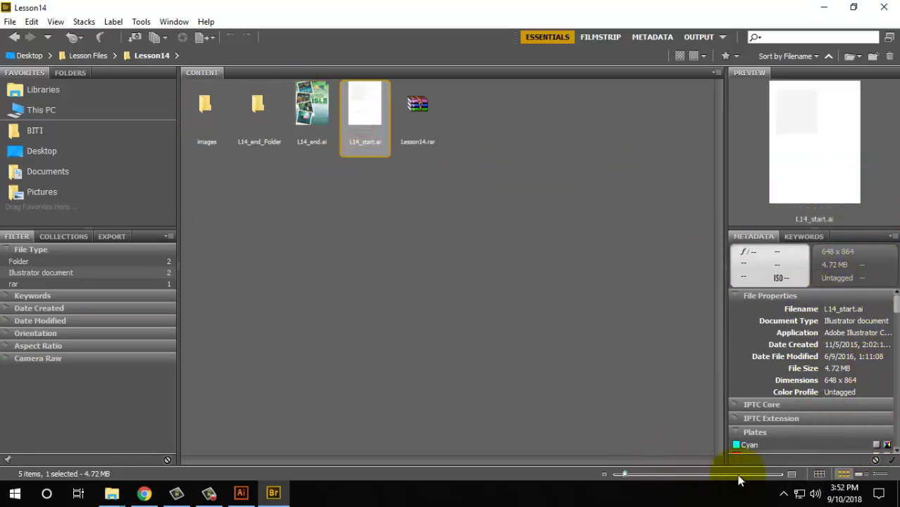
left_click(411, 280)
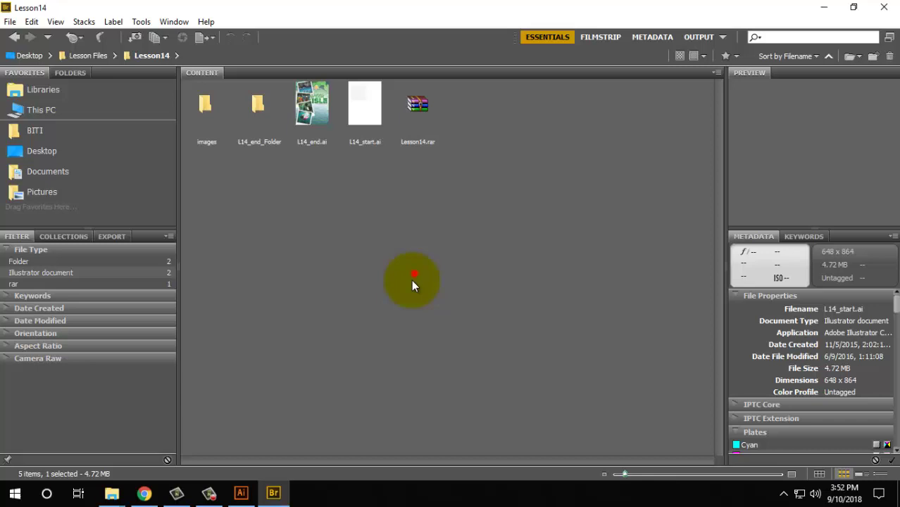
left_click(310, 113)
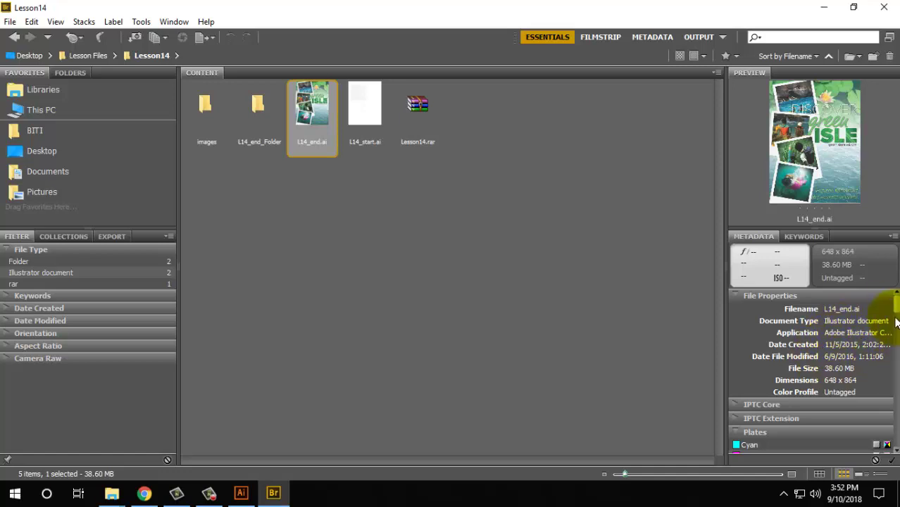
left_click_drag(896, 317, 896, 338)
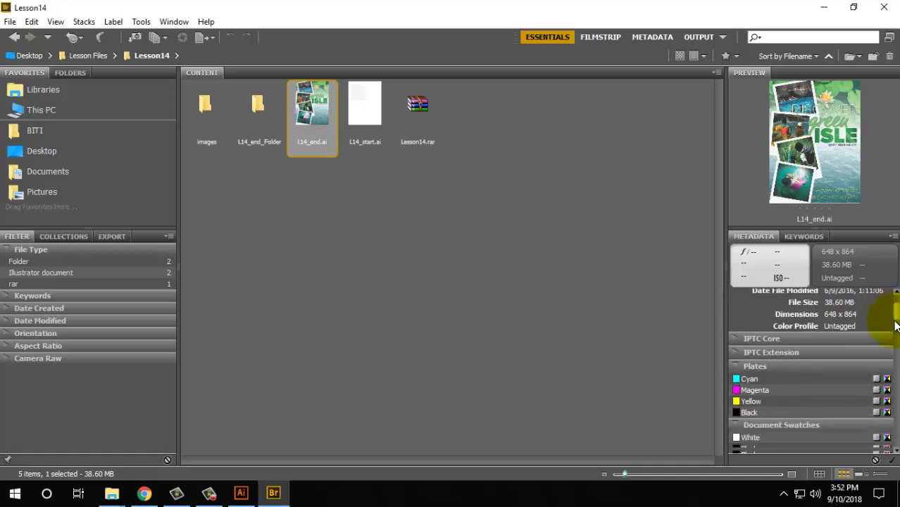
left_click_drag(896, 338, 894, 291)
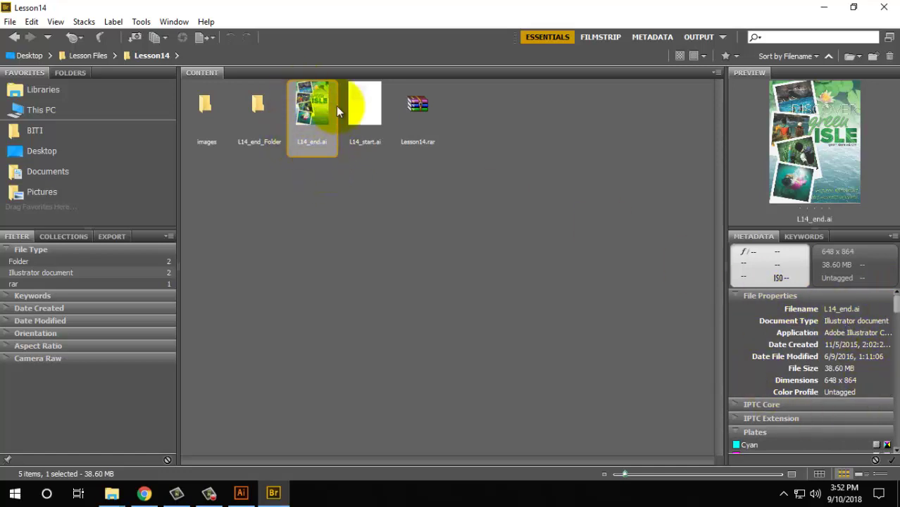
left_click(372, 101)
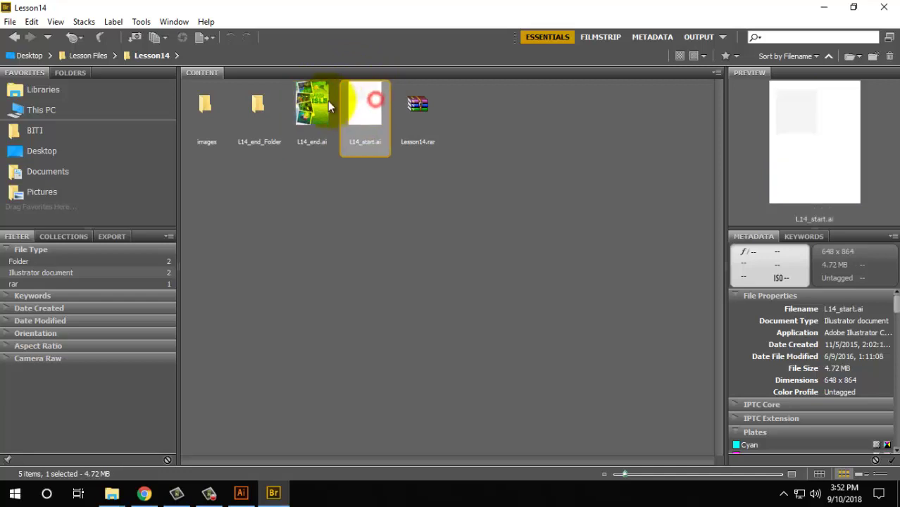
left_click(360, 102)
left_click(323, 103)
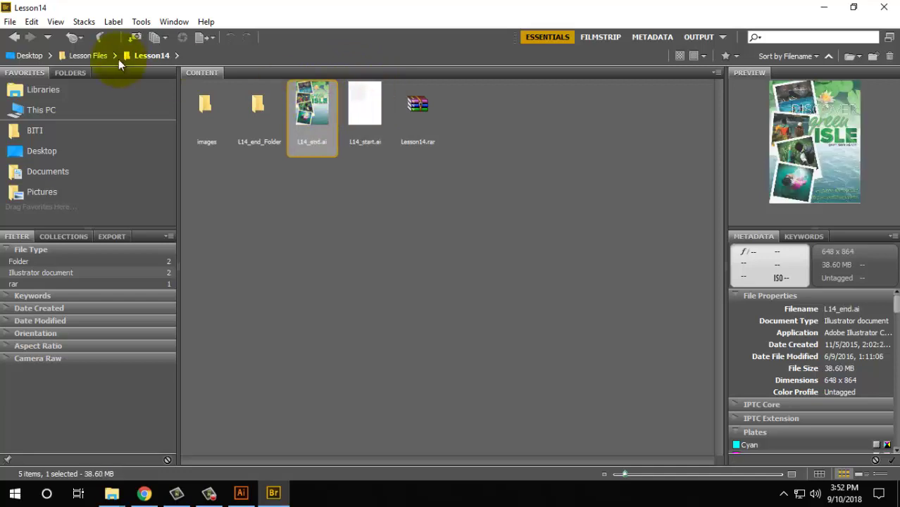
Step: Browse the Lesson01 files (L1_start1.ai, L1_start2.ai, Lesson01.rar), then minimize Bridge
left_click(90, 56)
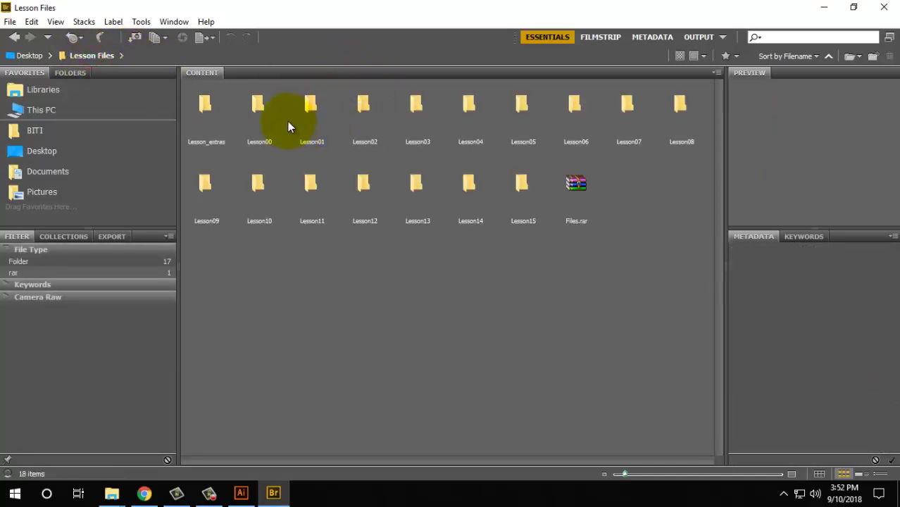
double_click(311, 105)
left_click(206, 109)
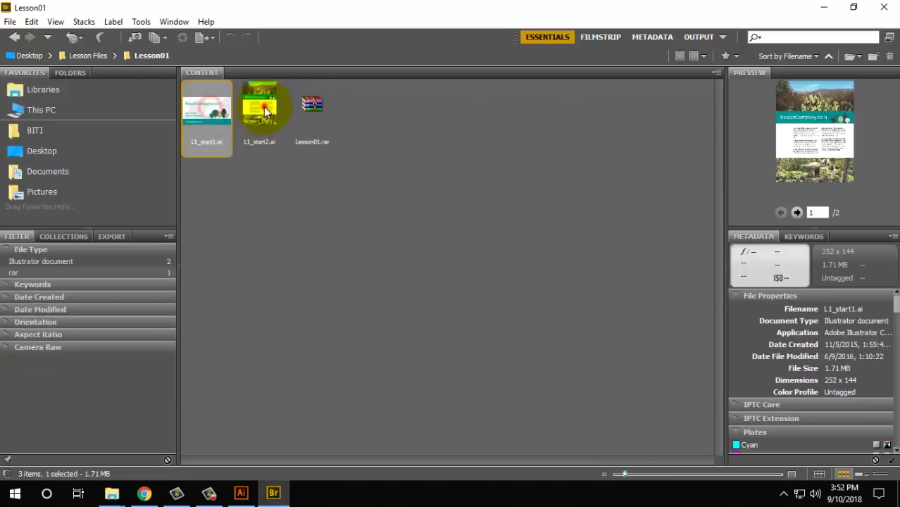
left_click(266, 112)
left_click(310, 109)
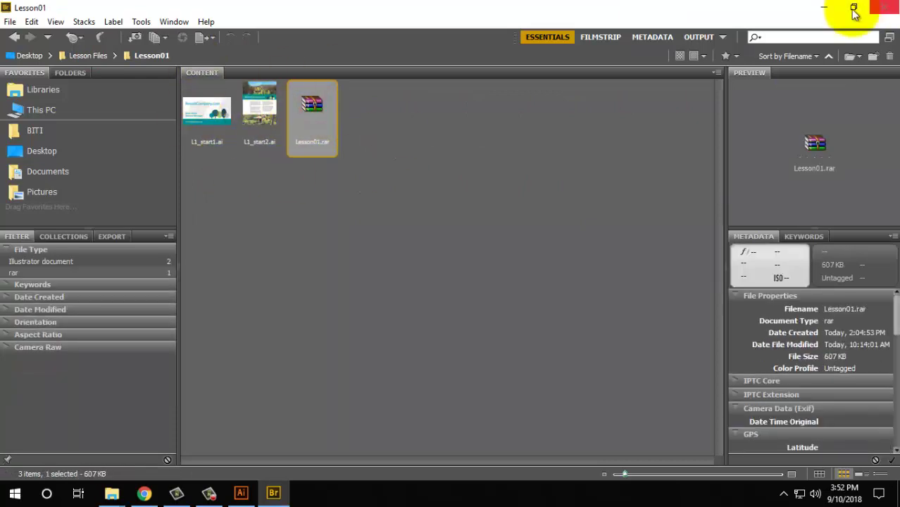
left_click(824, 9)
left_click(36, 9)
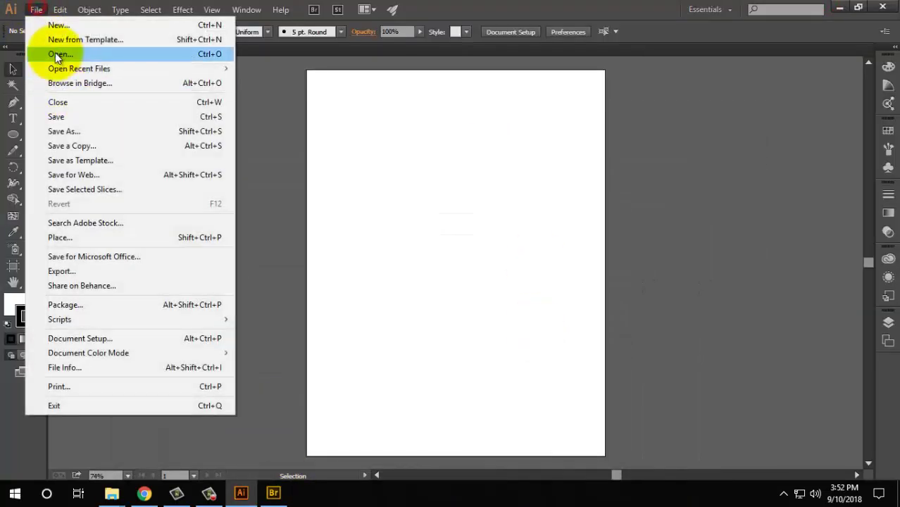
left_click(58, 56)
scroll(188, 166, "down", 2)
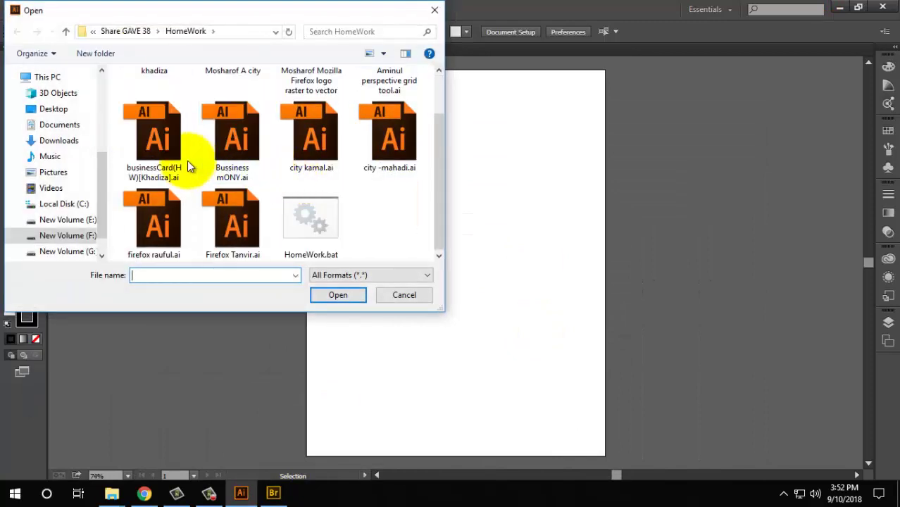
left_click(160, 141)
left_click(236, 139)
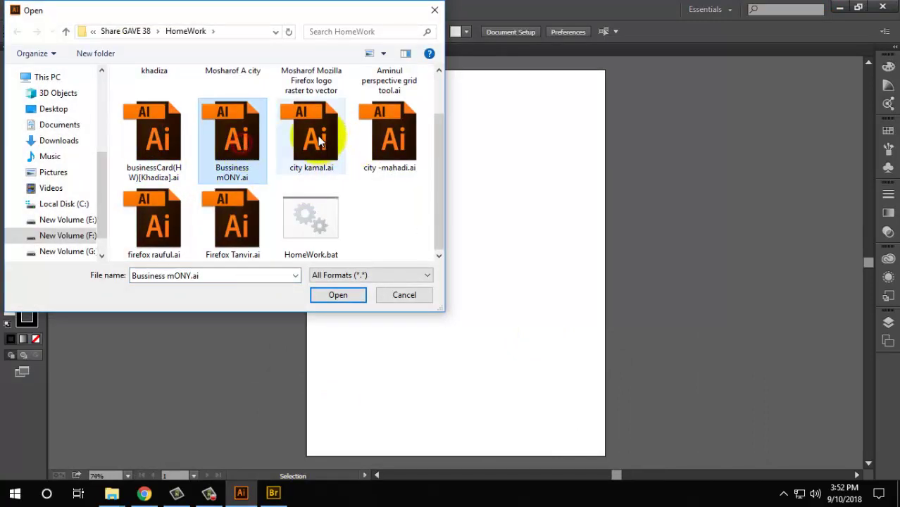
left_click(392, 135)
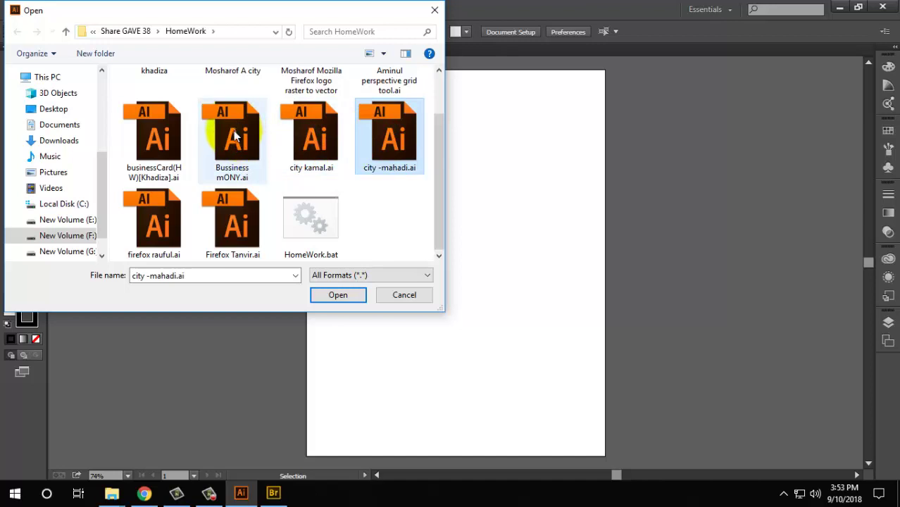
left_click(435, 11)
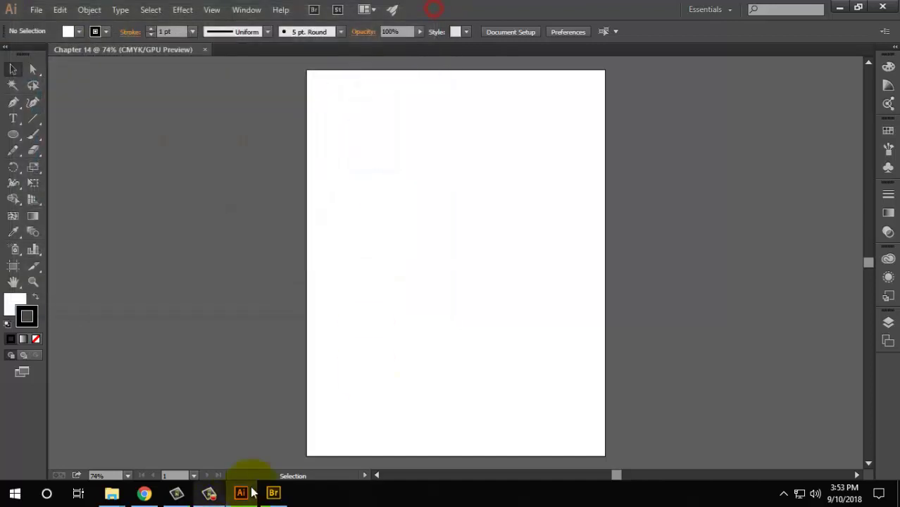
left_click(292, 498)
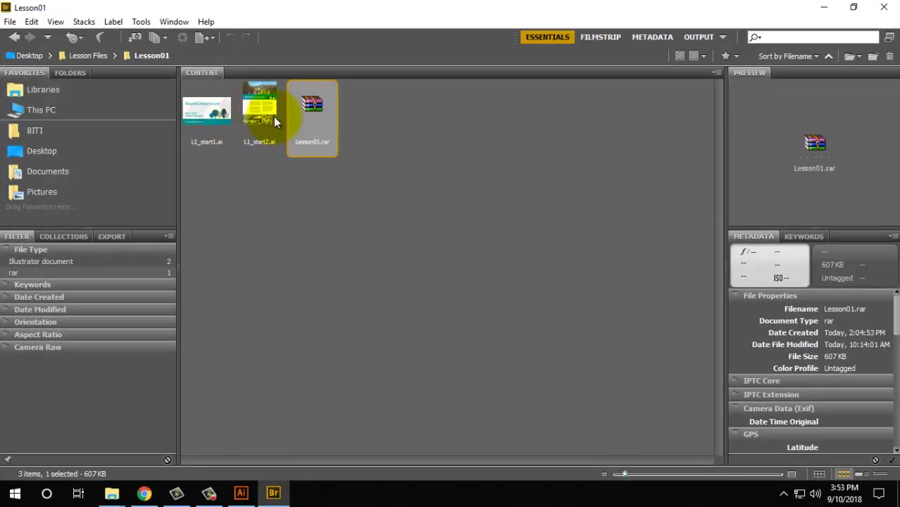
Step: Browse in Bridge to Desktop > Lessons > Lesson 02 > Assets
left_click(49, 151)
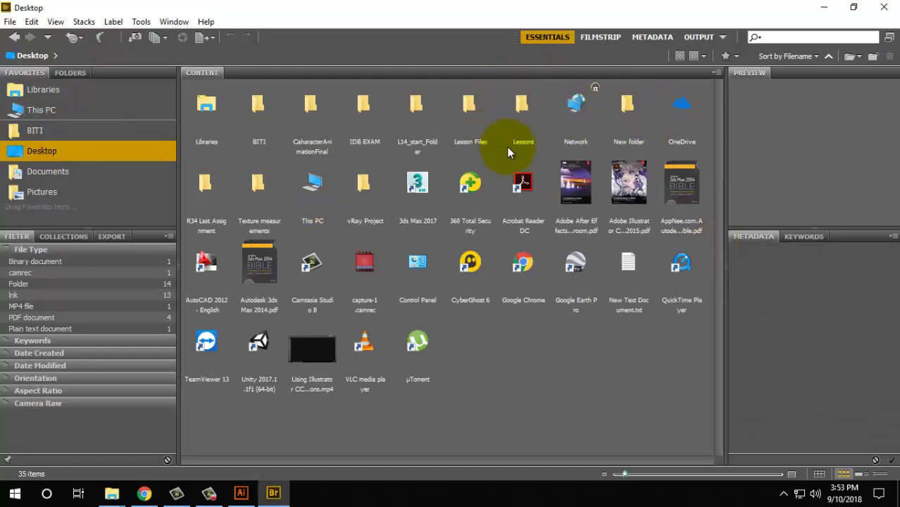
double_click(523, 106)
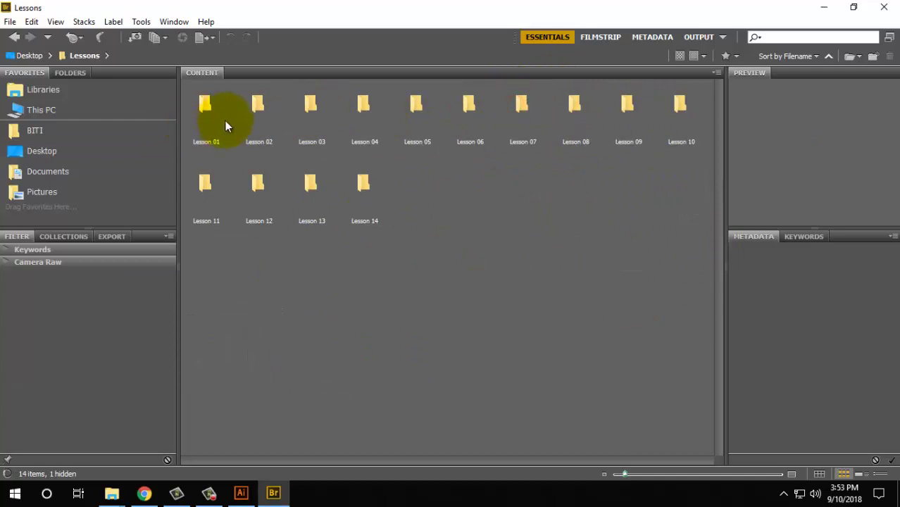
double_click(257, 106)
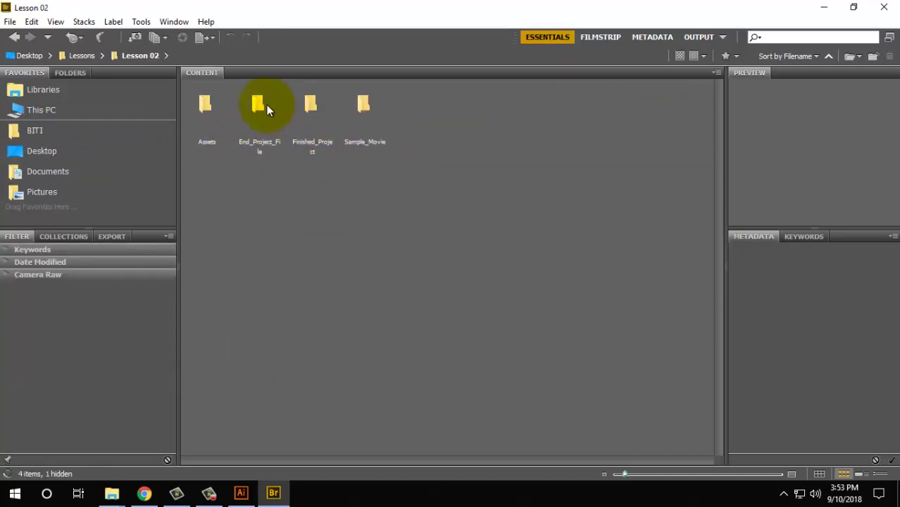
double_click(207, 105)
Step: Preview ParisRiver.jpg and destinations_logo.ai, then close Bridge
left_click(265, 120)
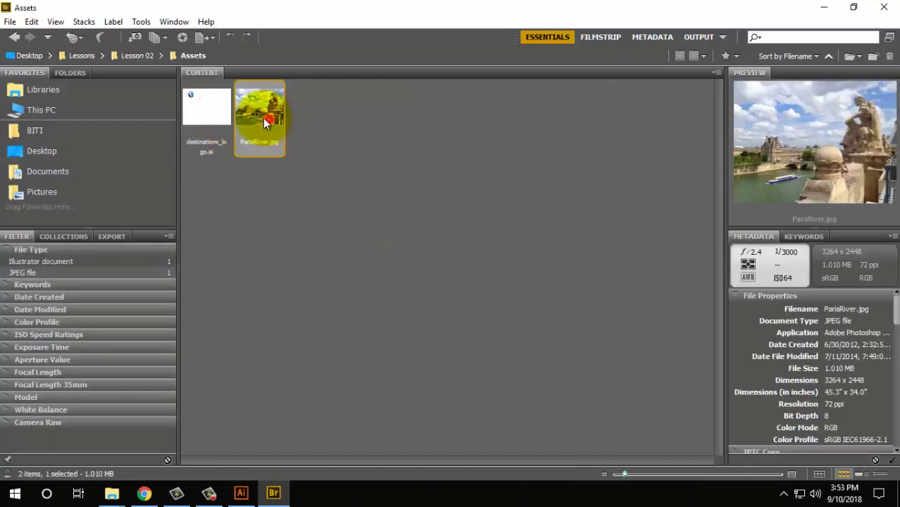
left_click(212, 109)
left_click(261, 112)
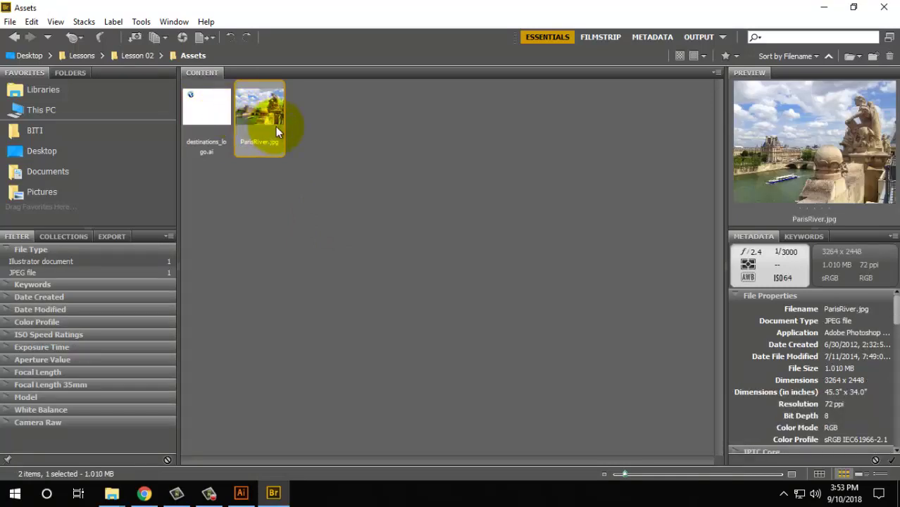
left_click(209, 115)
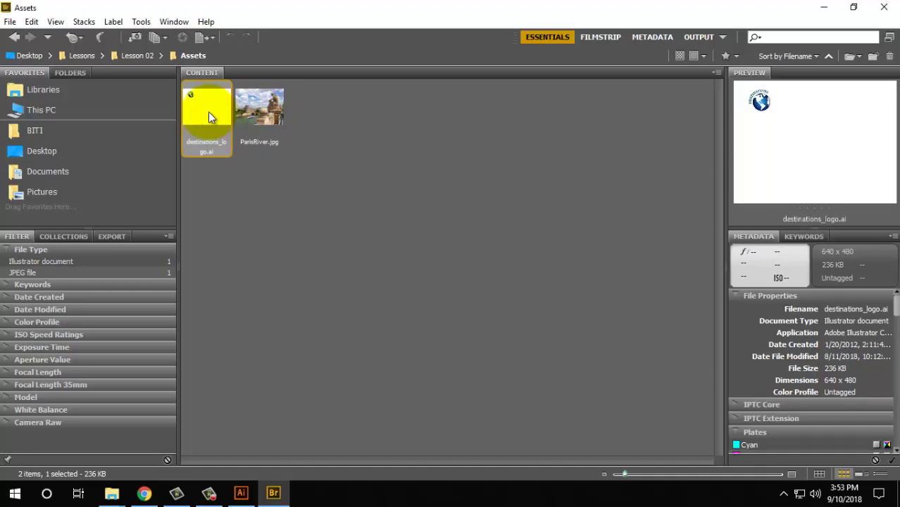
left_click(884, 7)
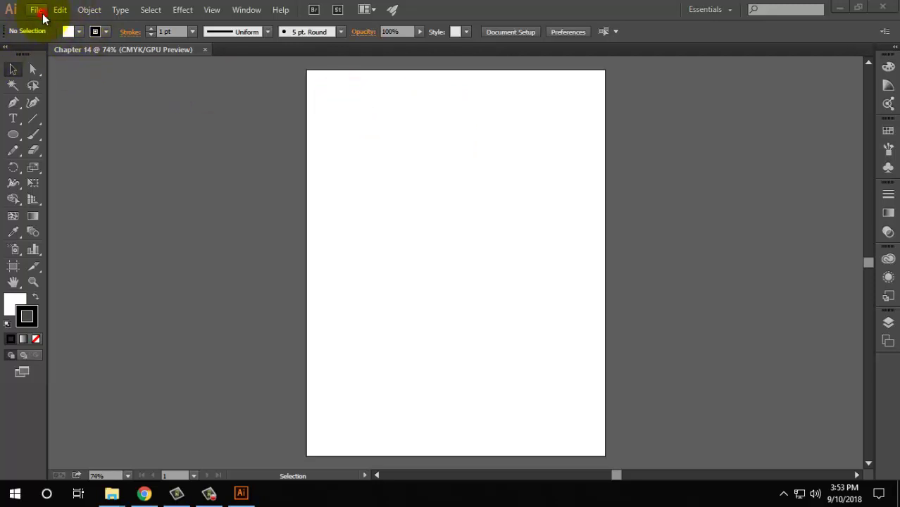
Step: Start File > Place and browse to Desktop > Lesson Files > Lesson14 > images
left_click(37, 10)
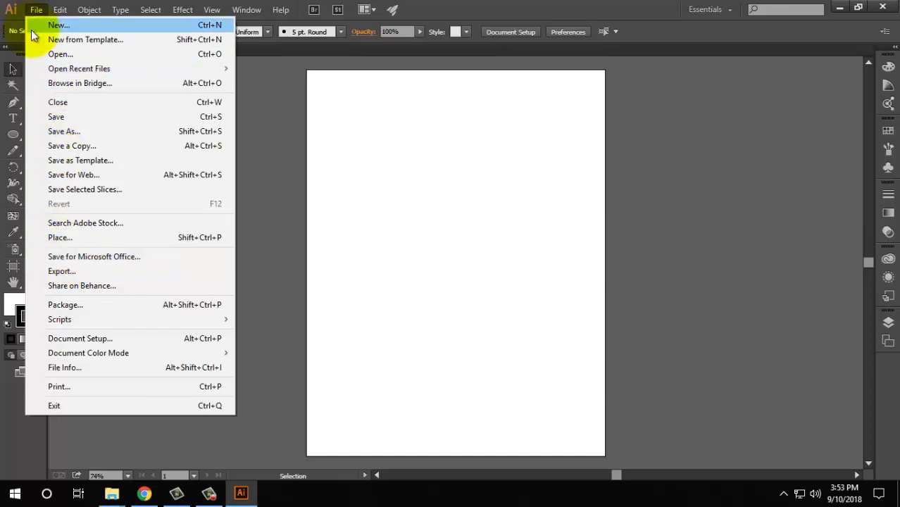
left_click(206, 495)
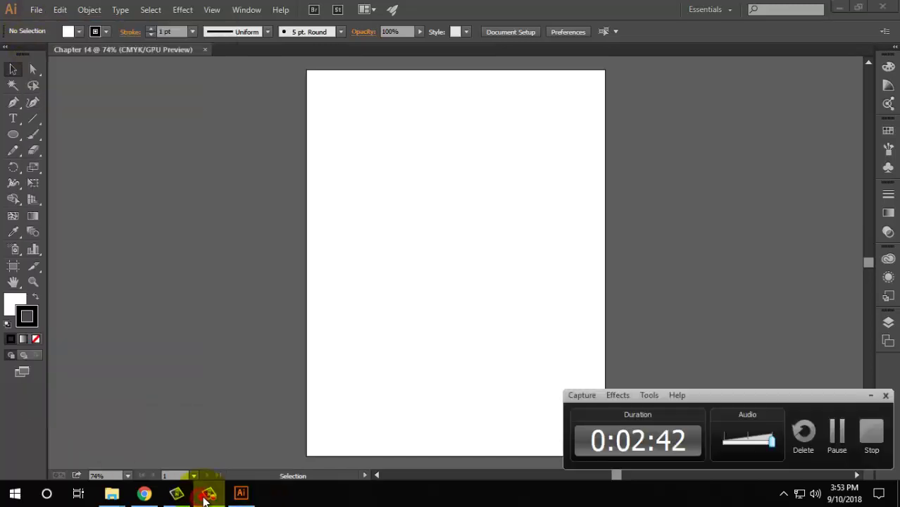
left_click(206, 497)
left_click(36, 10)
left_click(63, 237)
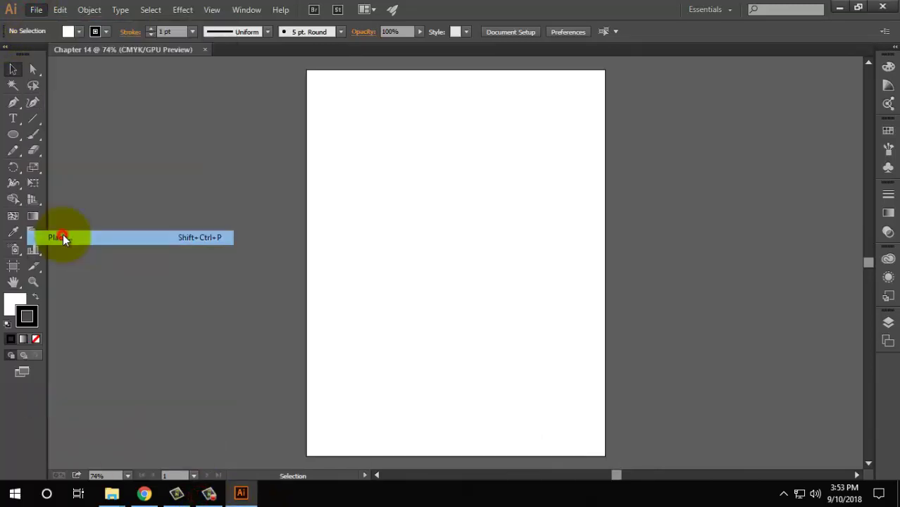
scroll(327, 232, "down", 2)
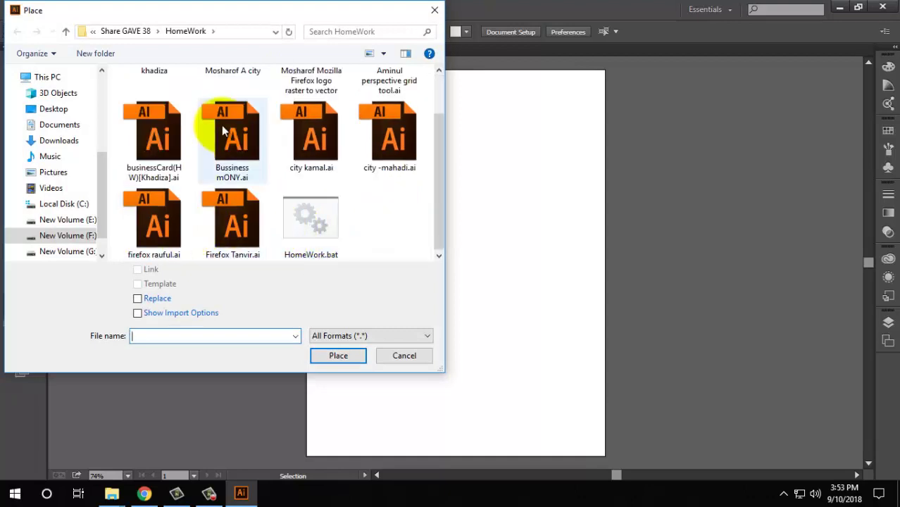
scroll(222, 131, "up", 2)
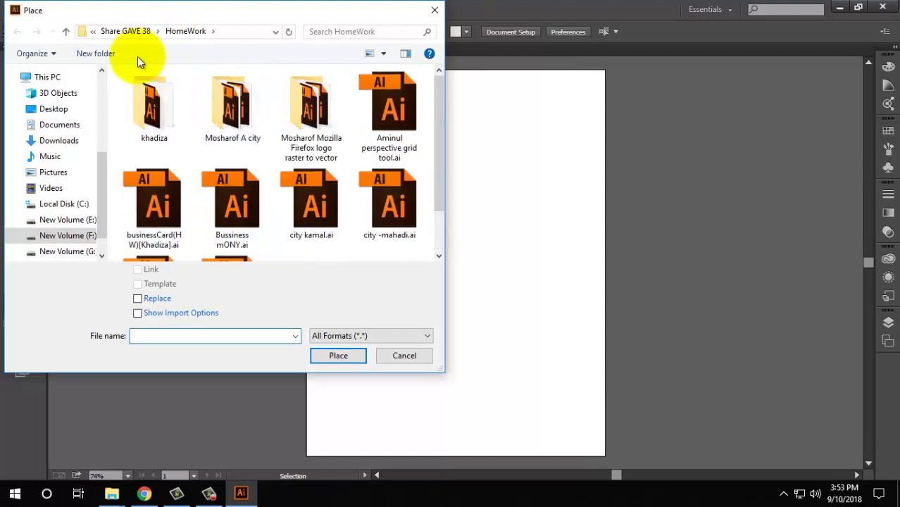
left_click(60, 111)
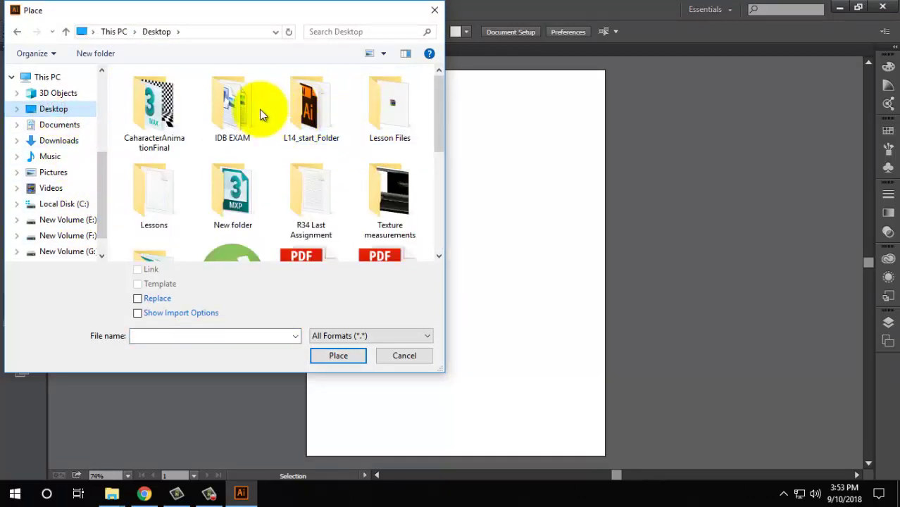
double_click(381, 112)
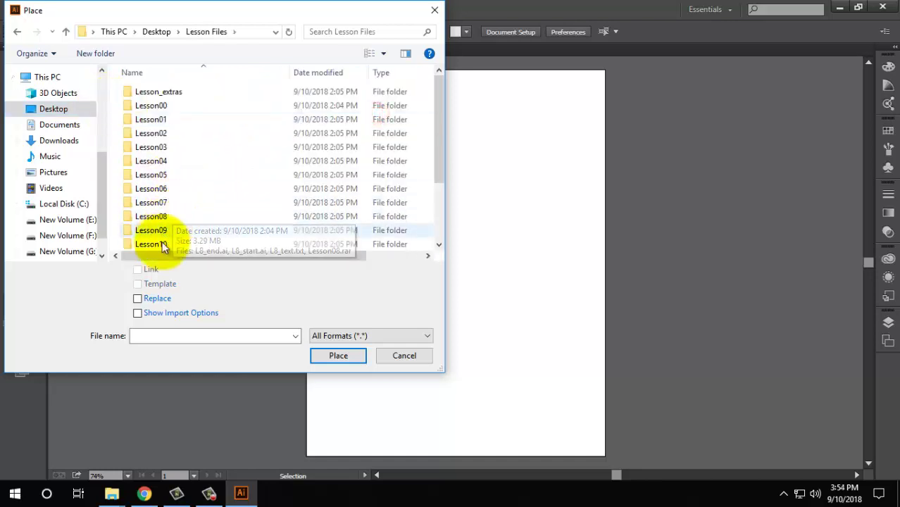
scroll(169, 226, "down", 2)
double_click(164, 213)
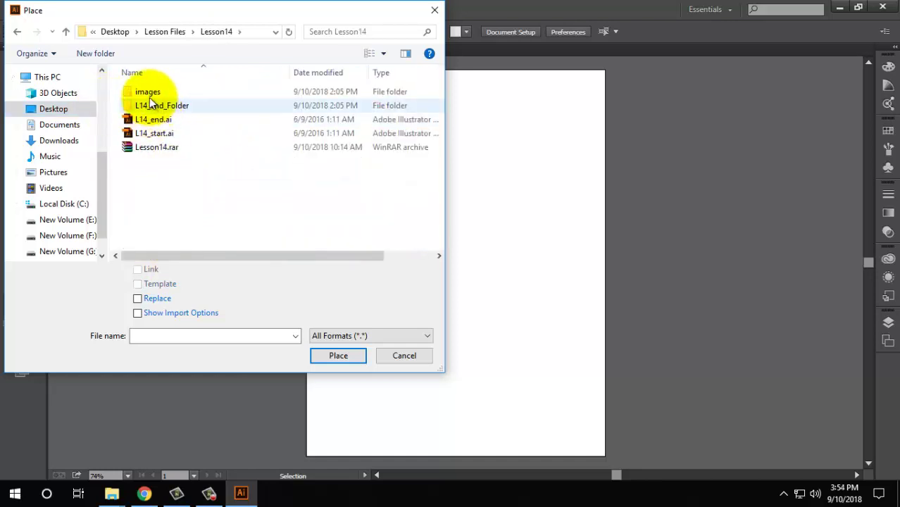
double_click(146, 93)
Step: Load Water.jpg for placing with Link unchecked so it embeds
left_click(157, 128)
left_click(335, 113)
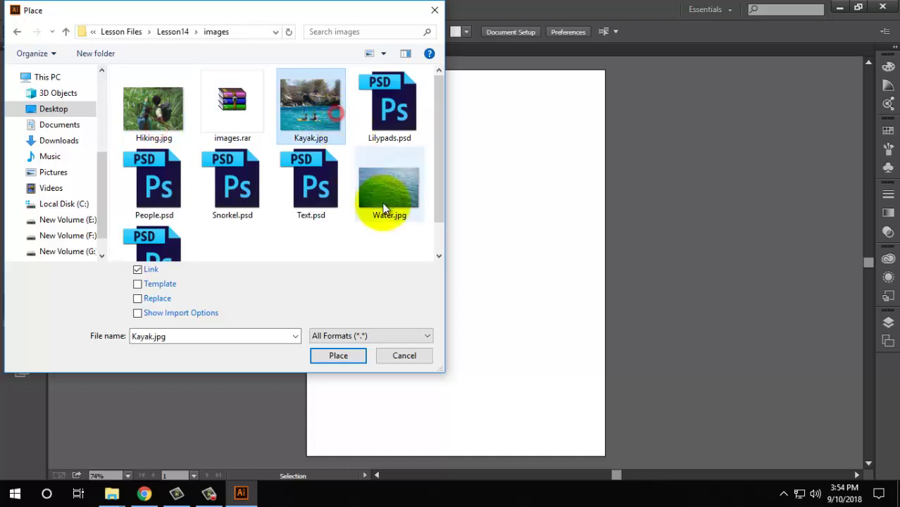
left_click(384, 208)
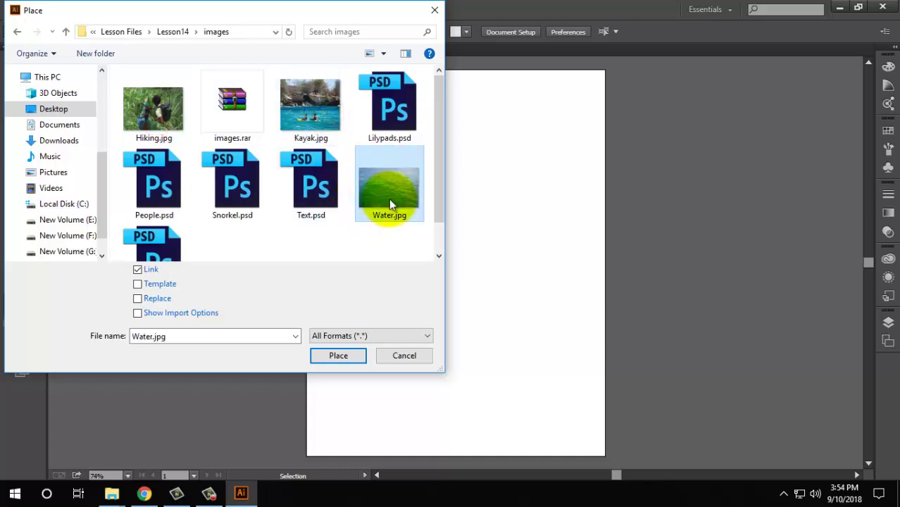
left_click(138, 271)
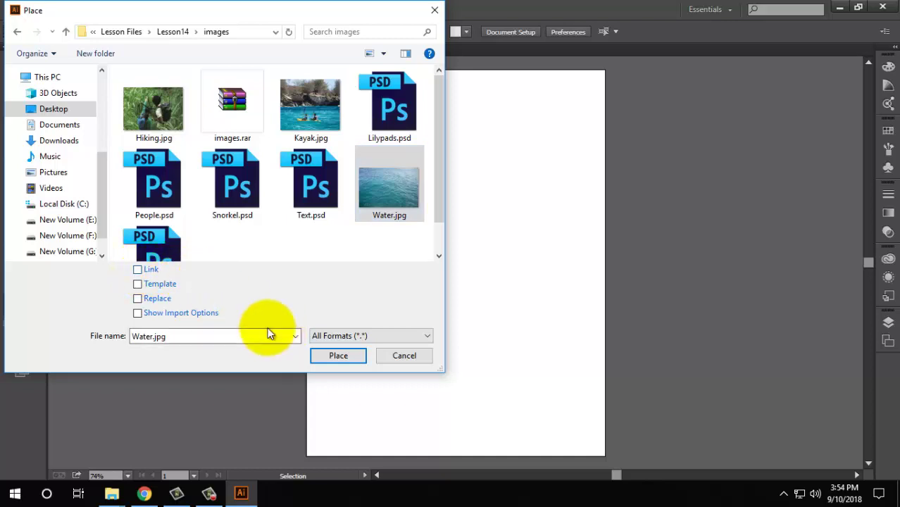
left_click(337, 356)
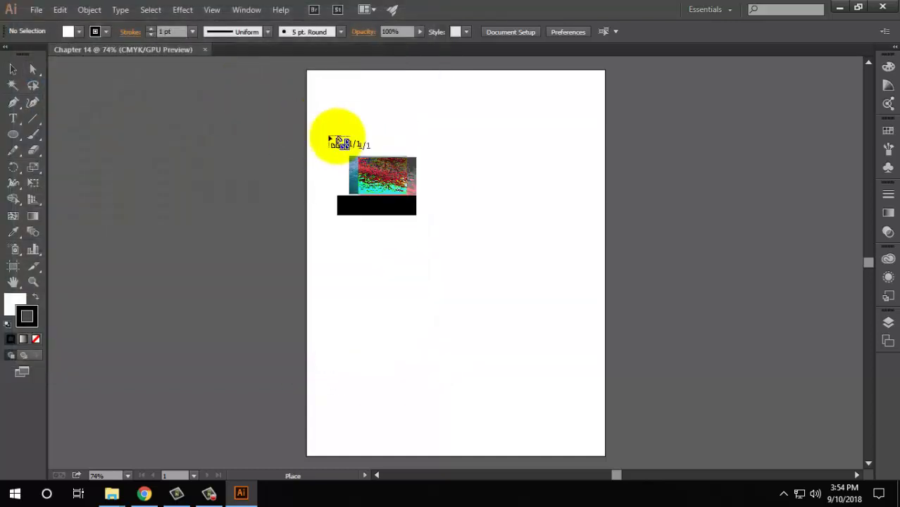
Step: Drop the water photo onto the artboard, drag it up-left, then delete it
left_click(336, 92)
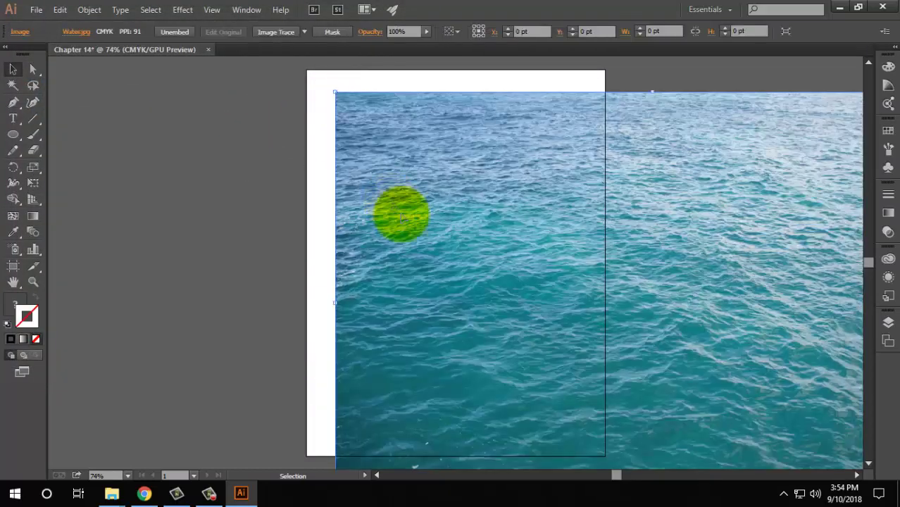
scroll(445, 189, "down", 3)
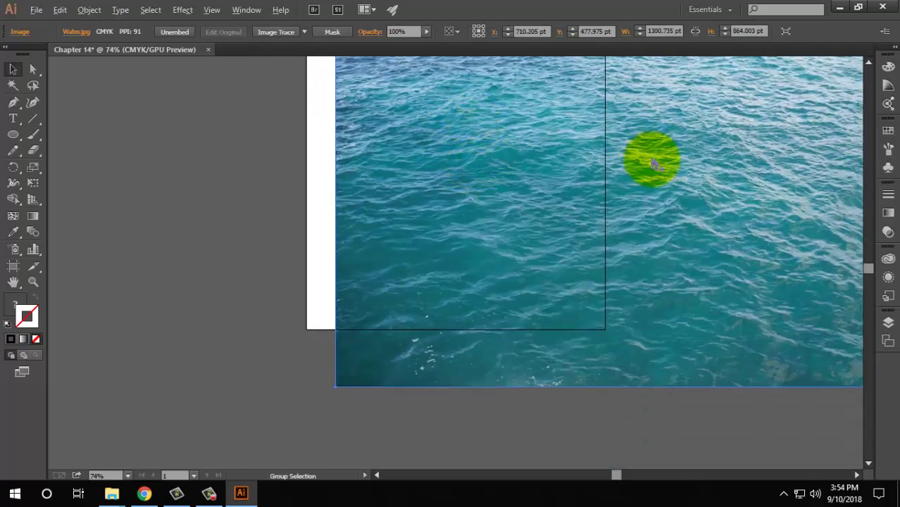
scroll(653, 156, "down", 3)
left_click_drag(675, 176, 594, 163)
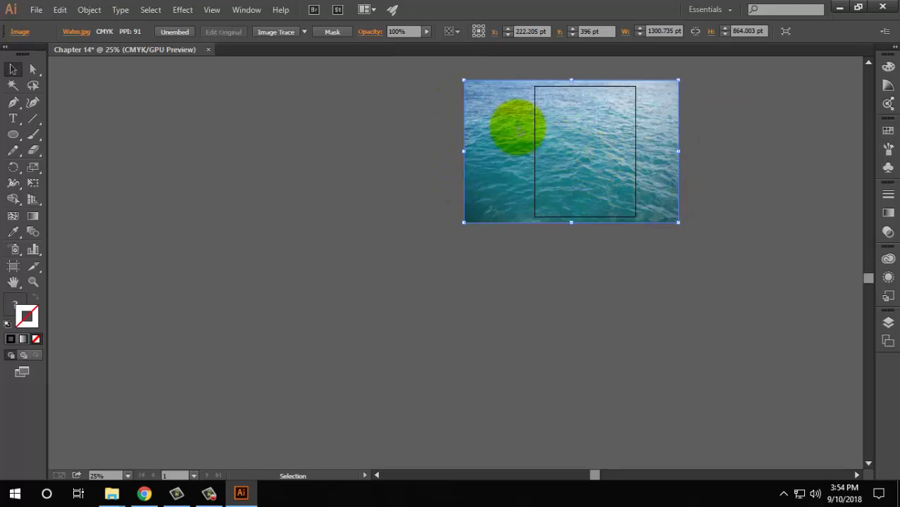
key("Delete")
Step: Load Water.jpg again via File > Place with Link checked, and zoom to 50%
left_click(37, 11)
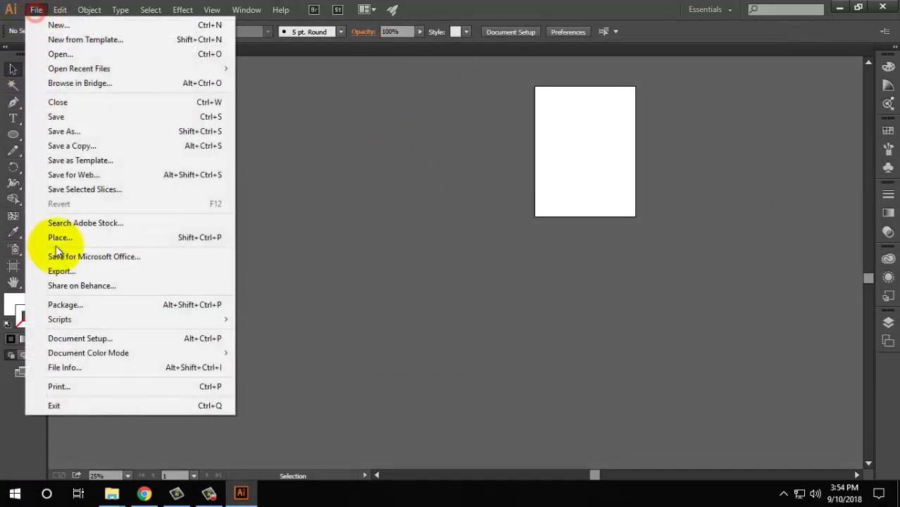
left_click(68, 236)
left_click(389, 207)
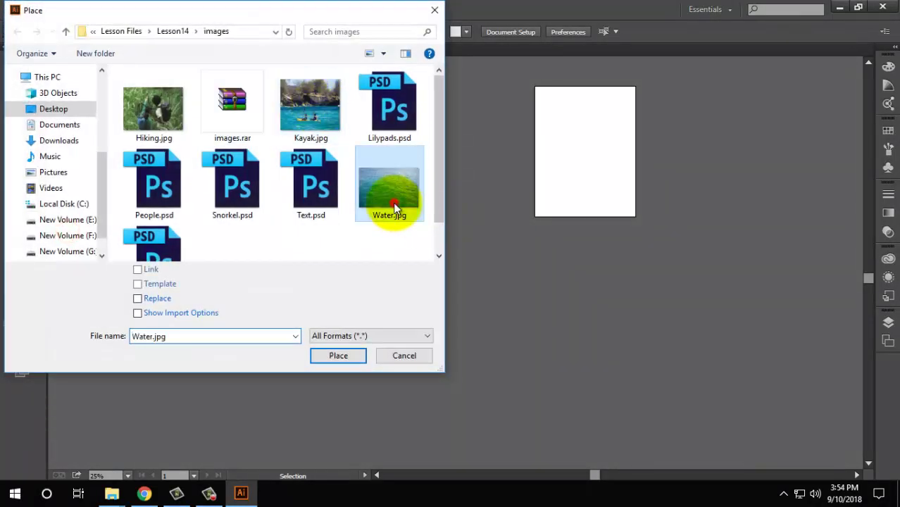
left_click(139, 270)
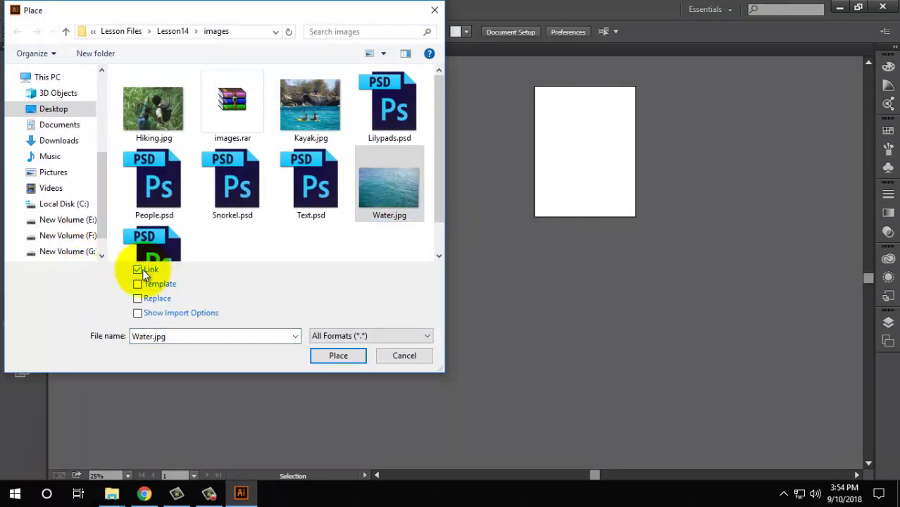
left_click(139, 269)
left_click(138, 270)
left_click(338, 358)
scroll(564, 197, "up", 1)
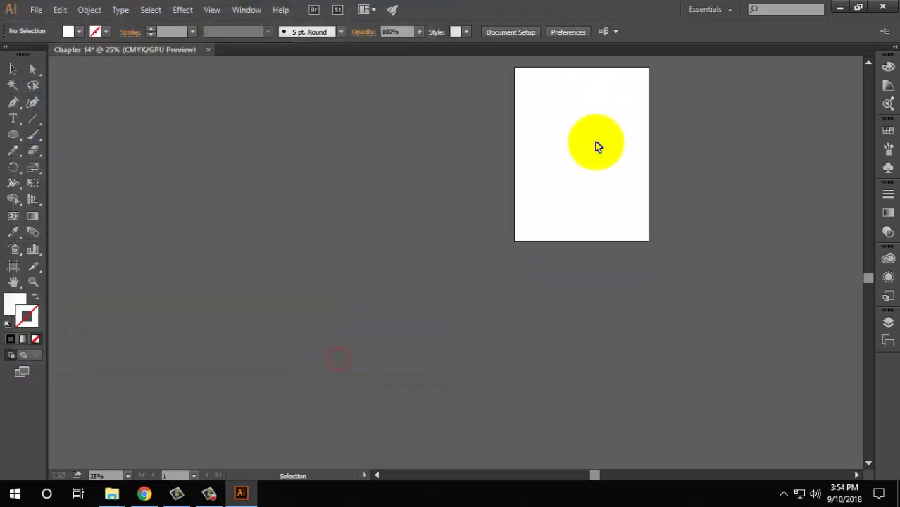
scroll(550, 155, "up", 1)
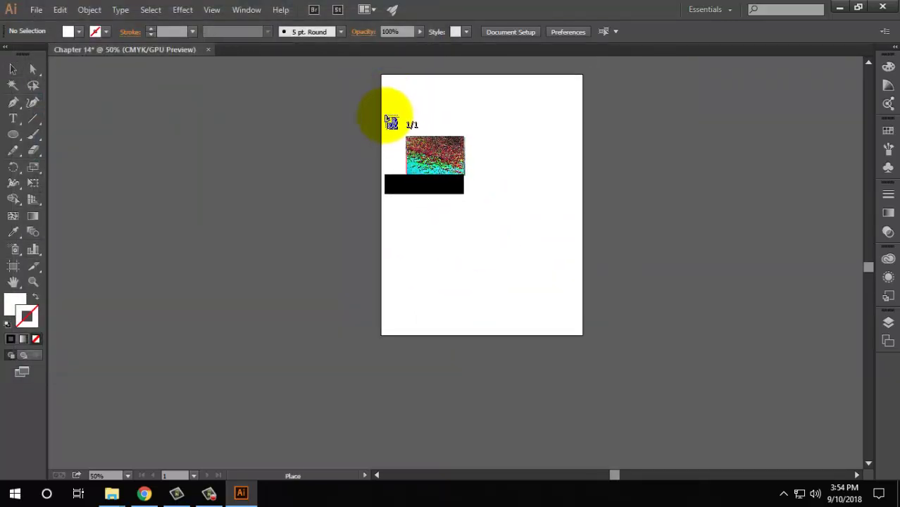
Step: Place the linked Water.jpg small (248 × 164.7 pt) at the artboard's top-left, then delete it
left_click(386, 113)
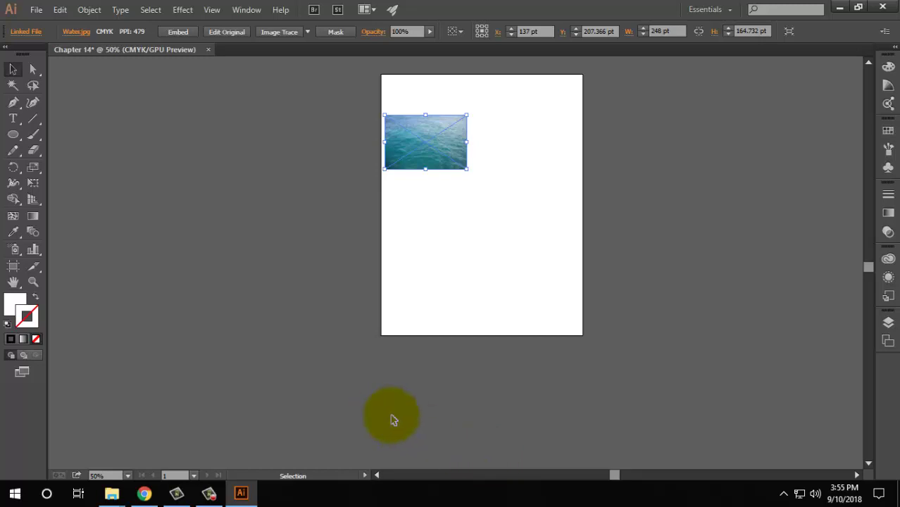
key("Delete")
Step: Load Lilypads.psd from the Lesson14 images folder as a linked image via File > Place
left_click(36, 10)
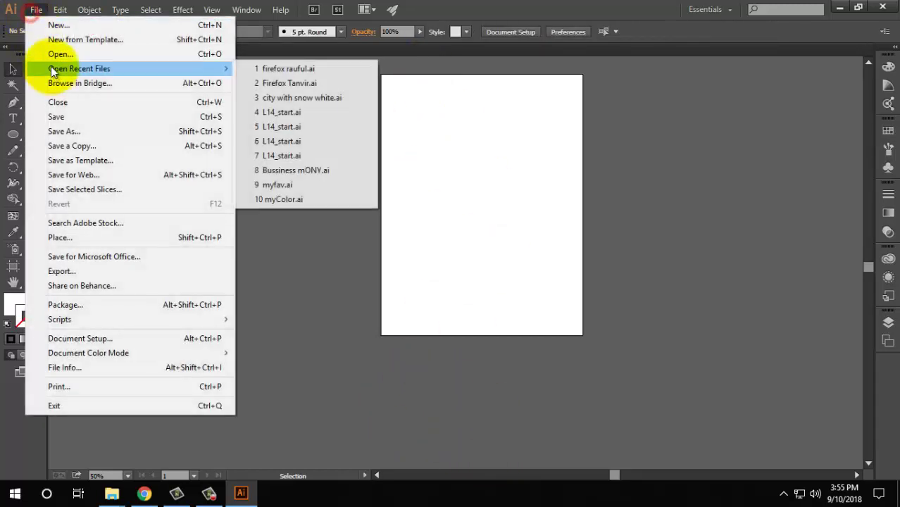
left_click(63, 240)
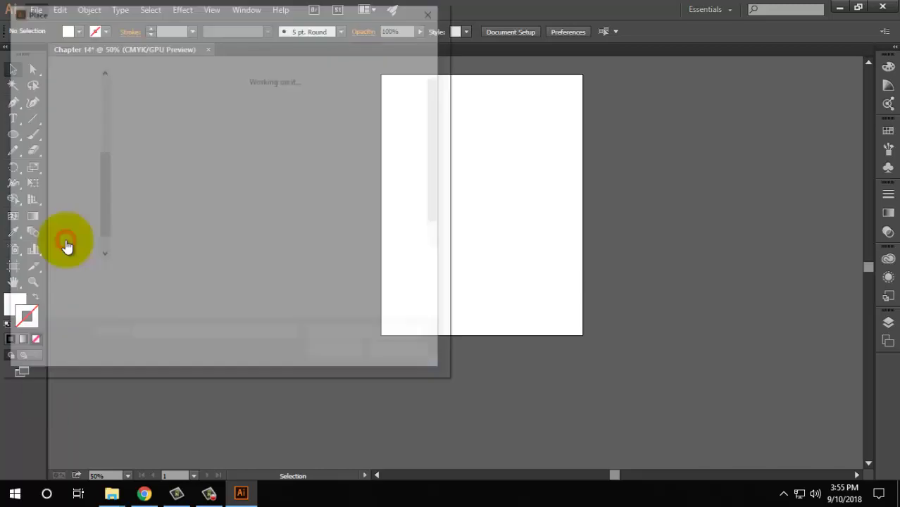
left_click(154, 183)
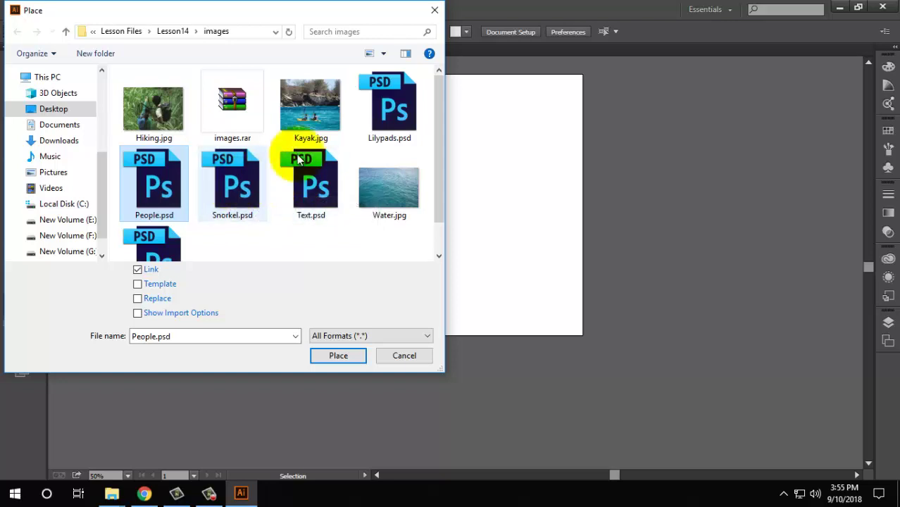
left_click(399, 106)
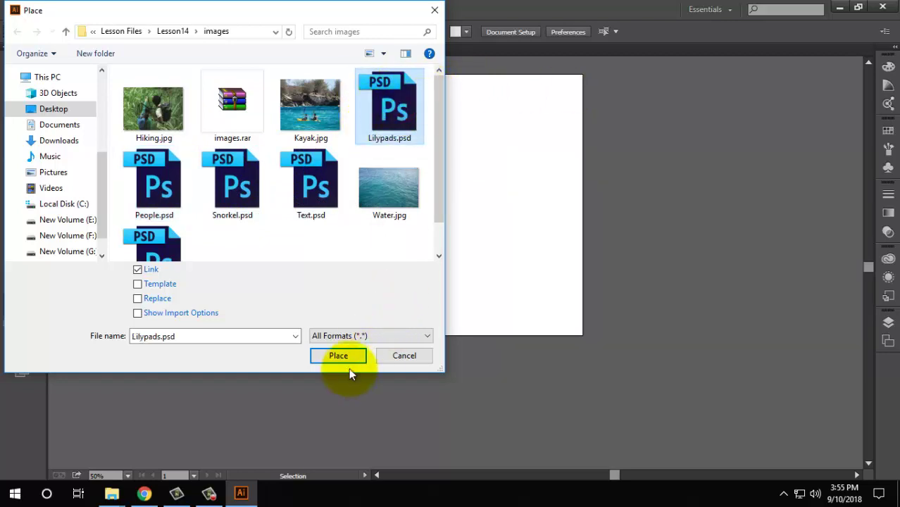
left_click(345, 358)
Step: Drop the lily pad image, nudge it up and left, then delete it
left_click(405, 99)
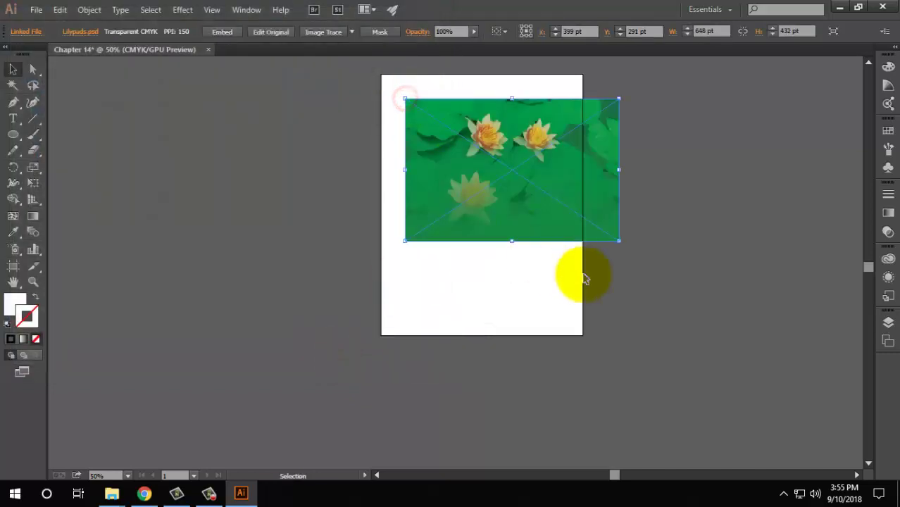
left_click_drag(542, 199, 496, 190)
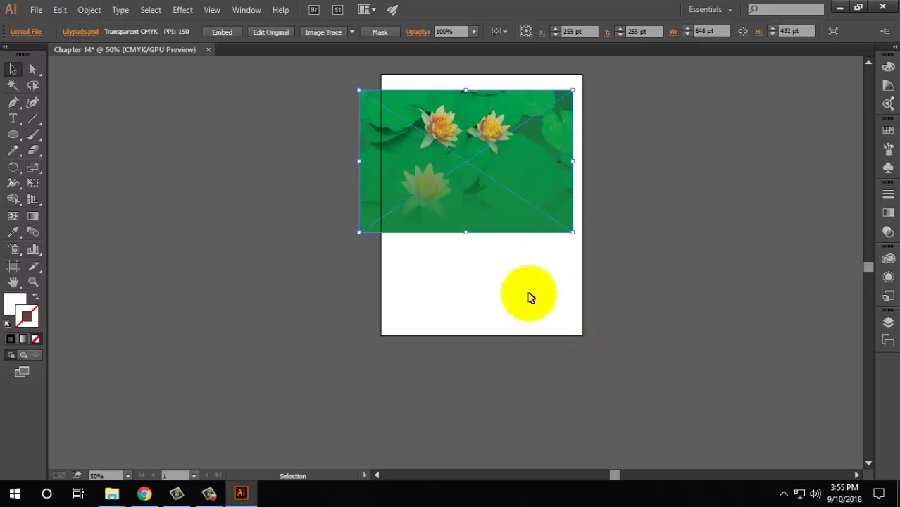
key("Delete")
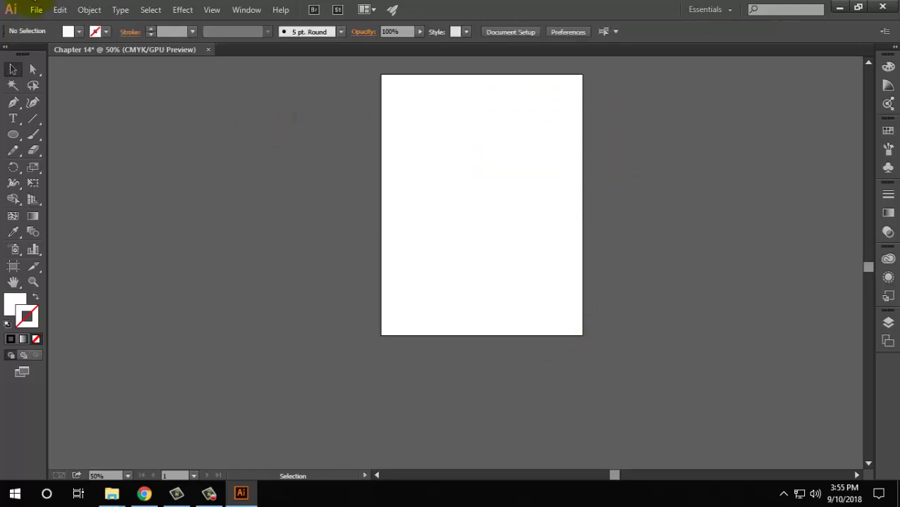
left_click(36, 9)
Step: Place Lilypads.psd with Show Import Options on, then cancel the Photoshop import
left_click(60, 237)
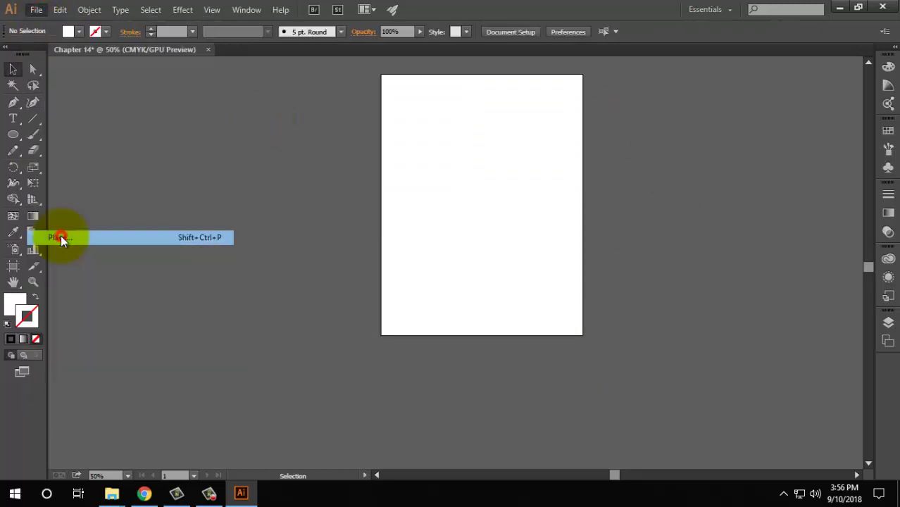
left_click(387, 99)
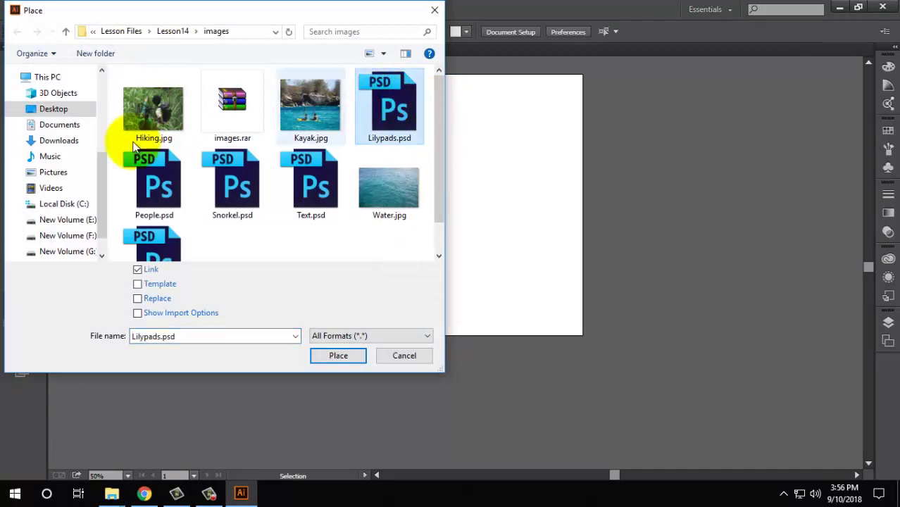
left_click(146, 317)
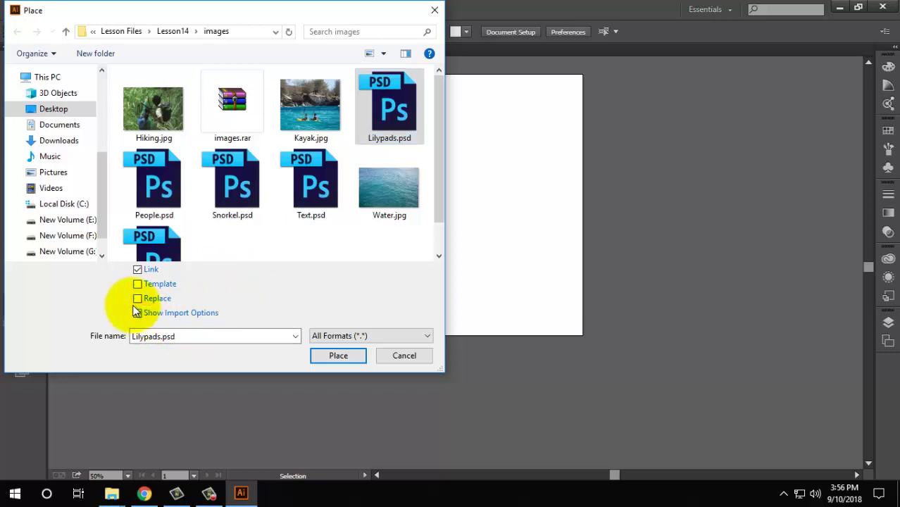
left_click(339, 356)
left_click_drag(435, 80, 324, 41)
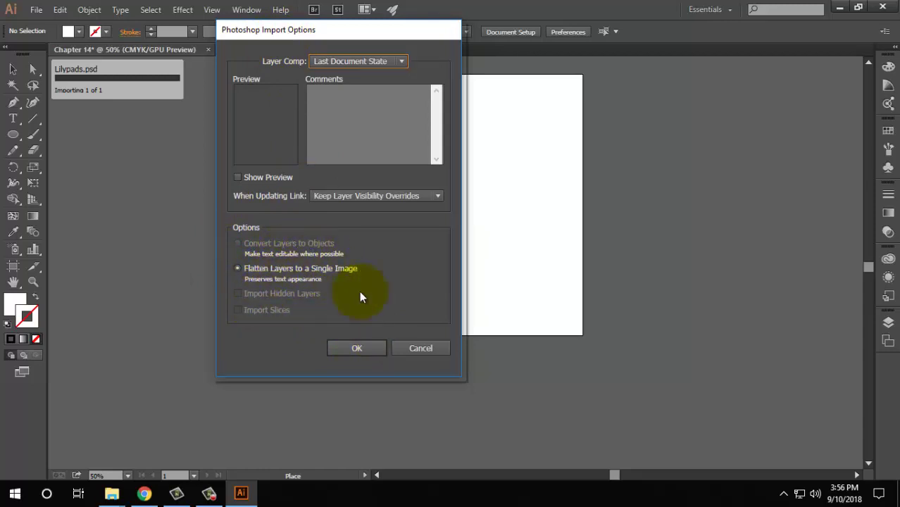
left_click(421, 348)
Step: Place Lilypads.psd embedded rather than linked, bringing up its Photoshop Import Options
left_click(37, 10)
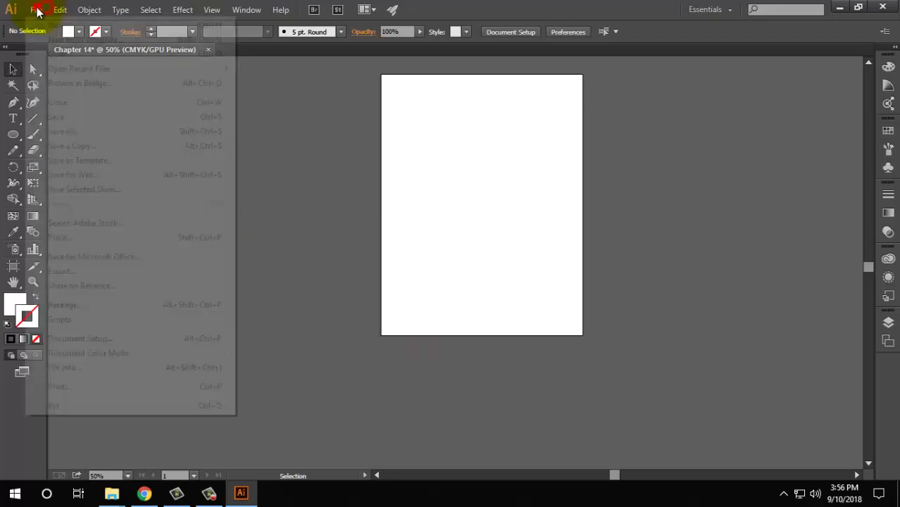
left_click(79, 239)
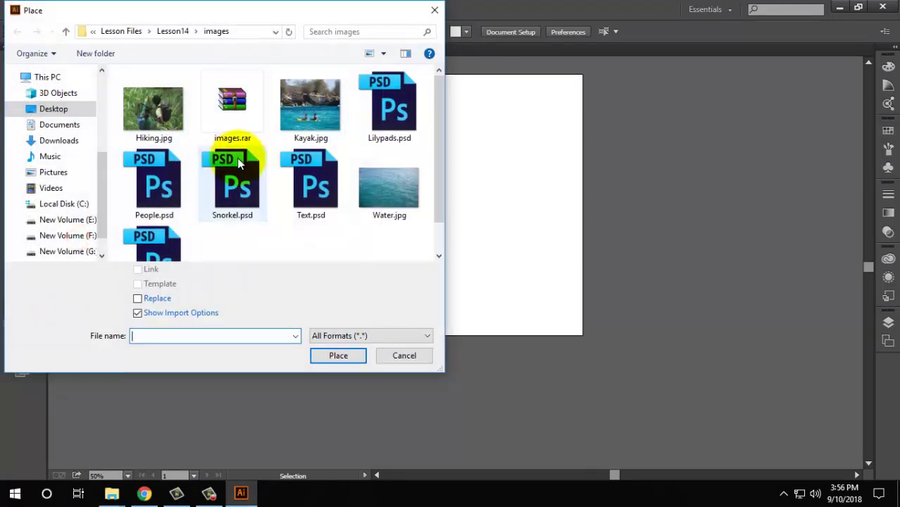
left_click(160, 189)
left_click(137, 270)
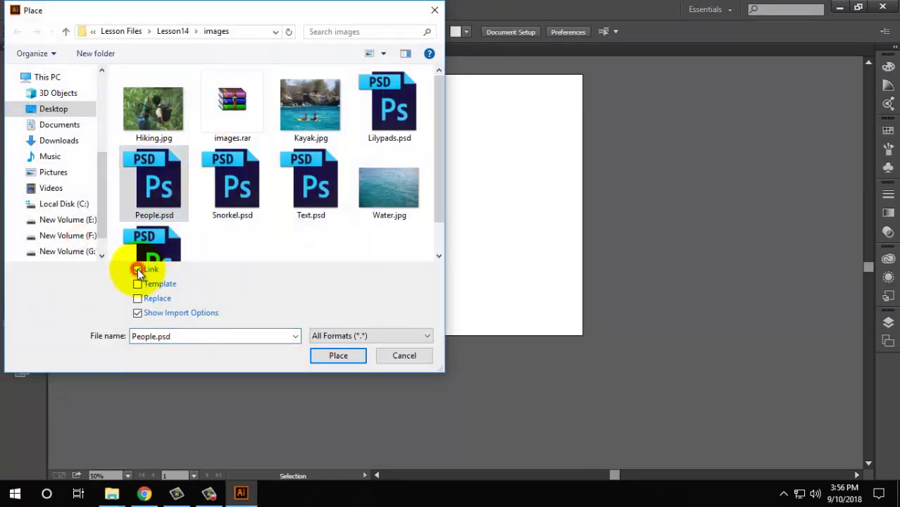
left_click(384, 104)
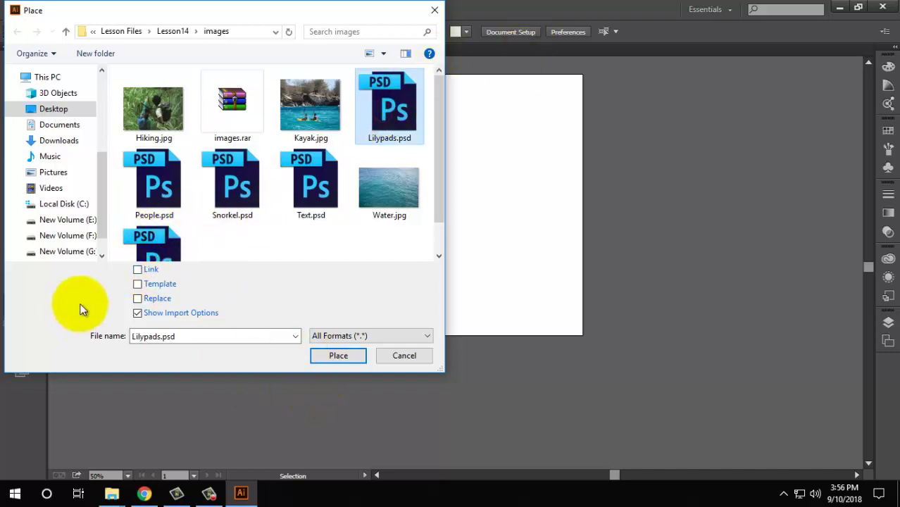
left_click(138, 270)
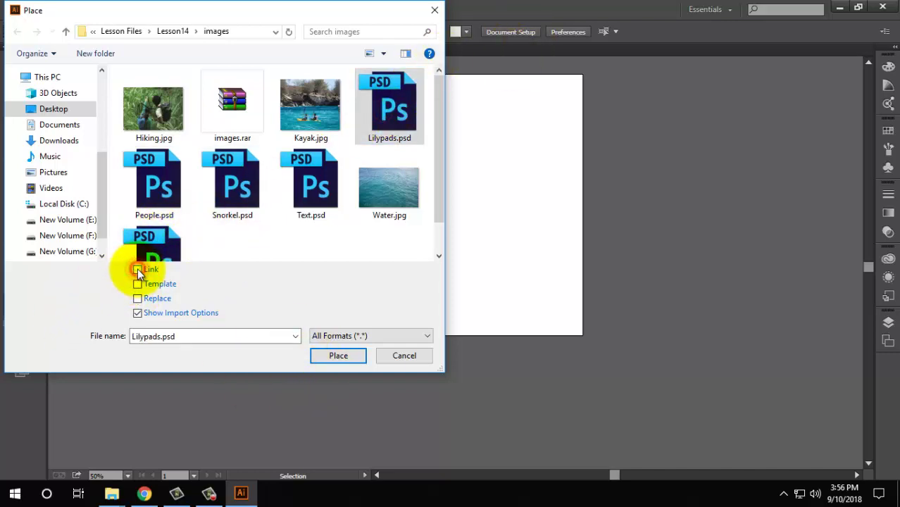
left_click(341, 355)
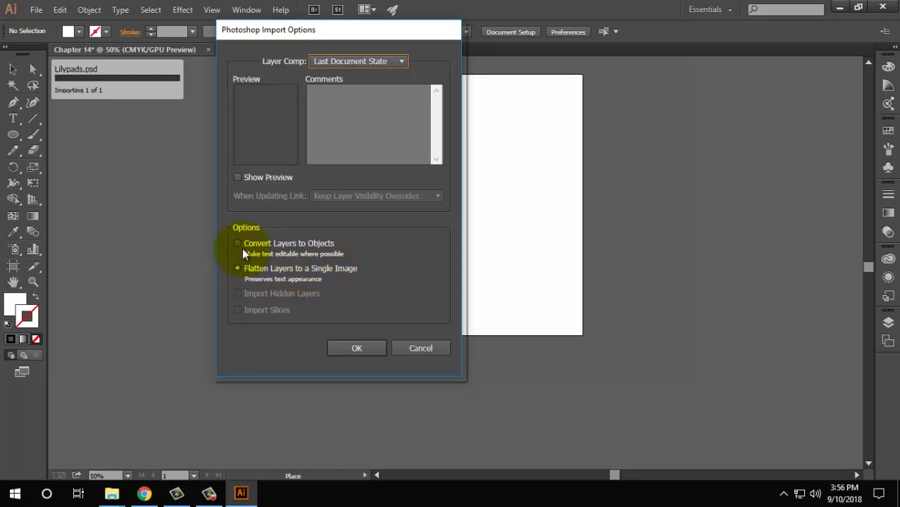
Step: Compare Convert Layers to Objects with Flatten Layers, settling on Flatten Layers to a Single Image
left_click(239, 244)
left_click(237, 270)
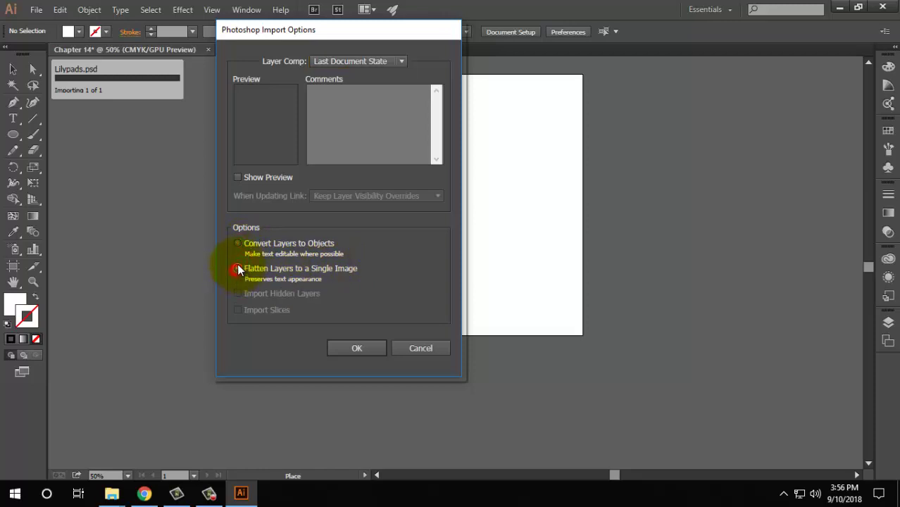
left_click(239, 245)
left_click(239, 268)
left_click(236, 245)
left_click(237, 268)
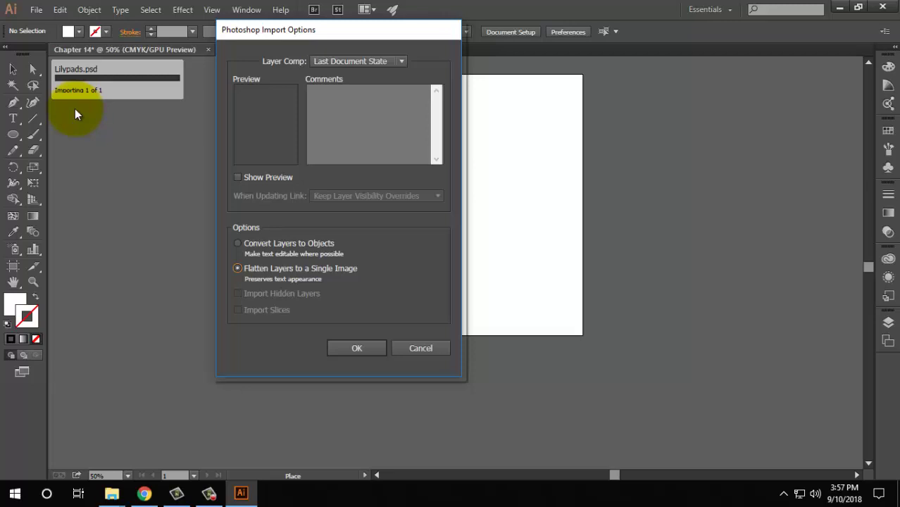
left_click(245, 244)
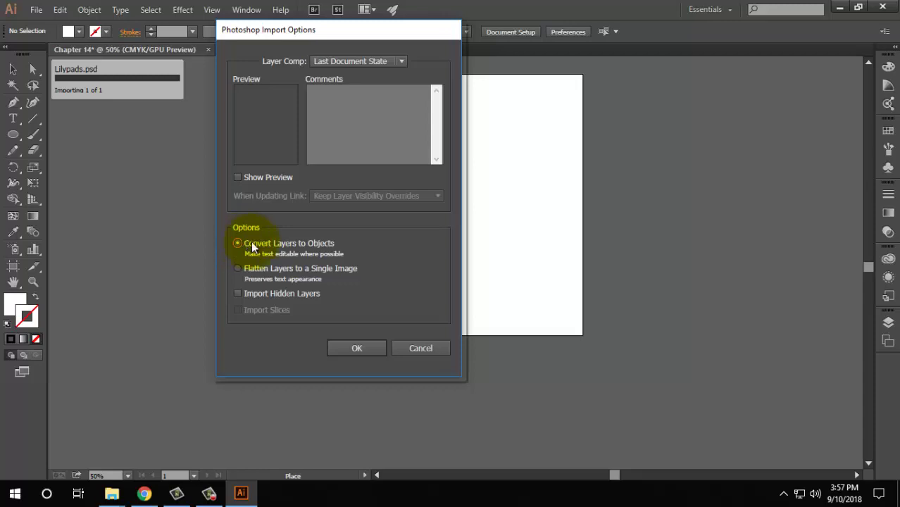
left_click(251, 269)
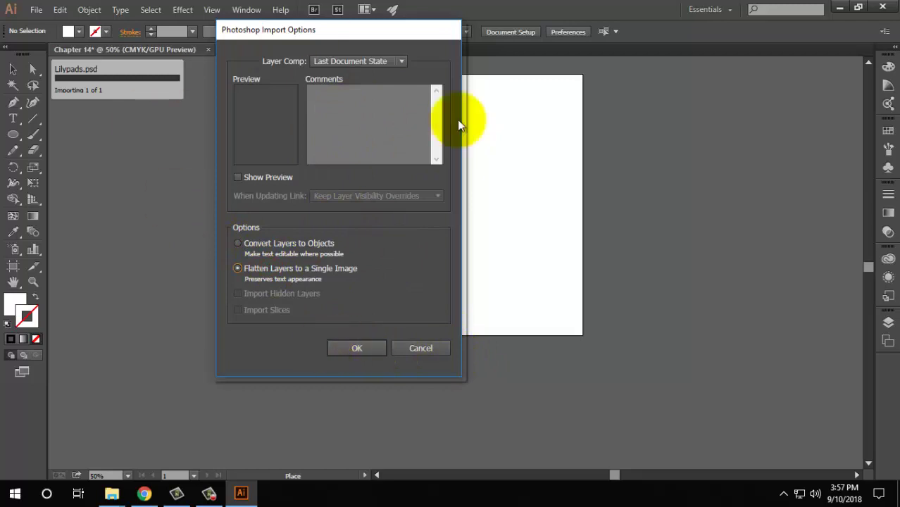
left_click(209, 494)
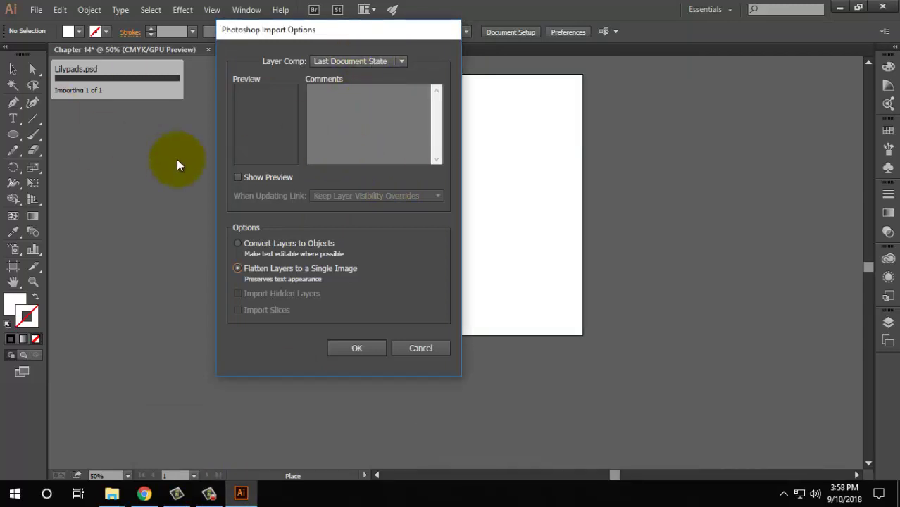
Step: Preview the All layer comp and select its comment text
left_click(368, 65)
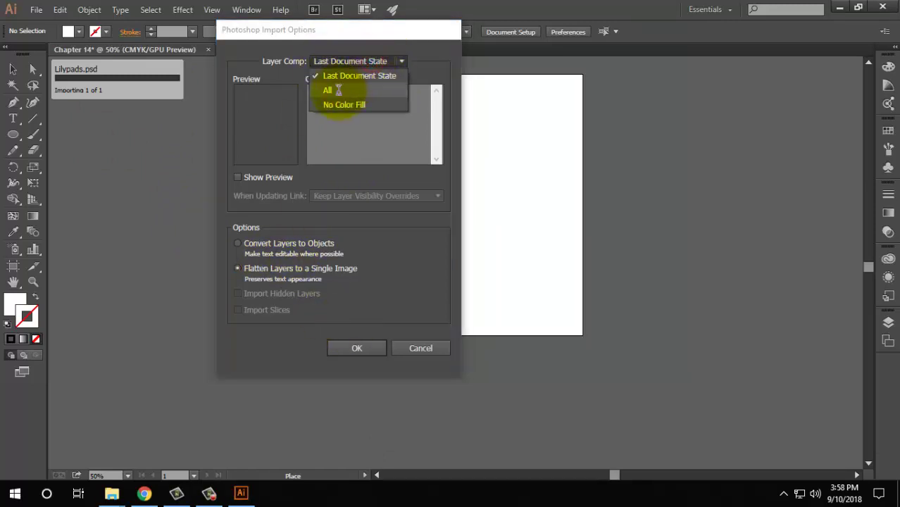
left_click(337, 90)
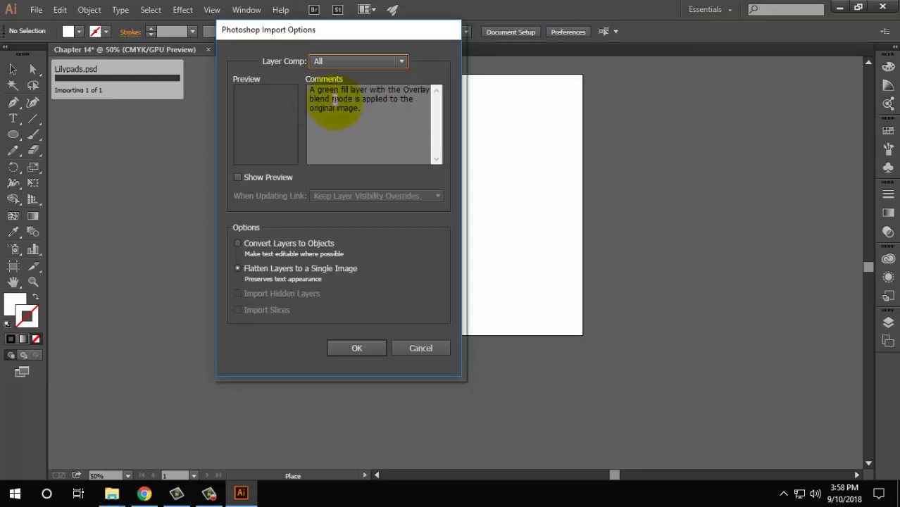
left_click_drag(335, 87, 391, 88)
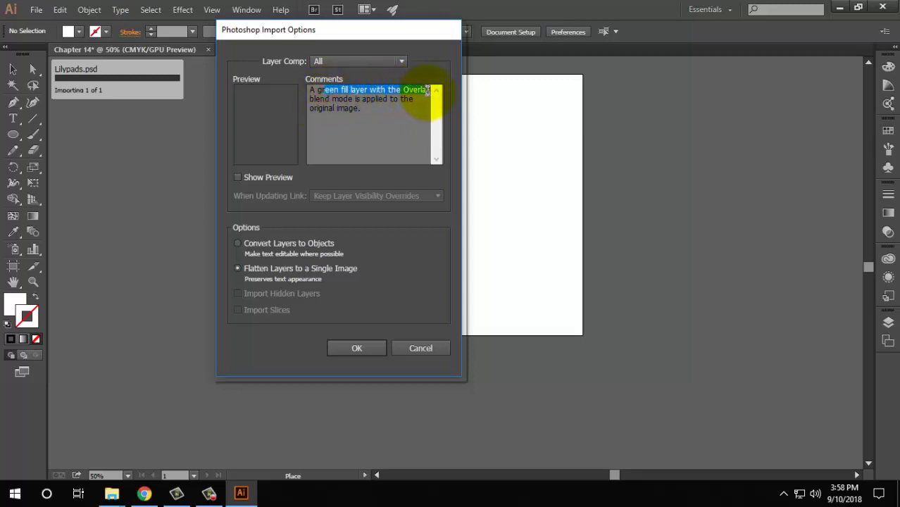
left_click_drag(330, 99, 393, 100)
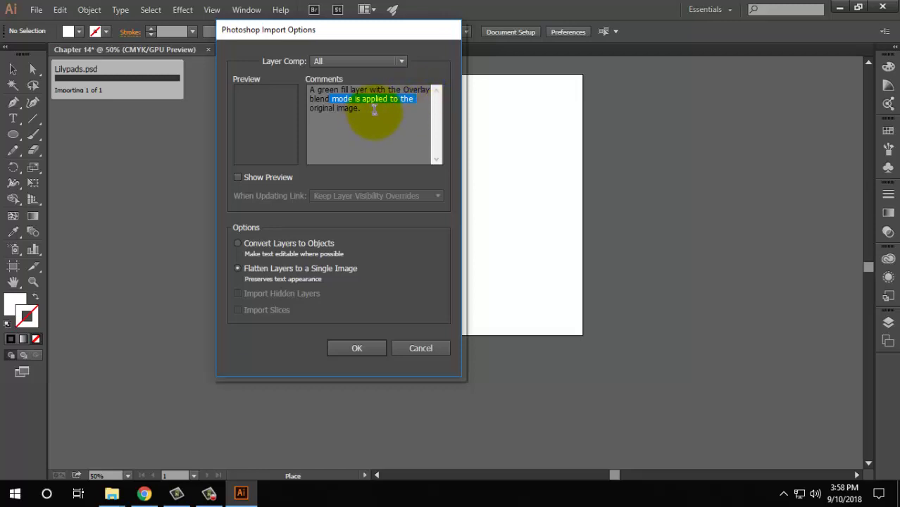
left_click_drag(375, 111, 317, 81)
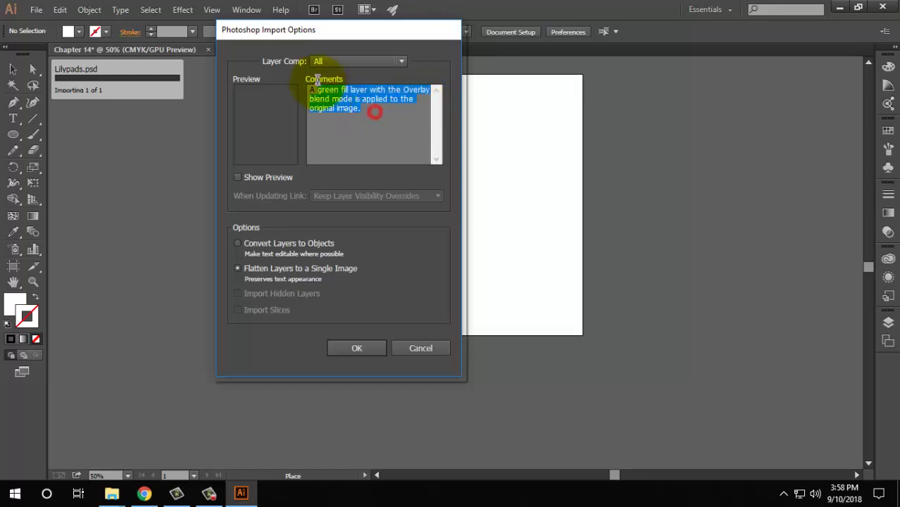
left_click(378, 127)
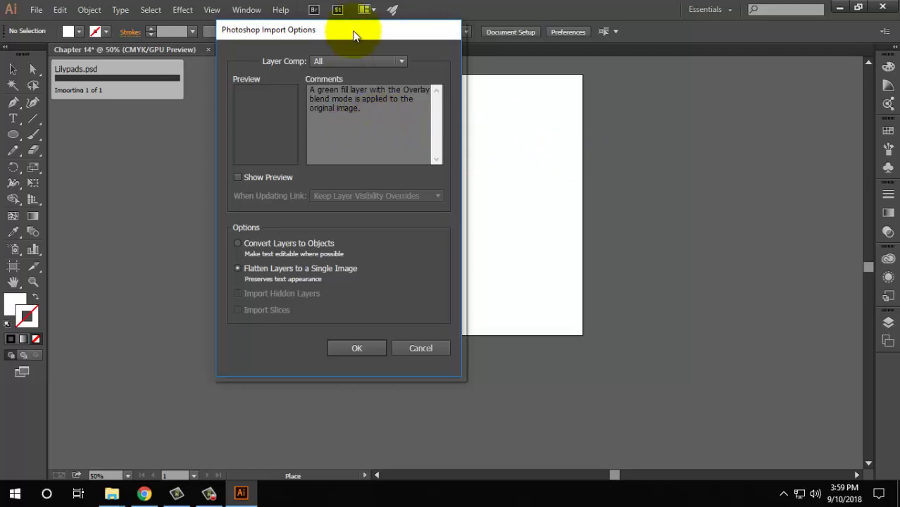
left_click_drag(381, 113, 299, 88)
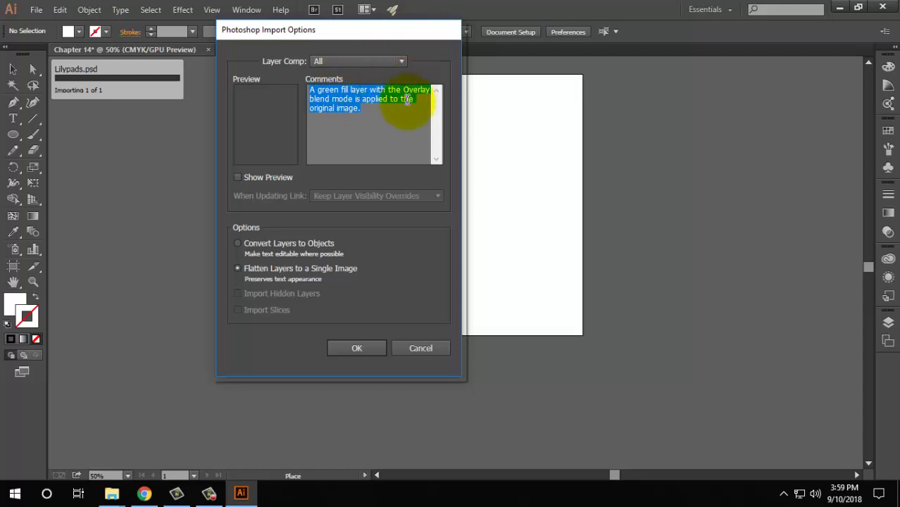
left_click(379, 115)
Step: Set the layer comp back to Last Document State and accept the import options
left_click(374, 67)
left_click(348, 74)
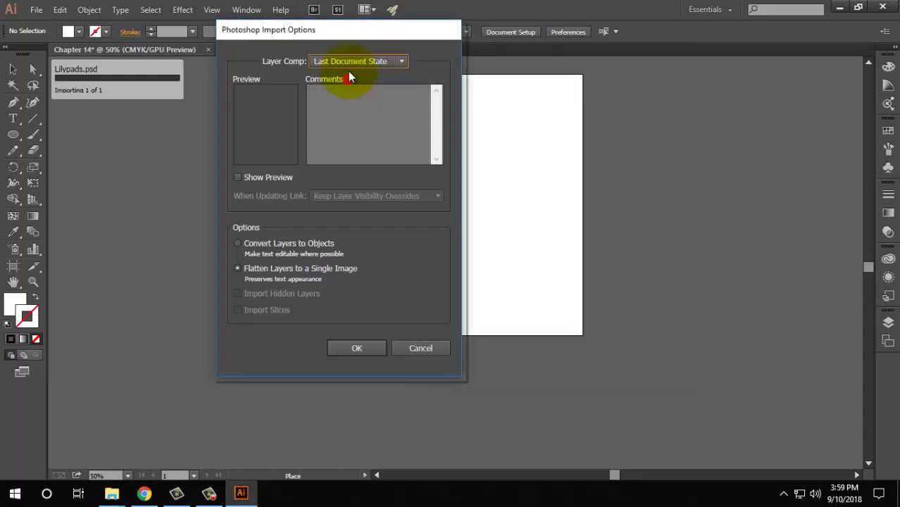
left_click(350, 60)
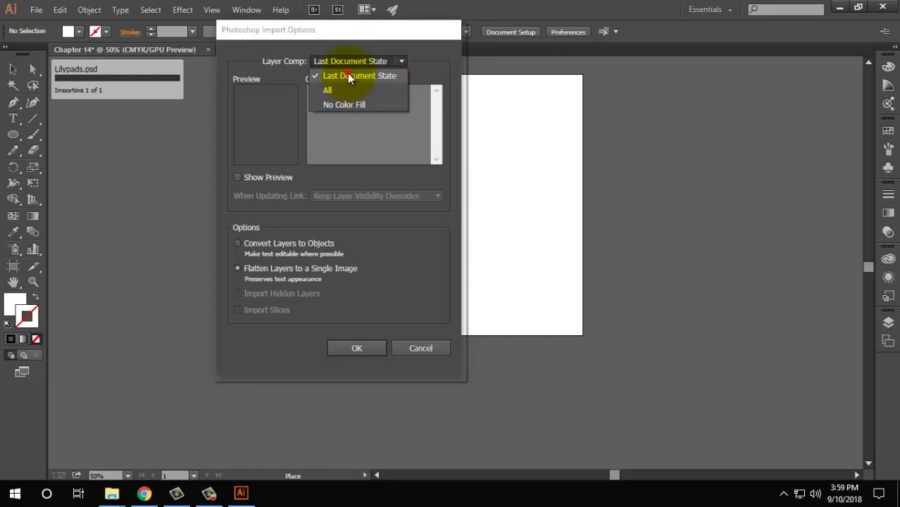
left_click(348, 76)
left_click(365, 349)
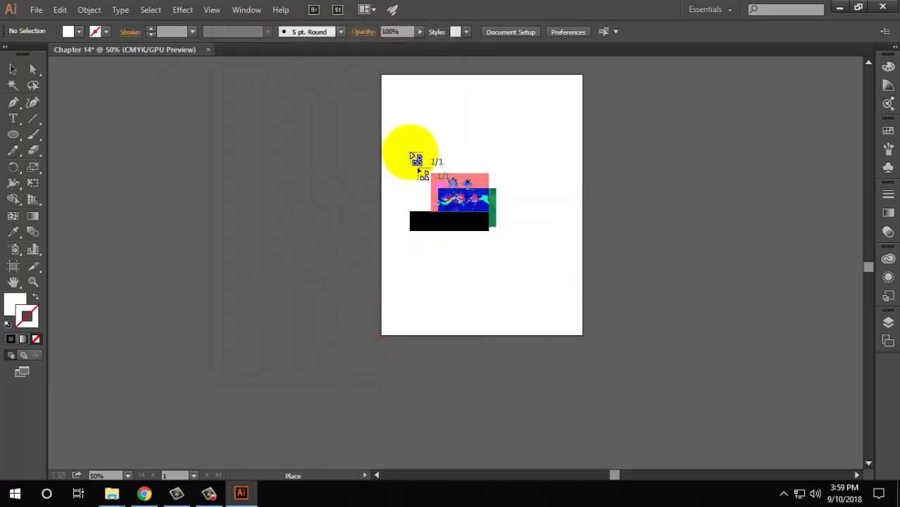
Step: Drop Lilypads.psd on the artboard and select its image in the Lilypads group in Layers
left_click(397, 118)
mouse_move(541, 225)
left_mouse_down()
mouse_move(506, 219)
mouse_move(518, 250)
left_mouse_up()
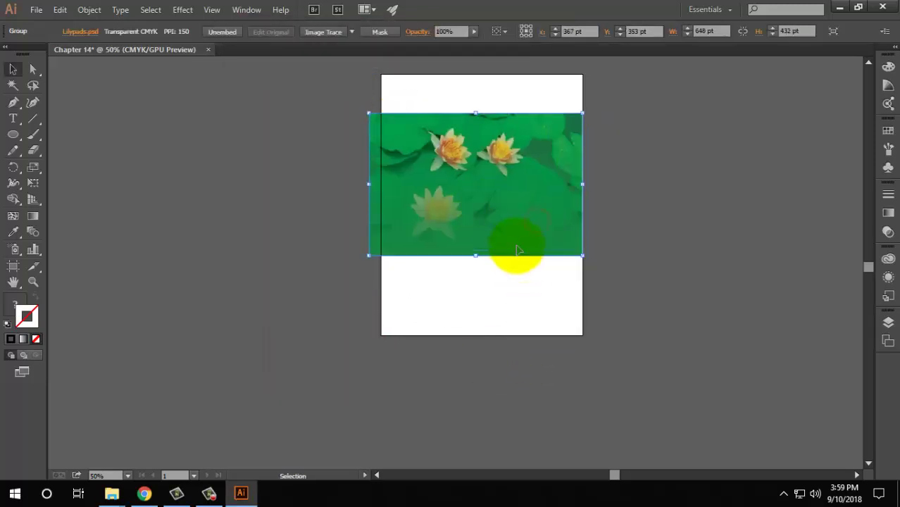
left_click(888, 322)
left_click(757, 331)
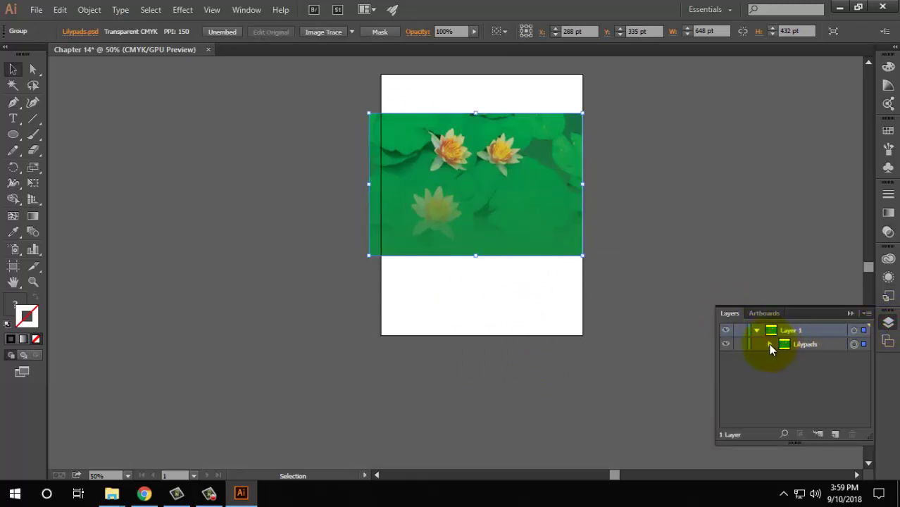
left_click(810, 360)
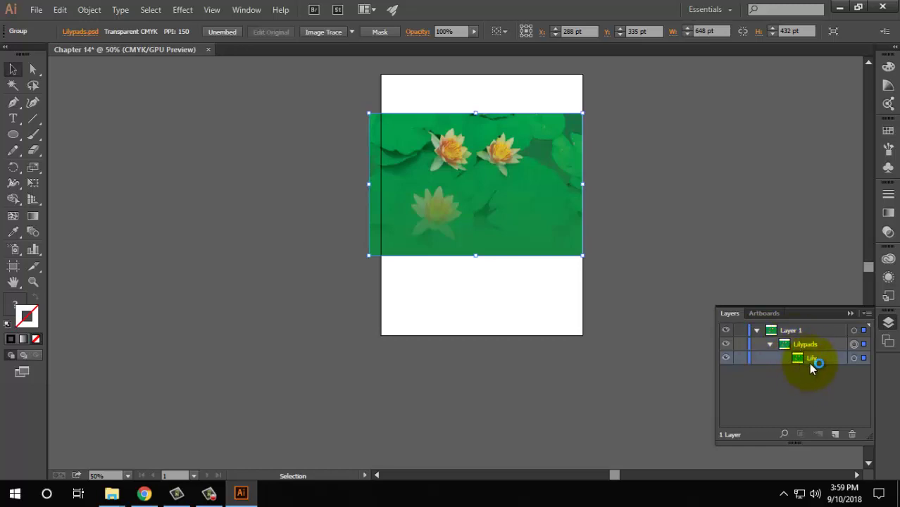
Step: Release the lily-pad image from its clipping group and delete it
key("ctrl+z")
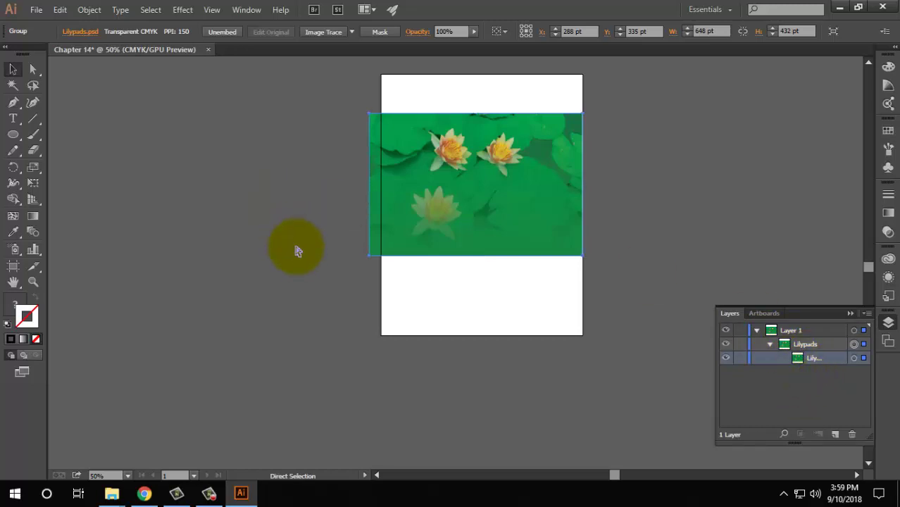
key("ctrl+z")
key("ctrl+z")
key("ctrl+shift+z")
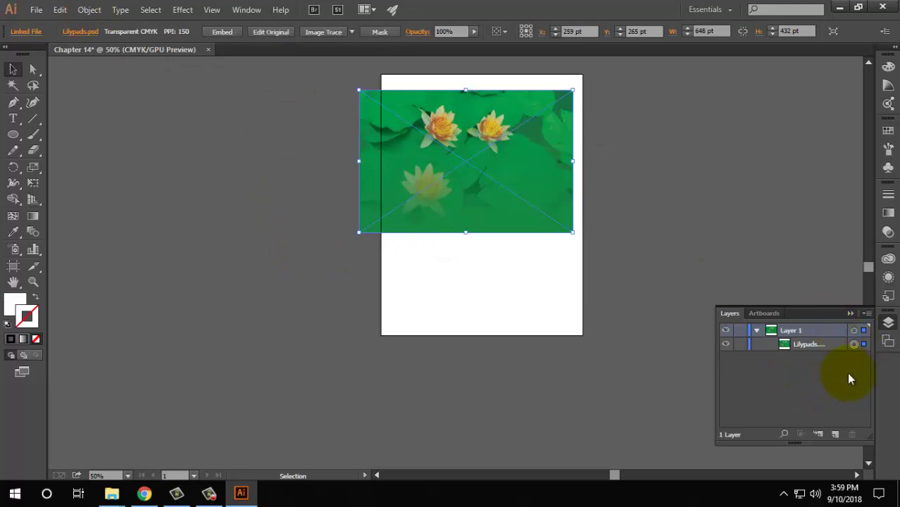
key("Delete")
left_click(36, 10)
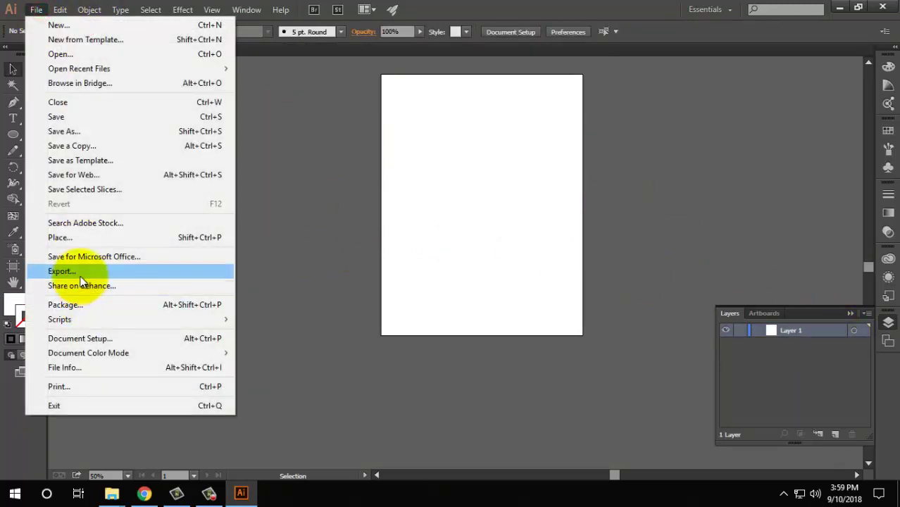
left_click(82, 238)
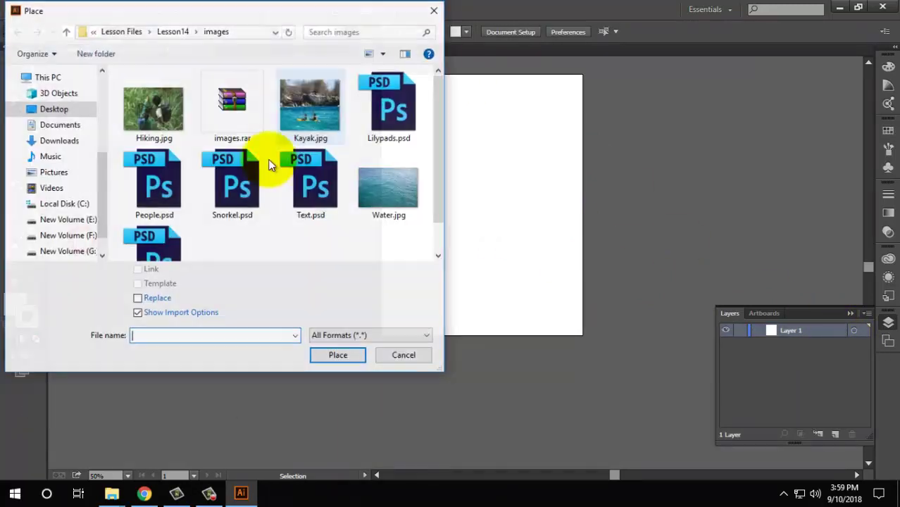
left_click(413, 113)
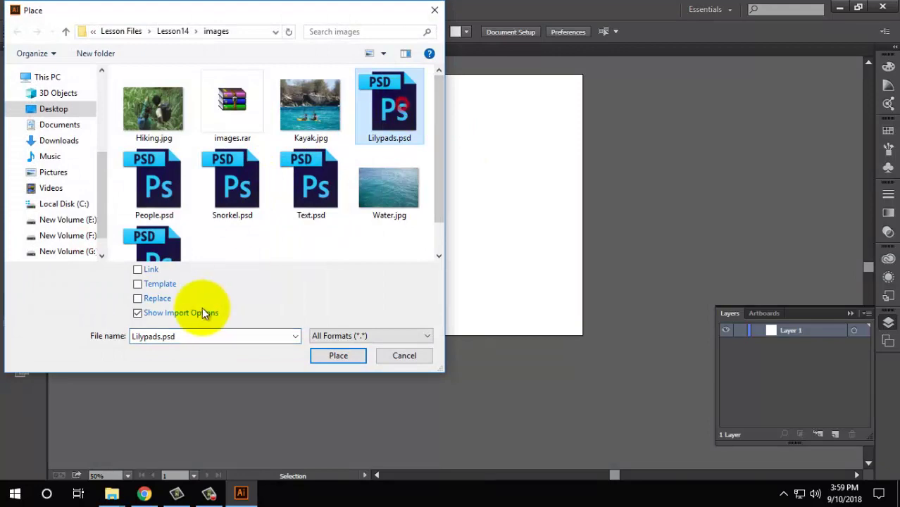
left_click(338, 356)
left_click(267, 244)
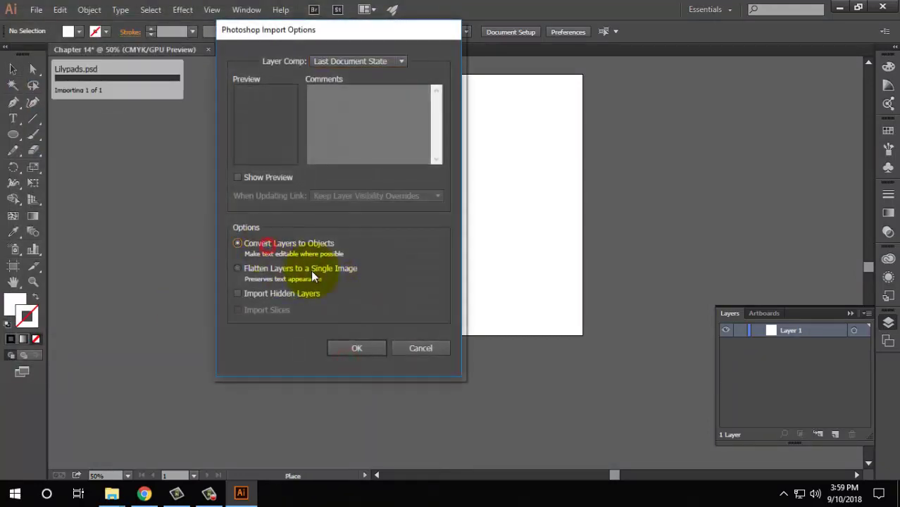
left_click(355, 348)
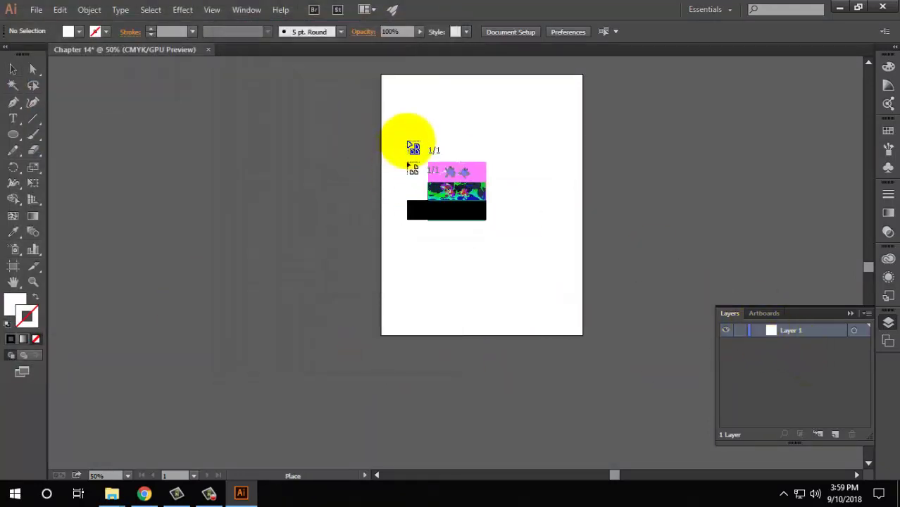
left_click(407, 135)
left_click(770, 345)
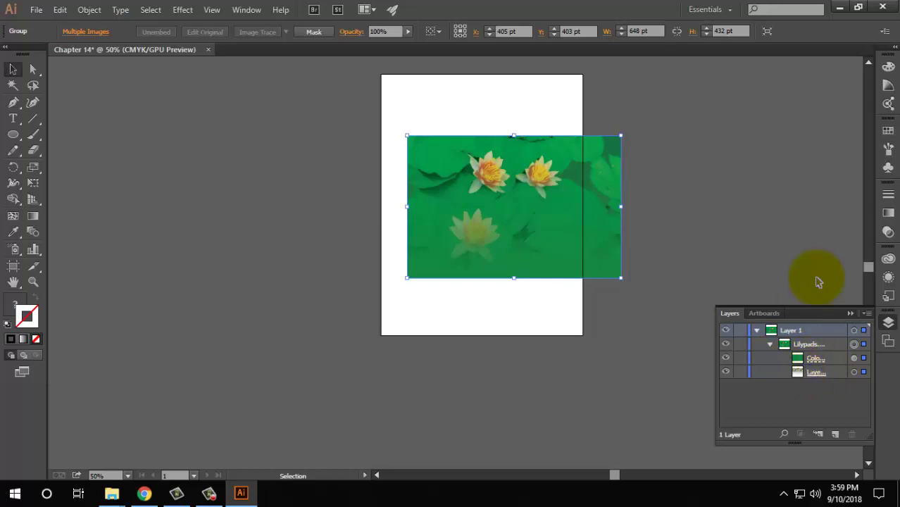
key("Delete")
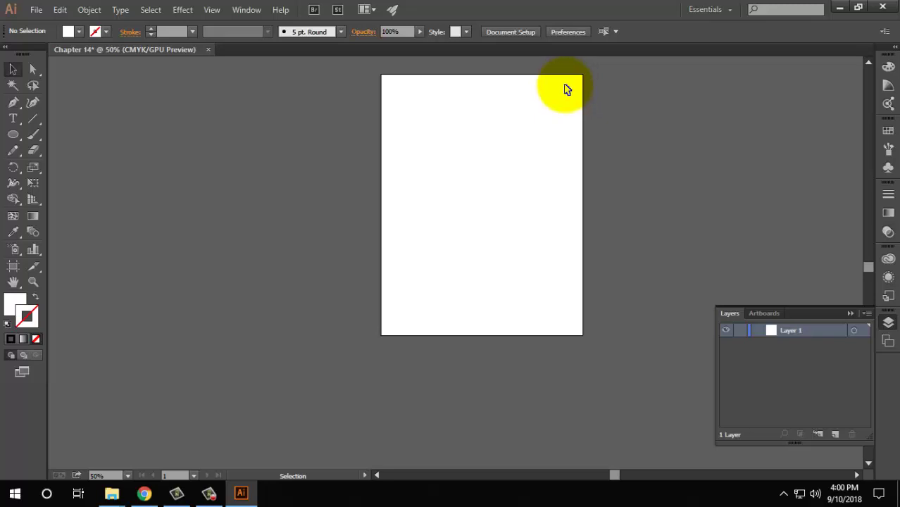
left_click(36, 9)
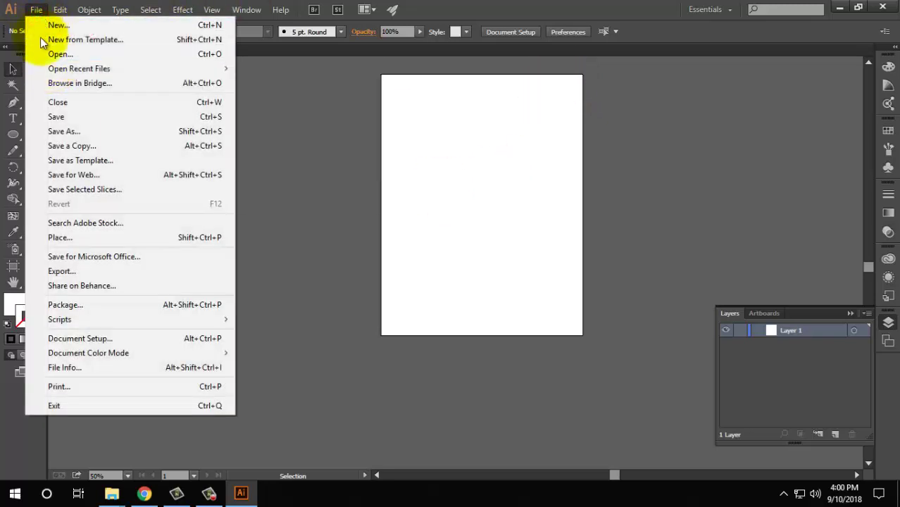
left_click(69, 238)
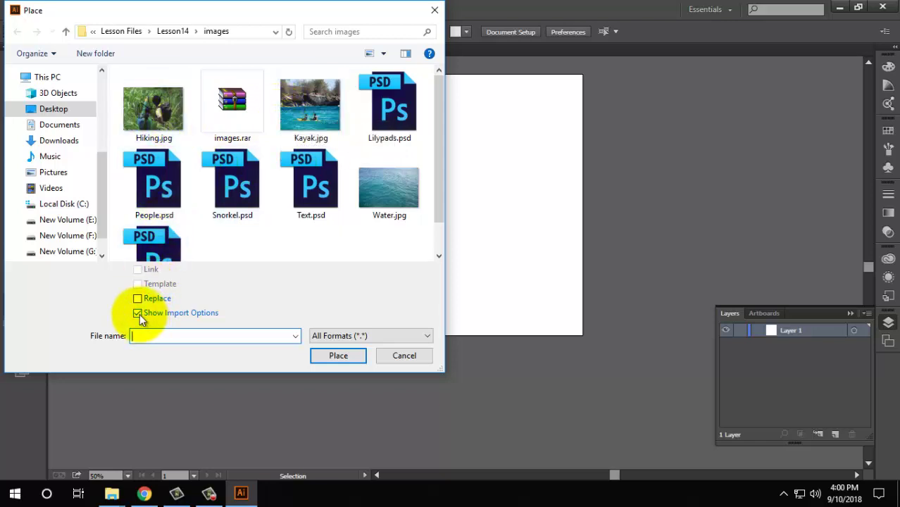
left_click(144, 115)
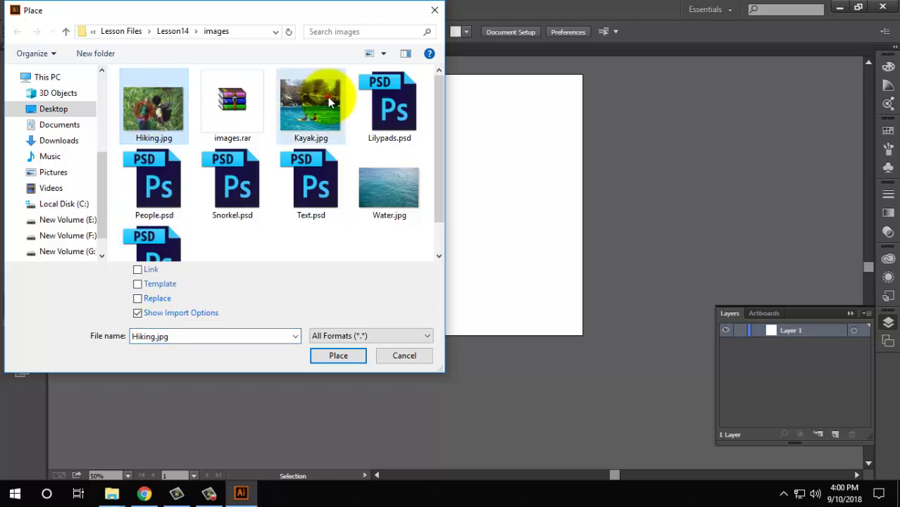
left_click(330, 93, "ctrl")
left_click(382, 185, "ctrl")
left_click(148, 185, "ctrl")
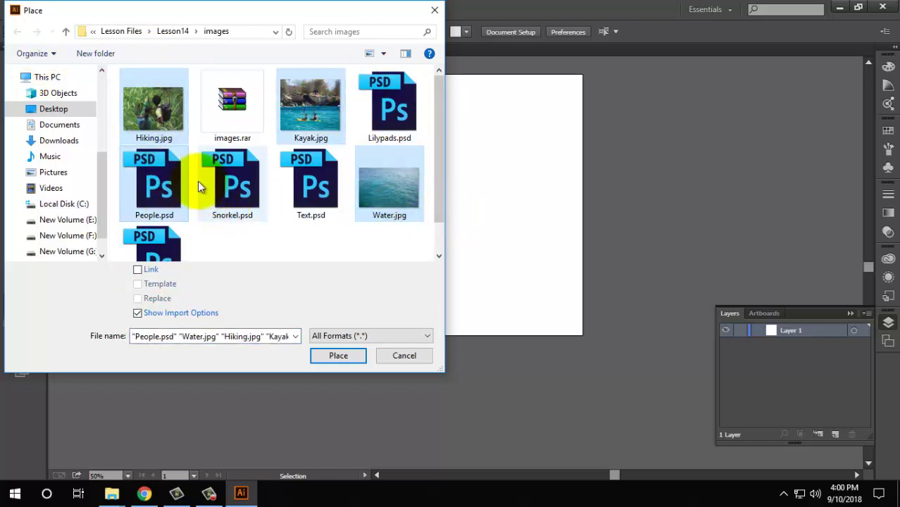
left_click(348, 359)
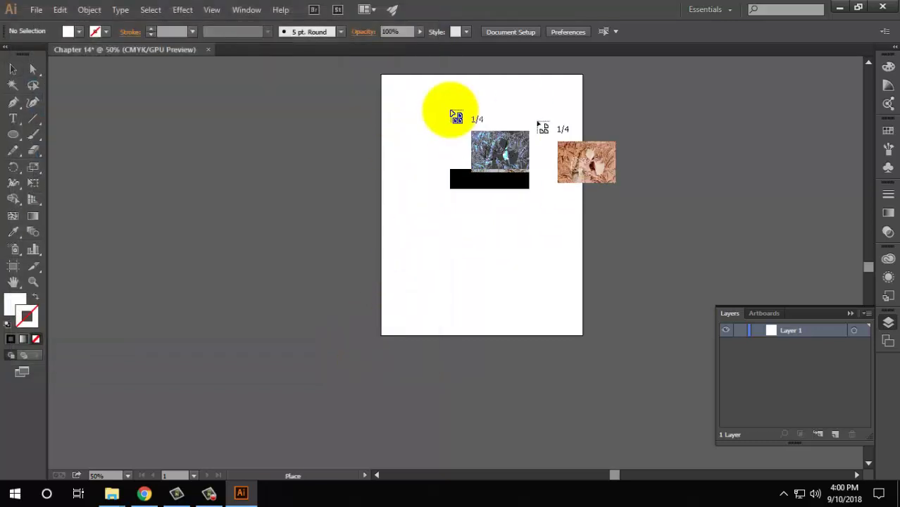
left_click(389, 94)
left_click(436, 227)
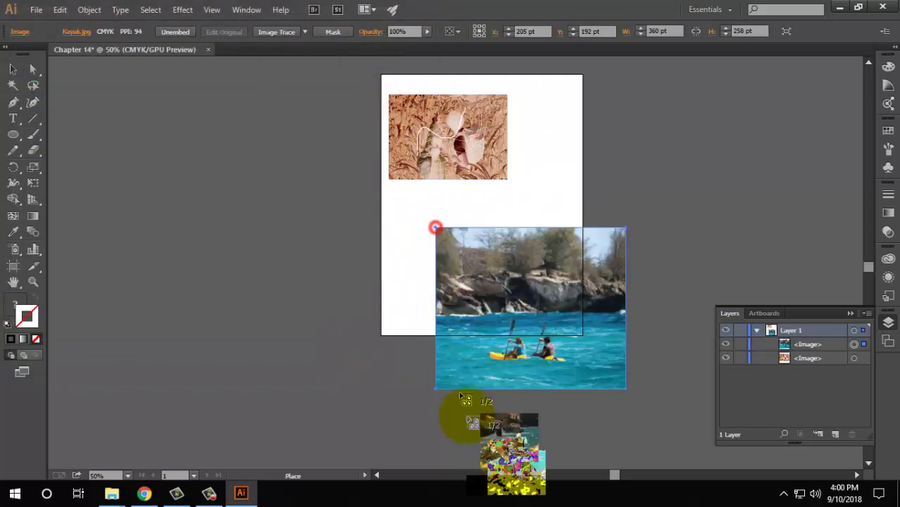
left_click(633, 102)
left_click(296, 275)
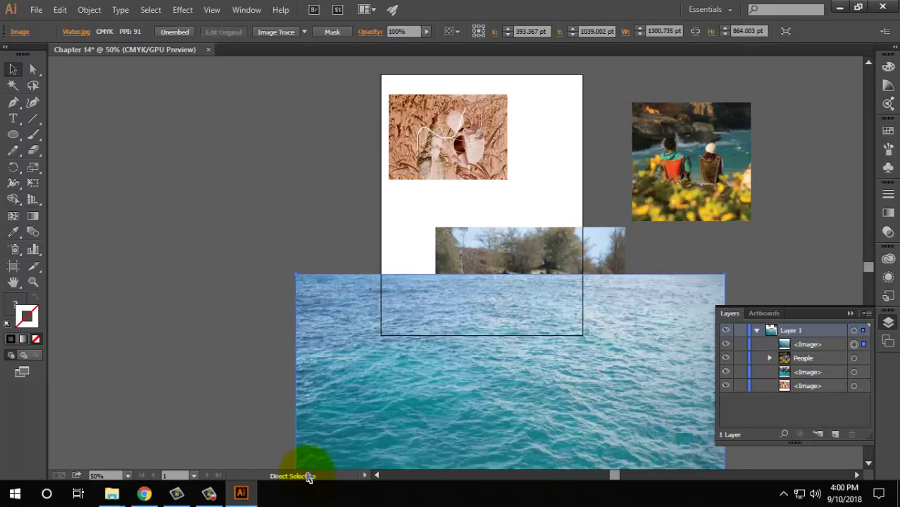
key("ctrl+z")
key("ctrl+z")
key("ctrl+z")
key("ctrl+z")
left_click(35, 10)
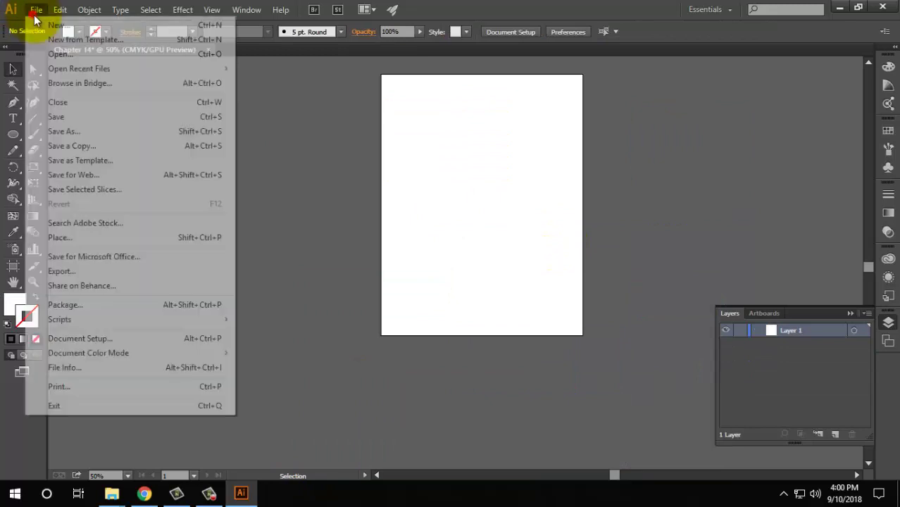
left_click(65, 238)
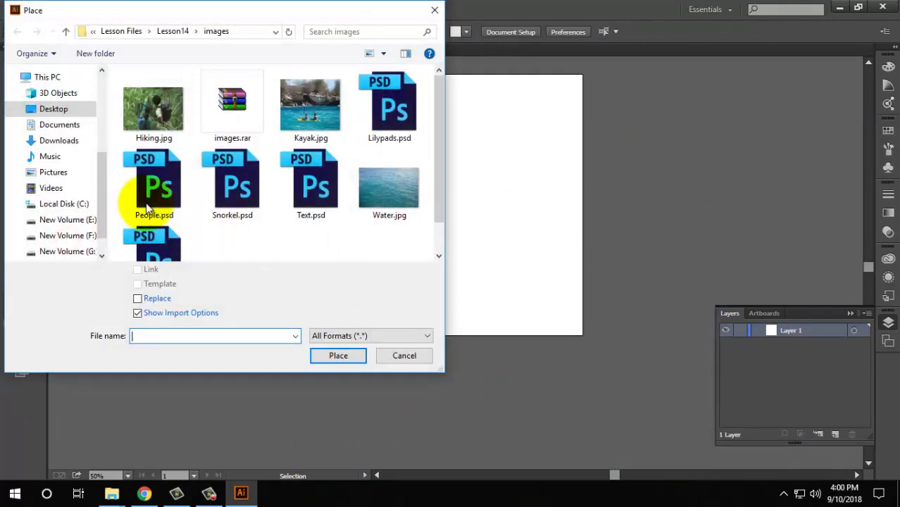
left_click(148, 205)
left_click(232, 187, "ctrl")
left_click(310, 187, "ctrl")
left_click(367, 186, "ctrl")
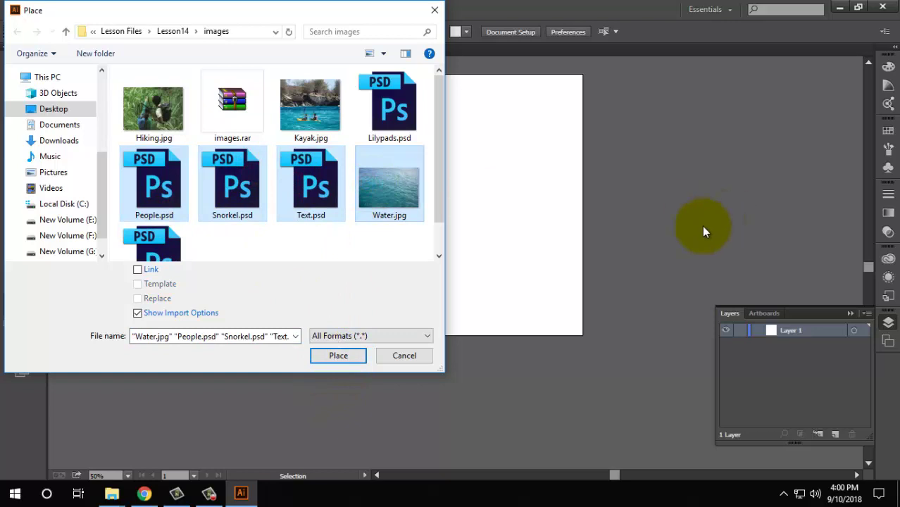
left_click(339, 356)
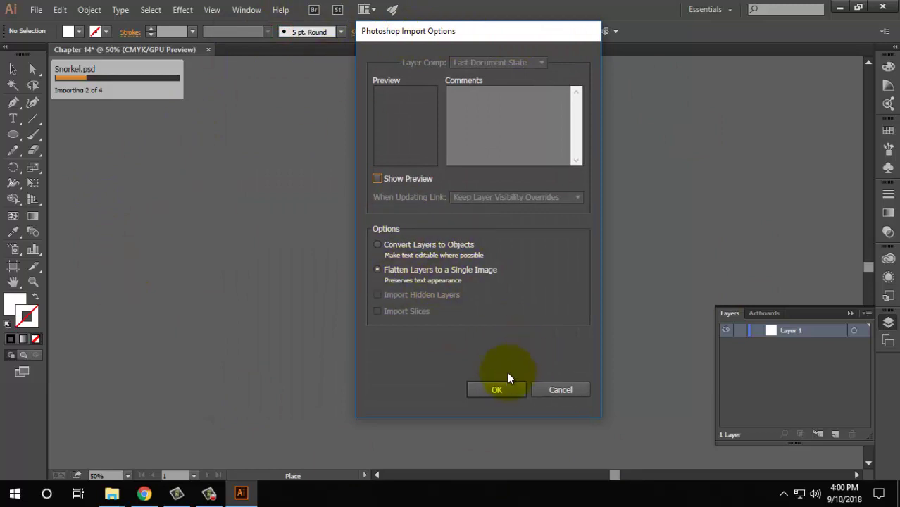
left_click(497, 392)
left_click(239, 179)
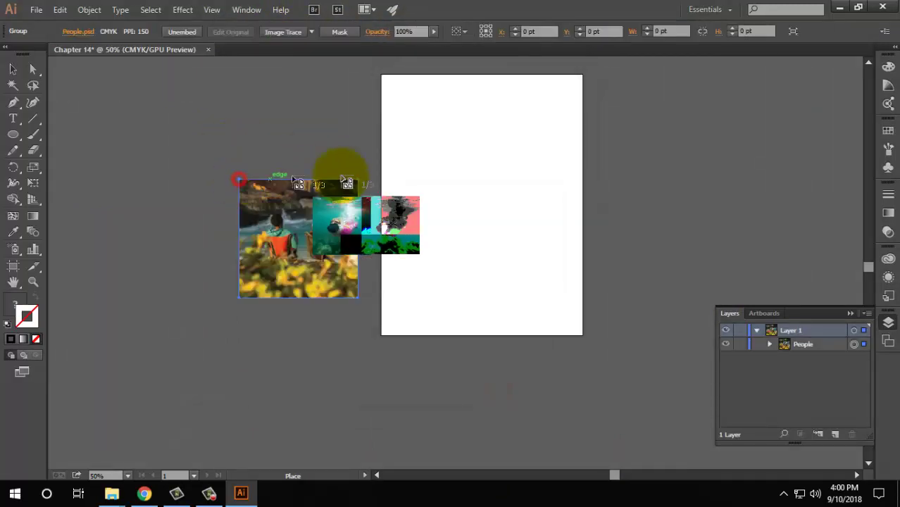
left_click(442, 186)
left_click(655, 180)
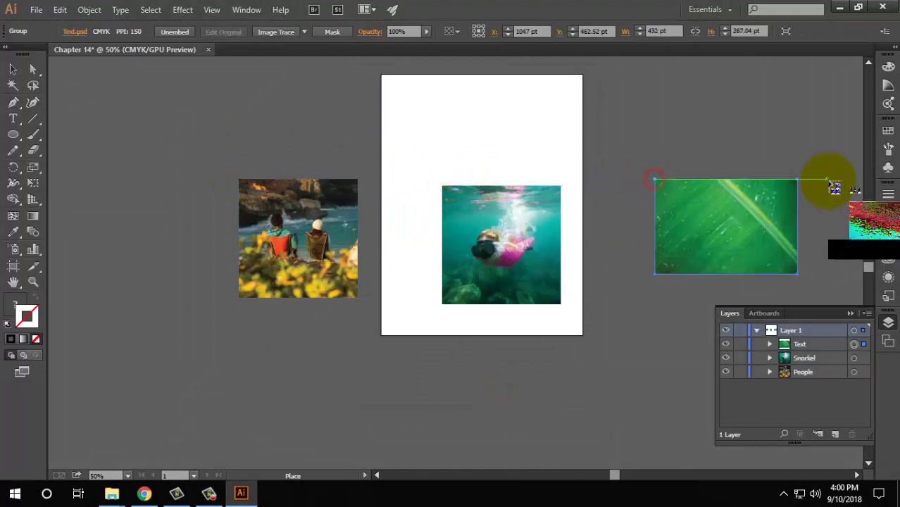
left_click(324, 356)
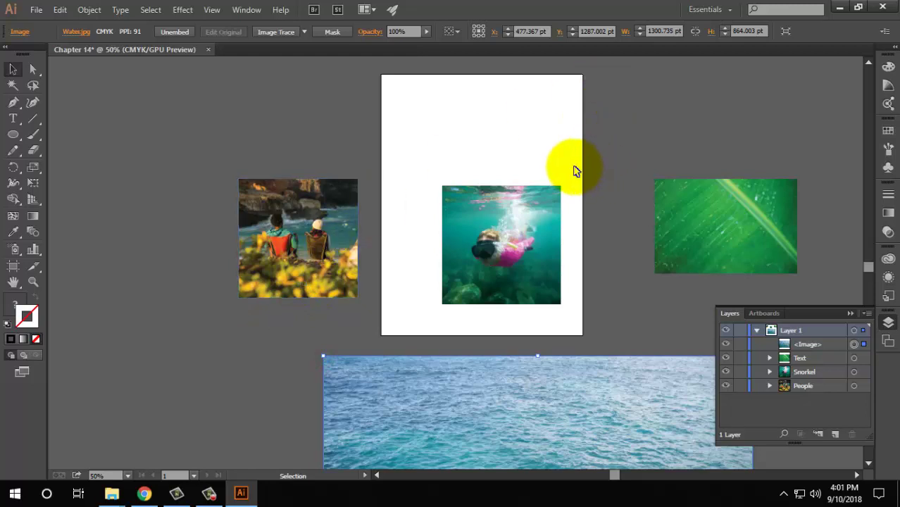
scroll(572, 147, "down", 3)
left_click_drag(426, 87, 678, 307)
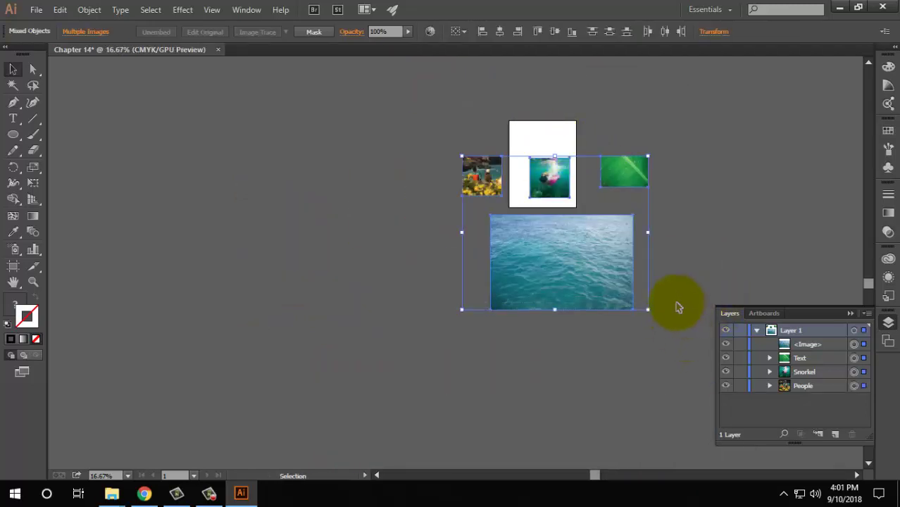
key("Delete")
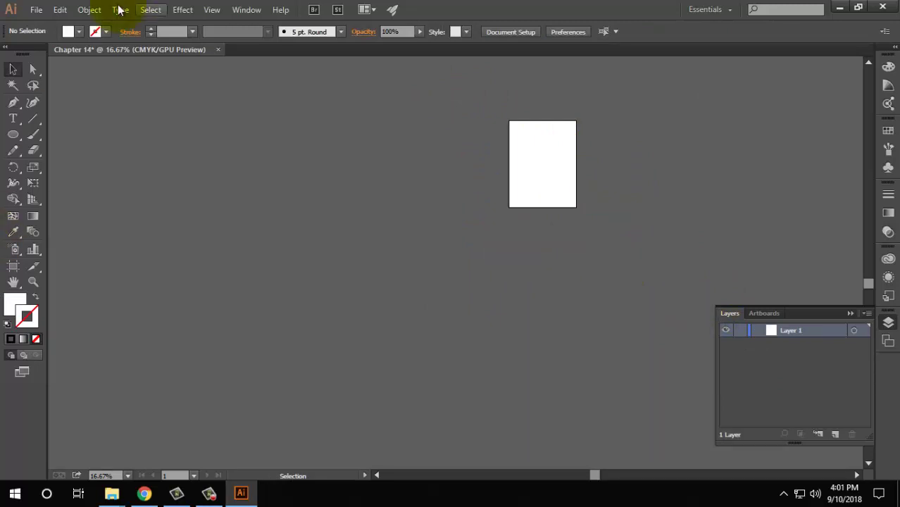
Step: Place Kayak.jpg into the document without import options
left_click(36, 9)
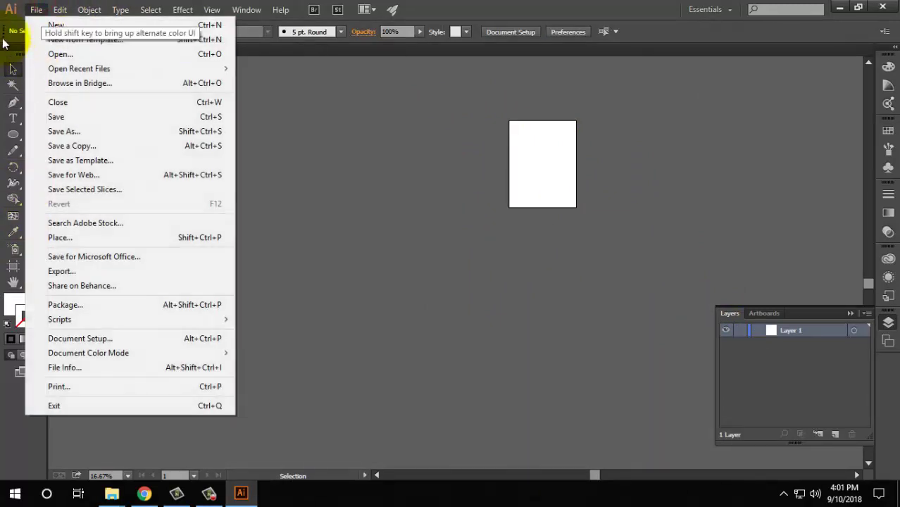
left_click(60, 236)
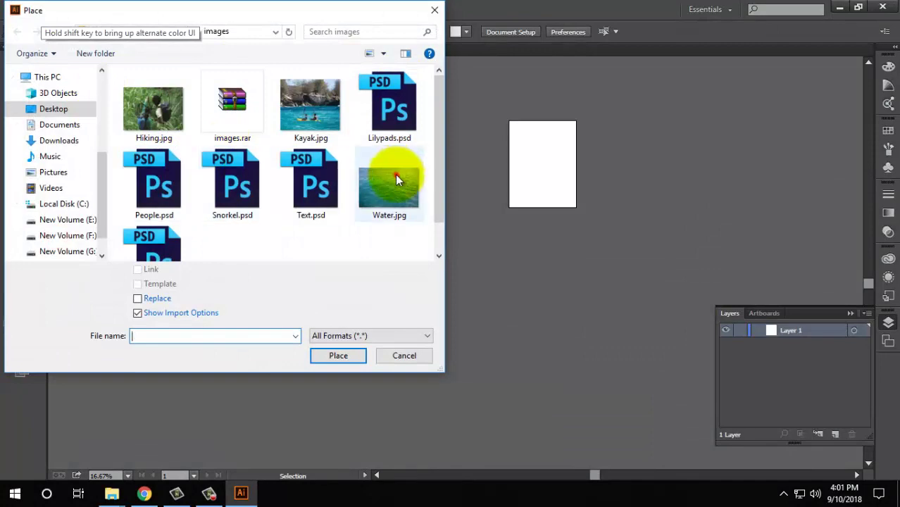
left_click(390, 188)
left_click(311, 105)
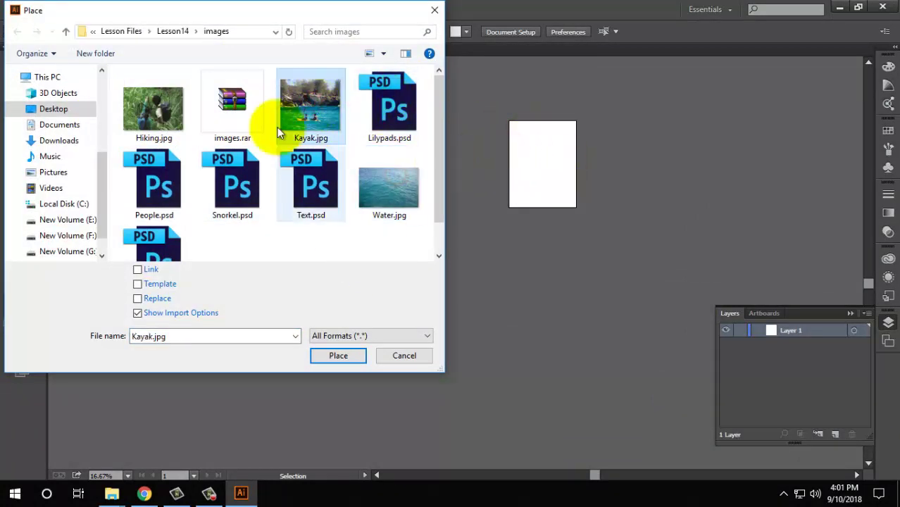
left_click(178, 314)
left_click(337, 355)
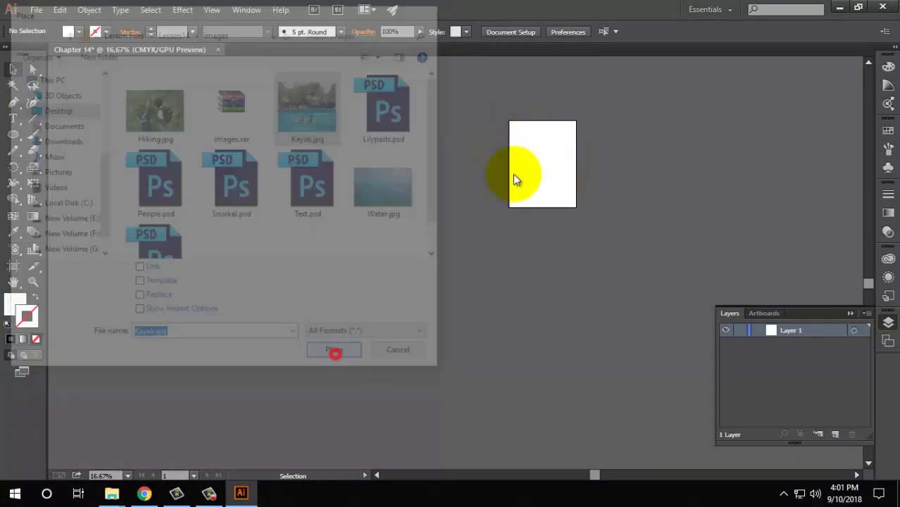
left_click(473, 124)
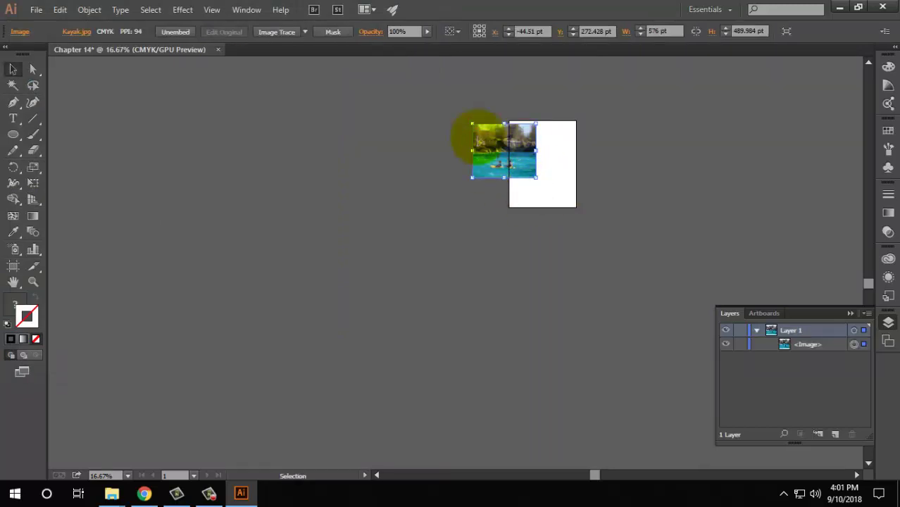
Step: Position the kayak photo across the artboard's top and start a text object beneath it
scroll(482, 137, "up", 4)
left_click_drag(526, 271, 276, 147)
mouse_move(327, 187)
left_mouse_down()
mouse_move(513, 191)
mouse_move(483, 196)
left_mouse_up()
mouse_move(480, 307)
left_mouse_down()
mouse_move(549, 241)
mouse_move(538, 255)
left_mouse_up()
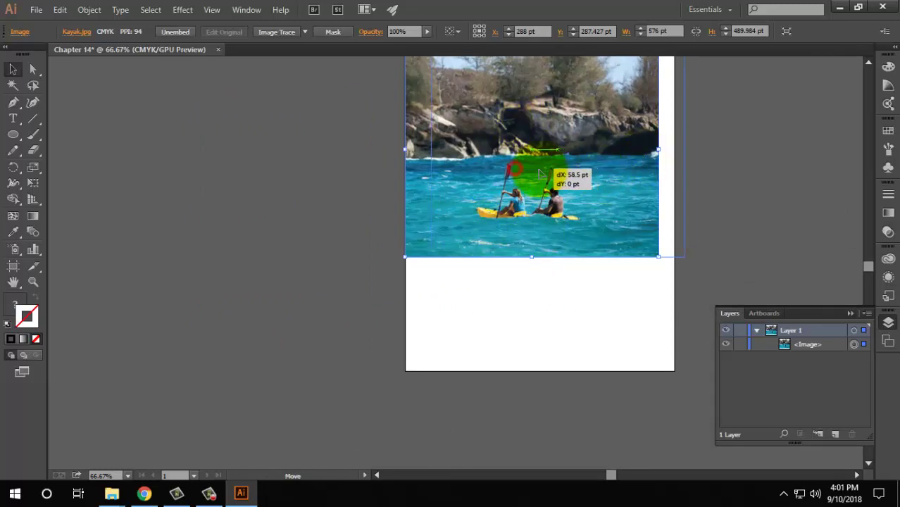
mouse_move(536, 196)
left_mouse_down()
mouse_move(569, 204)
mouse_move(554, 204)
left_mouse_up()
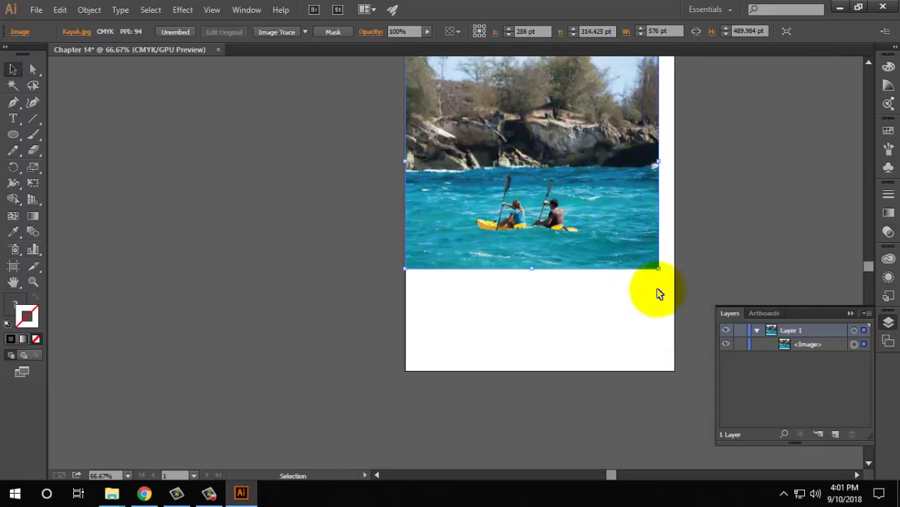
left_click(19, 118)
left_click(498, 320)
type("Adobe")
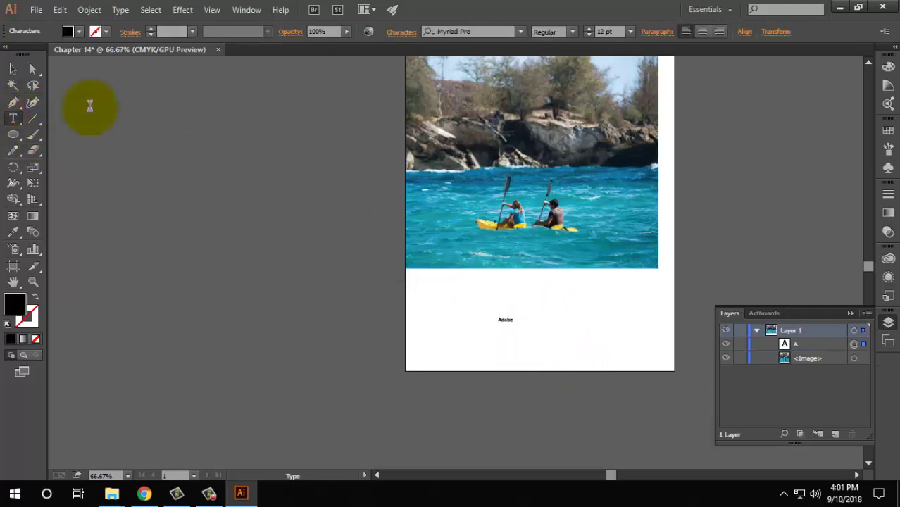
Step: Enlarge the Adobe text to about 112 pt below the photo and colour it with the water's teal
left_click(12, 69)
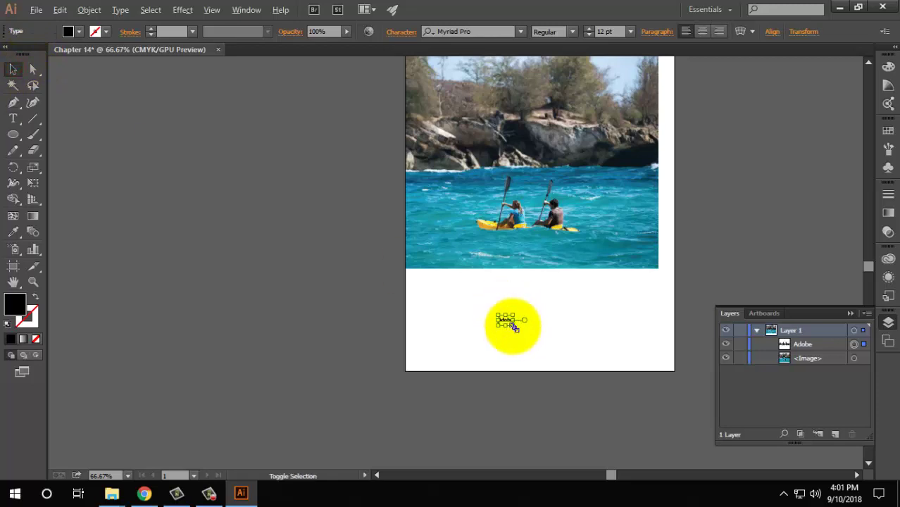
left_click_drag(515, 326, 576, 352)
left_click_drag(519, 325, 582, 331)
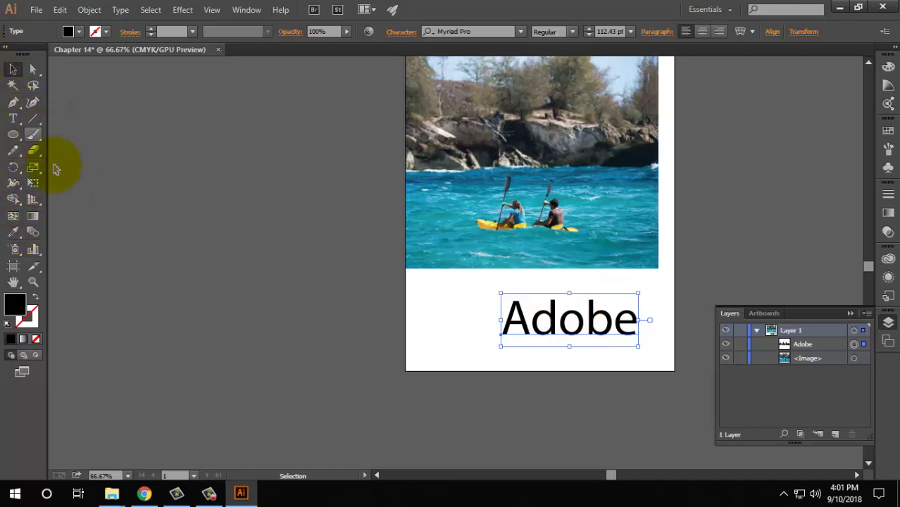
left_click(14, 235)
left_click(442, 205)
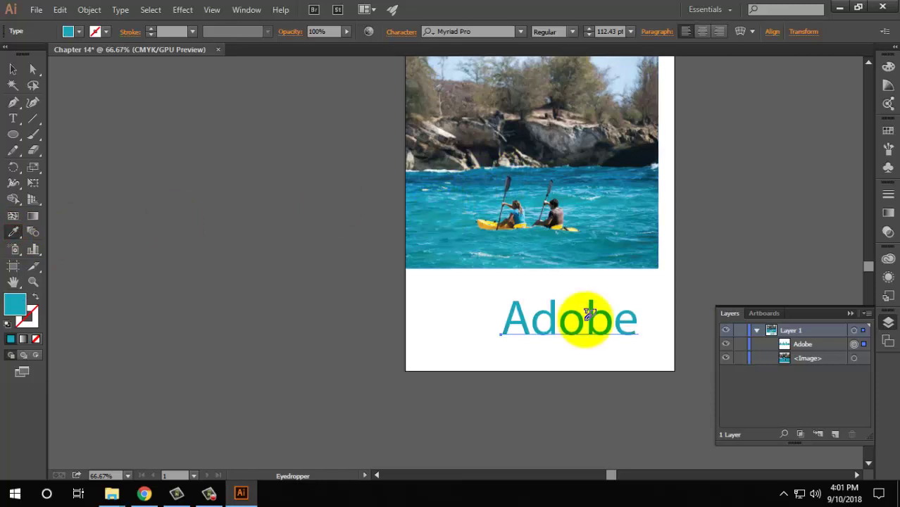
left_click(560, 205)
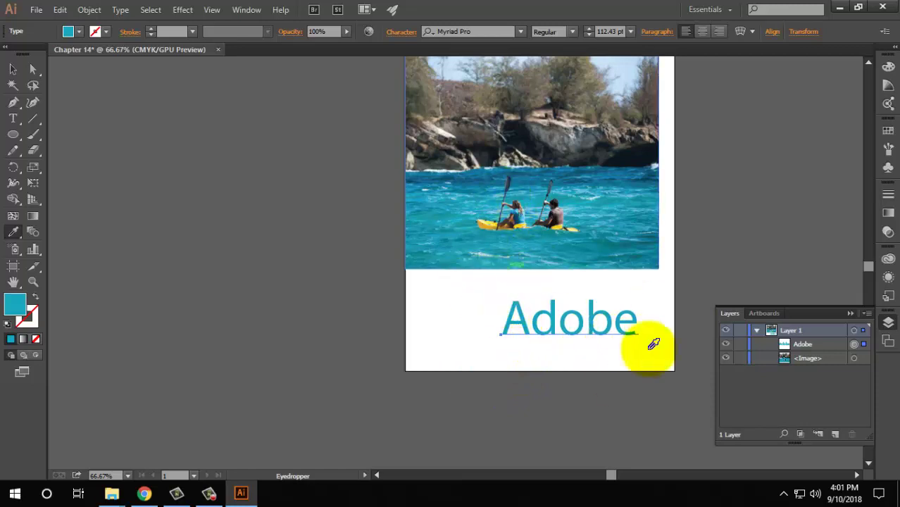
left_click(14, 71)
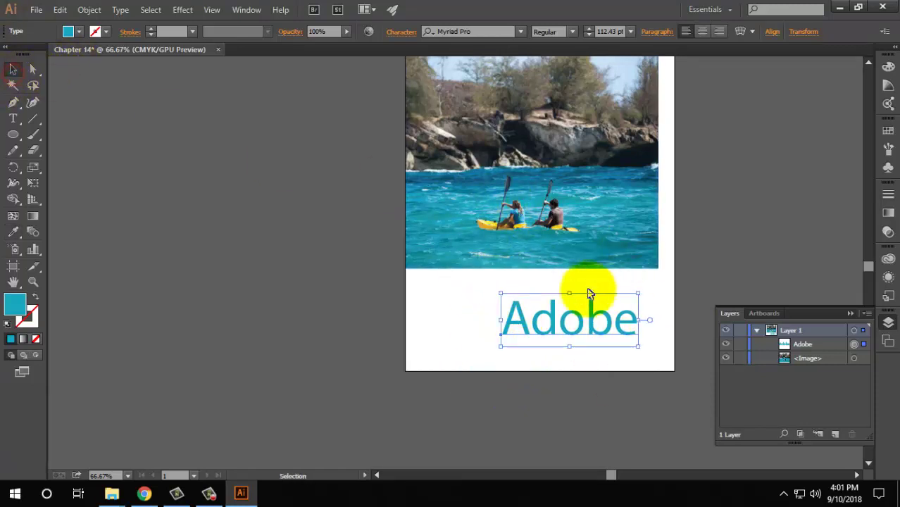
Step: Delete the Adobe text and open Adjust Color Balance for the kayak photo
left_click(569, 316)
key("Delete")
left_click(542, 171)
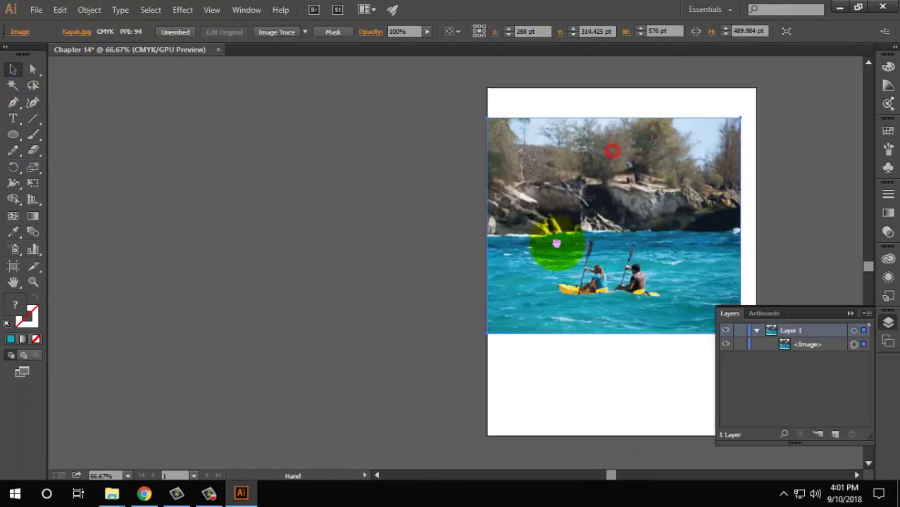
left_click_drag(617, 139, 595, 241)
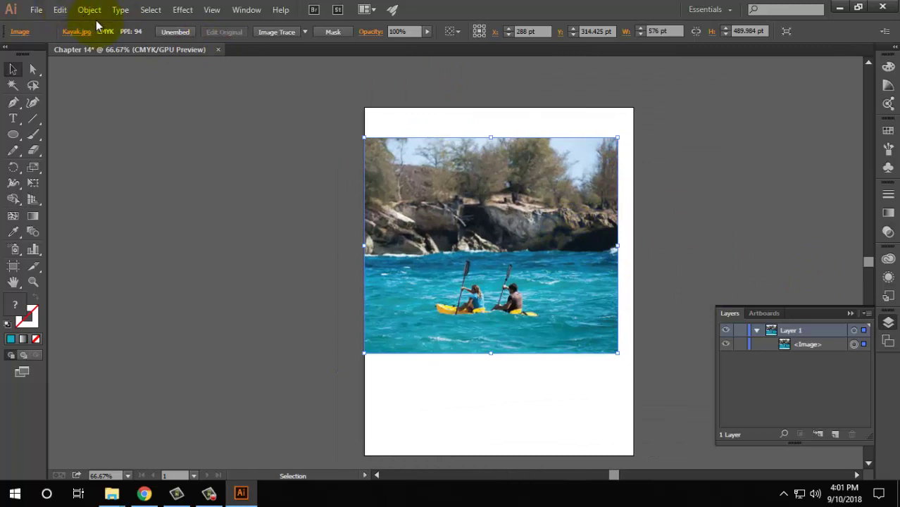
left_click(57, 11)
mouse_move(90, 242)
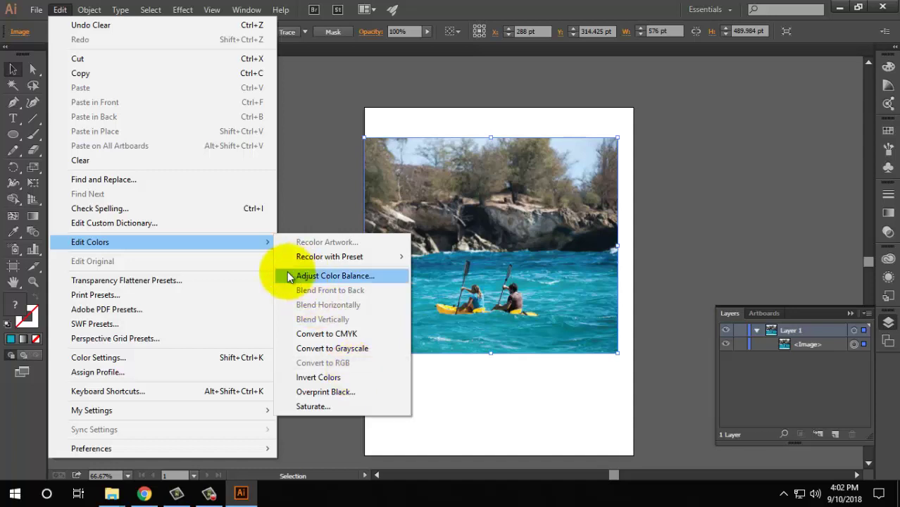
left_click(201, 242)
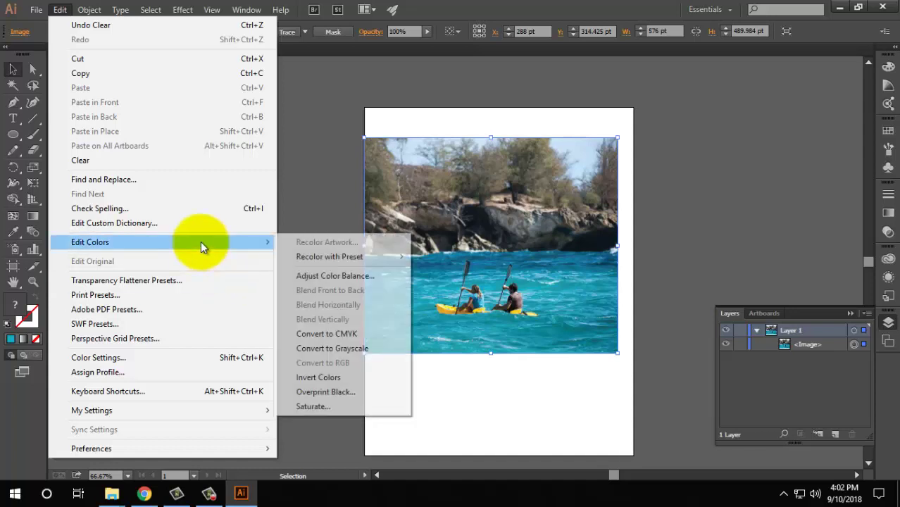
left_click(339, 278)
left_click_drag(158, 55, 152, 43)
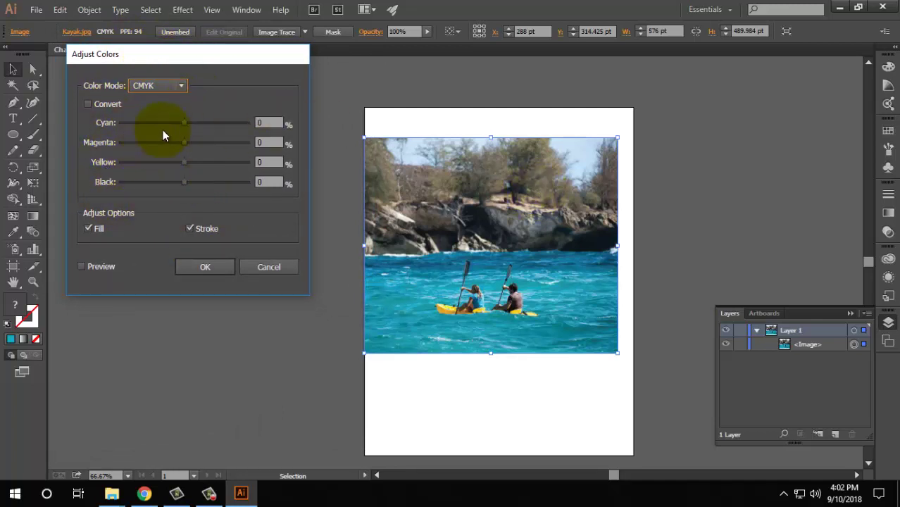
Step: With Preview on, set Cyan to 1% and Yellow to 45%, and apply
mouse_move(185, 123)
left_mouse_down()
mouse_move(152, 123)
mouse_move(222, 131)
mouse_move(187, 122)
left_mouse_up()
left_click(261, 123)
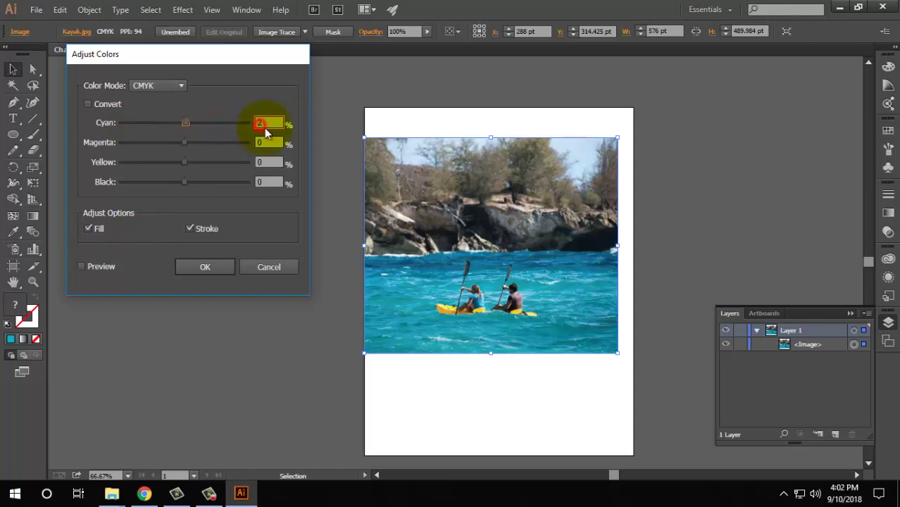
type("0")
left_click(268, 224)
left_click(270, 123)
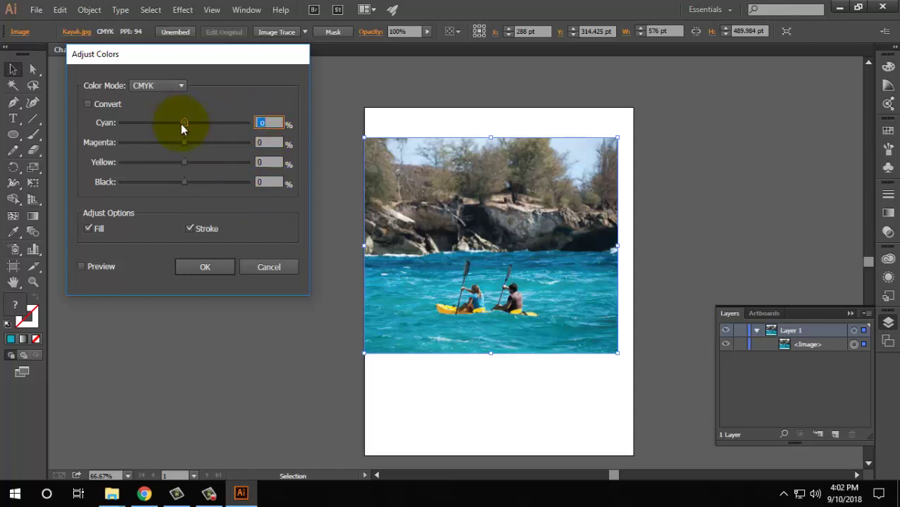
type("0")
left_click(94, 270)
mouse_move(185, 123)
left_mouse_down()
mouse_move(210, 123)
mouse_move(187, 122)
left_mouse_up()
mouse_move(187, 162)
left_mouse_down()
mouse_move(215, 162)
mouse_move(119, 163)
mouse_move(216, 165)
left_mouse_up()
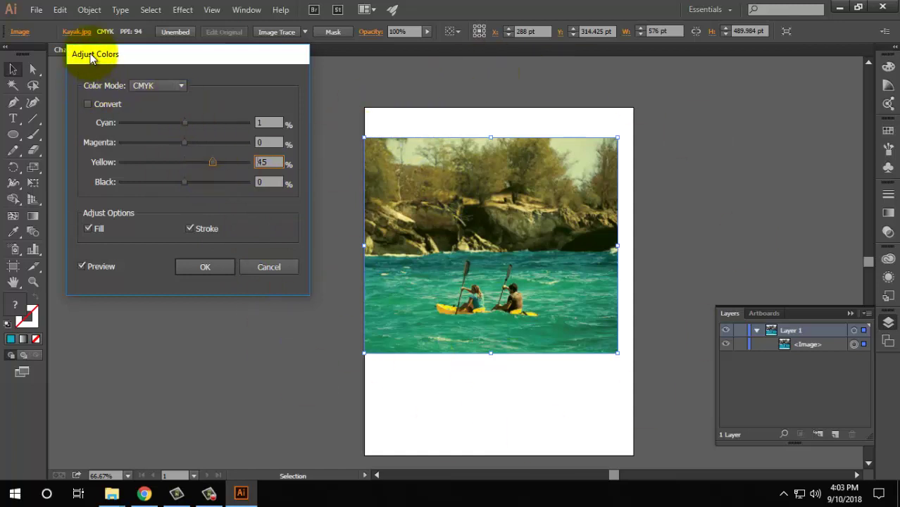
left_click(199, 266)
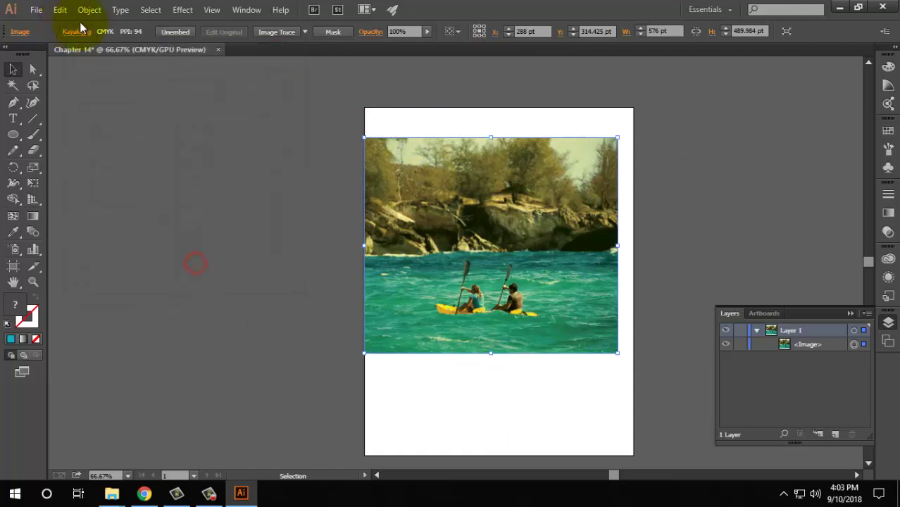
Step: Nudge the tinted kayak photo right to X 319.498 pt
left_click(60, 10)
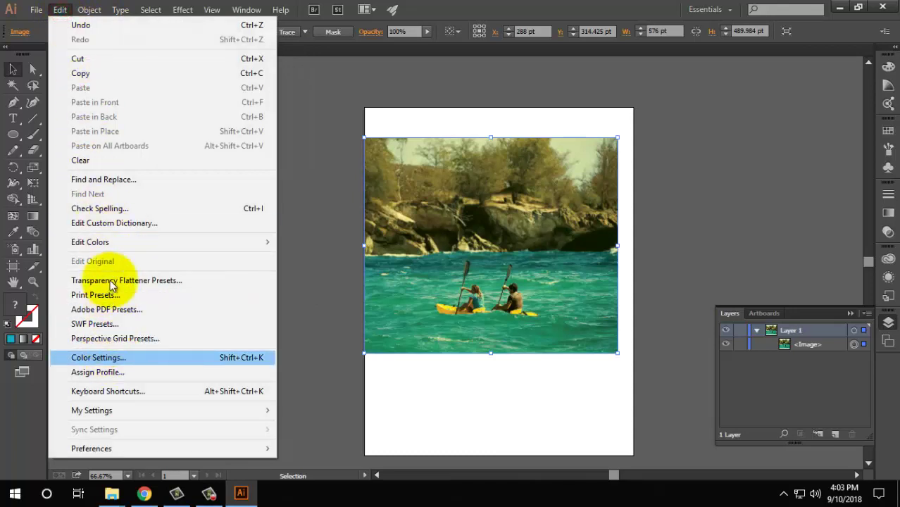
mouse_move(90, 241)
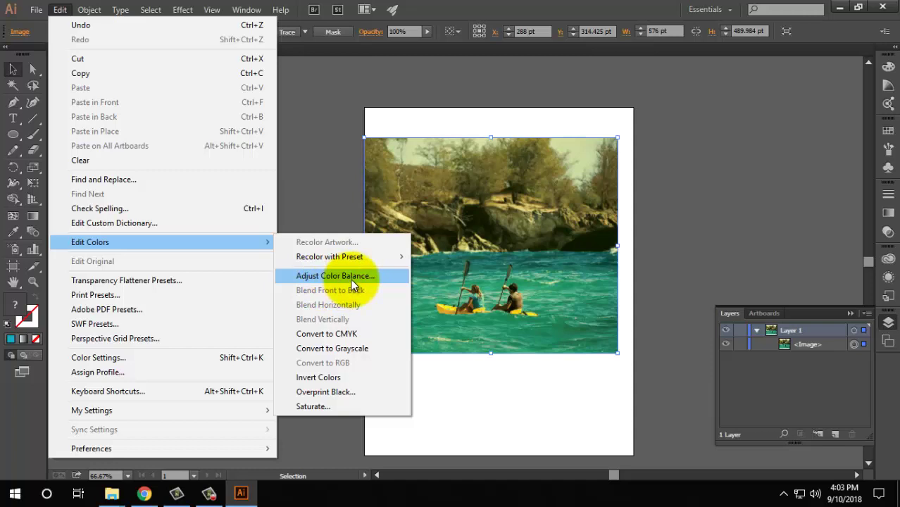
left_click(503, 398)
left_click(507, 299)
left_click_drag(502, 298, 517, 298)
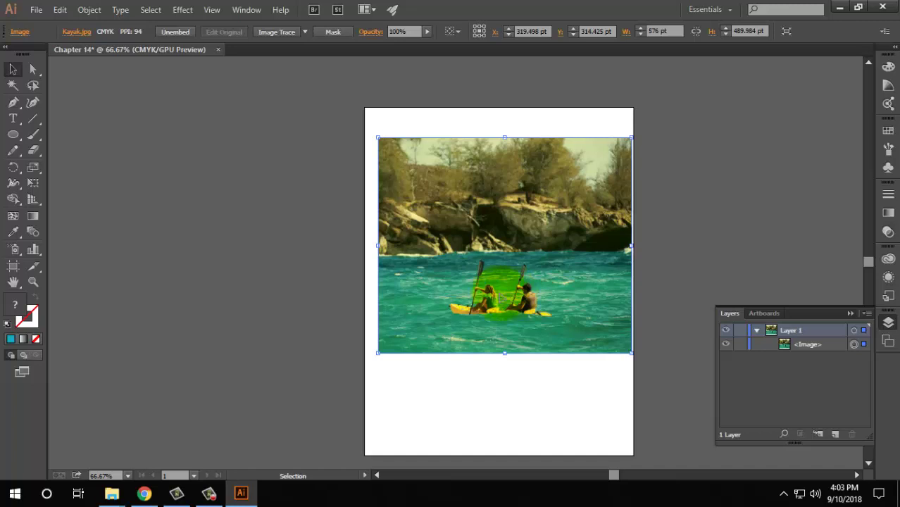
left_click(35, 9)
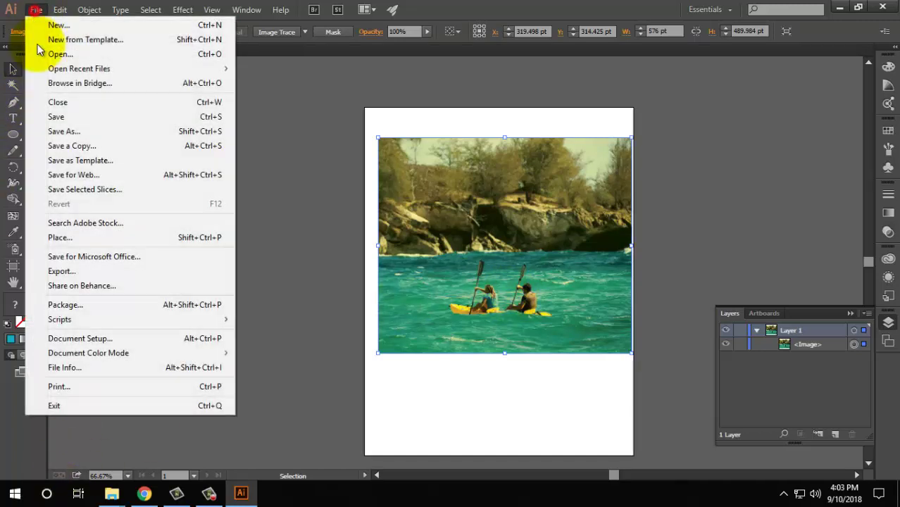
left_click(49, 237)
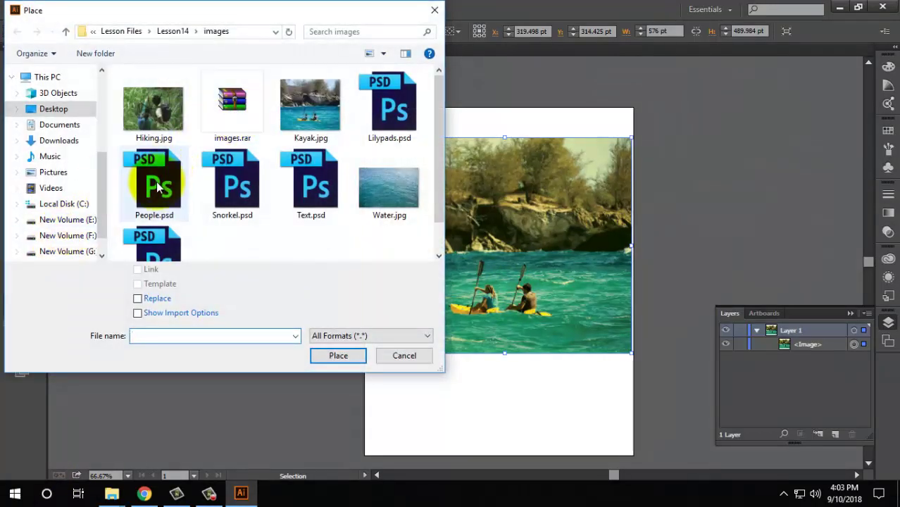
left_click(152, 173)
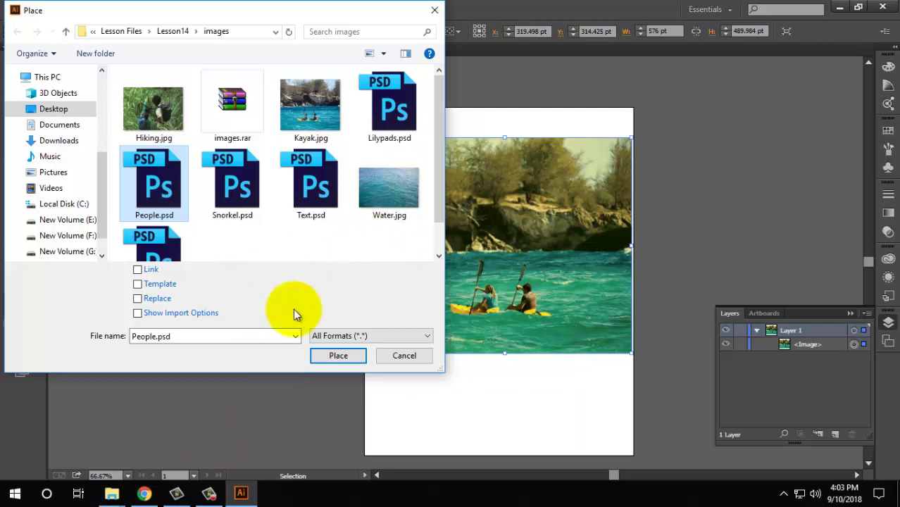
left_click(434, 10)
left_click(604, 373)
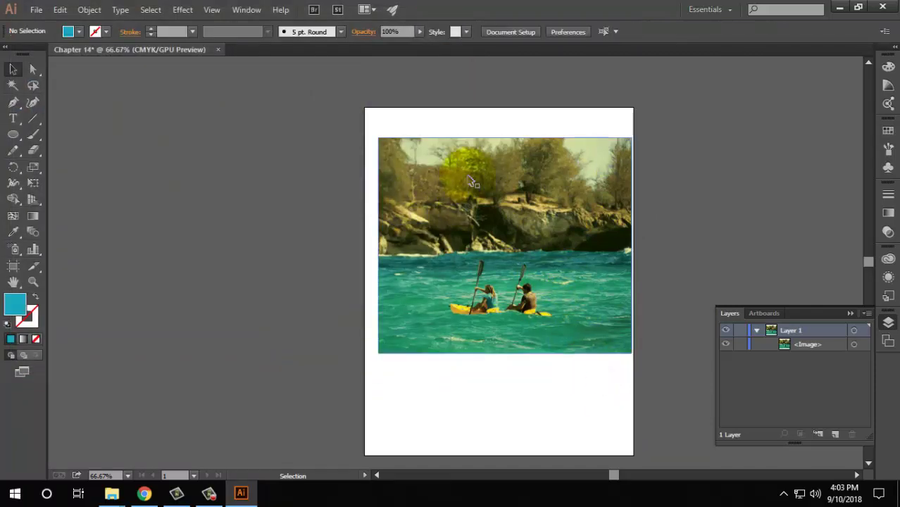
Step: Move the photo back left, draw a circle over the kayakers, and select both
left_click_drag(532, 205, 508, 205)
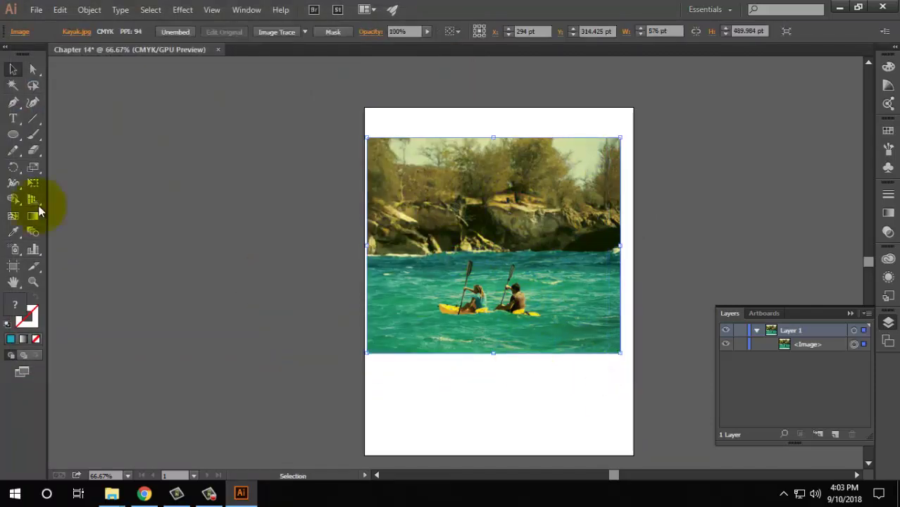
left_click(12, 139)
left_click(77, 166)
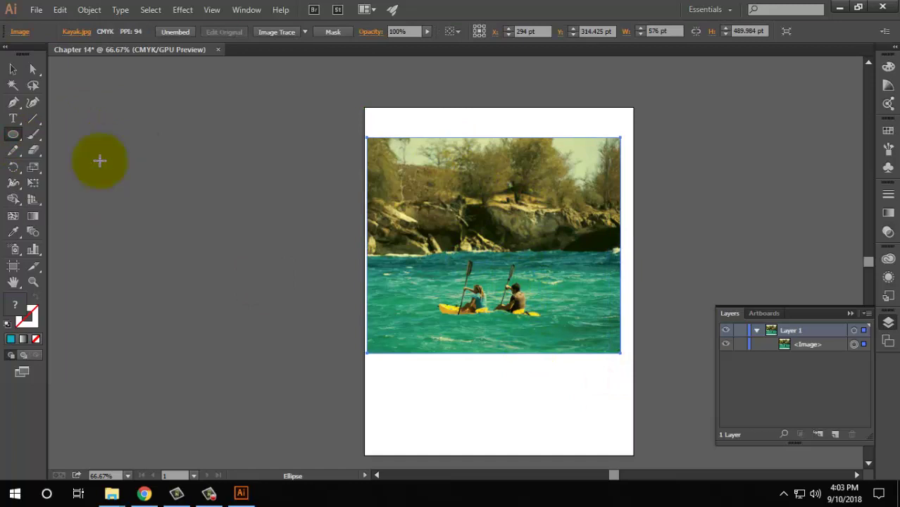
left_click_drag(480, 299, 547, 352)
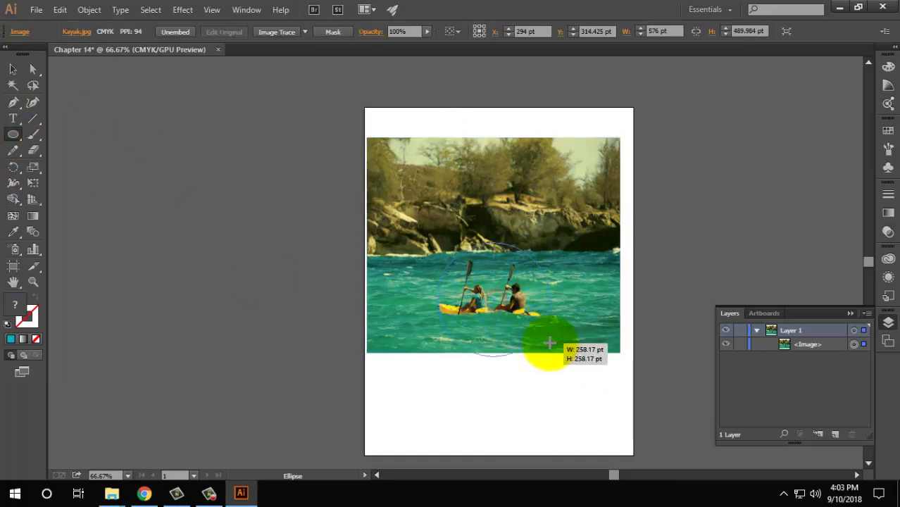
left_click(12, 68)
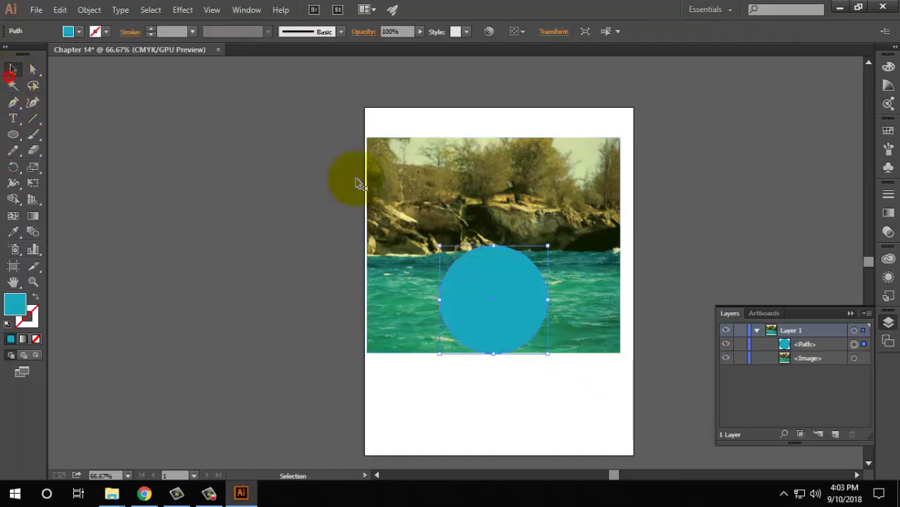
left_click_drag(516, 303, 516, 300)
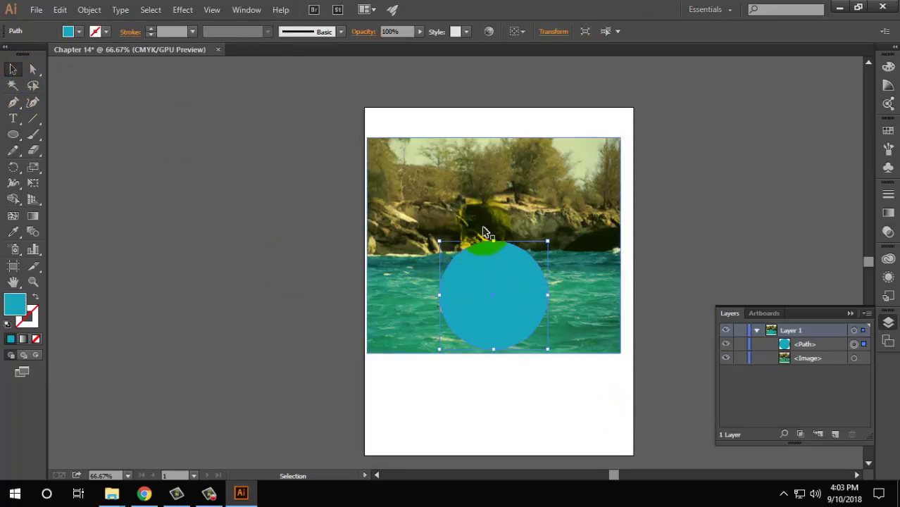
left_click(391, 216)
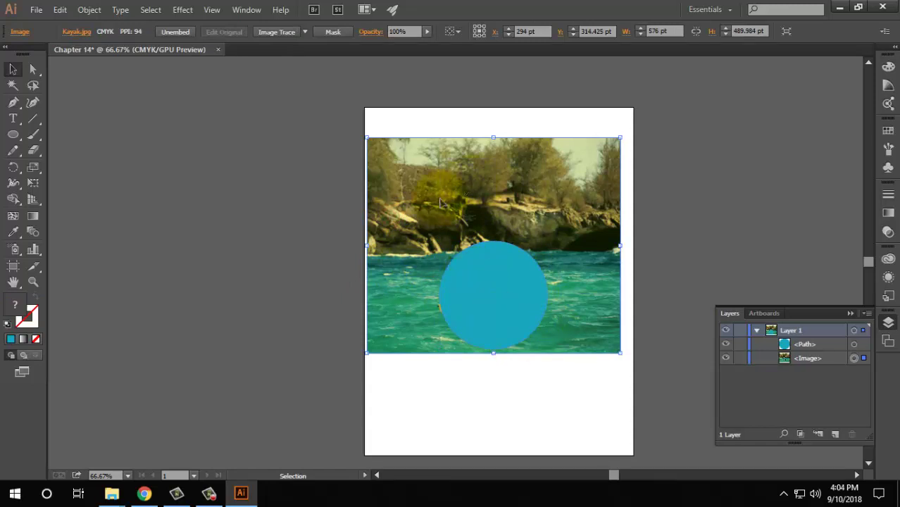
left_click_drag(284, 97, 704, 401)
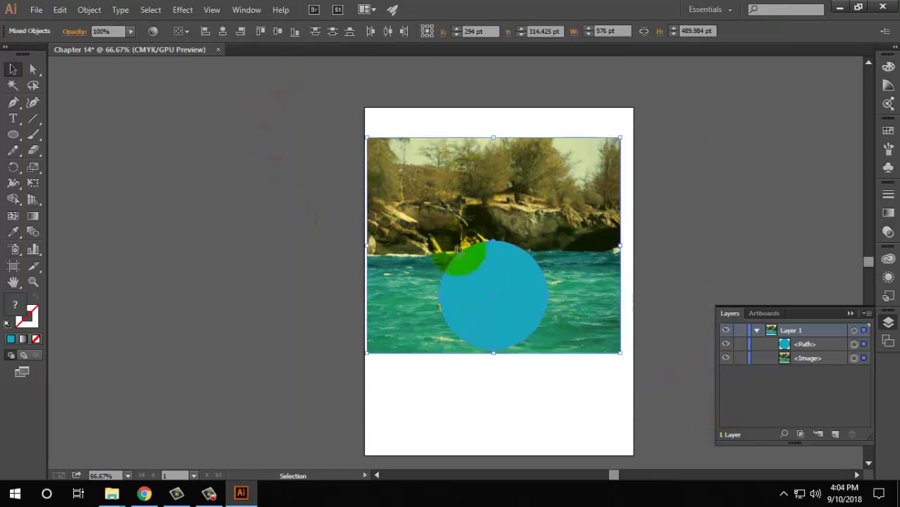
Step: Clip the photo to the circle from the Layers panel, then release the mask
left_click(804, 345)
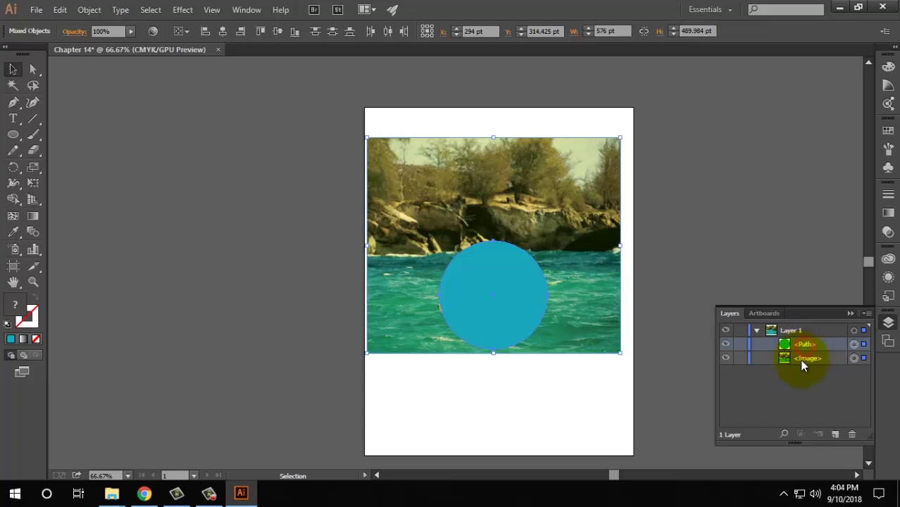
left_click(756, 331)
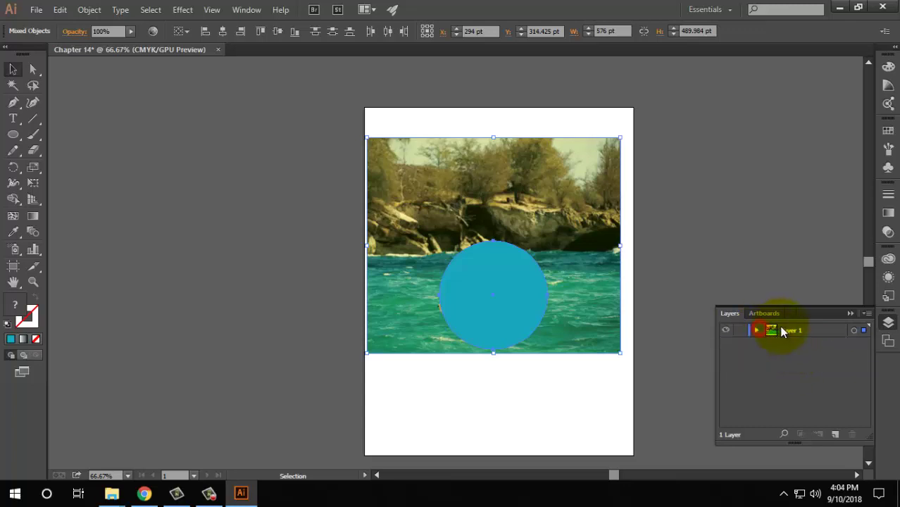
left_click(783, 330)
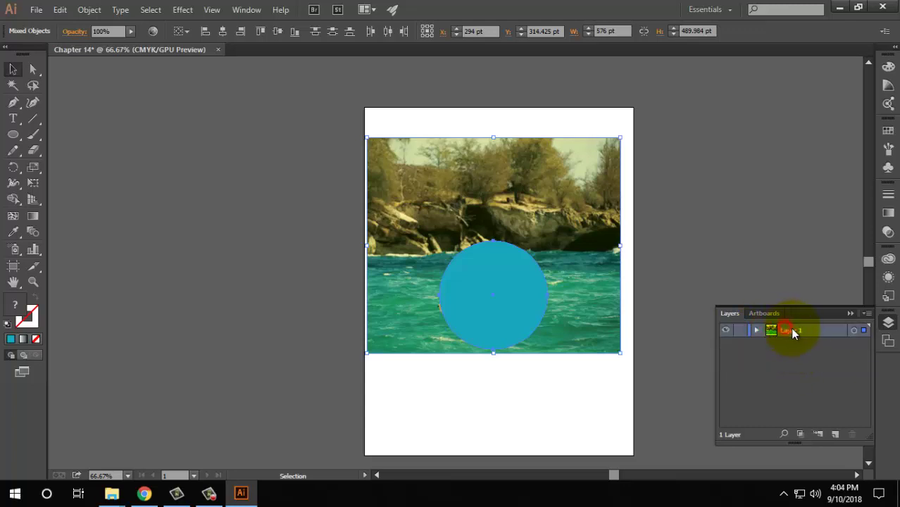
left_click(802, 434)
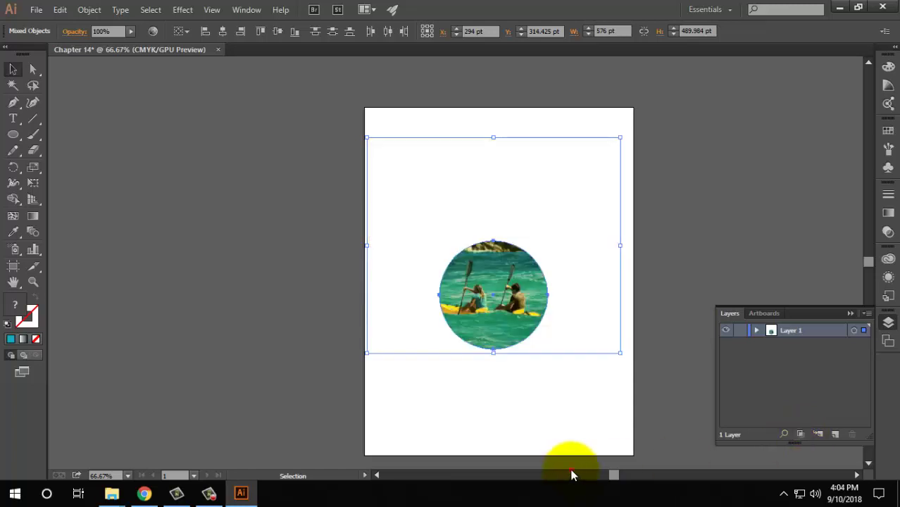
left_click(571, 475)
left_click_drag(639, 252, 100, 226)
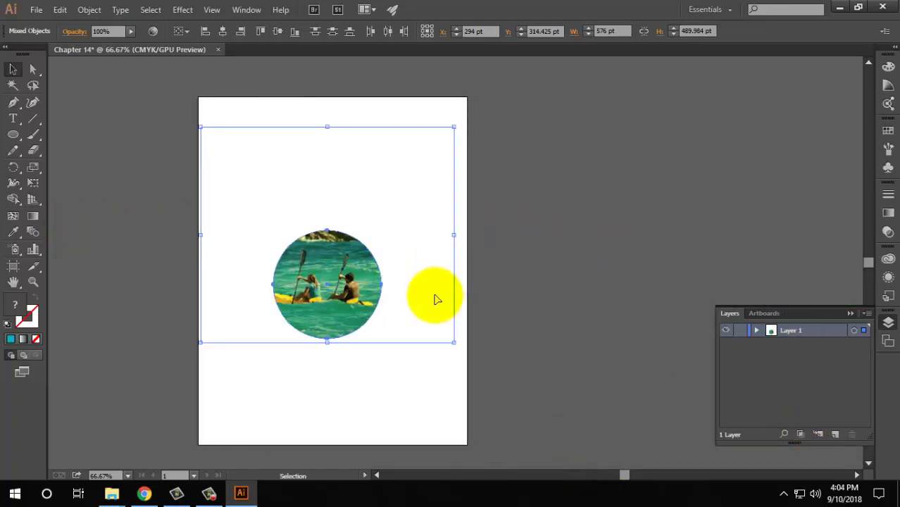
key("ctrl+alt+7")
Step: Redraw a circle over the kayakers and nudge it slightly upward
left_click(443, 356)
left_click(324, 276)
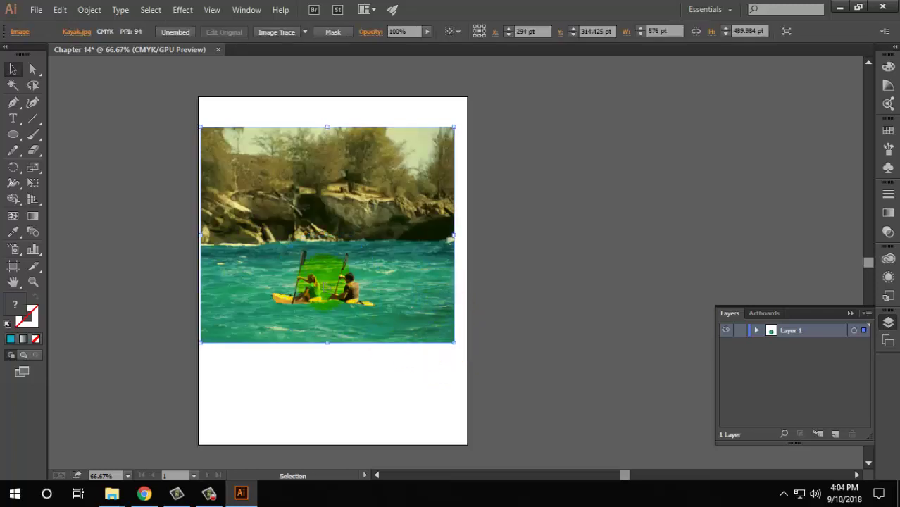
left_click(12, 134)
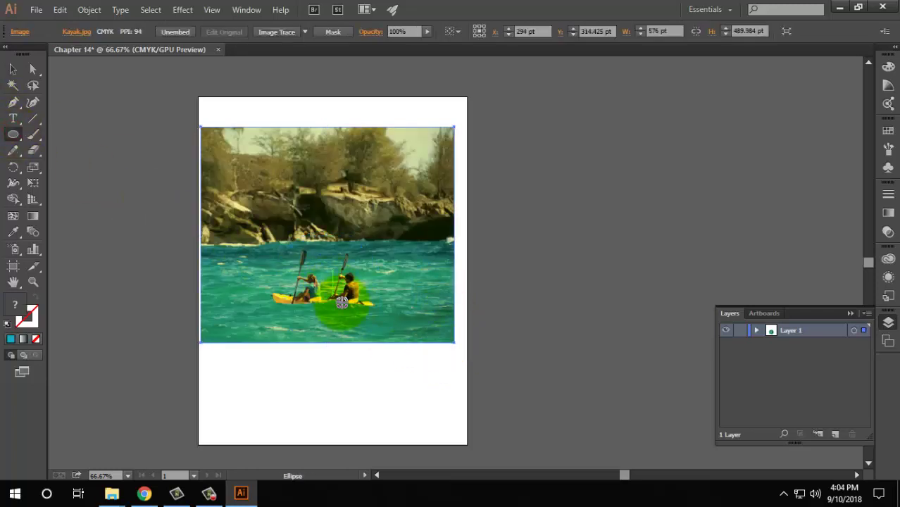
left_click_drag(322, 290, 385, 336)
left_click(13, 68)
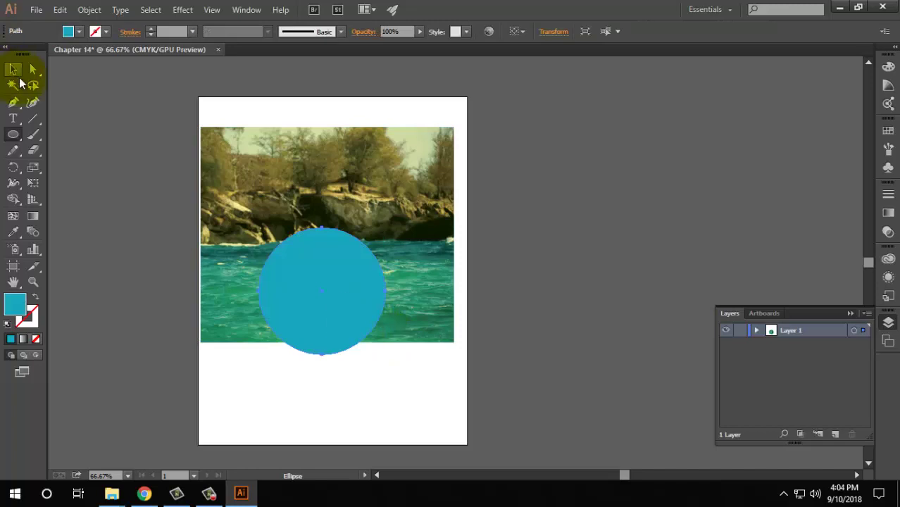
left_click_drag(312, 259, 319, 288)
Step: Clip the photo to the new circle via the context menu, then release the mask
left_click_drag(158, 135, 569, 390)
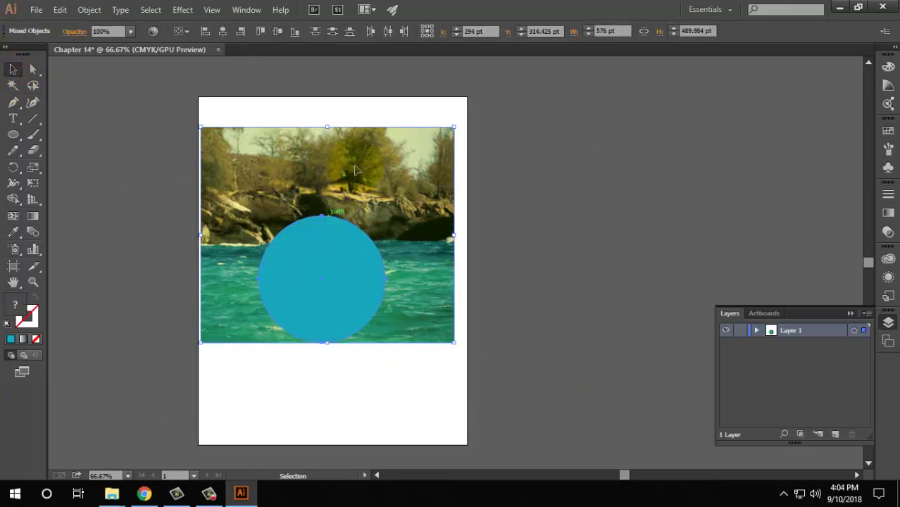
right_click(392, 167)
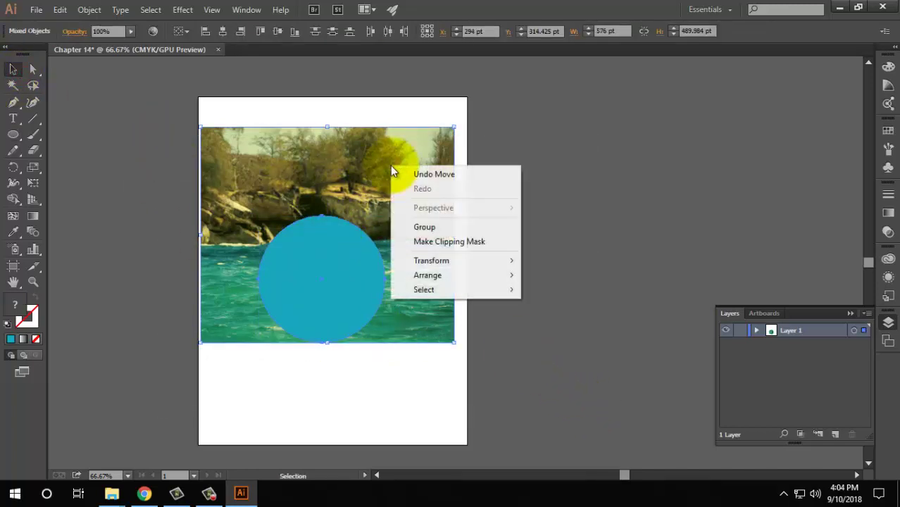
left_click(476, 246)
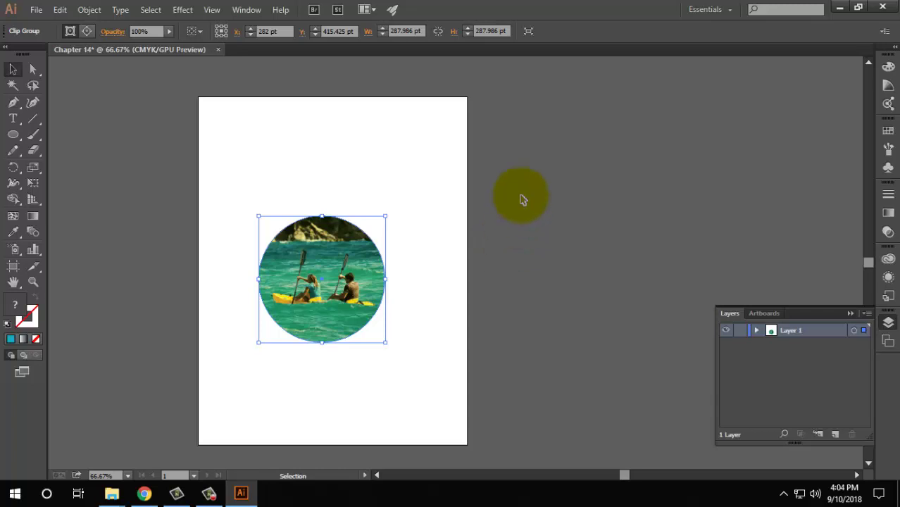
key("ctrl+alt+7")
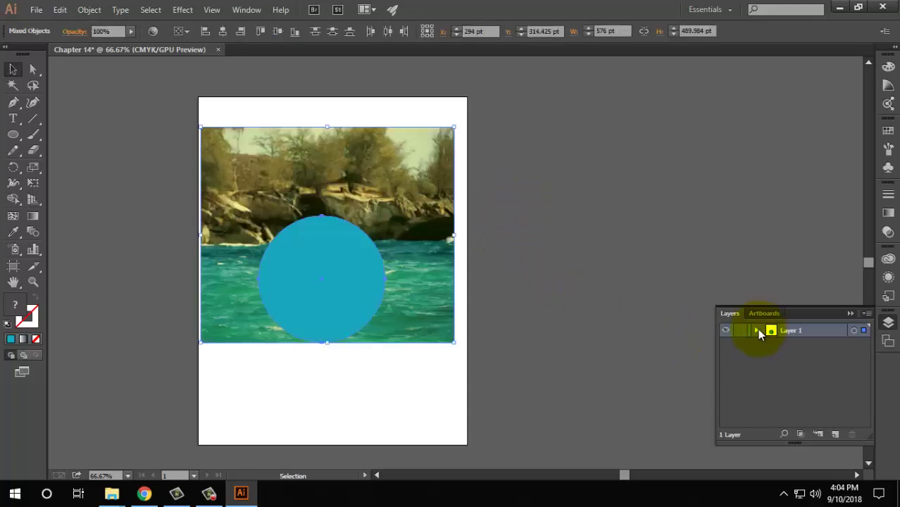
Step: Expand Layer 1 to list its Path and Image sublayers, undoing an accidental new layer
left_click(756, 330)
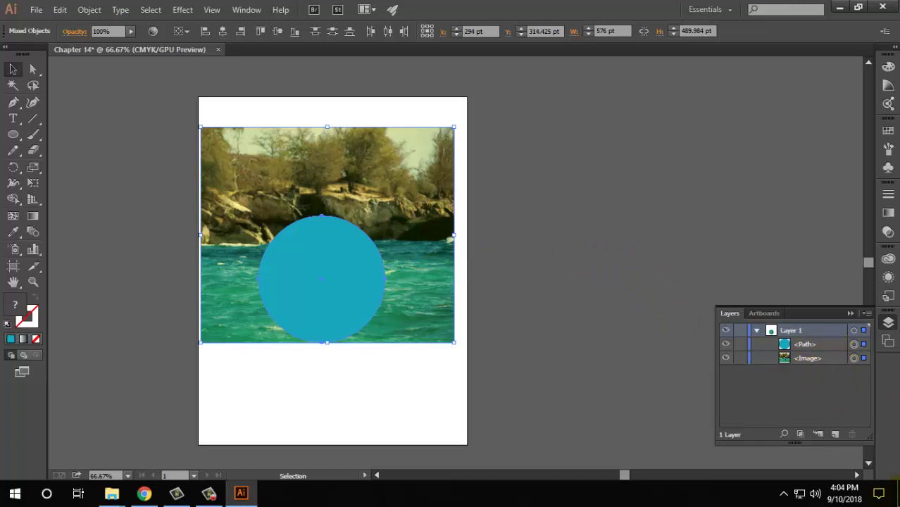
left_click(834, 434)
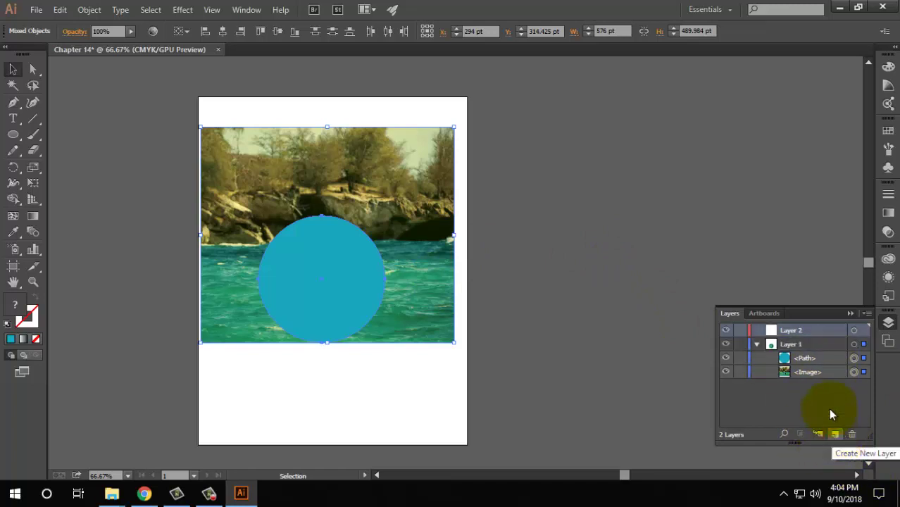
key("ctrl+z")
Step: Draw a five-pointed star right of the artboard and reposition it up and left
left_click(13, 134)
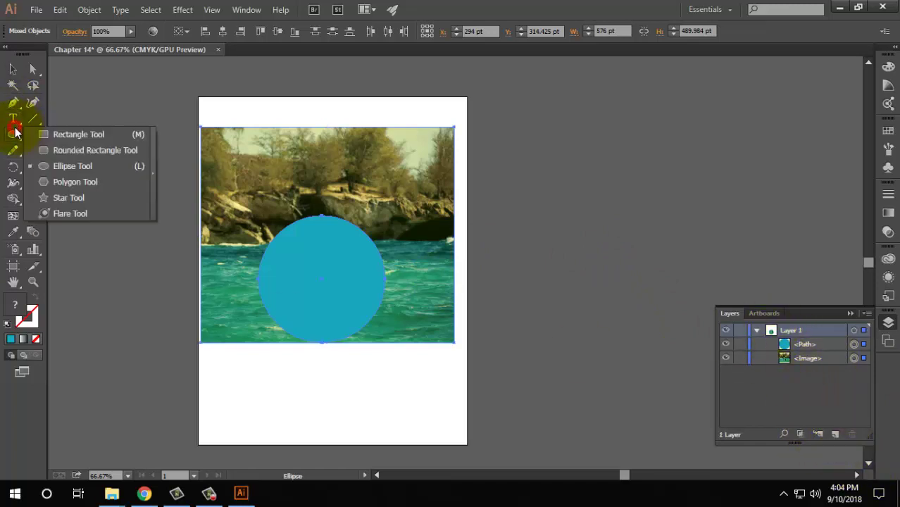
left_click(64, 197)
left_click_drag(531, 198, 592, 273)
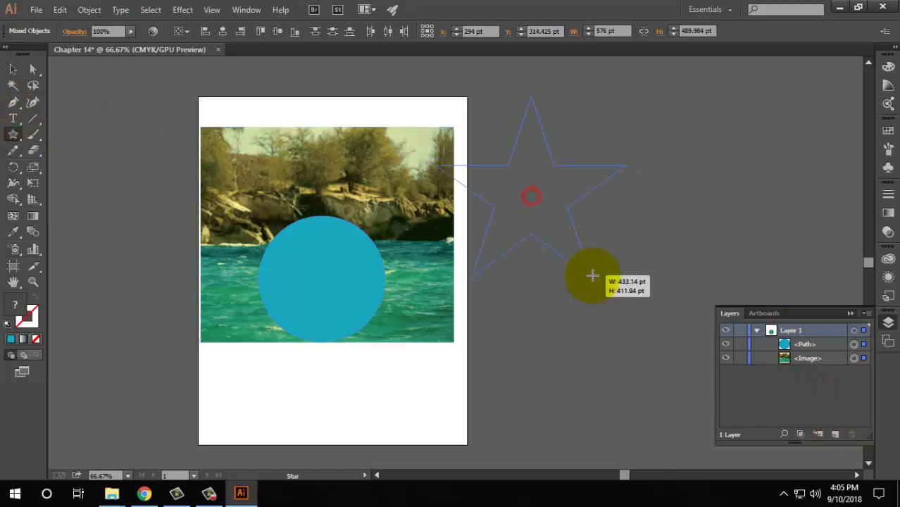
left_click(13, 68)
left_click_drag(509, 189, 629, 220)
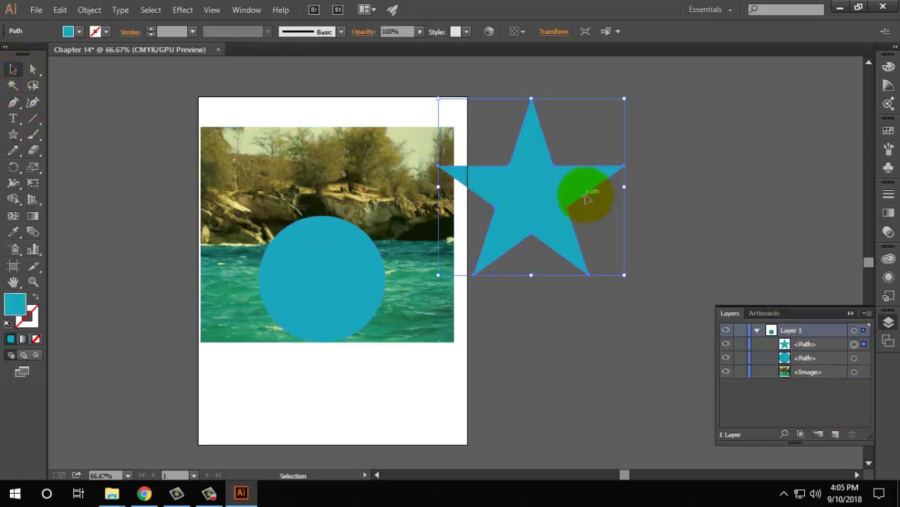
left_click(146, 89)
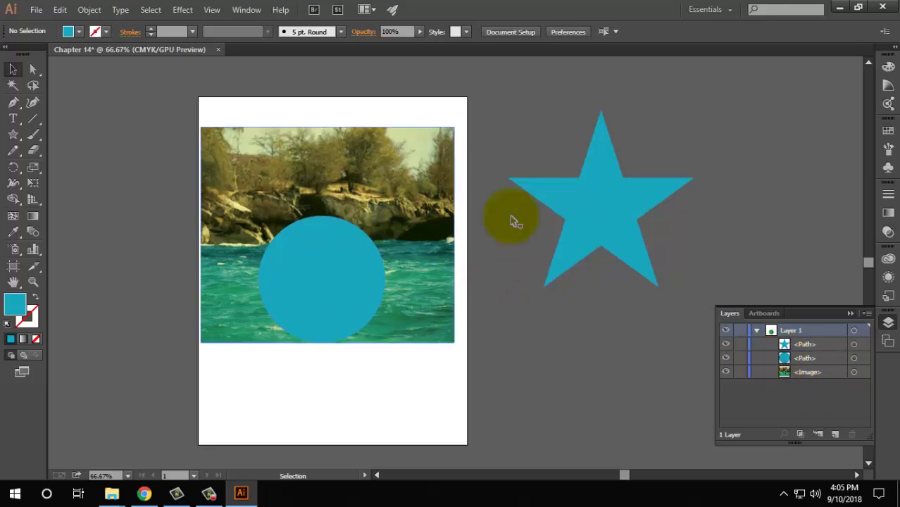
left_click_drag(589, 200, 571, 150)
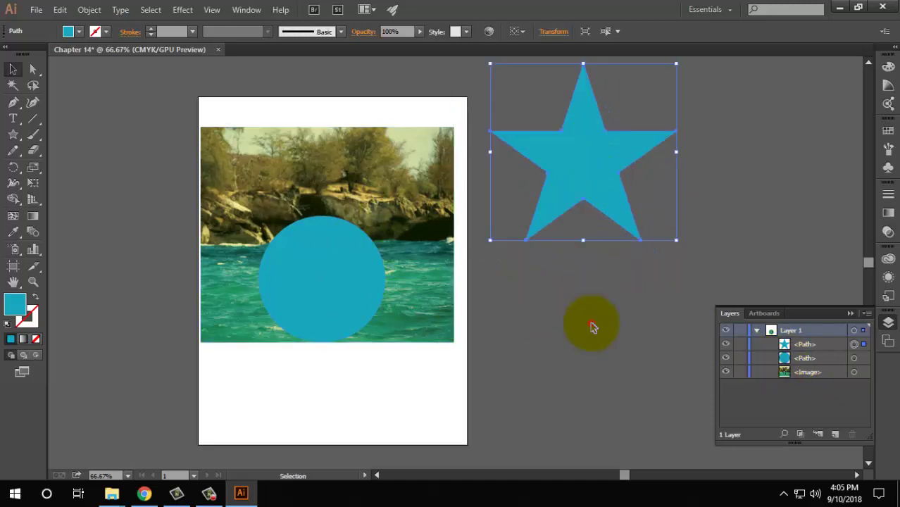
Step: Marquee-select just the photo and the circle
left_click(592, 325)
left_click_drag(184, 88, 519, 360)
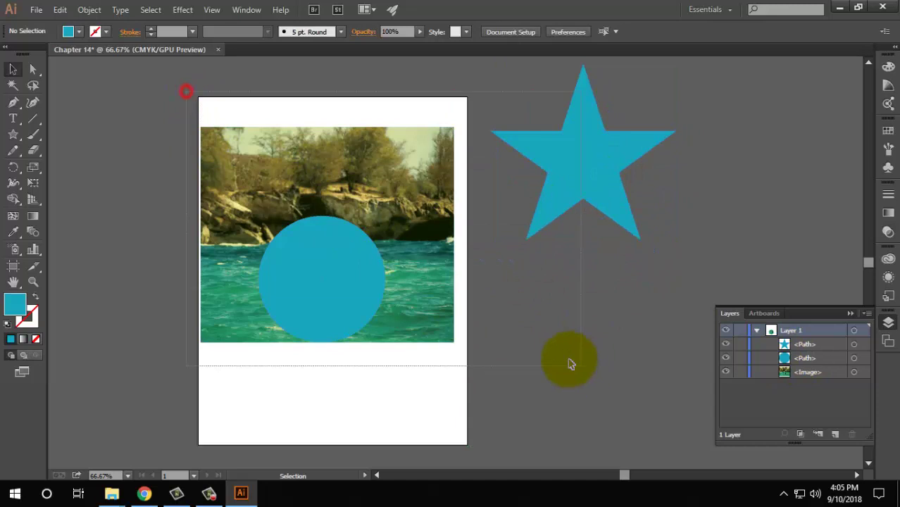
left_click(522, 360)
left_click_drag(271, 103, 314, 342)
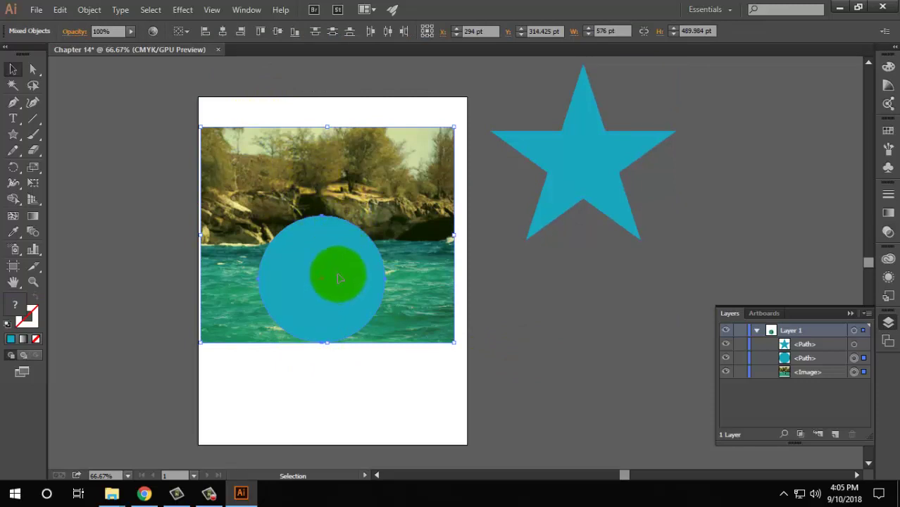
Step: Clip the photo to the circle from the right-click menu
right_click(339, 270)
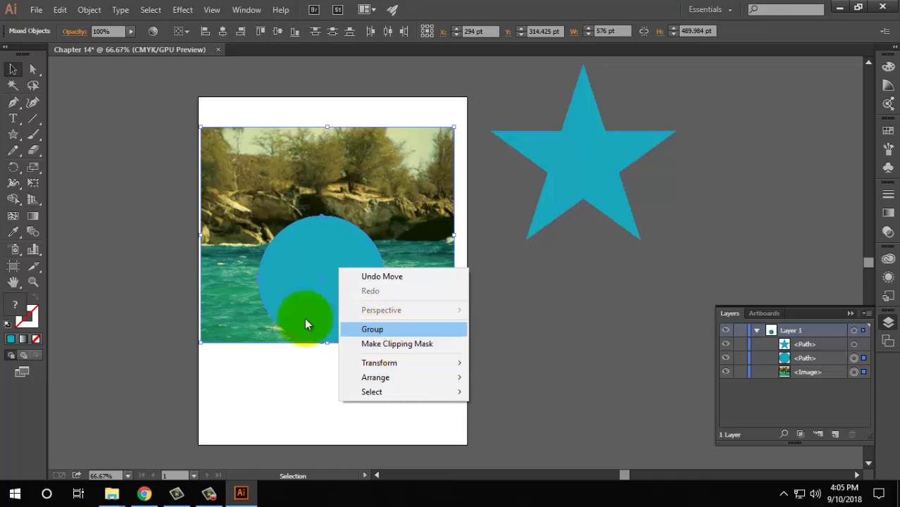
right_click(274, 256)
left_click(362, 334)
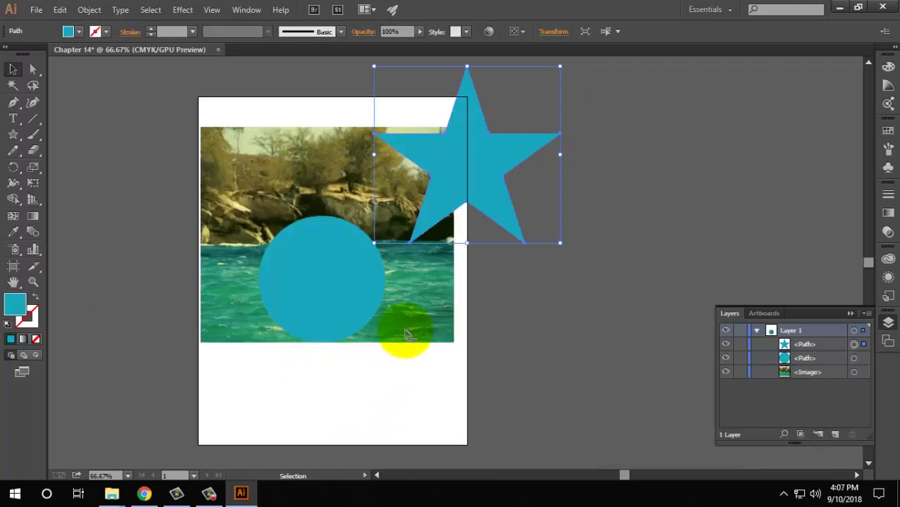
Step: Reselect photo and circle, reapply the clip, then release it with Ctrl+Alt+7
left_click_drag(287, 81, 363, 416)
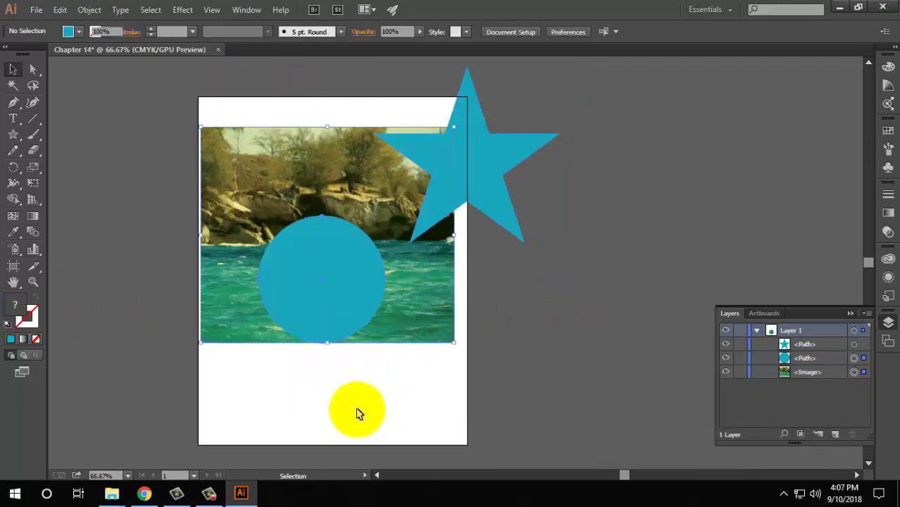
right_click(326, 310)
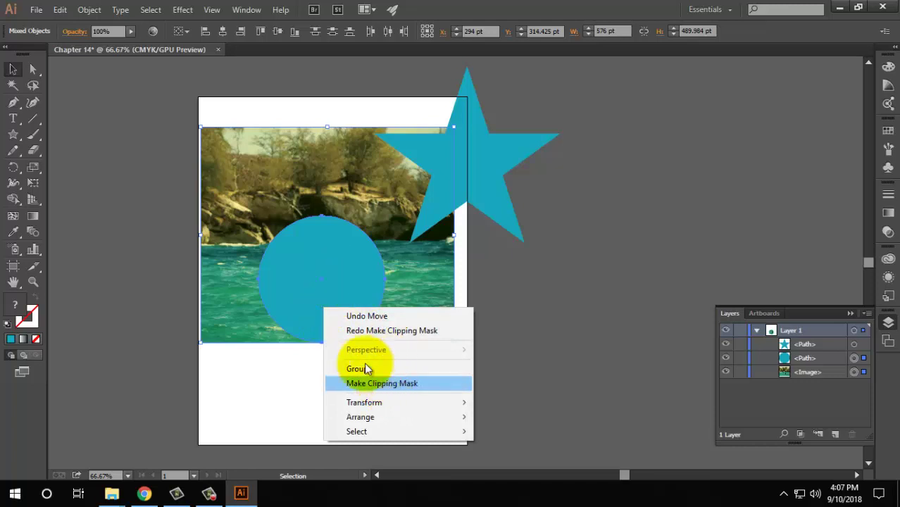
left_click(262, 71)
left_click_drag(288, 76, 340, 414)
right_click(326, 303)
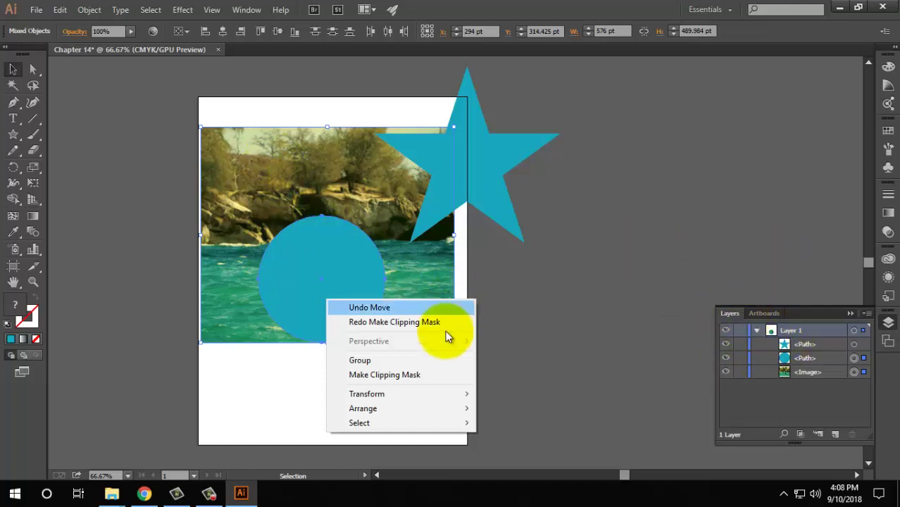
left_click(408, 375)
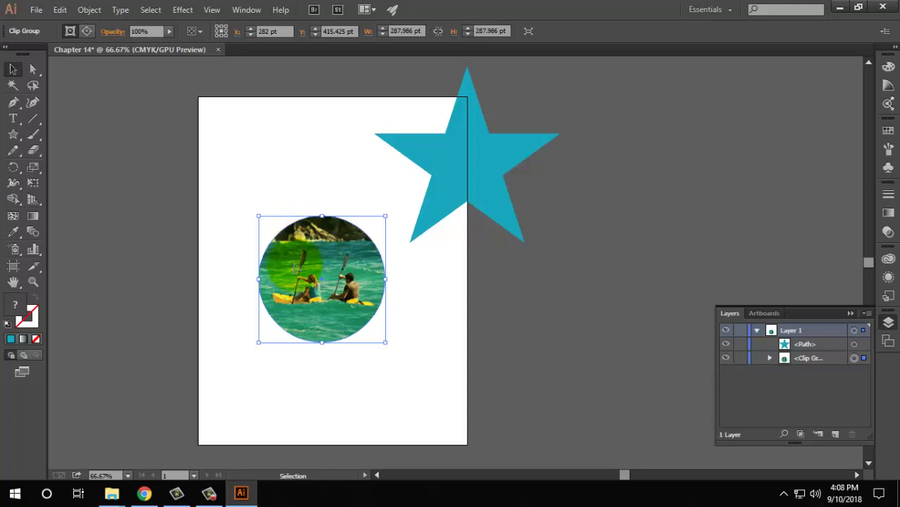
key("ctrl+alt+7")
left_click(623, 339)
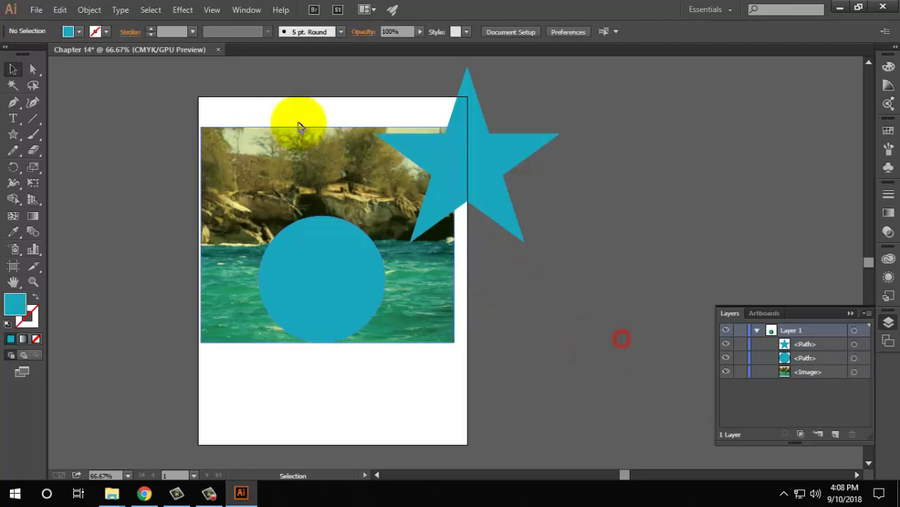
left_click(318, 244)
left_click(302, 145, "shift")
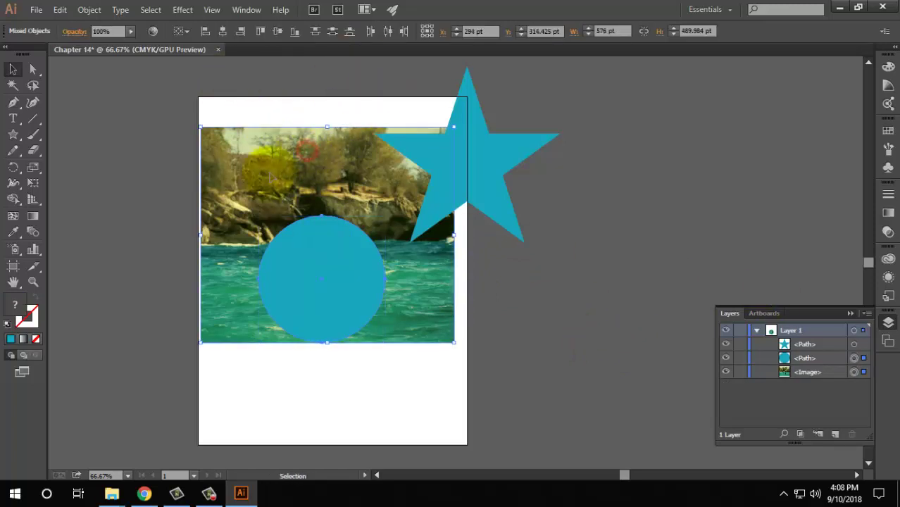
left_click(756, 331)
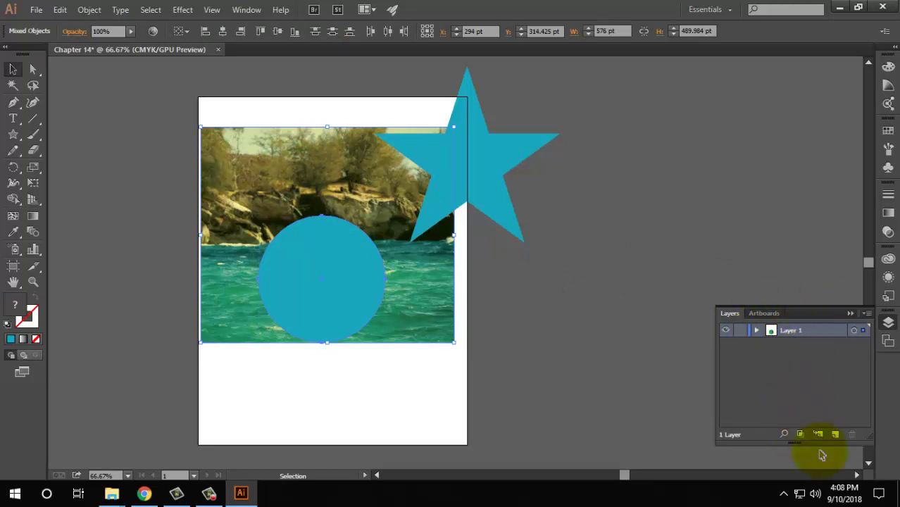
left_click(757, 330)
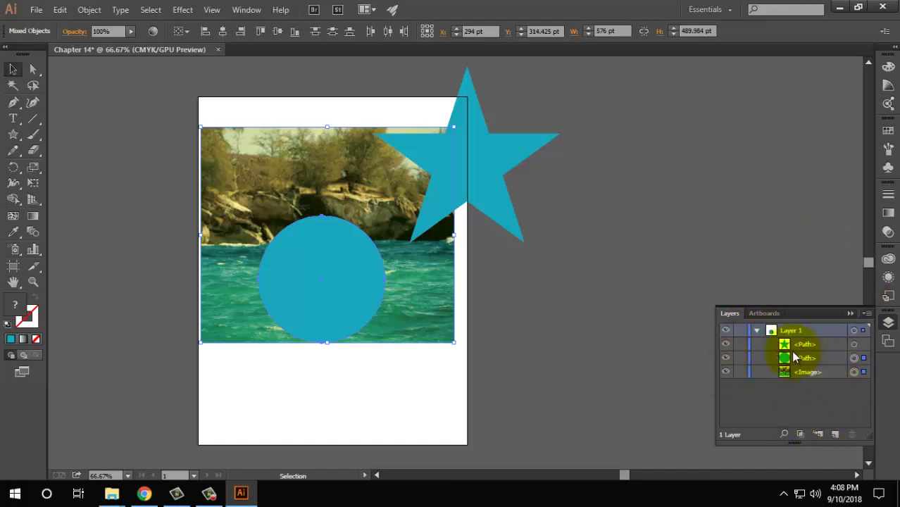
left_click(784, 348)
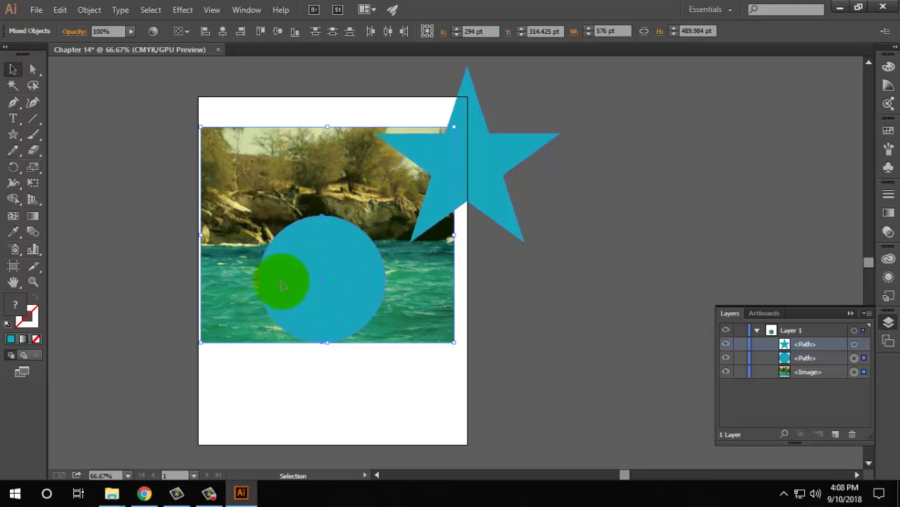
left_click(792, 330)
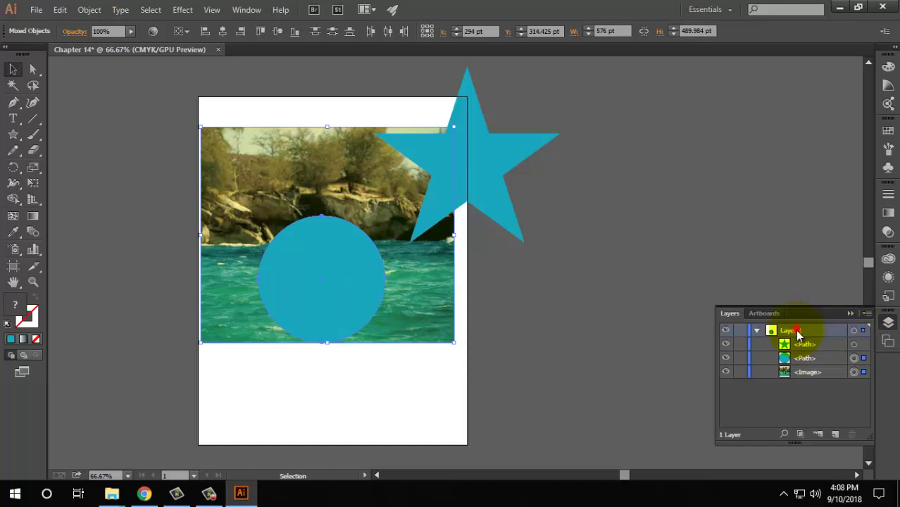
Step: Undo a trial star clipping mask and move the blue circle up-right against the star
left_click(799, 436)
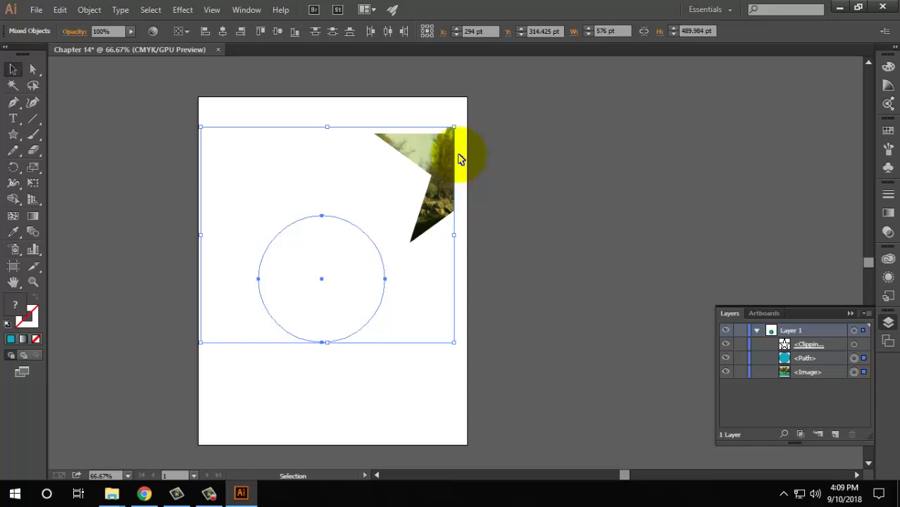
key("ctrl+alt+7")
left_click(599, 308)
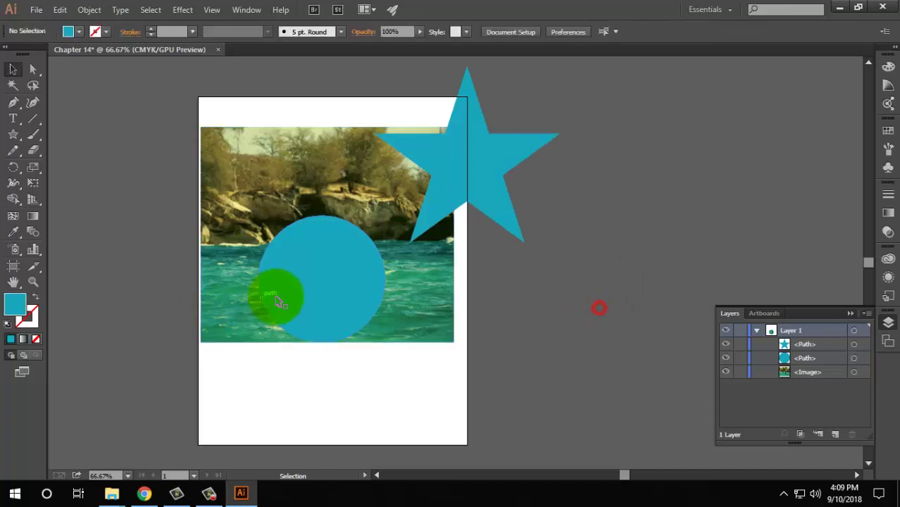
mouse_move(310, 292)
left_mouse_down()
mouse_move(413, 192)
mouse_move(402, 194)
left_mouse_up()
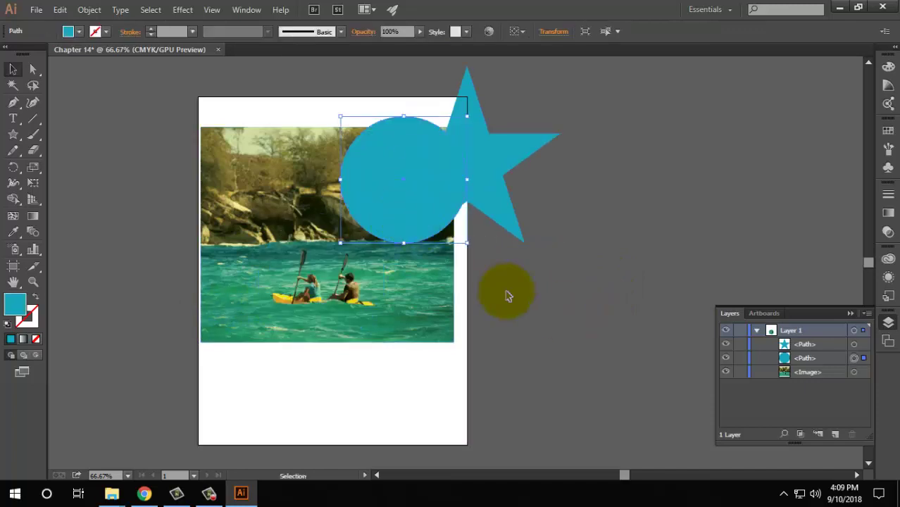
Step: Change the circle's fill to red F22043 in the Color Picker
right_click(403, 185)
mouse_move(443, 359)
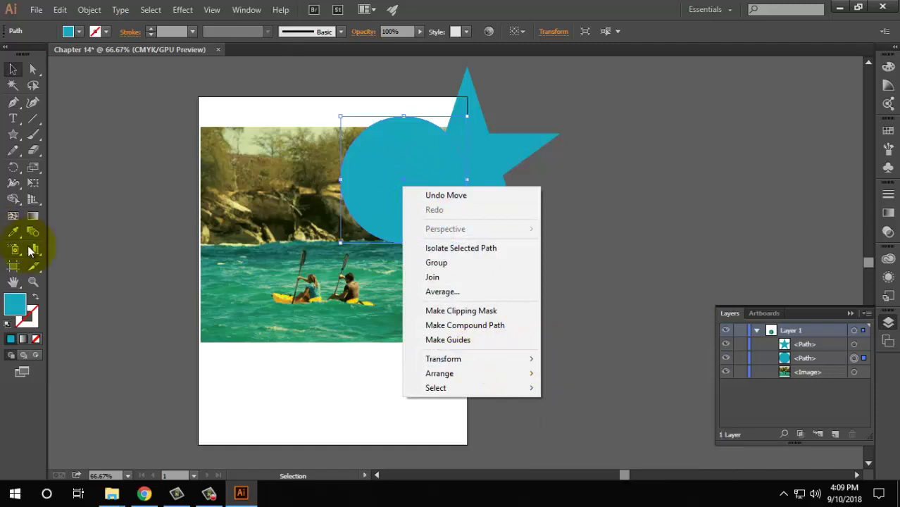
left_click(18, 300)
double_click(18, 299)
left_click(492, 275)
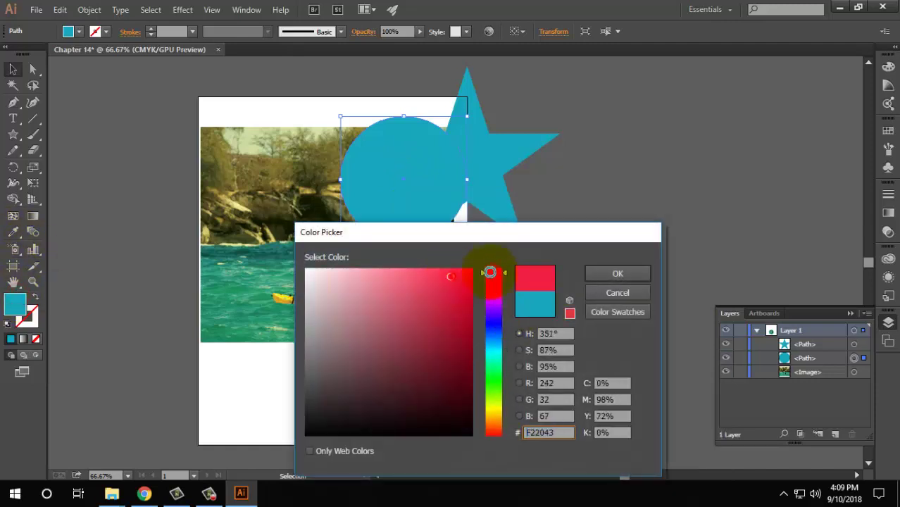
left_click(611, 276)
Step: Select the star, circle and photo together
left_click(608, 281)
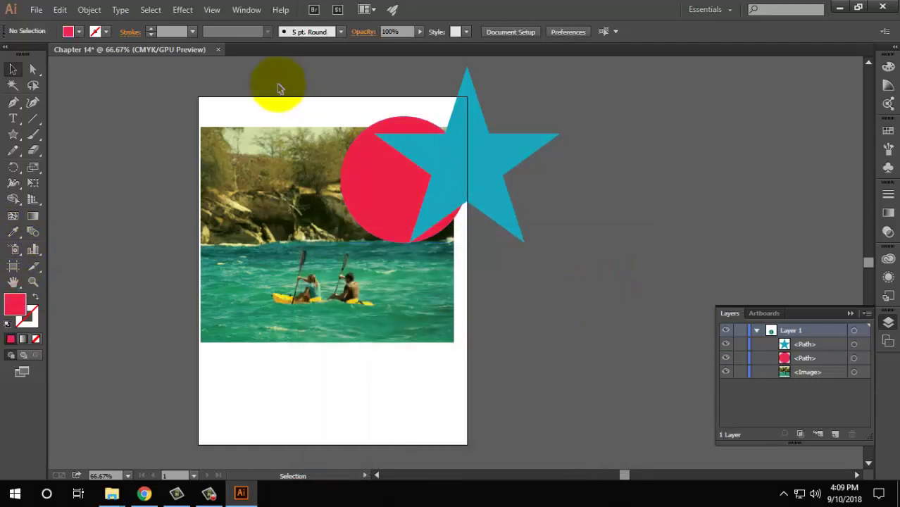
left_click_drag(277, 82, 509, 299)
left_click(477, 182)
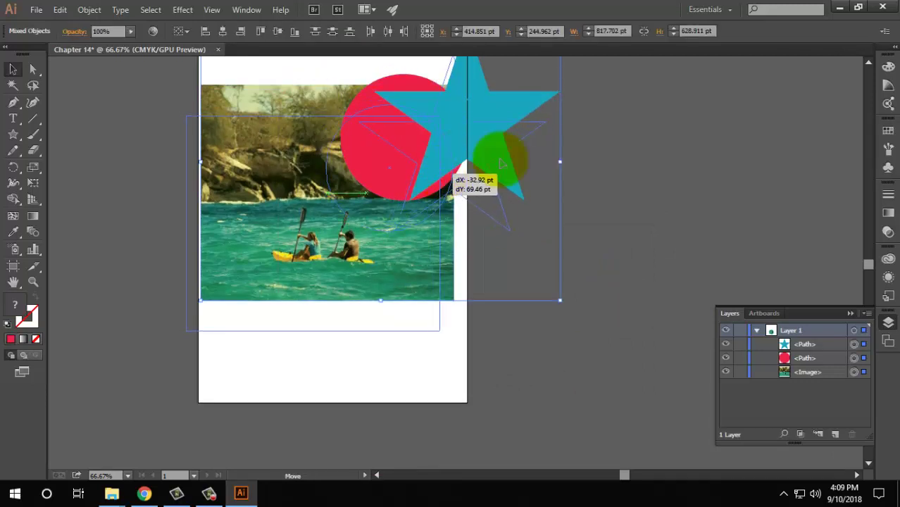
Step: Undo the group move and nudge only the star slightly down and left
left_click_drag(477, 182, 462, 212)
key("ctrl+z")
left_click(622, 177)
left_click_drag(498, 145, 485, 182)
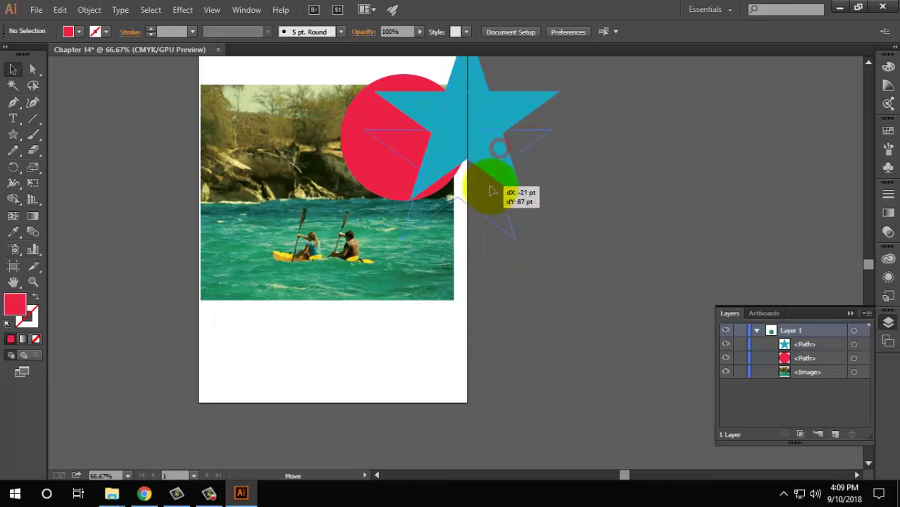
left_click(607, 227)
Step: Select star, circle and photo and make the star a clipping mask
left_click_drag(169, 151, 620, 322)
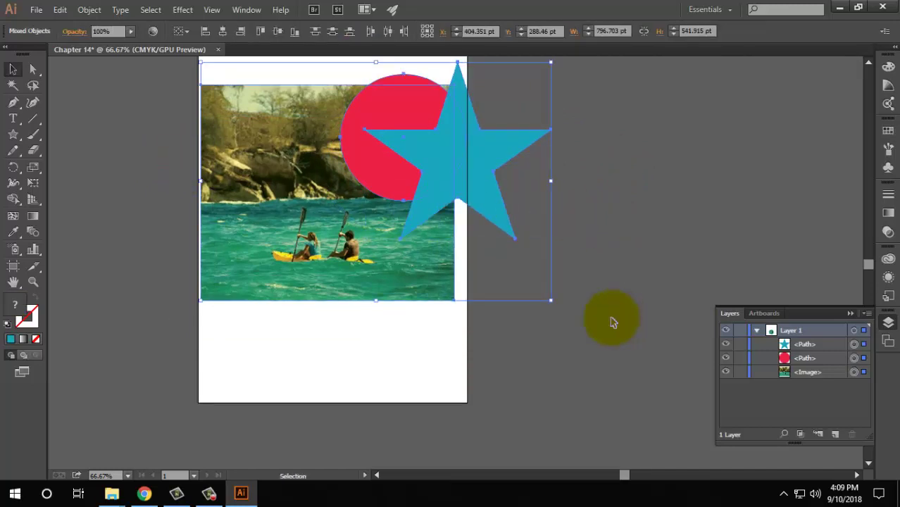
left_click(391, 143)
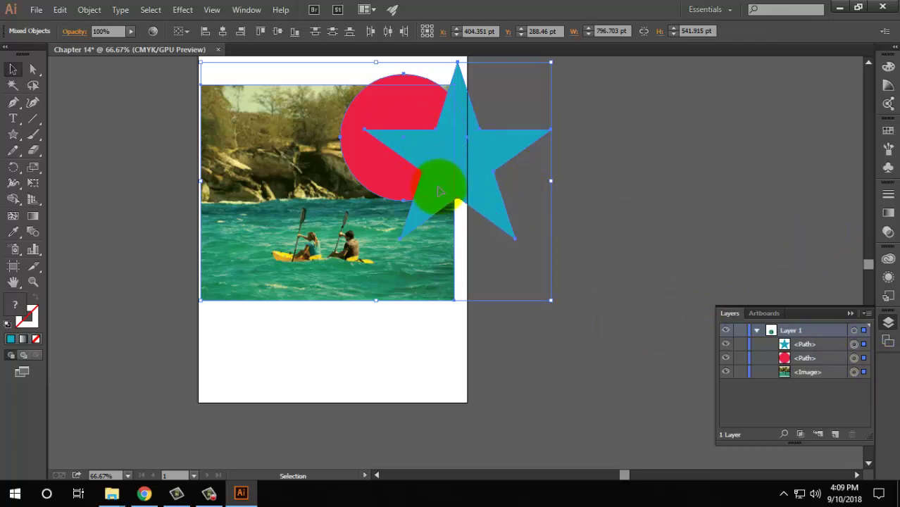
left_click(802, 432)
left_click(701, 296)
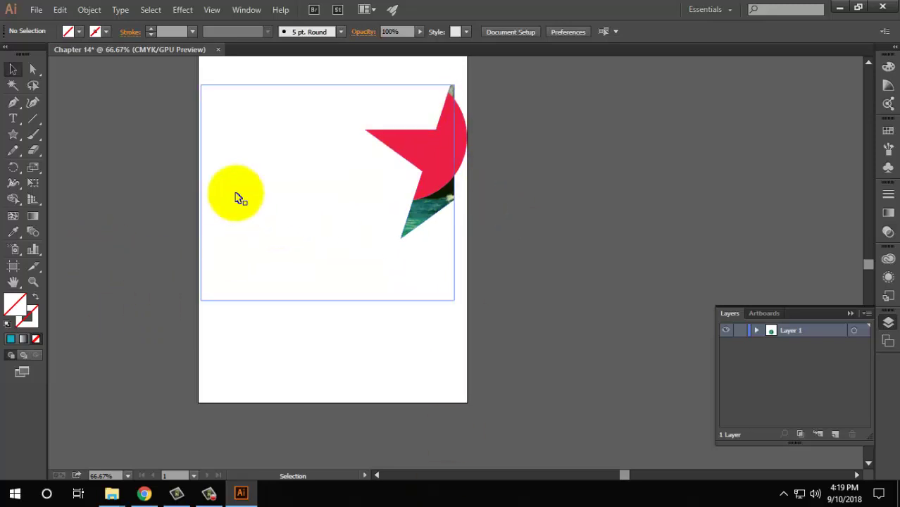
Step: Undo the star clip and delete the star
left_click(372, 135)
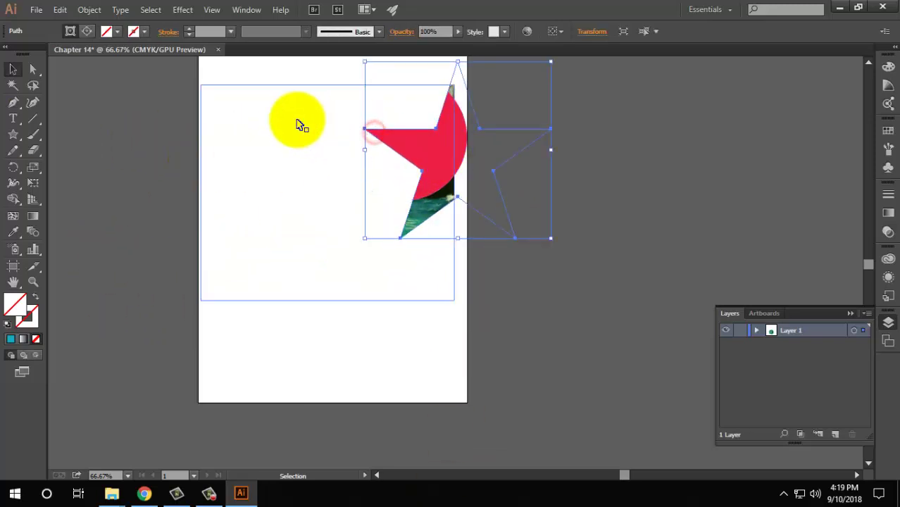
left_click(464, 162)
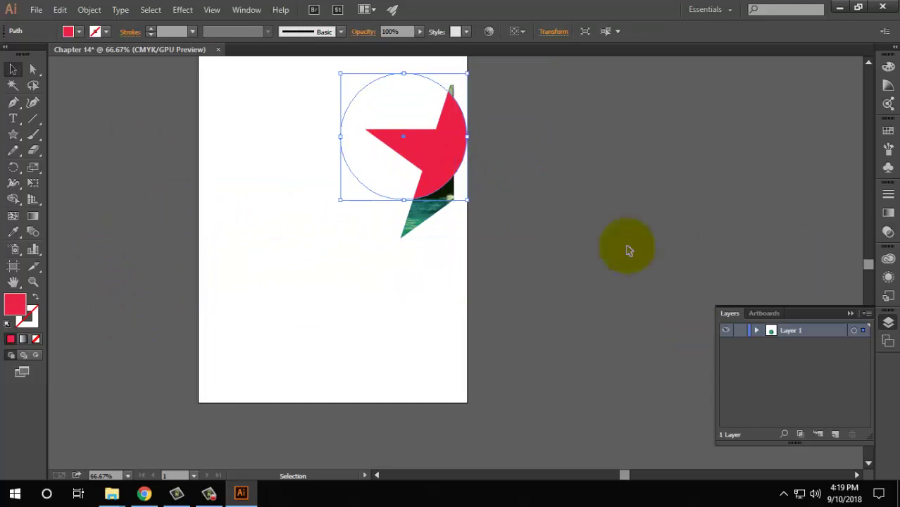
key("ctrl+z")
left_click(472, 125)
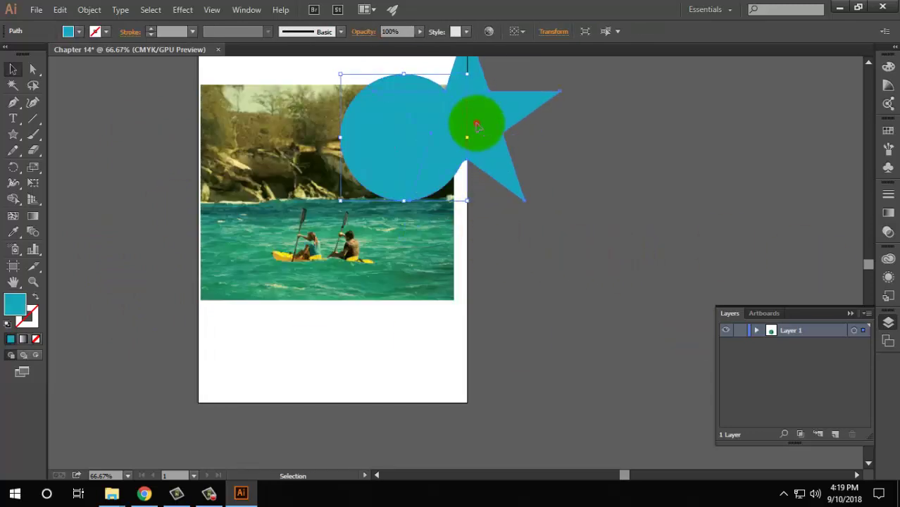
key("Delete")
Step: Move the circle onto the photo's centre and clip the photo inside it
left_click_drag(429, 141, 345, 236)
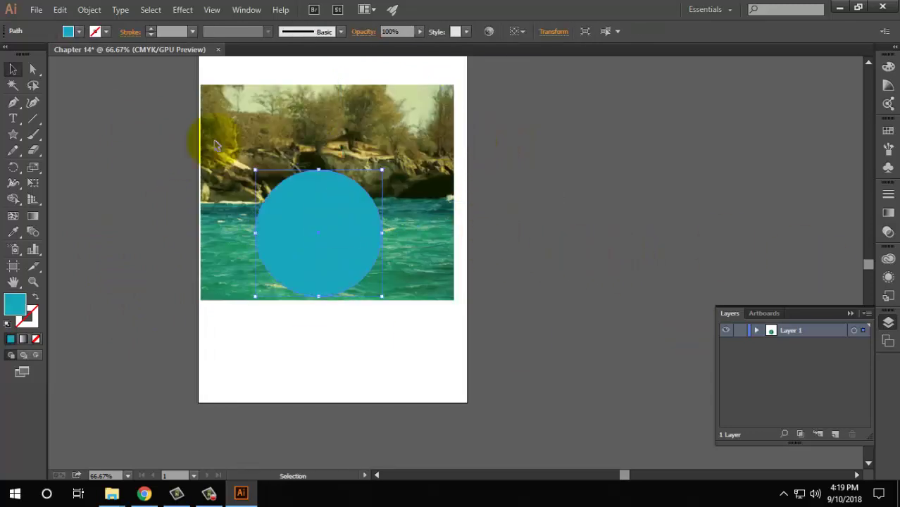
key("ctrl+a")
right_click(312, 203)
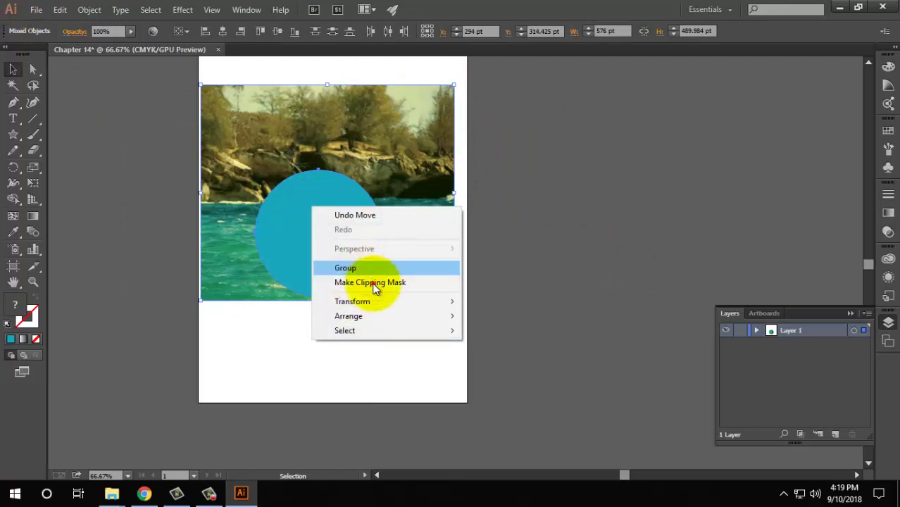
left_click(372, 284)
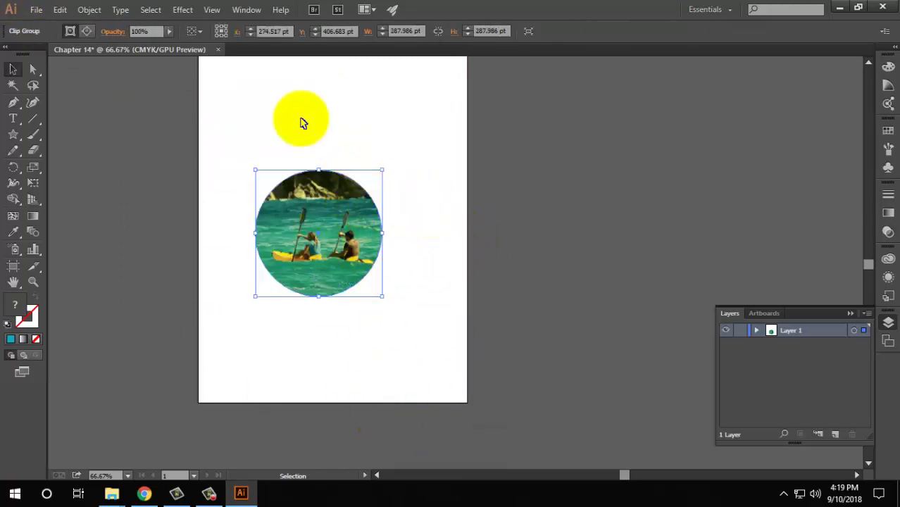
Step: Edit the clip group's contents, sliding the photo right then left inside the circle
left_click(86, 31)
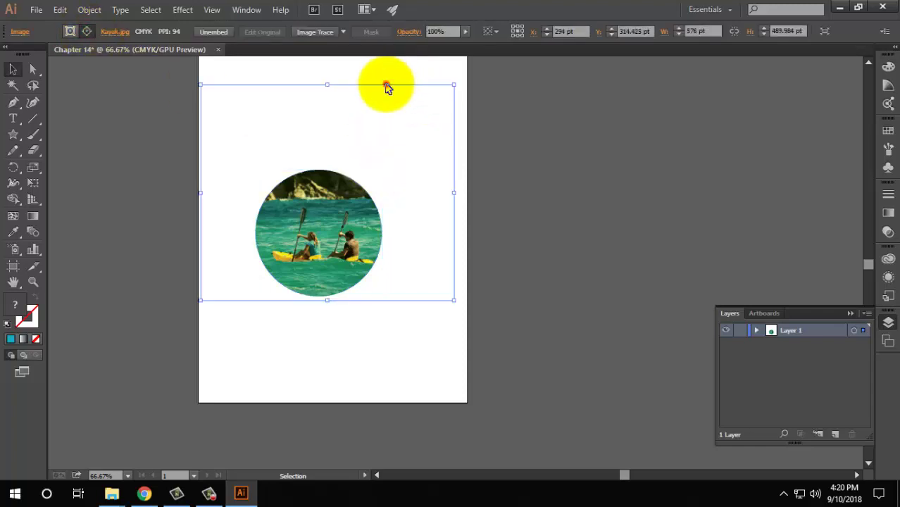
left_click_drag(388, 85, 413, 89)
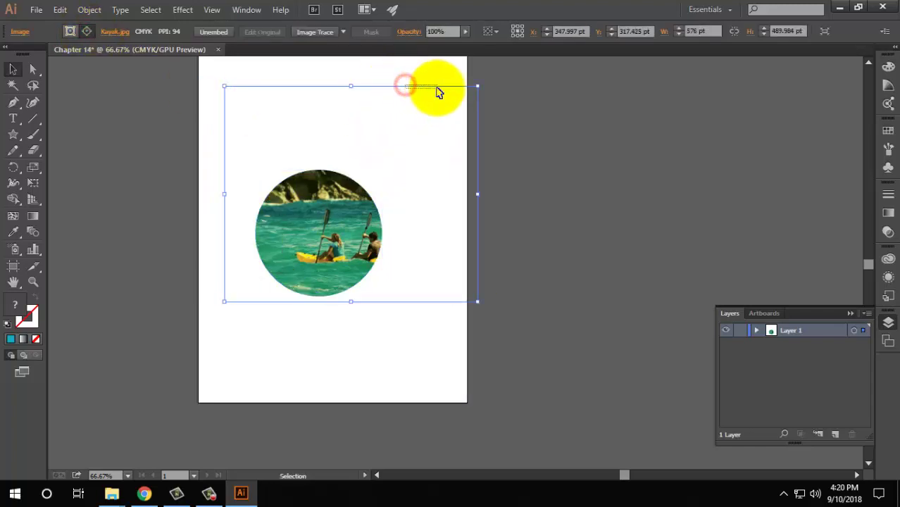
left_click(423, 88)
left_click_drag(355, 129, 338, 160)
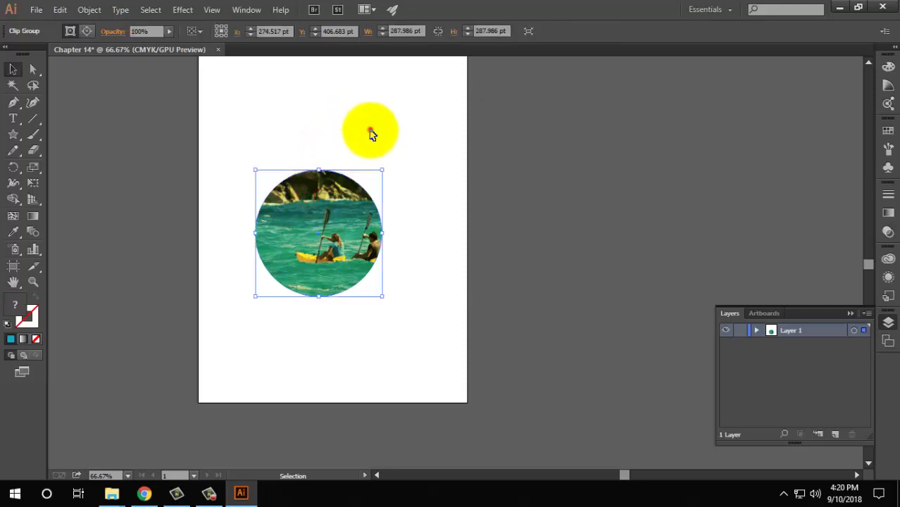
left_click(368, 131)
left_click_drag(243, 95, 382, 196)
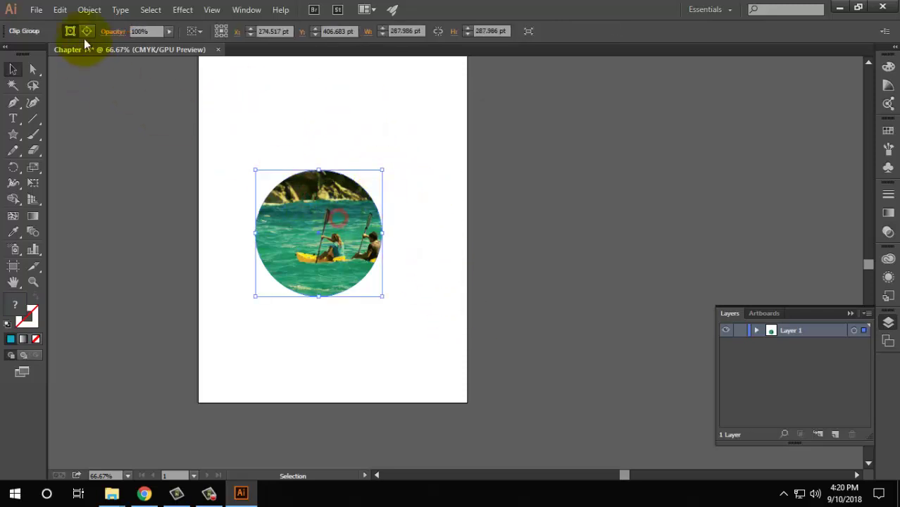
left_click(86, 31)
left_click_drag(411, 87, 267, 94)
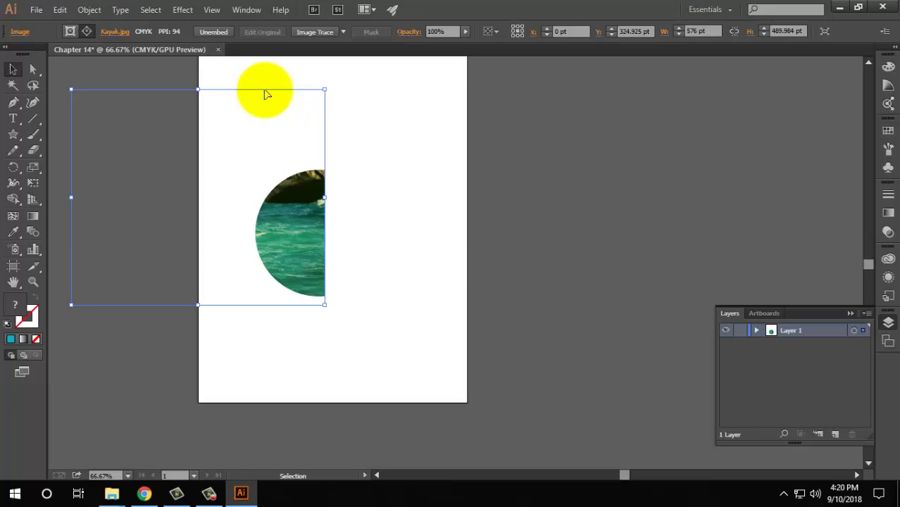
left_click_drag(268, 93, 292, 105)
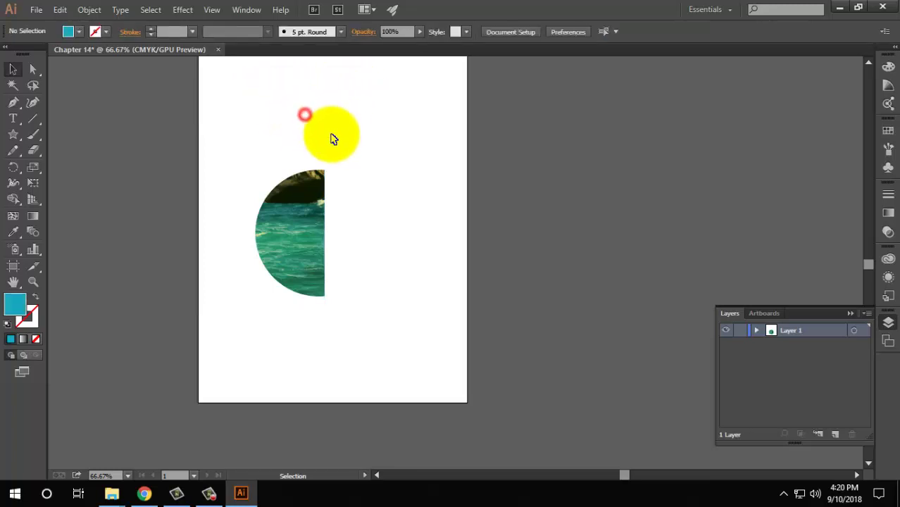
Step: Reposition the photo inside the circle until the two kayakers fill it
left_click(302, 201)
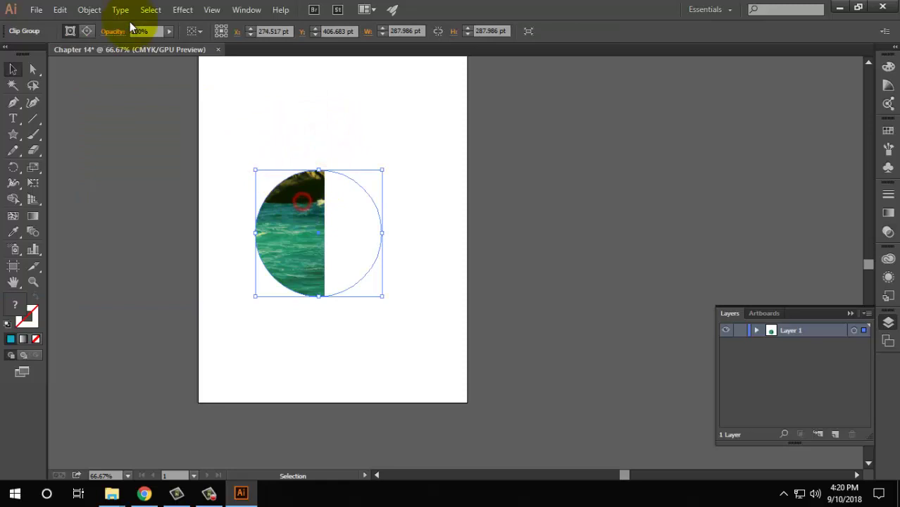
left_click(88, 31)
left_click_drag(268, 94, 482, 90)
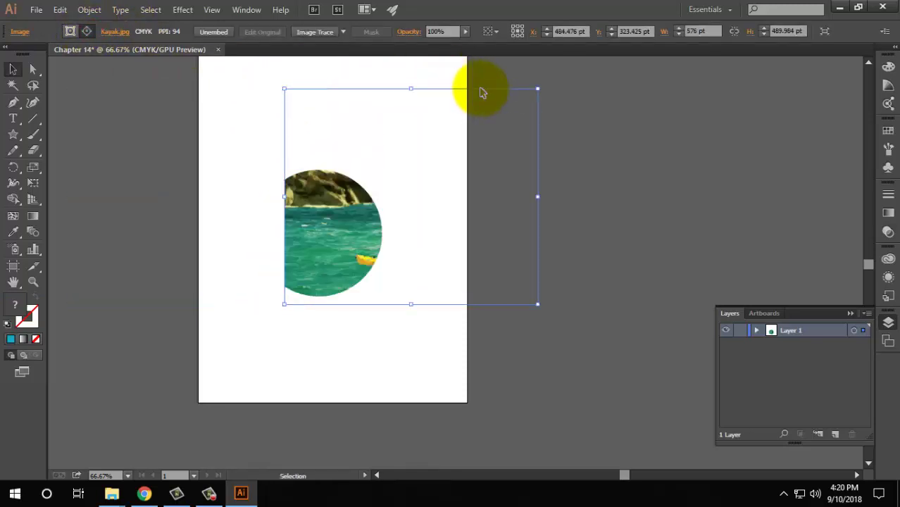
left_click(277, 164)
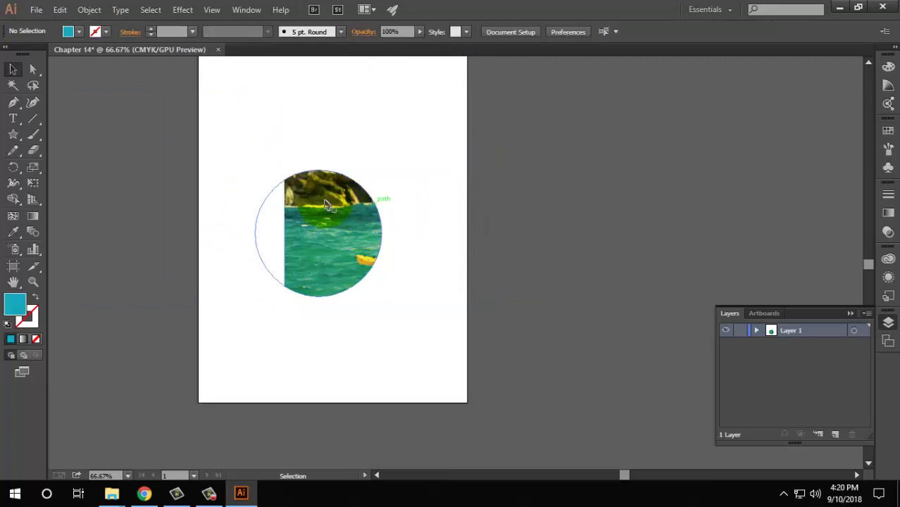
left_click(368, 192)
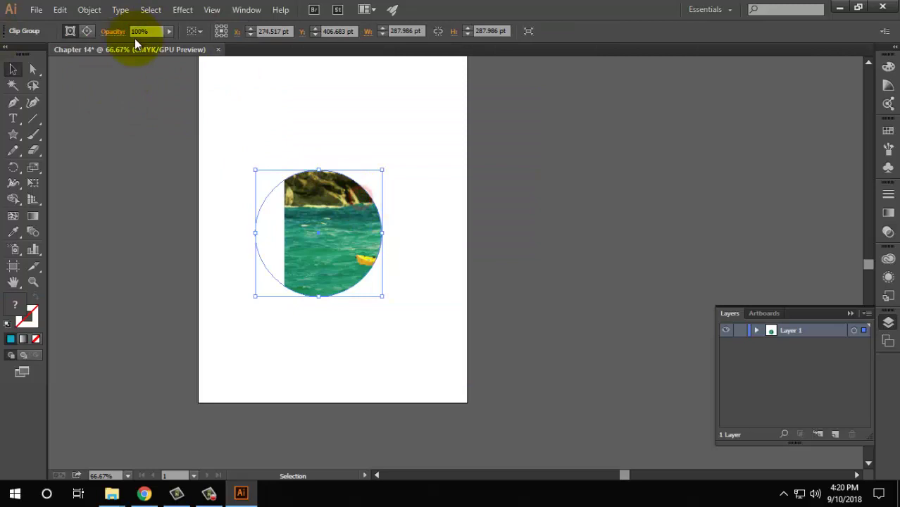
left_click(87, 31)
mouse_move(367, 106)
left_mouse_down()
mouse_move(325, 99)
mouse_move(289, 154)
mouse_move(297, 162)
left_mouse_up()
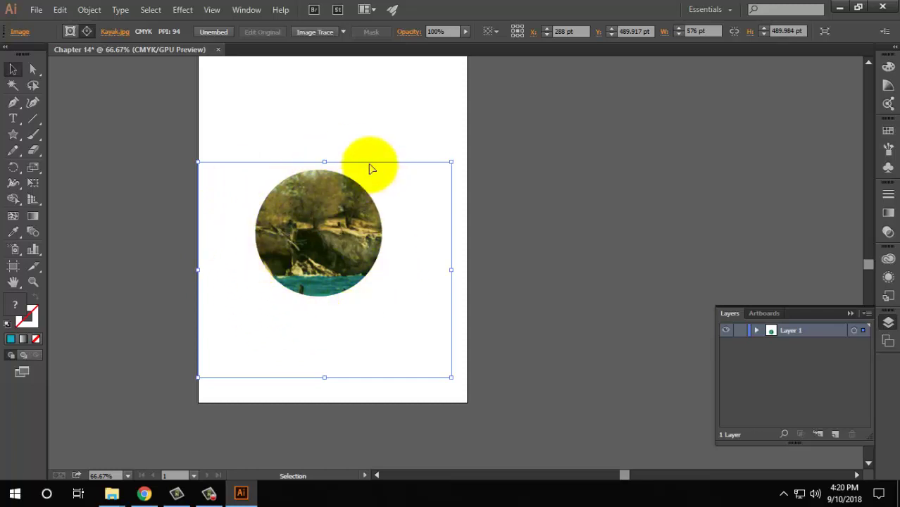
left_click_drag(365, 161, 361, 90)
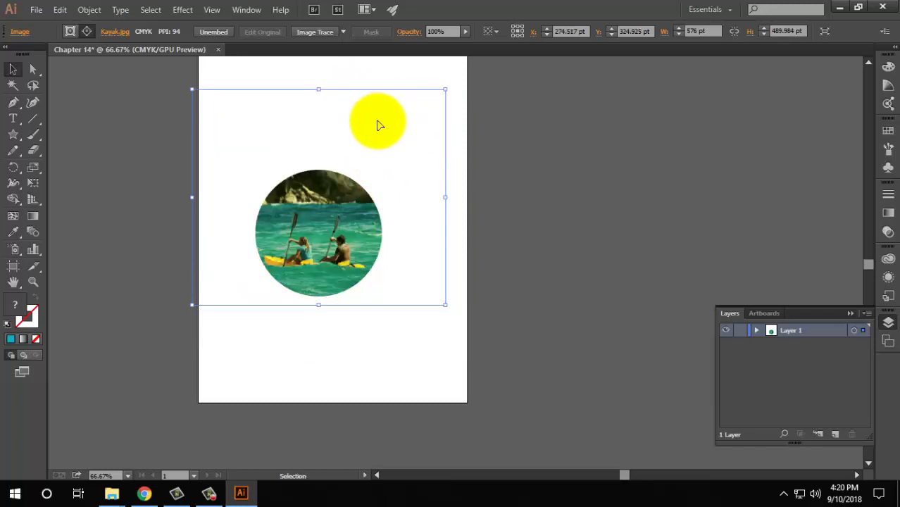
left_click(216, 13)
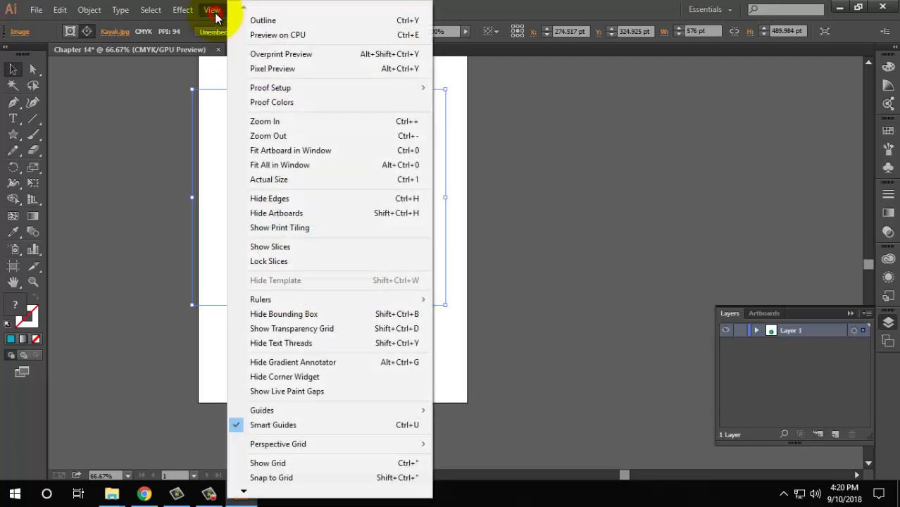
left_click(262, 20)
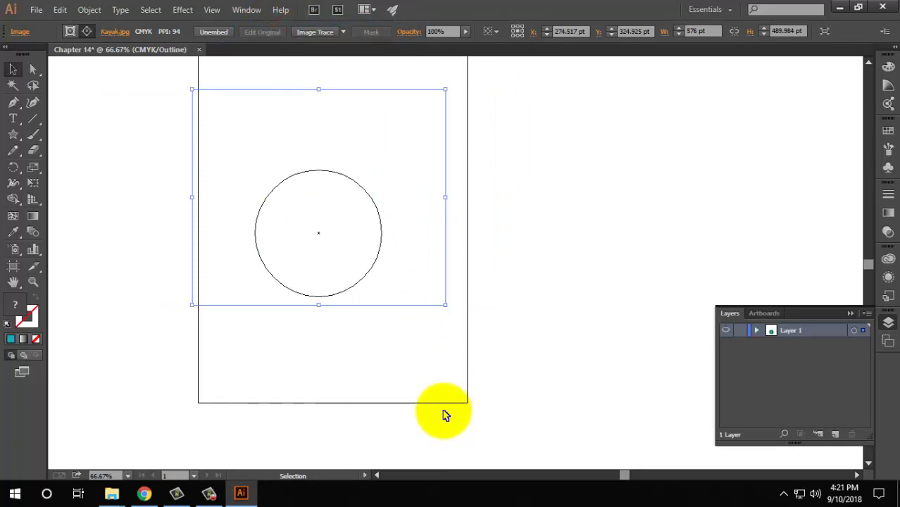
left_click(214, 9)
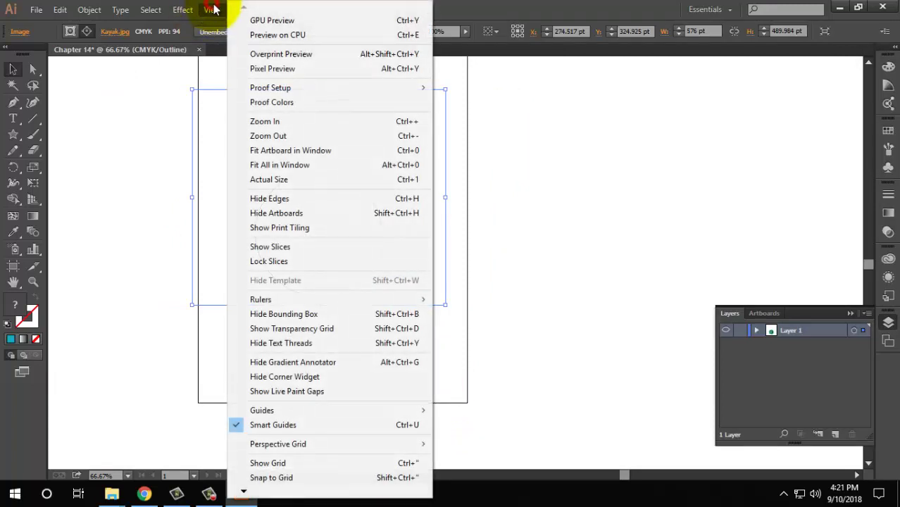
left_click(272, 20)
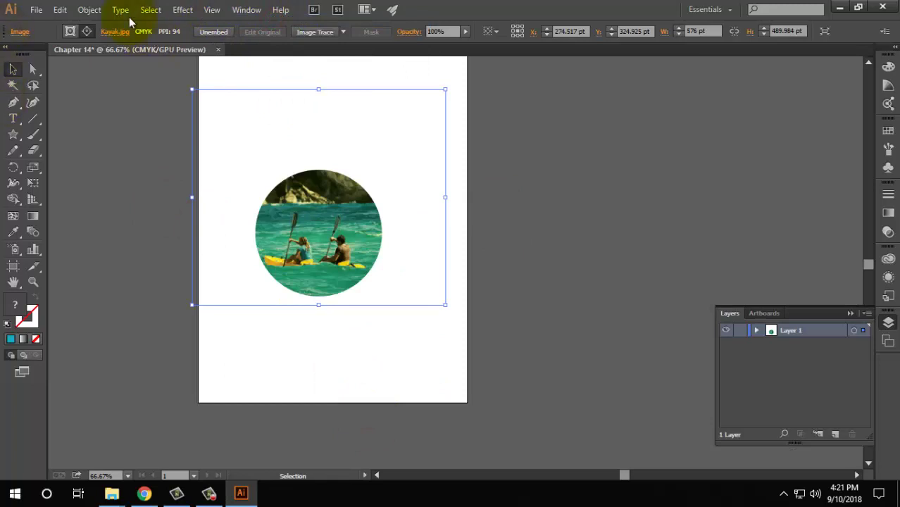
left_click(71, 31)
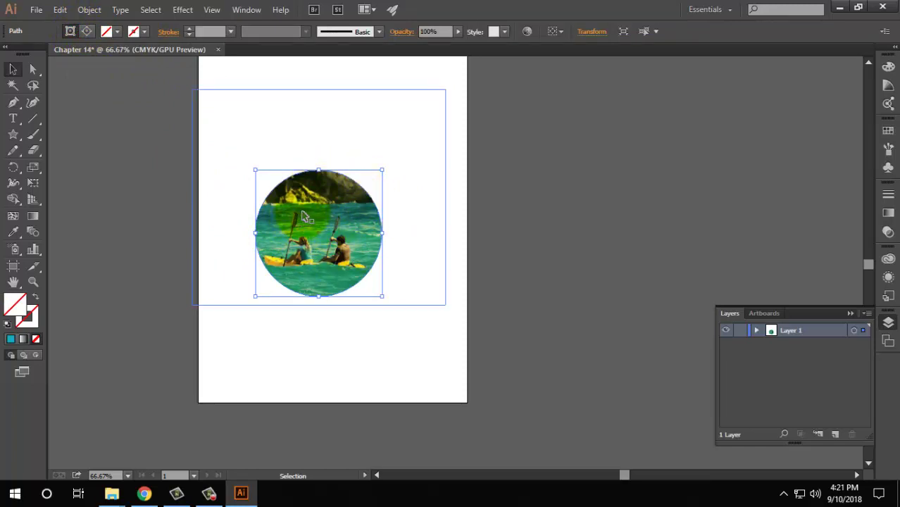
Step: In Isolation Mode, drag the circle mask path to the artboard top over the rocky shore
double_click(306, 215)
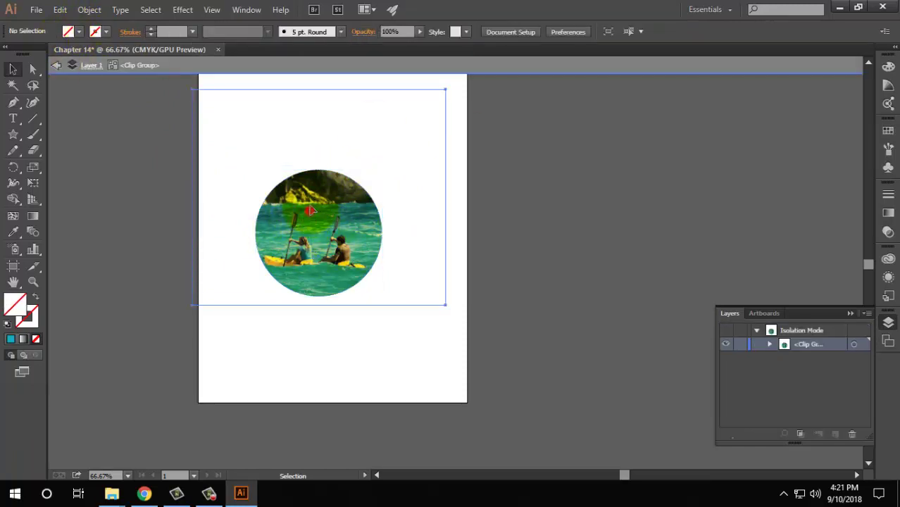
mouse_move(310, 211)
left_mouse_down()
mouse_move(342, 181)
mouse_move(308, 156)
mouse_move(416, 176)
mouse_move(429, 141)
mouse_move(353, 112)
left_mouse_up()
left_click(349, 181)
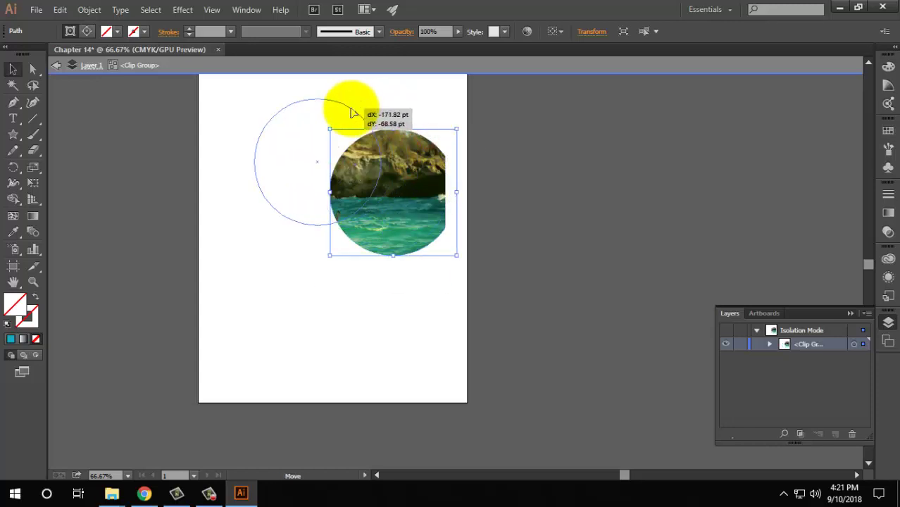
mouse_move(355, 114)
left_mouse_down()
mouse_move(372, 114)
mouse_move(418, 156)
mouse_move(444, 252)
mouse_move(418, 396)
mouse_move(416, 375)
left_mouse_up()
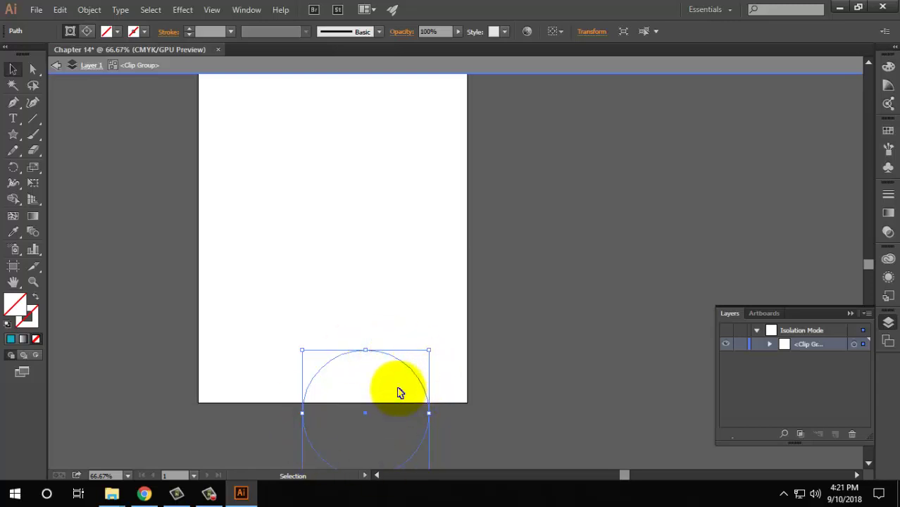
left_click_drag(412, 369, 386, 104)
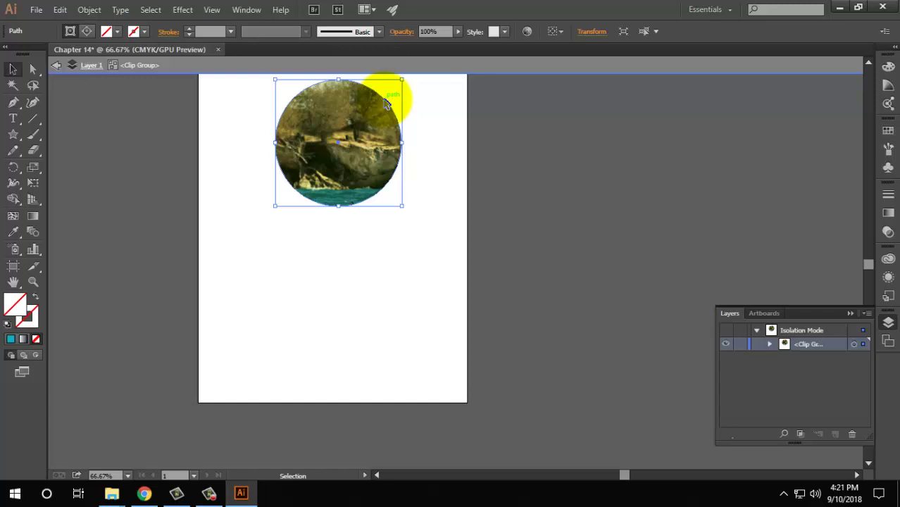
Step: Exit Isolation Mode and undo to release the mask, restoring the full photo
double_click(110, 81)
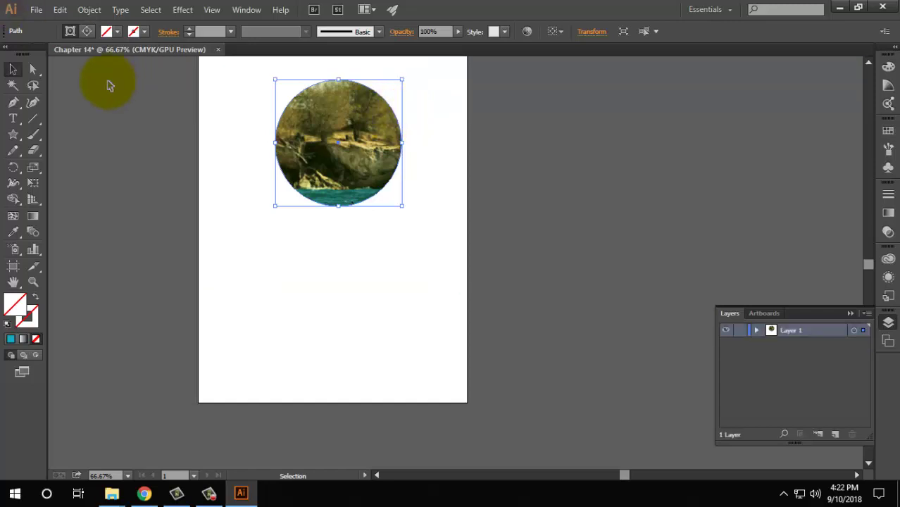
left_click(317, 181)
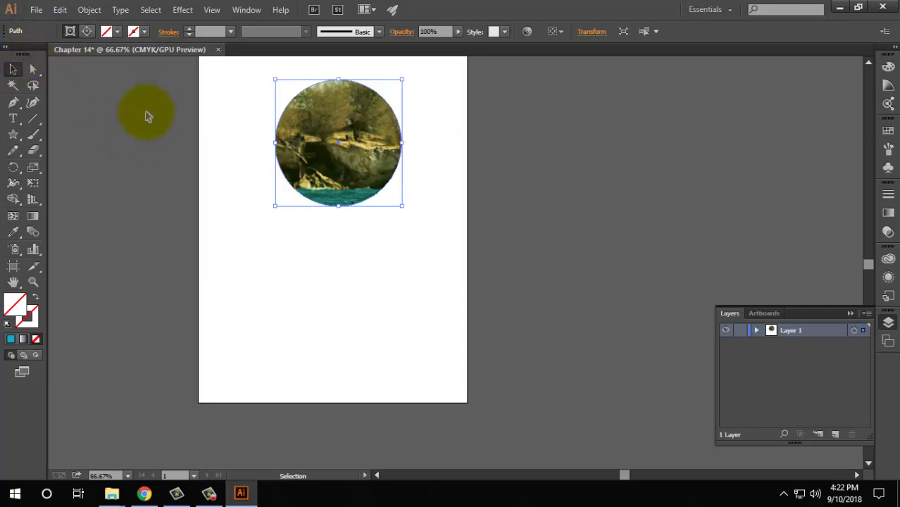
key("ctrl+z")
Step: Add a text object on the photo and scale it up to 147 pt
left_click(340, 165)
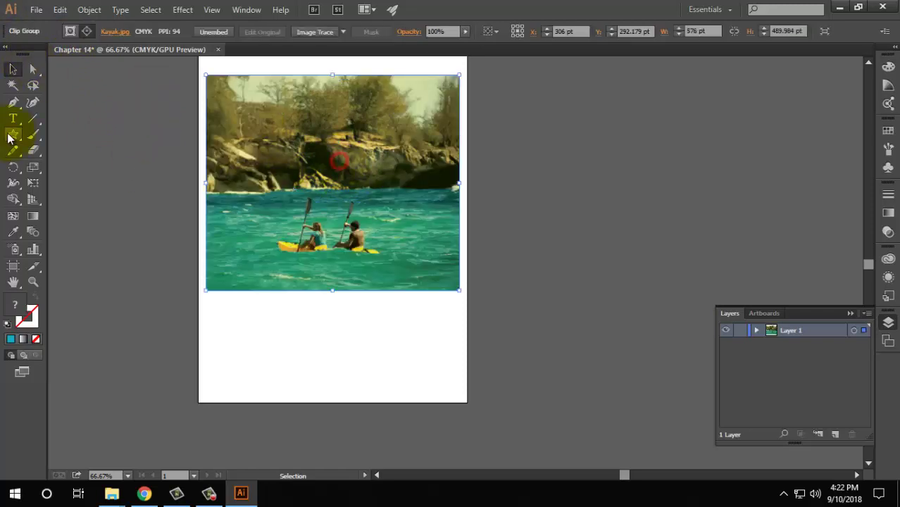
left_click(12, 119)
left_click(310, 175)
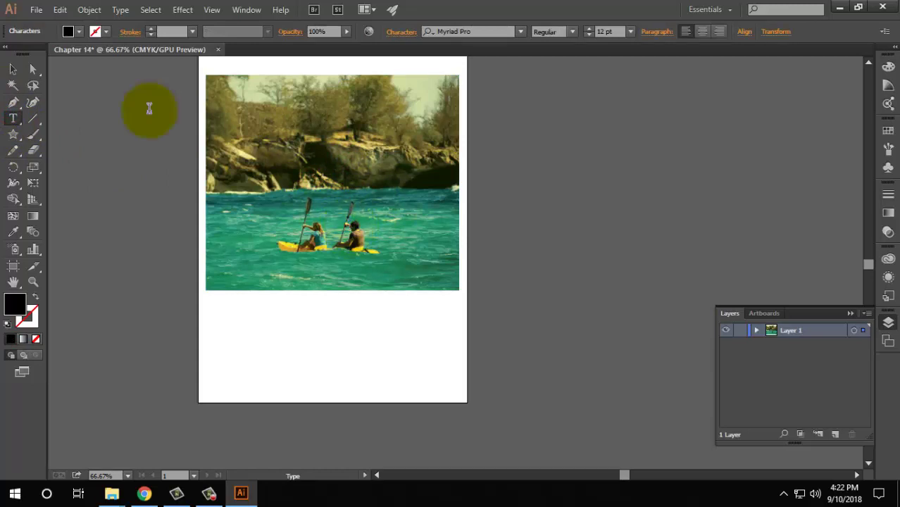
left_click(13, 69)
left_click(320, 176)
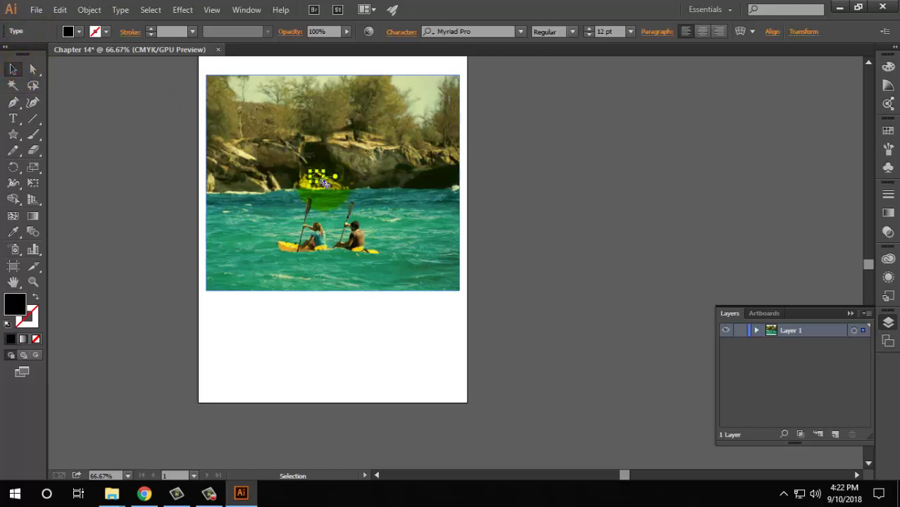
left_click_drag(323, 182, 352, 189)
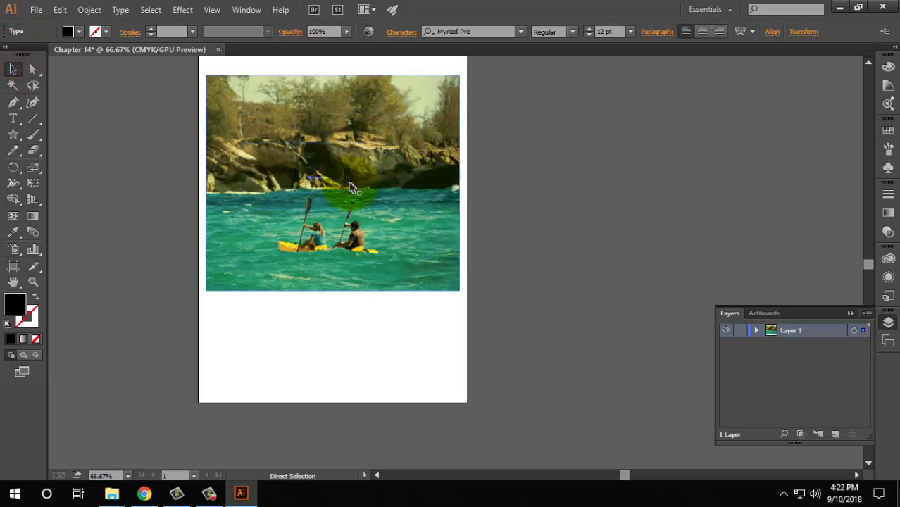
key("e")
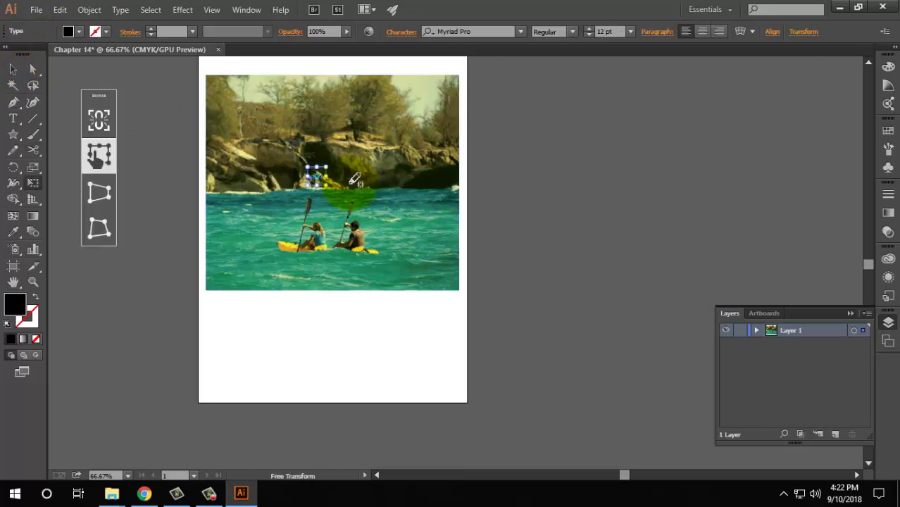
left_click(13, 68)
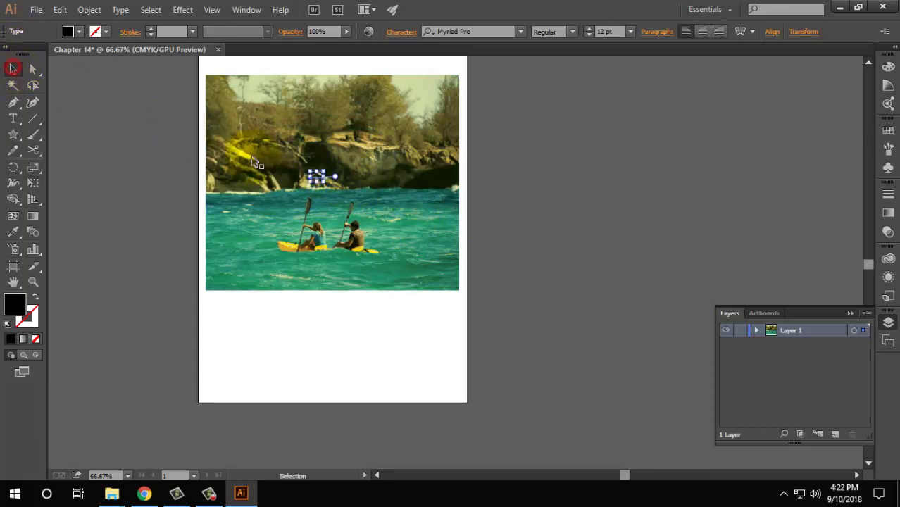
left_click_drag(324, 181, 412, 221)
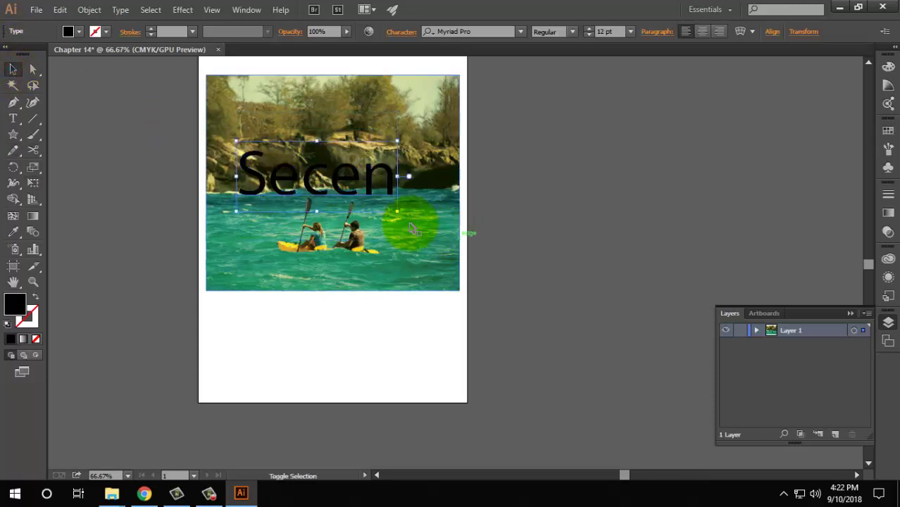
Step: Correct the word to 'Scene', shift it right, then select photo and text together
left_click(13, 118)
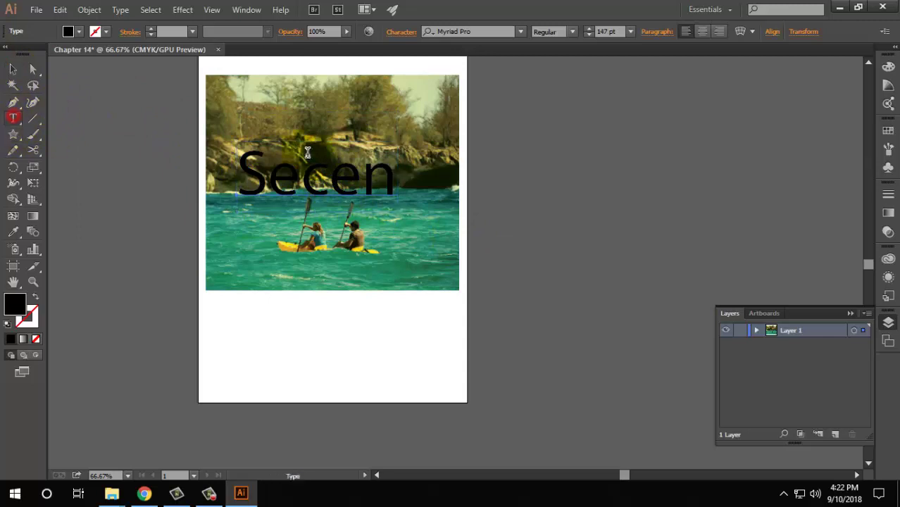
left_click(390, 171)
key("BackSpace")
type("e")
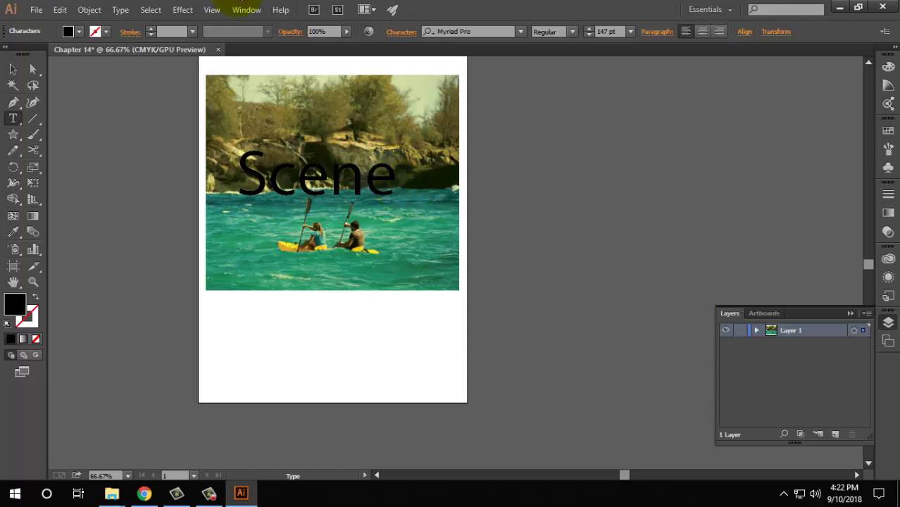
left_click(13, 69)
left_click_drag(338, 189, 356, 190)
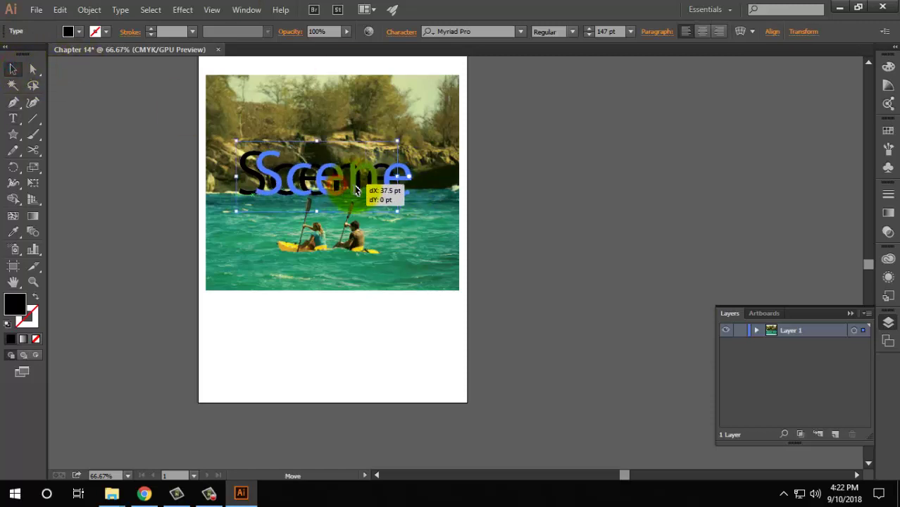
left_click(182, 78)
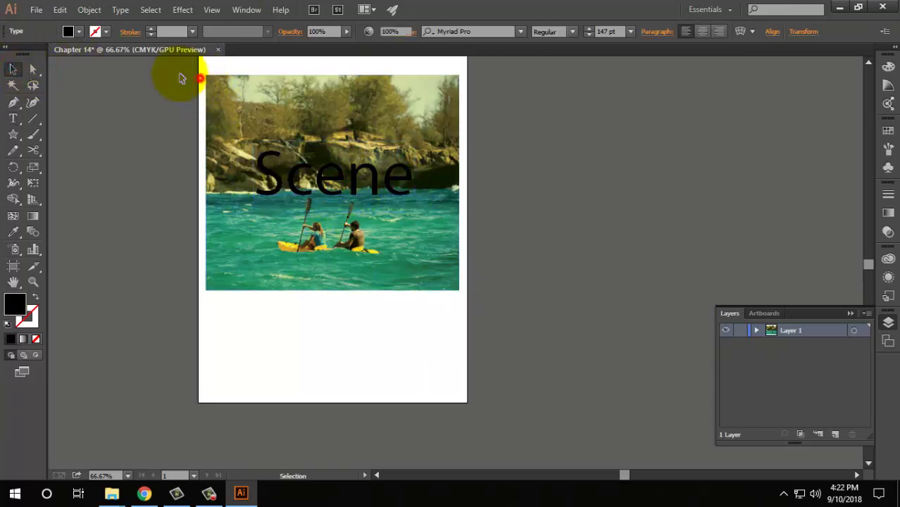
left_click(382, 211)
left_click(303, 185, "shift")
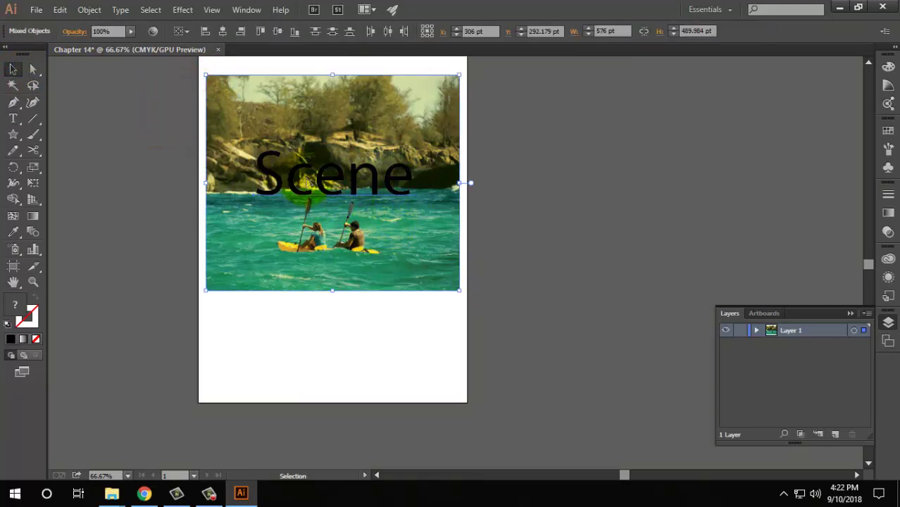
Step: Clip the kayak photo inside the Scene lettering with a clipping mask
right_click(297, 176)
left_click(342, 249)
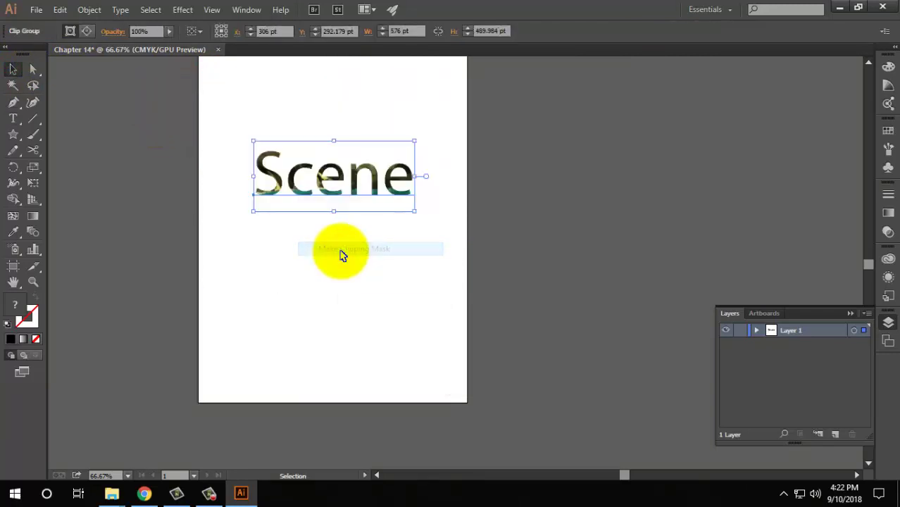
scroll(303, 151, "up", 3)
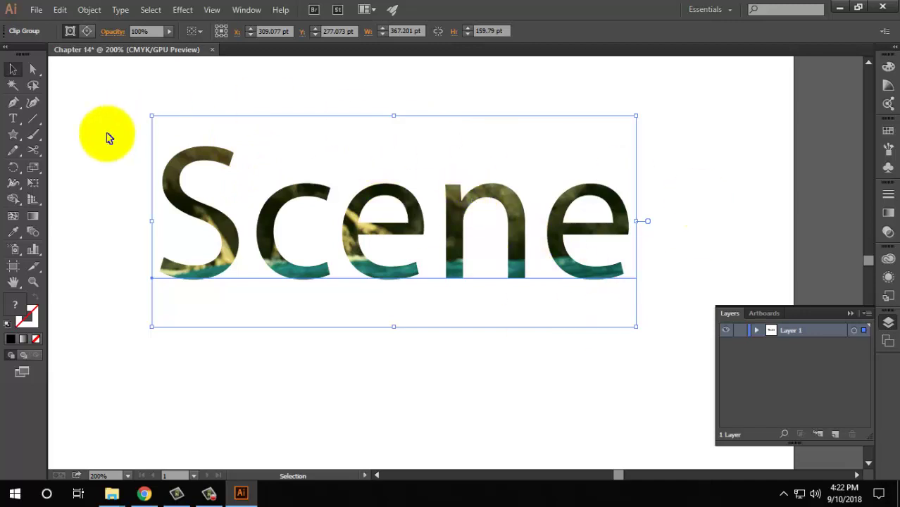
Step: Convert the Scene type into outlined paths with Create Outlines
right_click(372, 200)
left_click(343, 217)
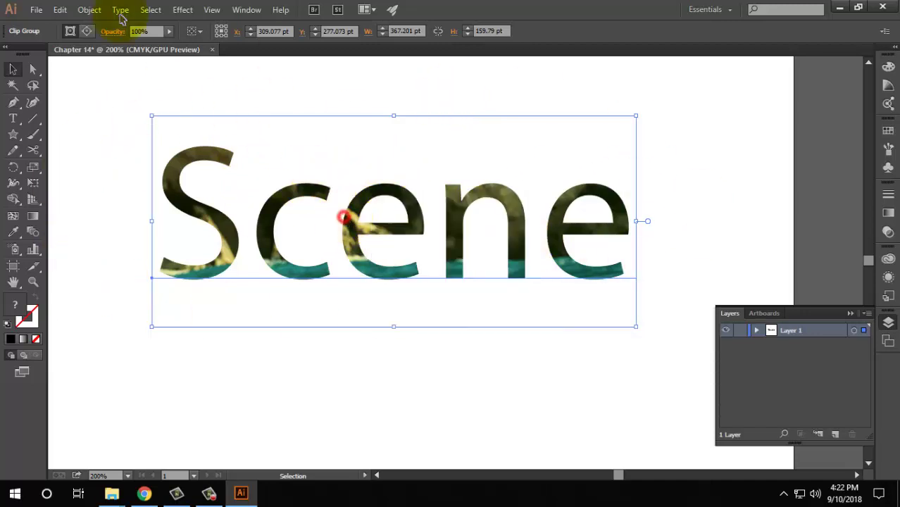
left_click(120, 11)
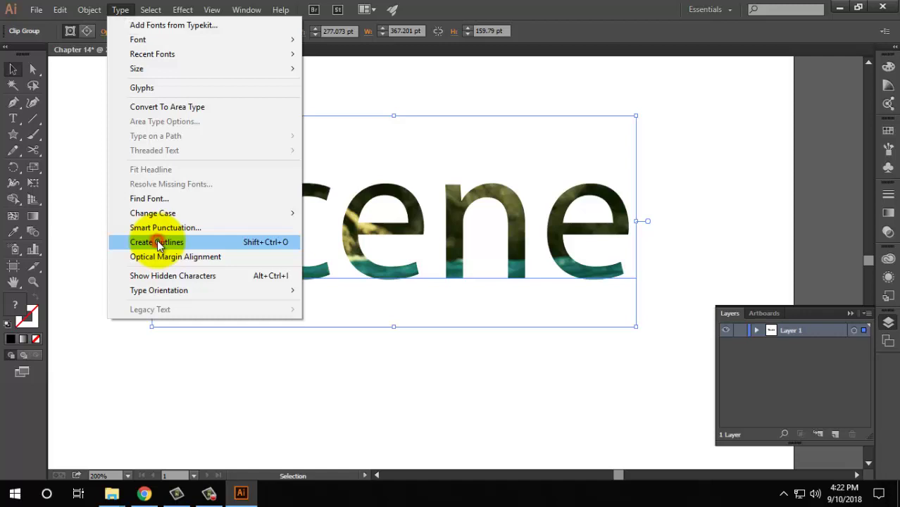
left_click(158, 244)
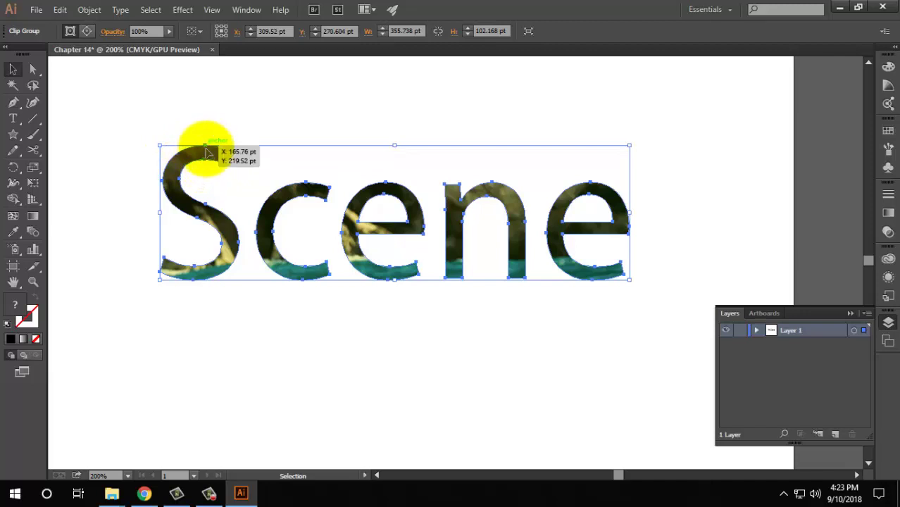
Step: With Direct Selection, pull the top of the n into a tall spike
left_click(31, 73)
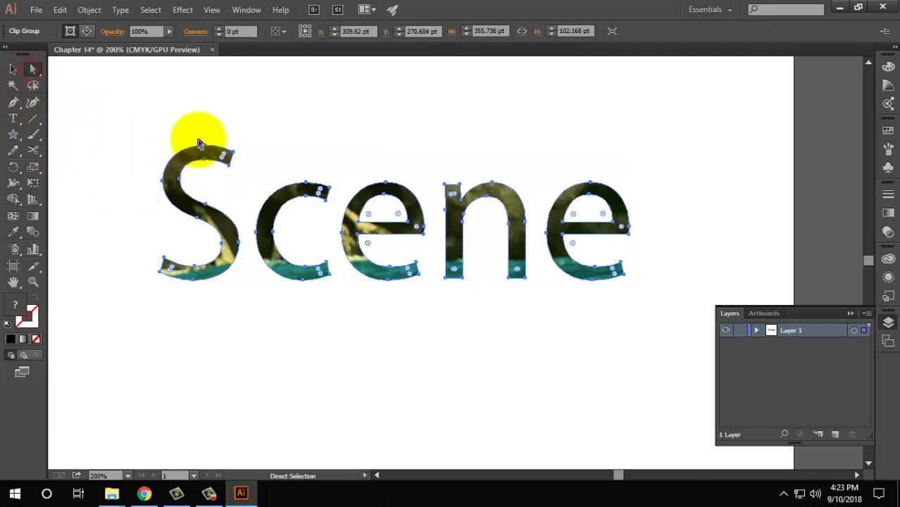
mouse_move(271, 184)
left_mouse_down()
mouse_move(324, 219)
mouse_move(321, 176)
mouse_move(309, 174)
left_mouse_up()
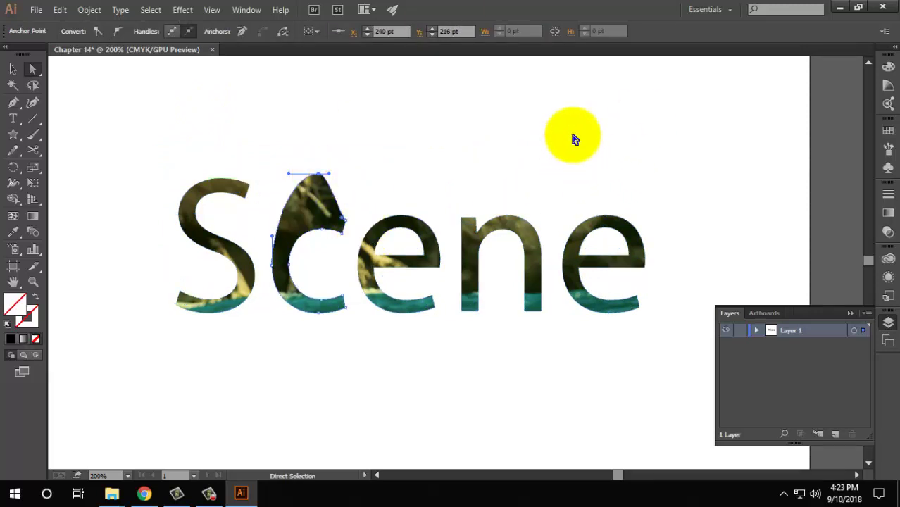
left_click(407, 225)
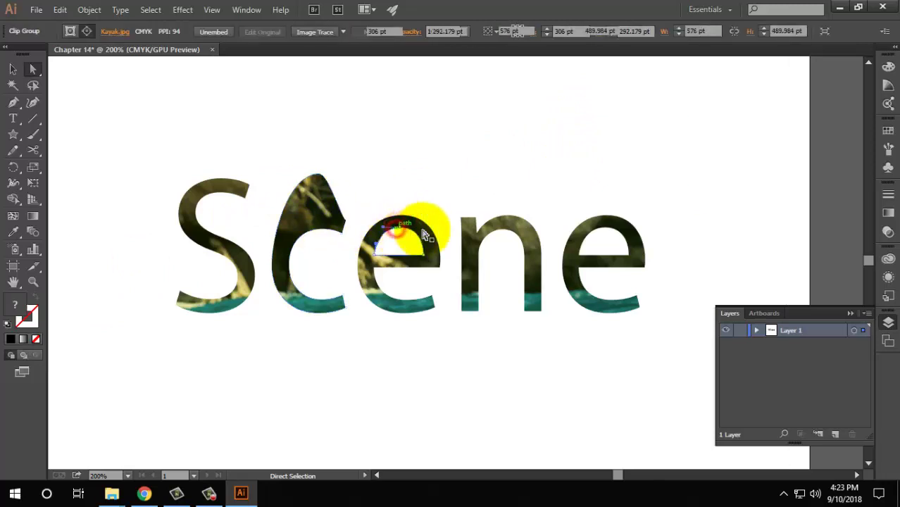
left_click(493, 232)
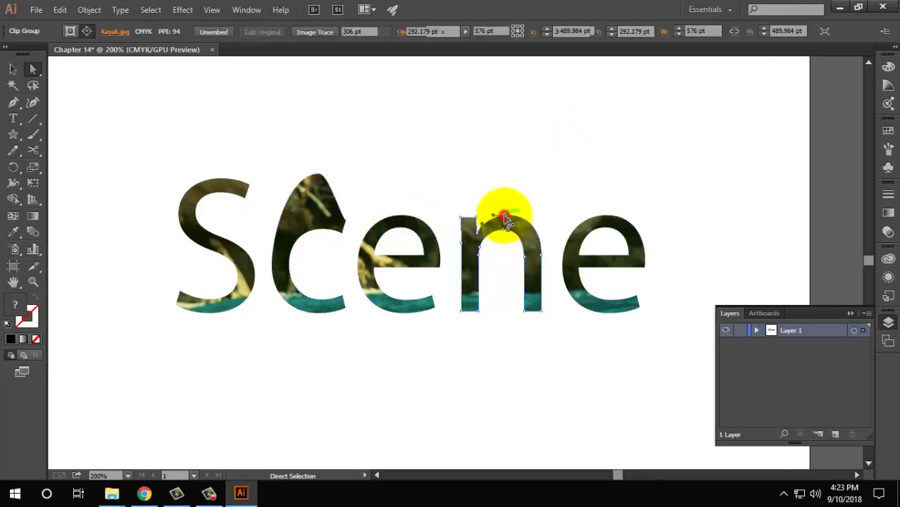
left_click_drag(500, 215, 495, 139)
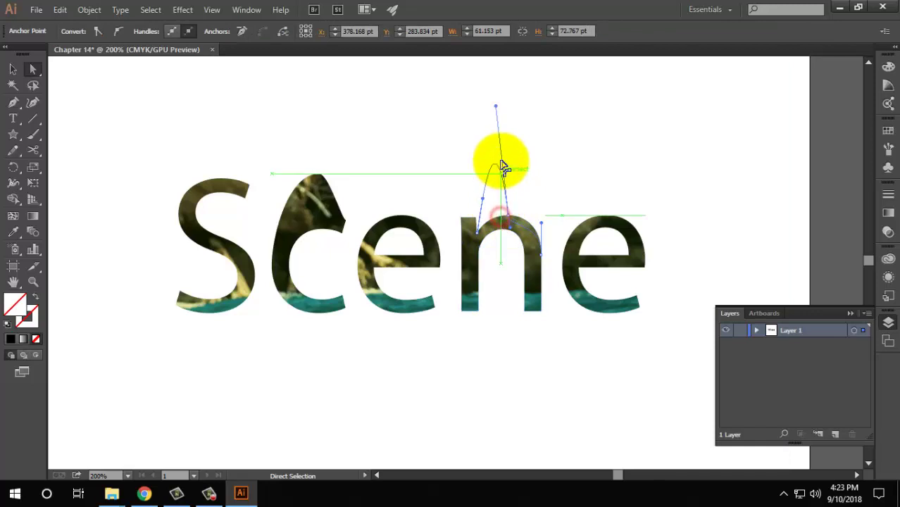
Step: Drag the e's anchor points down into a pointed end and long drip
left_click(631, 229)
left_click(647, 272)
left_click_drag(647, 272, 650, 285)
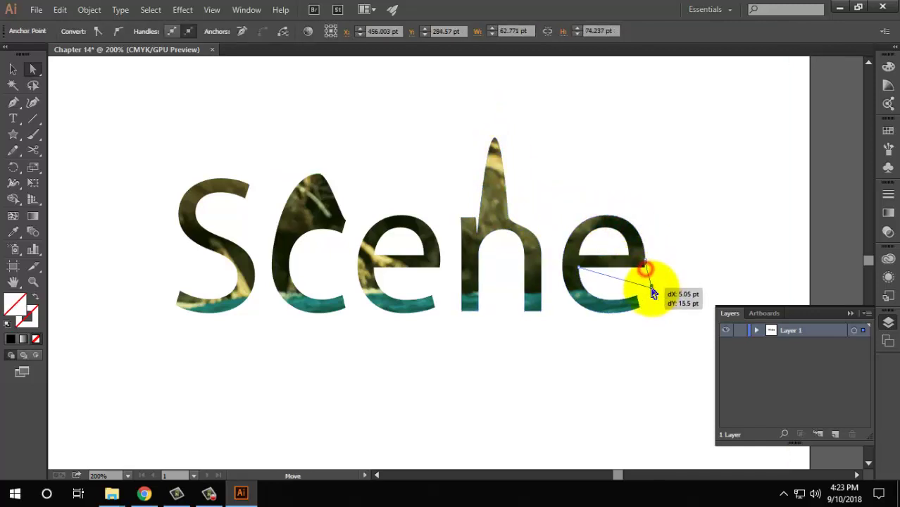
left_click_drag(610, 318, 599, 402)
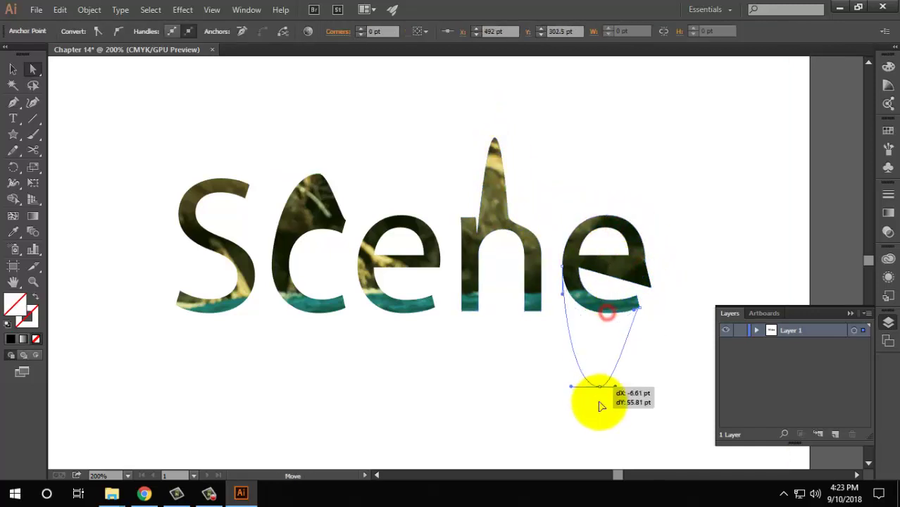
Step: Stretch the bottom anchor of the c down into a long point
left_click(325, 312)
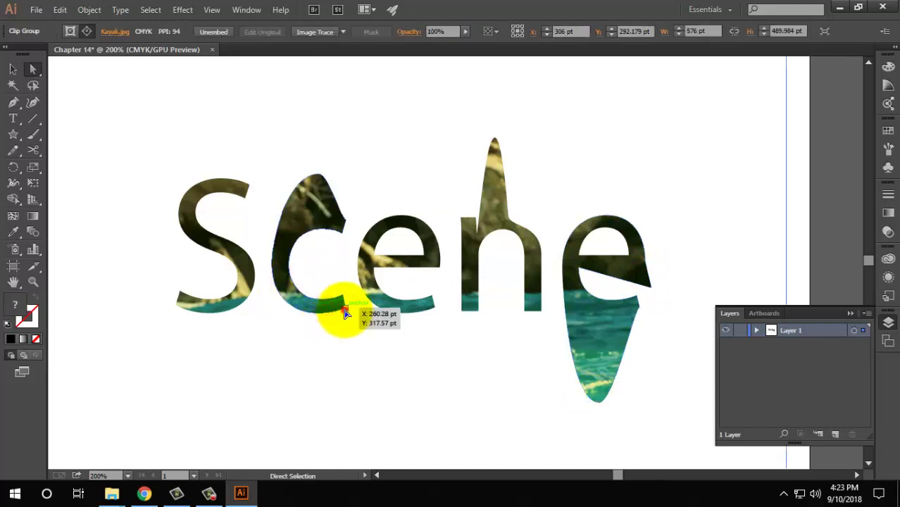
left_click(341, 306)
left_click_drag(268, 352, 372, 221)
left_click_drag(425, 186, 425, 417)
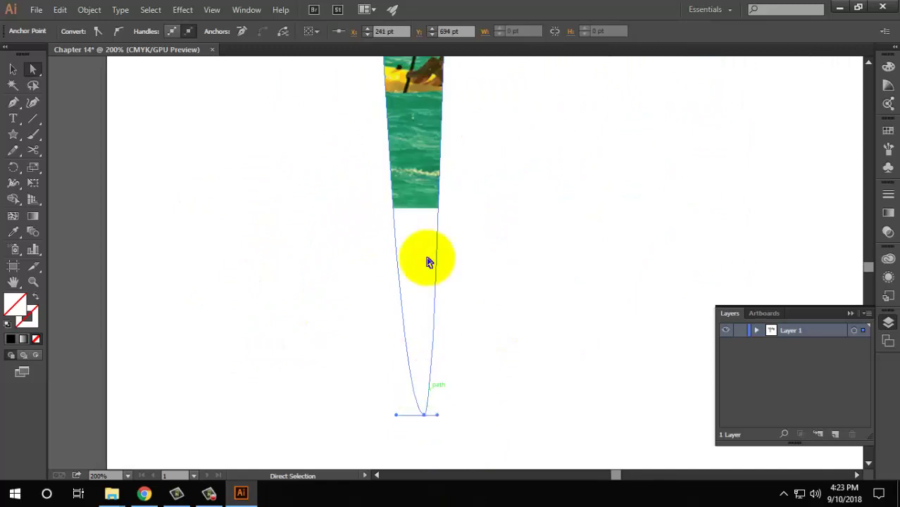
scroll(429, 261, "up", 1)
scroll(408, 308, "up", 3)
key("ctrl+minus")
key("ctrl+minus")
left_click_drag(419, 186, 445, 97)
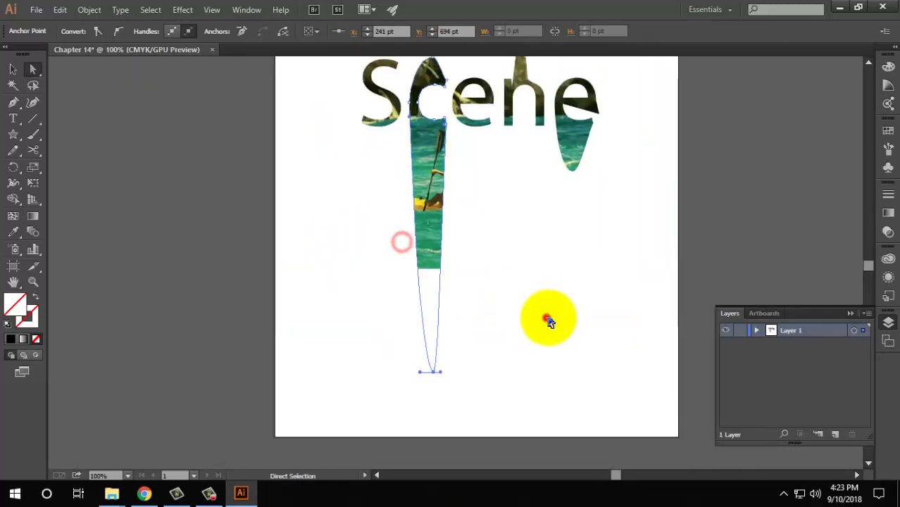
Step: Adjust the c's drip length, extending then raising its tip
left_click(546, 317)
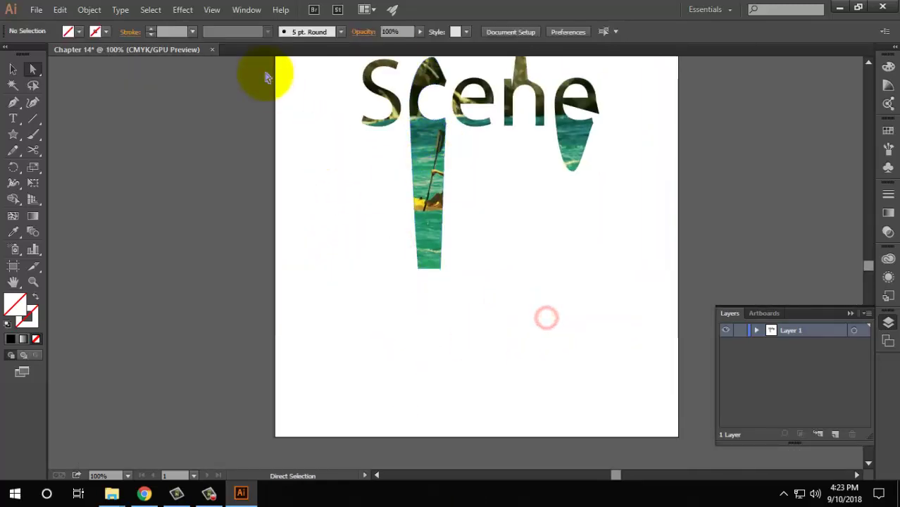
left_click(433, 229)
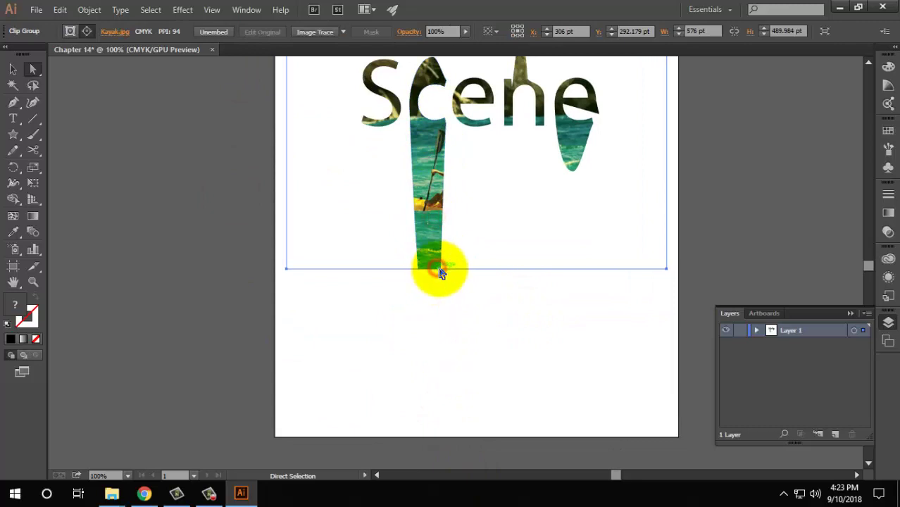
left_click_drag(444, 269, 441, 382)
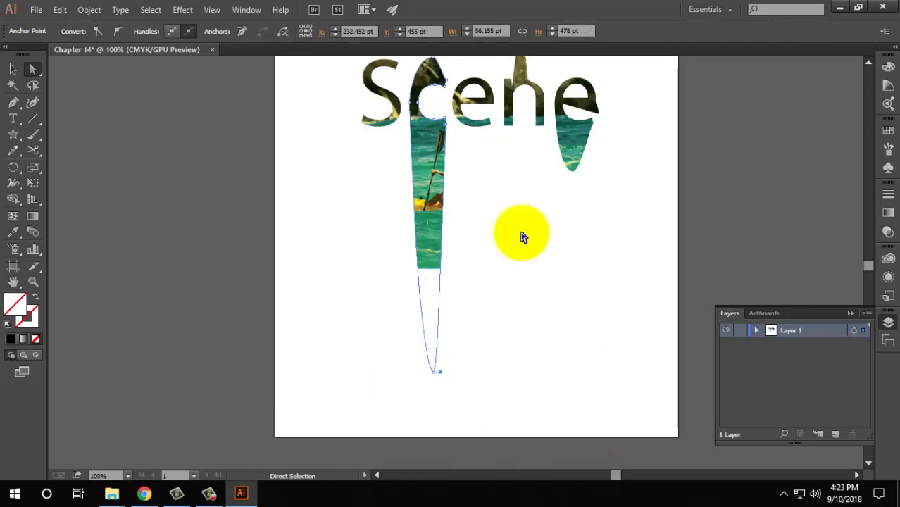
left_click_drag(433, 374, 430, 235)
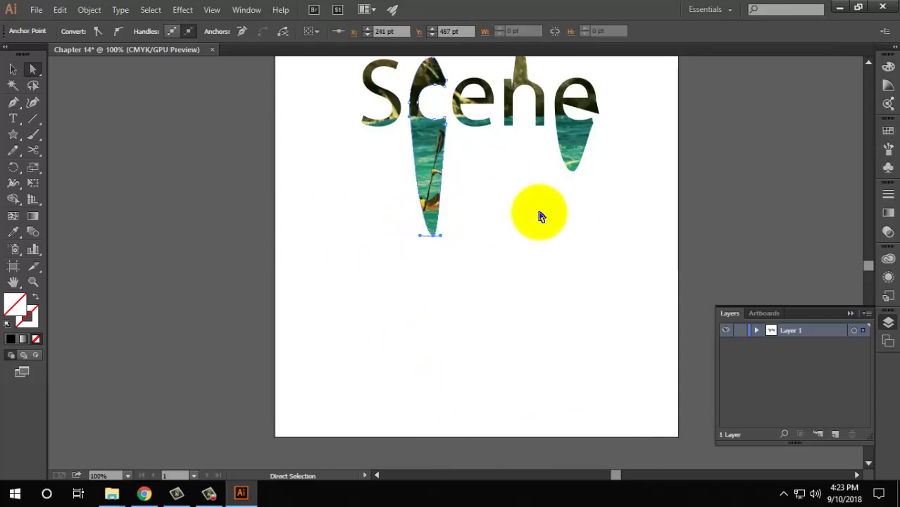
left_click(517, 215)
left_click_drag(510, 146, 334, 174)
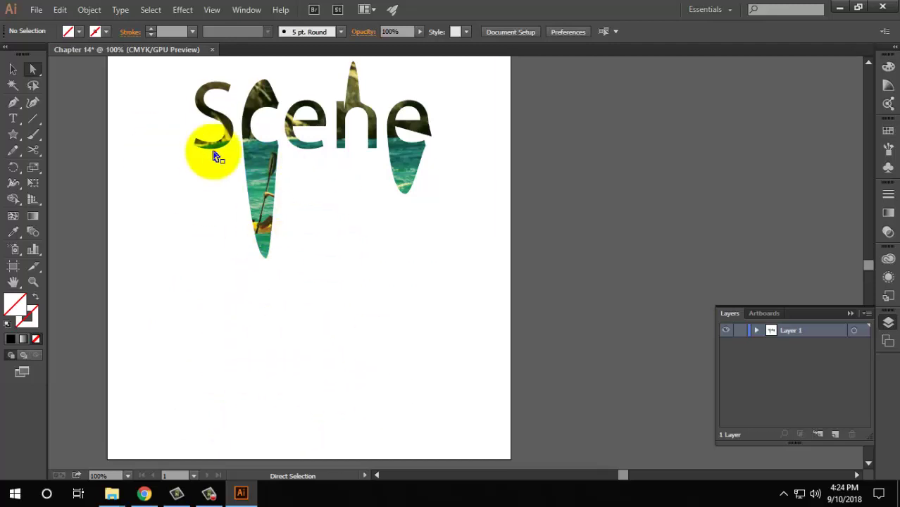
Step: Delete the Scene artwork from the artboard
left_click(260, 127)
left_click(252, 169)
key("Delete")
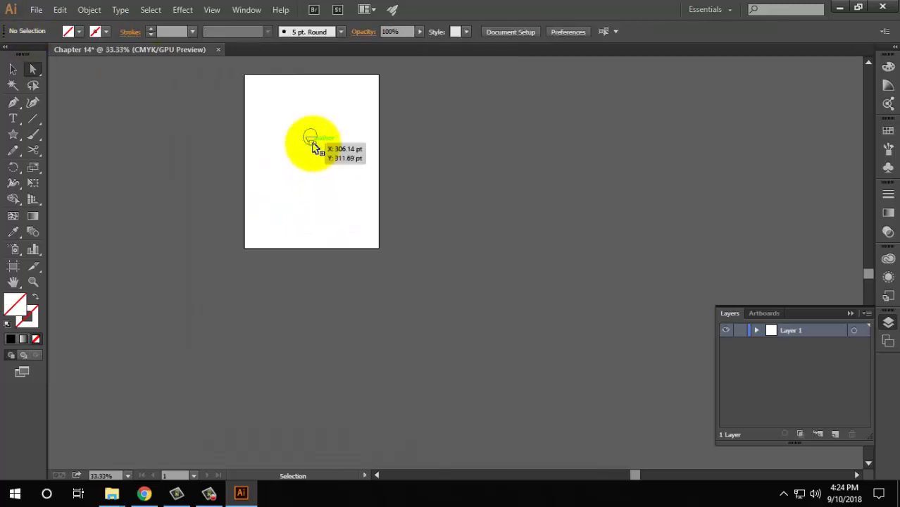
key("ctrl+minus")
key("ctrl+minus")
key("ctrl+minus")
key("ctrl+z")
key("ctrl+shift+z")
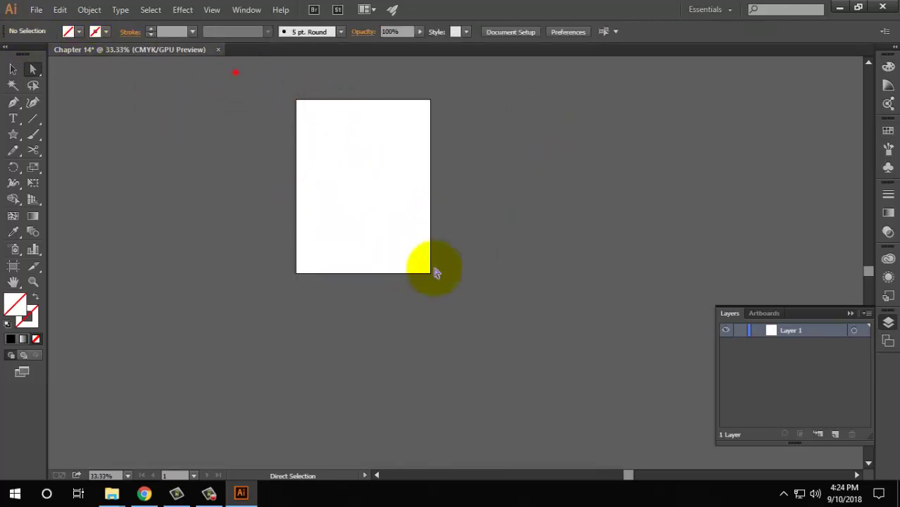
left_click(852, 314)
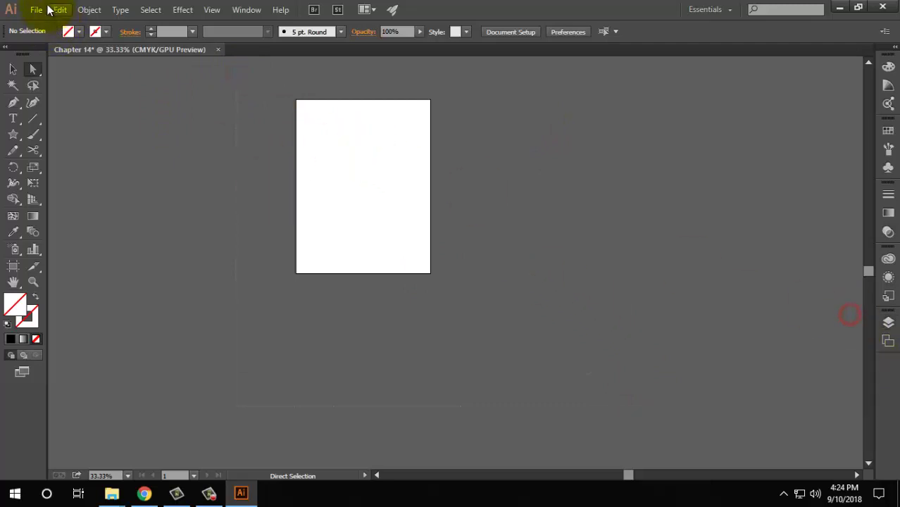
Step: Place Water.jpg and move it so it covers the artboard
left_click(36, 9)
left_click(22, 224)
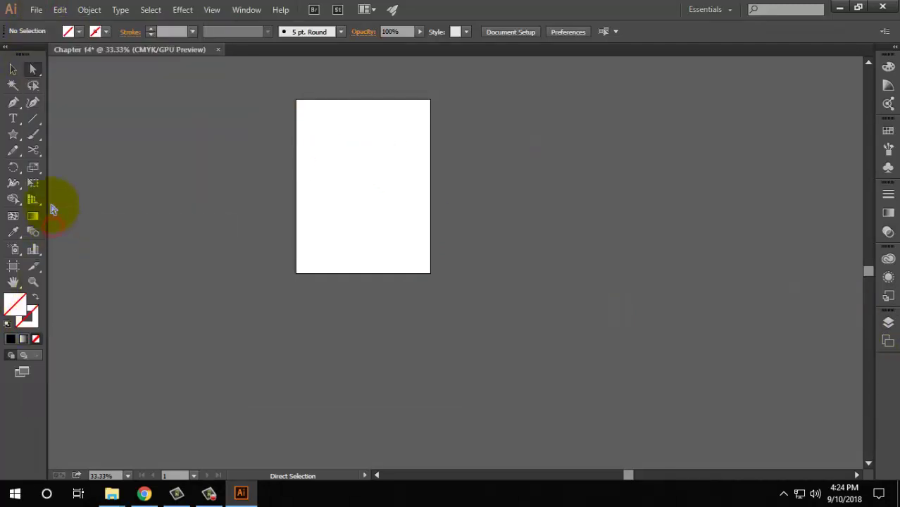
left_click(36, 9)
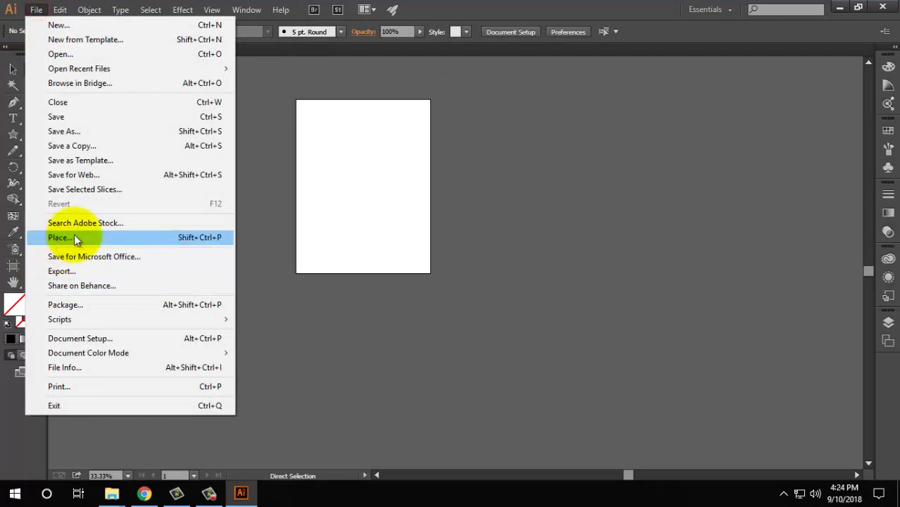
left_click(63, 240)
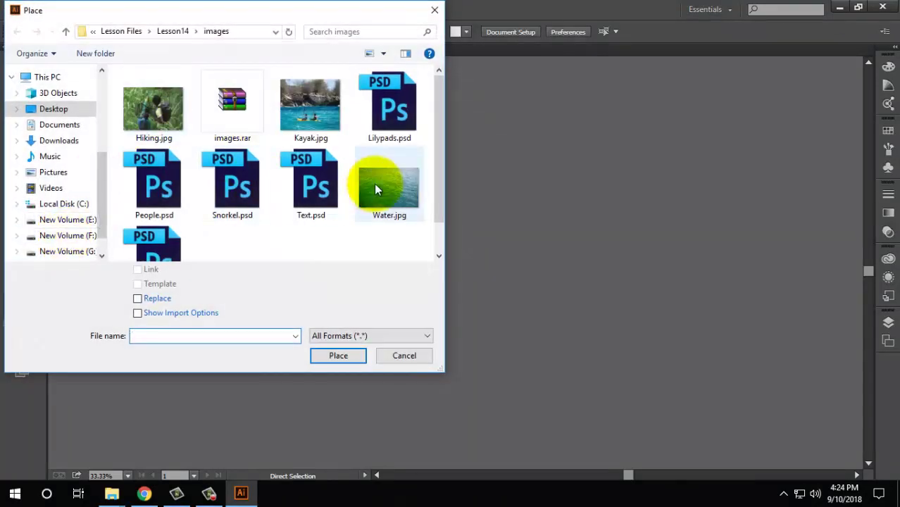
left_click(375, 185)
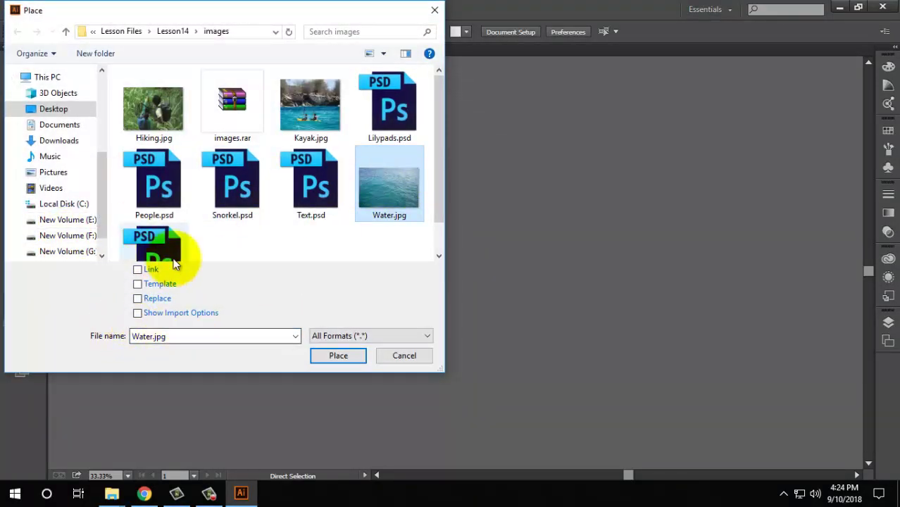
left_click(347, 358)
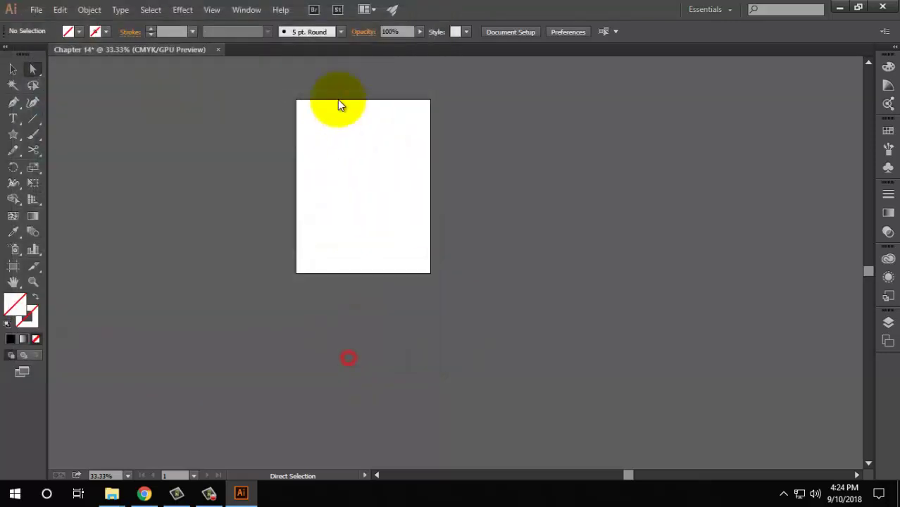
left_click(303, 157)
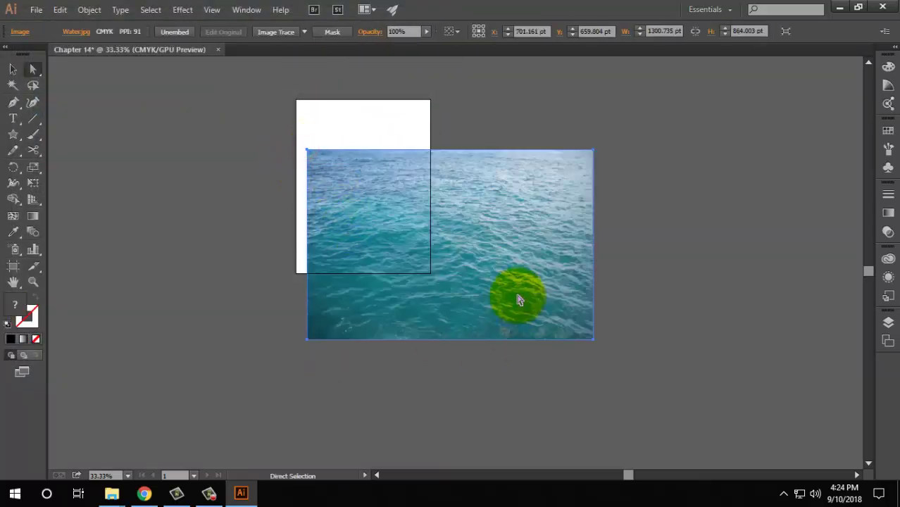
mouse_move(517, 297)
left_mouse_down()
mouse_move(482, 242)
mouse_move(425, 225)
left_mouse_up()
left_click(443, 337)
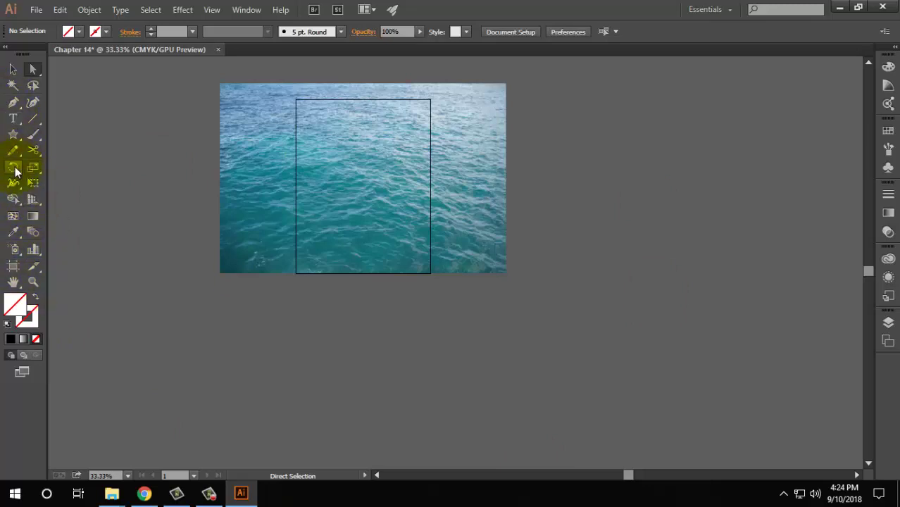
Step: Draw a white (FFFFFF) rectangle over the water photo, then select both together
left_click_drag(10, 141, 104, 128)
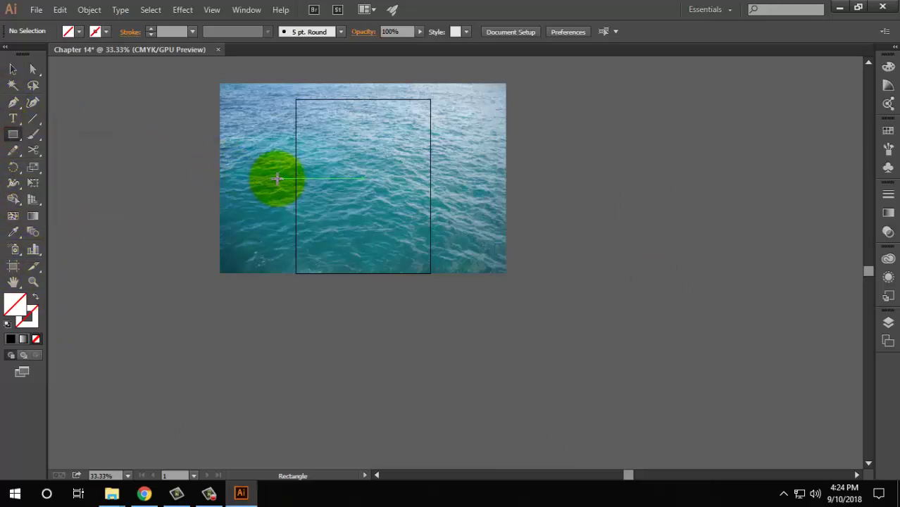
mouse_move(297, 167)
left_mouse_down()
mouse_move(343, 262)
mouse_move(430, 274)
left_mouse_up()
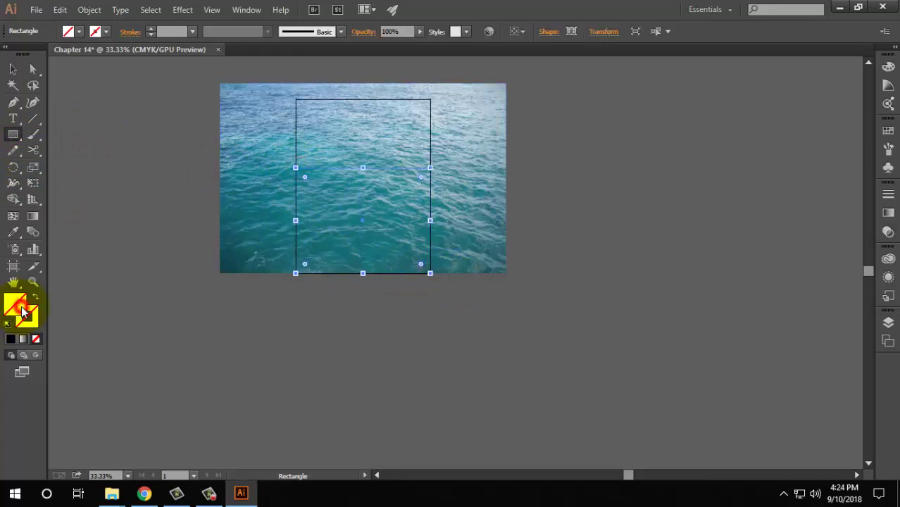
double_click(23, 310)
left_click(306, 269)
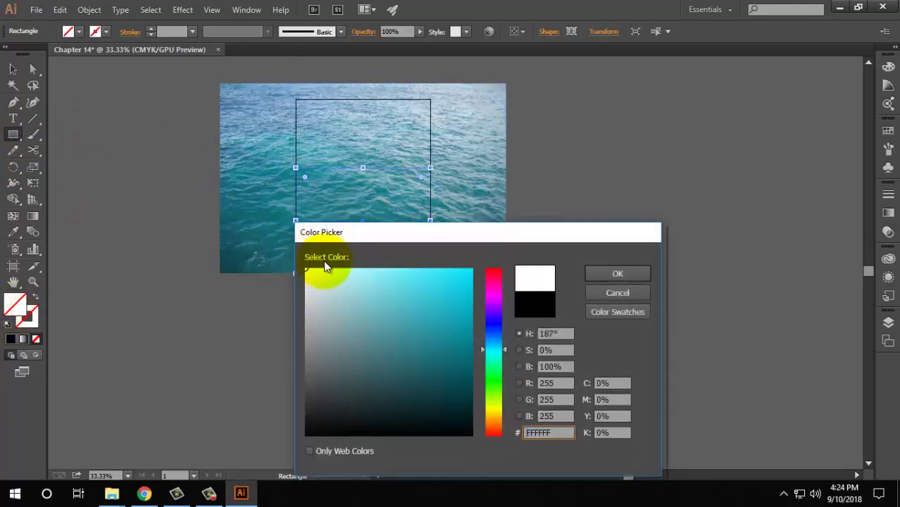
left_click(632, 278)
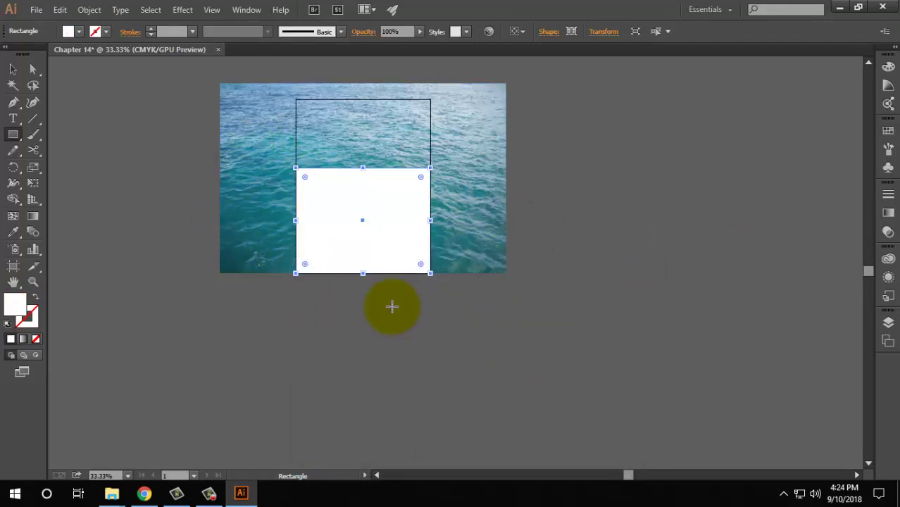
left_click(14, 68)
left_click_drag(127, 95, 584, 278)
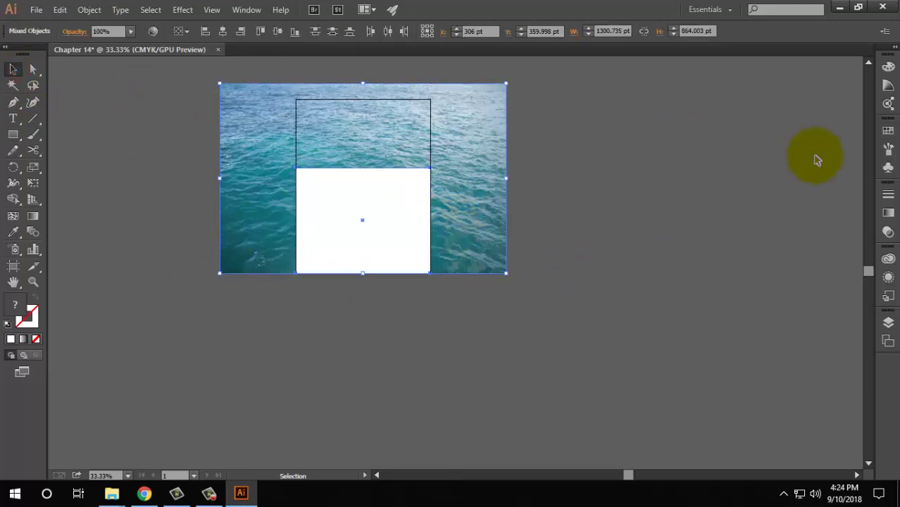
Step: Show the Transparency panel and apply Make Mask to the photo and white rectangle
left_click(892, 197)
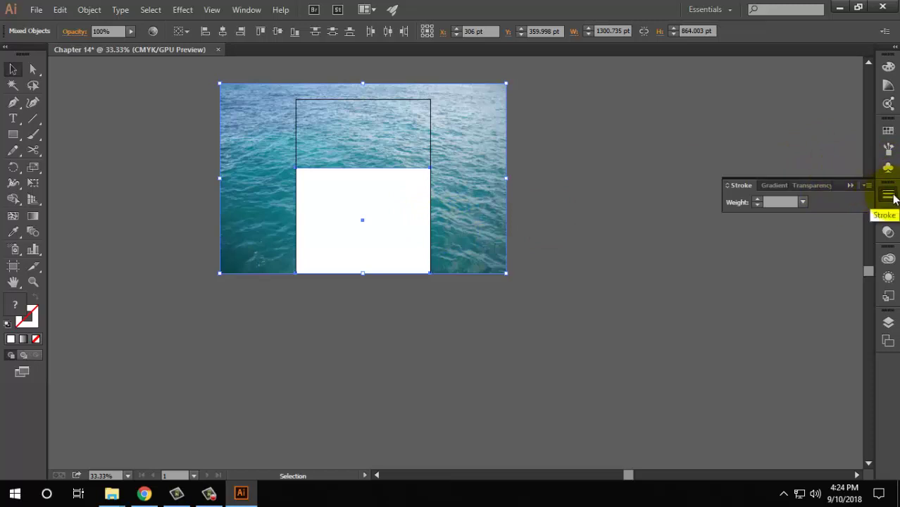
left_click(810, 185)
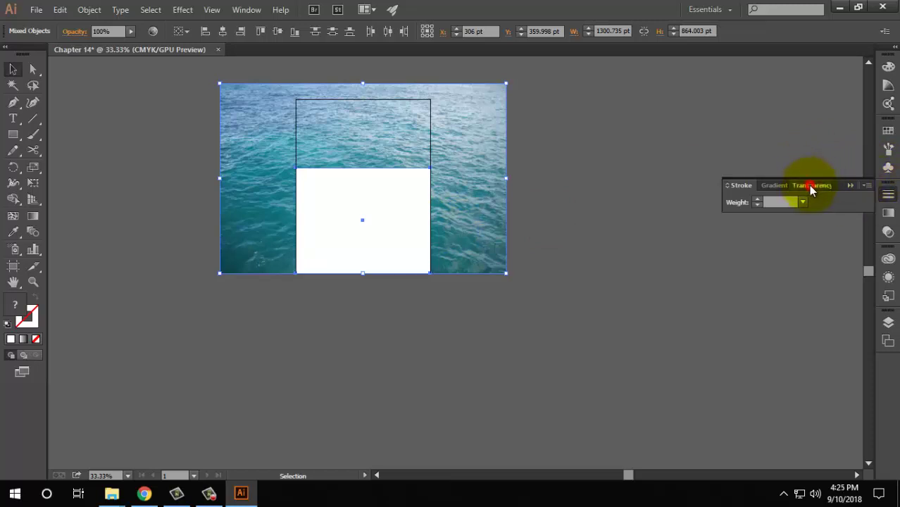
left_click(247, 10)
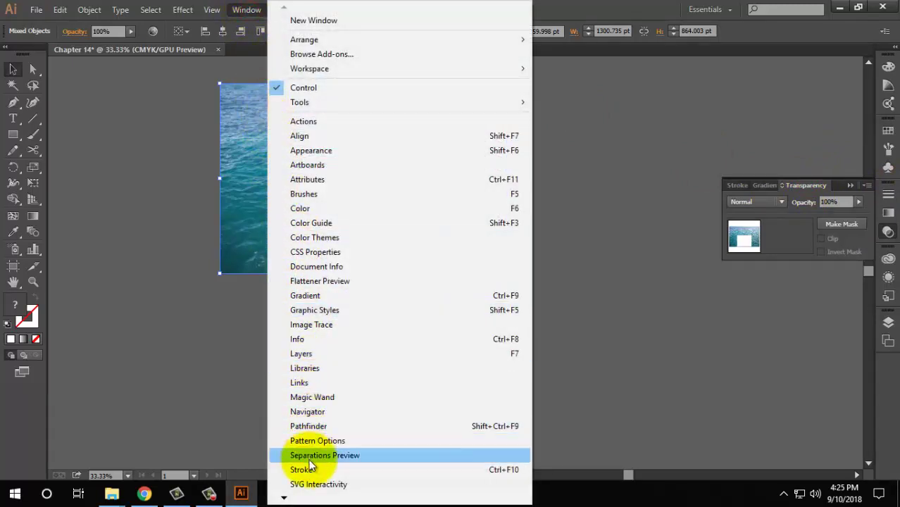
left_click(285, 498)
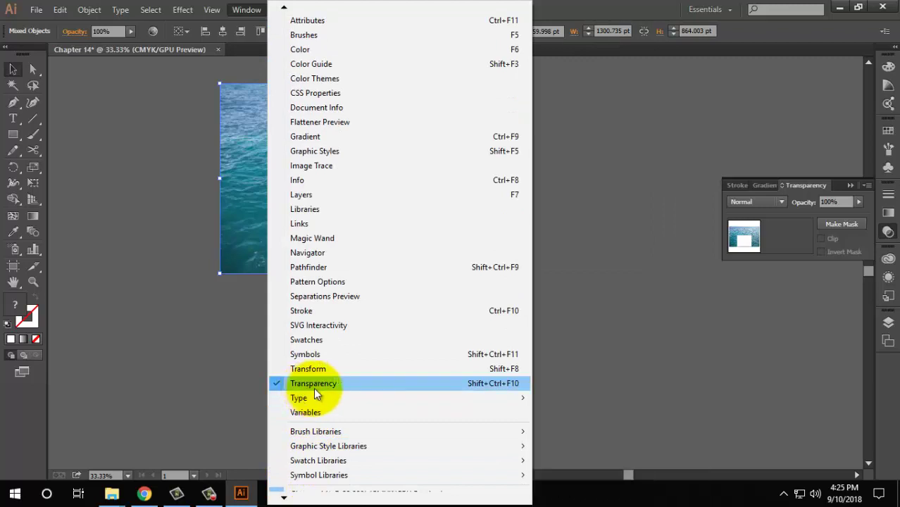
left_click(319, 387)
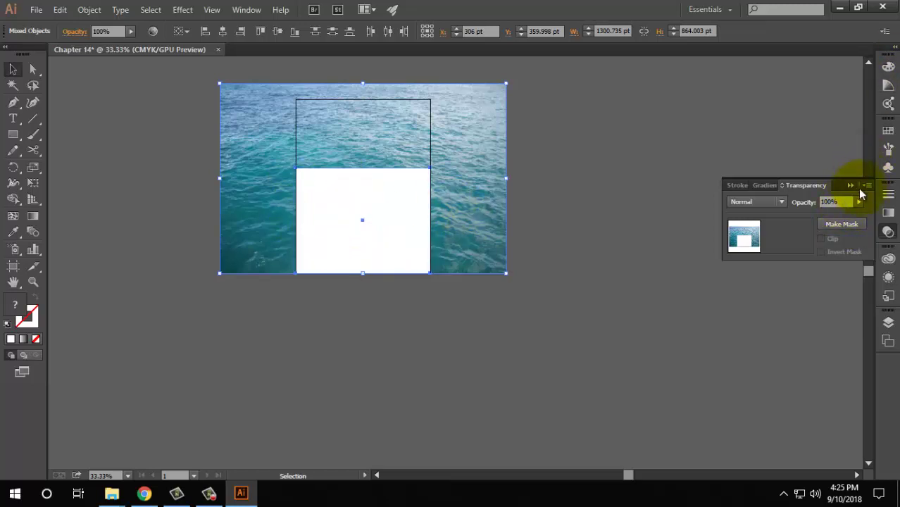
left_click(845, 224)
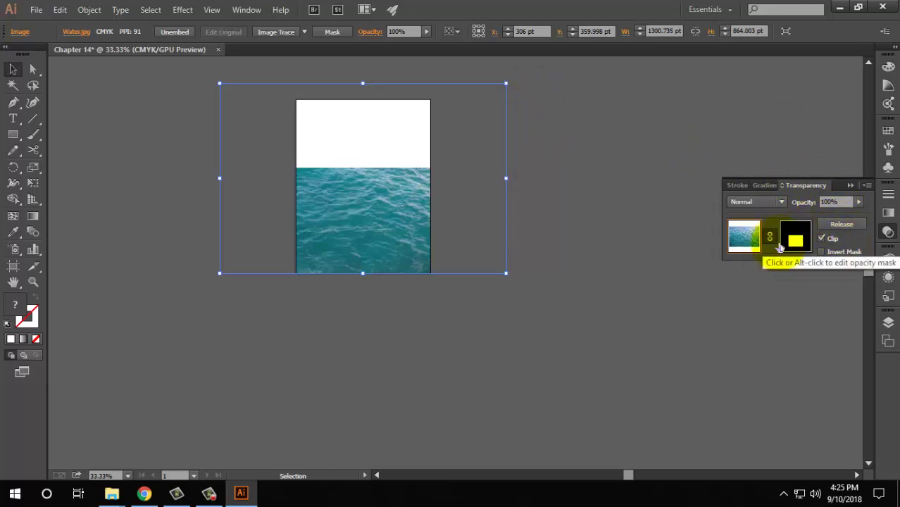
Step: Undo the mask and retry it with a dark grey rectangle fill
key("ctrl+z")
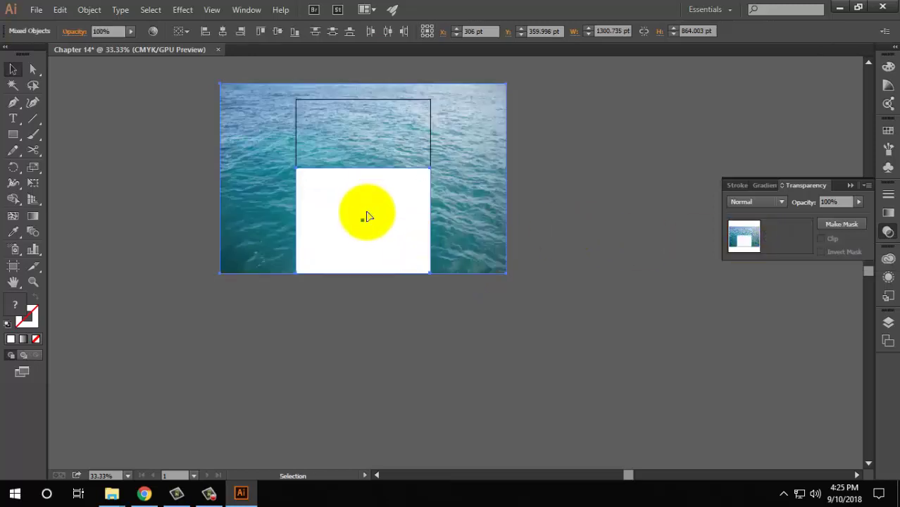
key("ctrl+z")
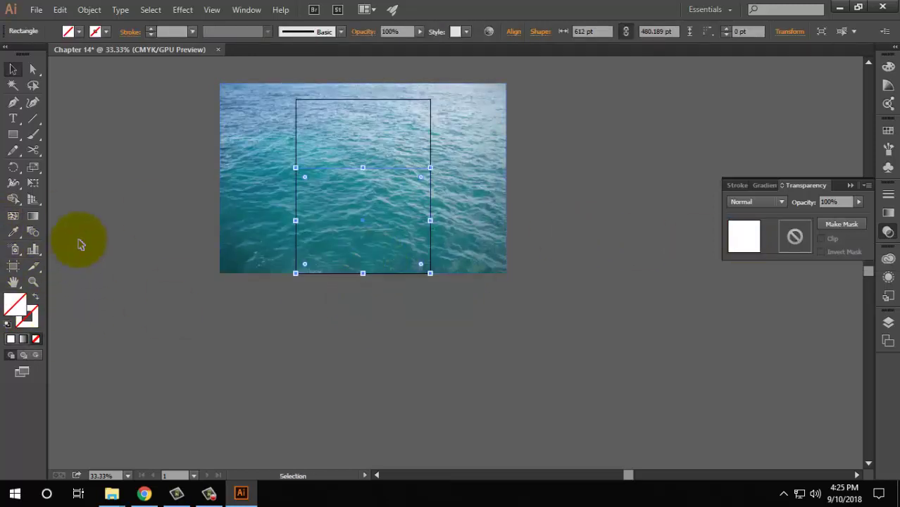
double_click(23, 315)
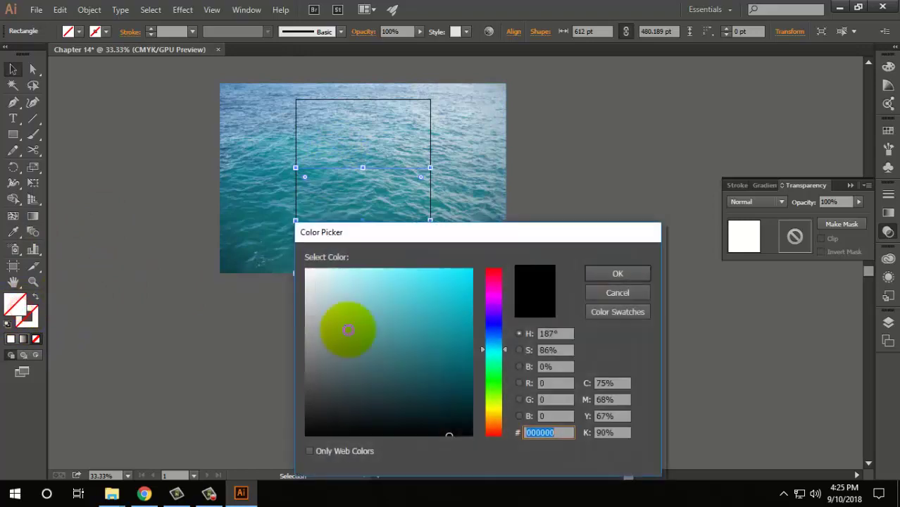
left_click(306, 414)
left_click(636, 280)
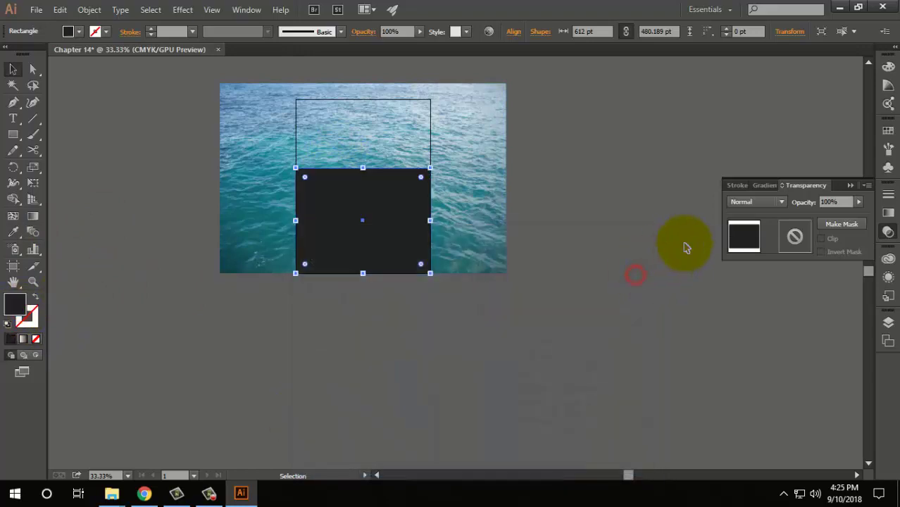
left_click_drag(125, 83, 568, 299)
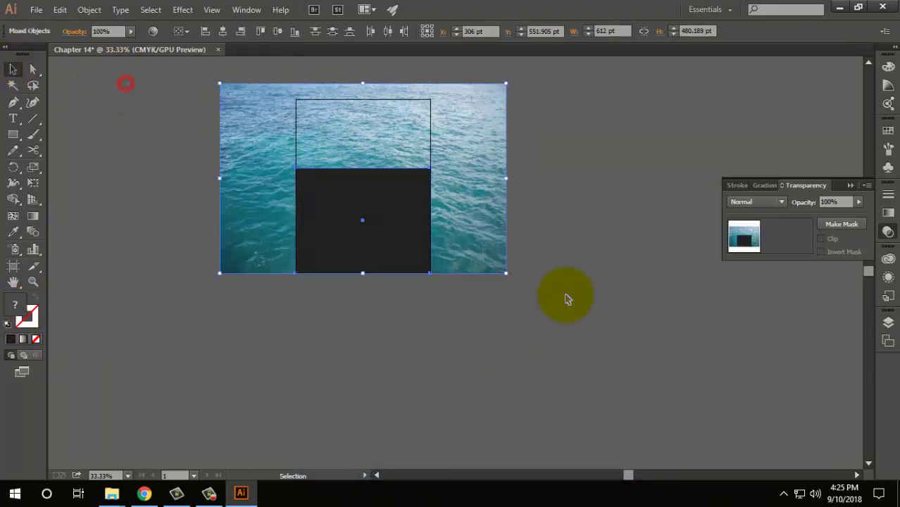
left_click(838, 225)
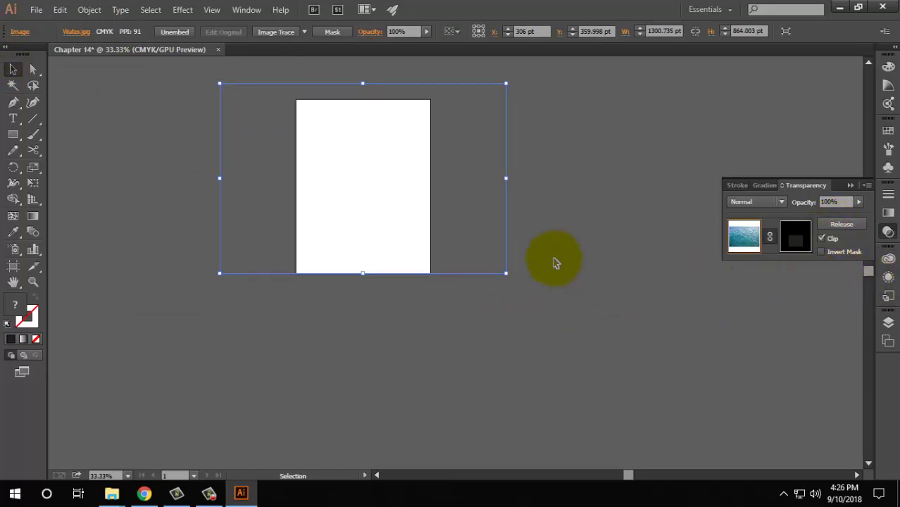
Step: Refill the rectangle white, redo Make Mask, and enter opacity mask editing
key("ctrl+z")
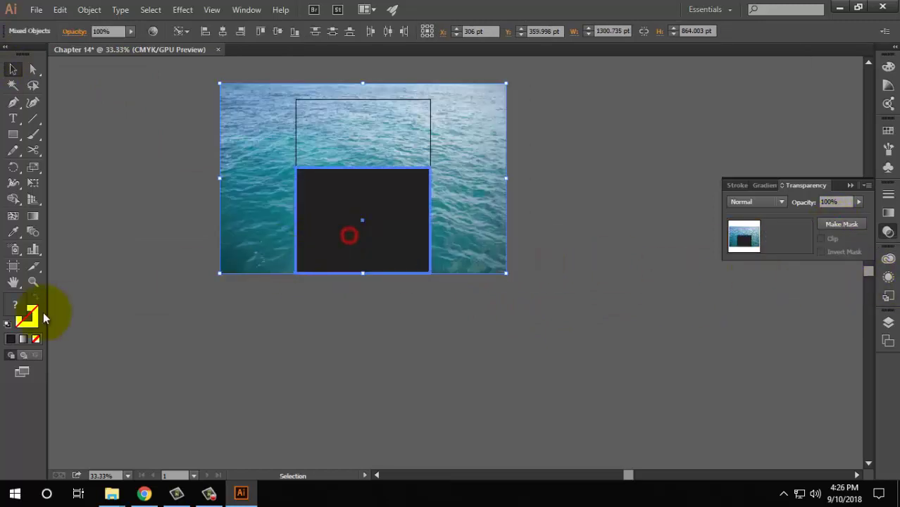
left_click(278, 373)
left_click(328, 262)
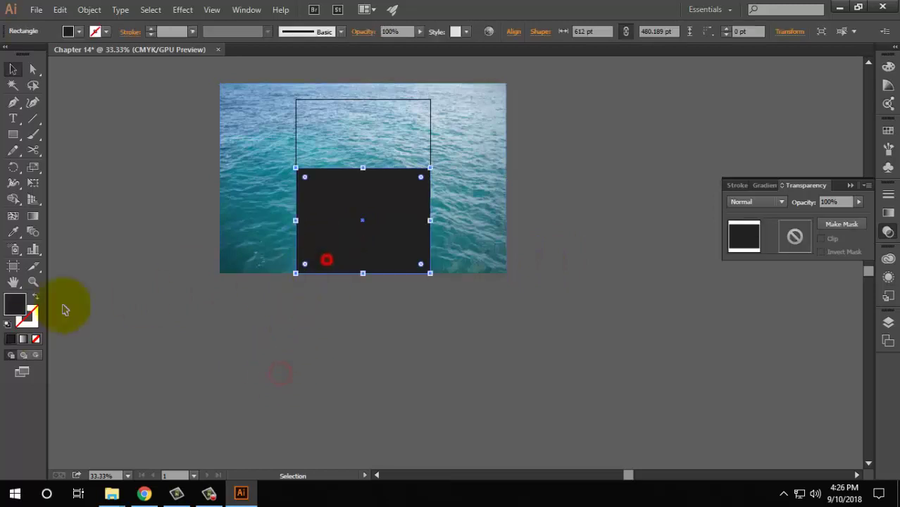
double_click(21, 304)
left_click_drag(358, 295, 307, 270)
left_click(594, 272)
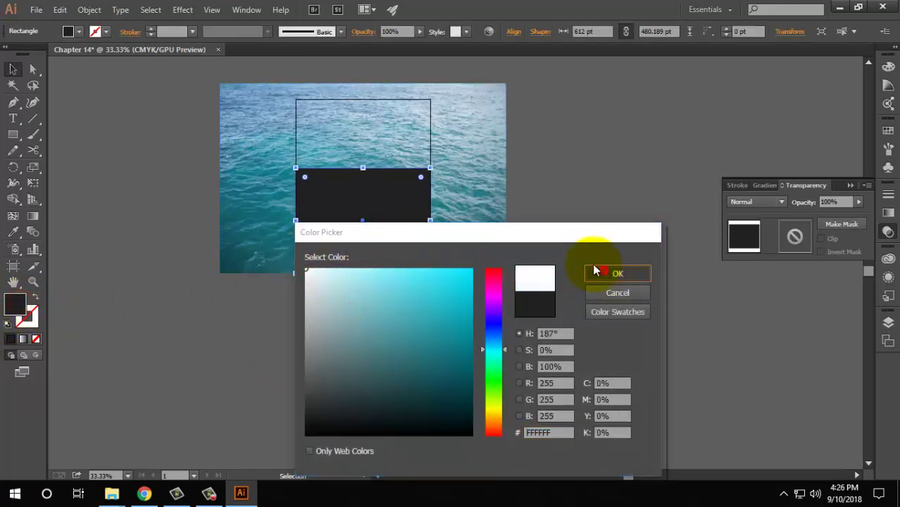
left_click_drag(148, 96, 533, 311)
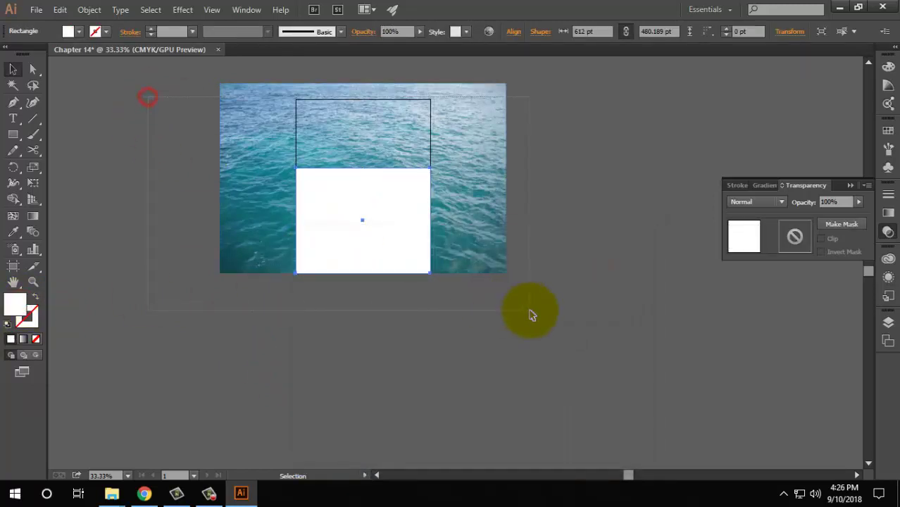
left_click(843, 225)
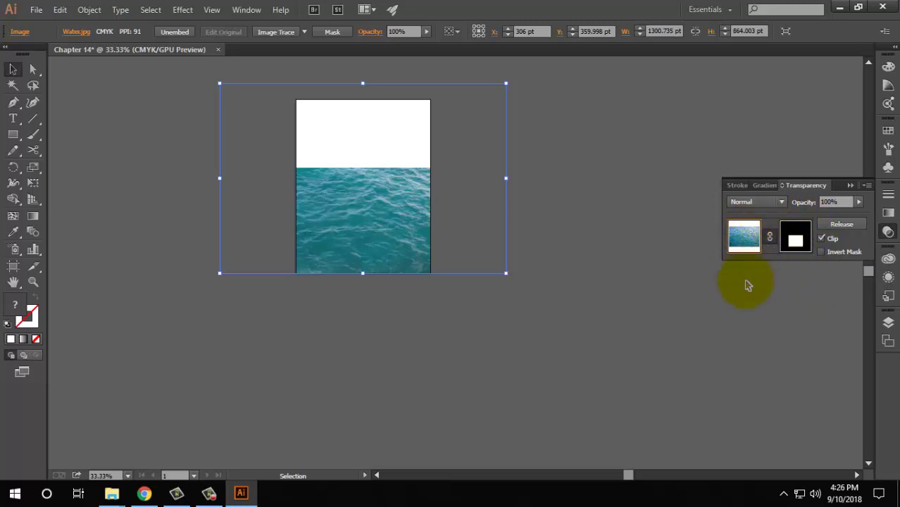
left_click(795, 236)
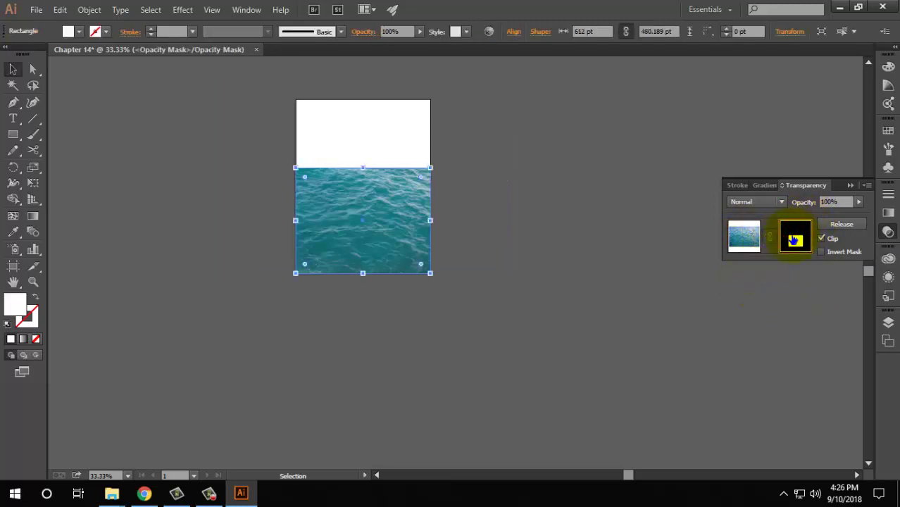
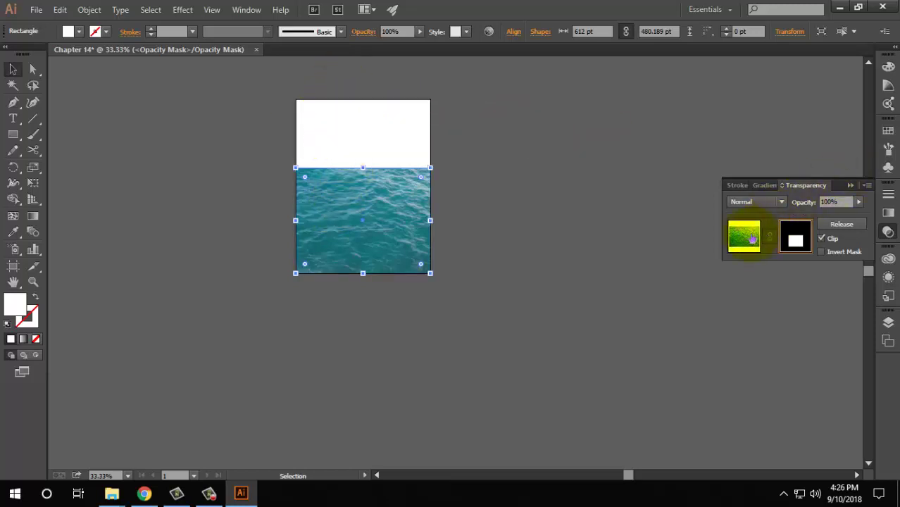
Step: Re-mask the water image with the white rectangle, keeping it on the artboard
left_click(845, 225)
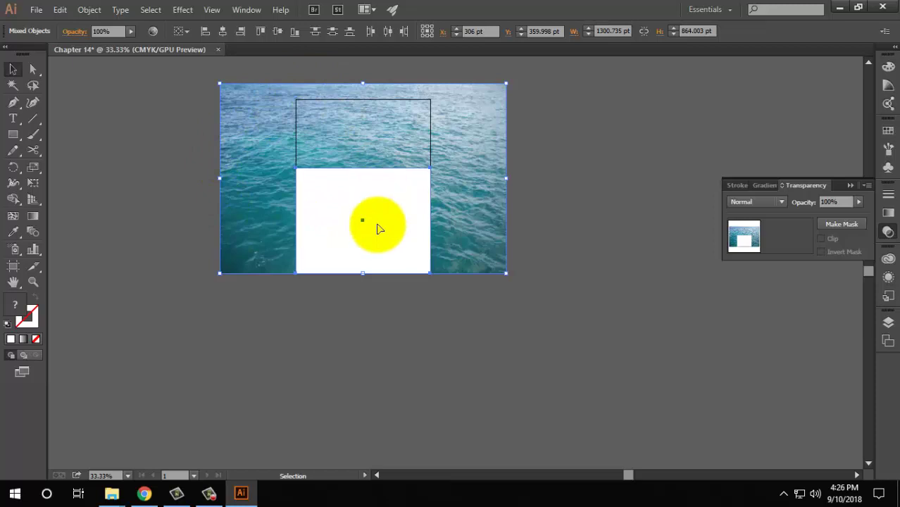
left_click(192, 104)
left_click_drag(260, 112, 485, 320)
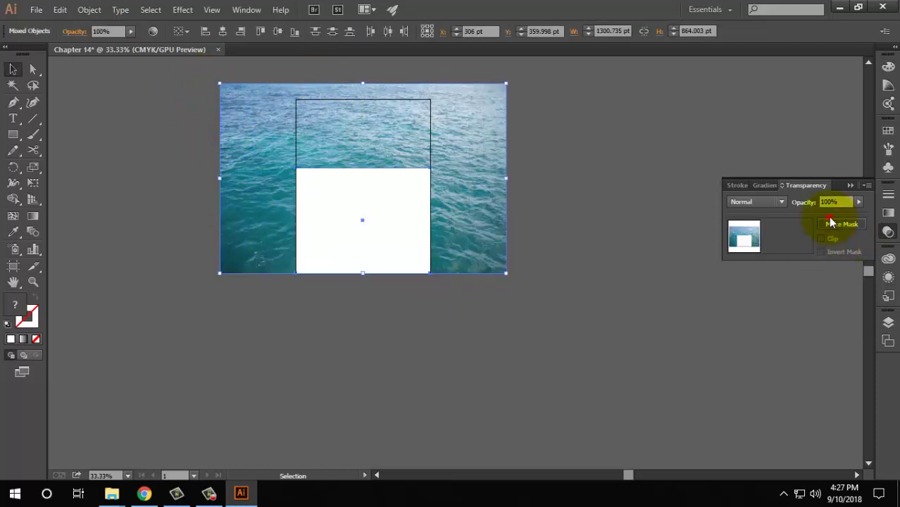
left_click(832, 223)
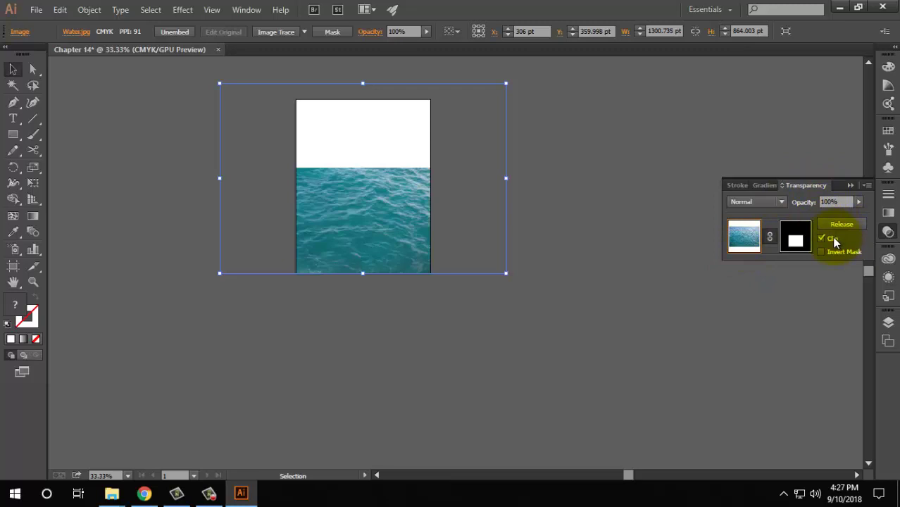
left_click_drag(368, 195, 621, 191)
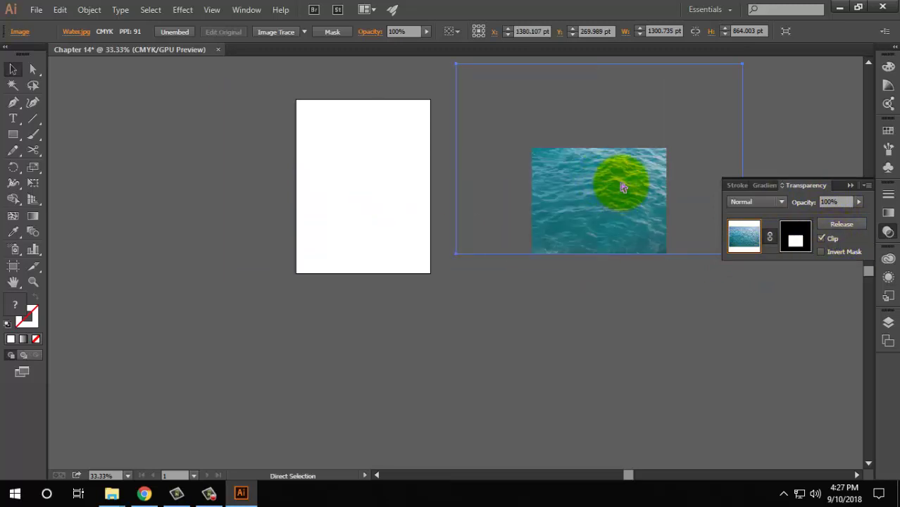
key("ctrl+z")
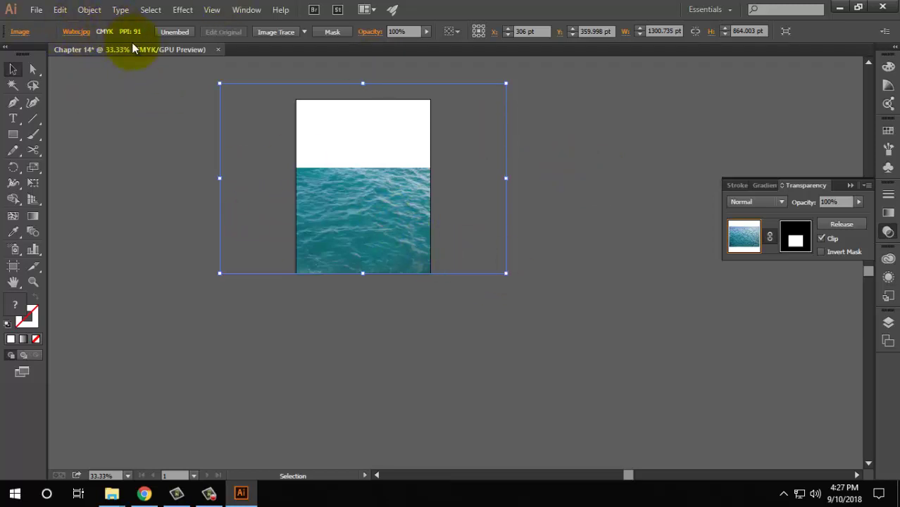
Step: Resize the opacity mask rectangle to 612 × 339.175 pt over the water's bottom strip
left_click(795, 238)
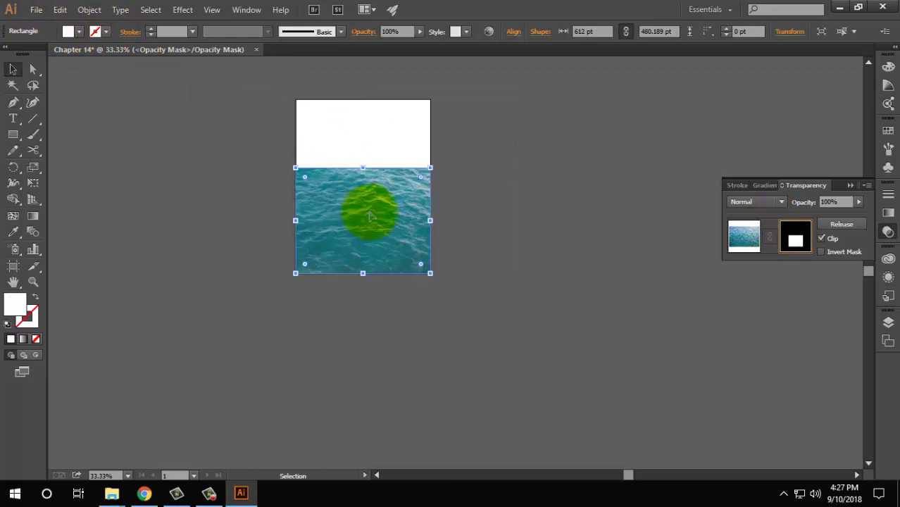
left_click_drag(363, 167, 363, 68)
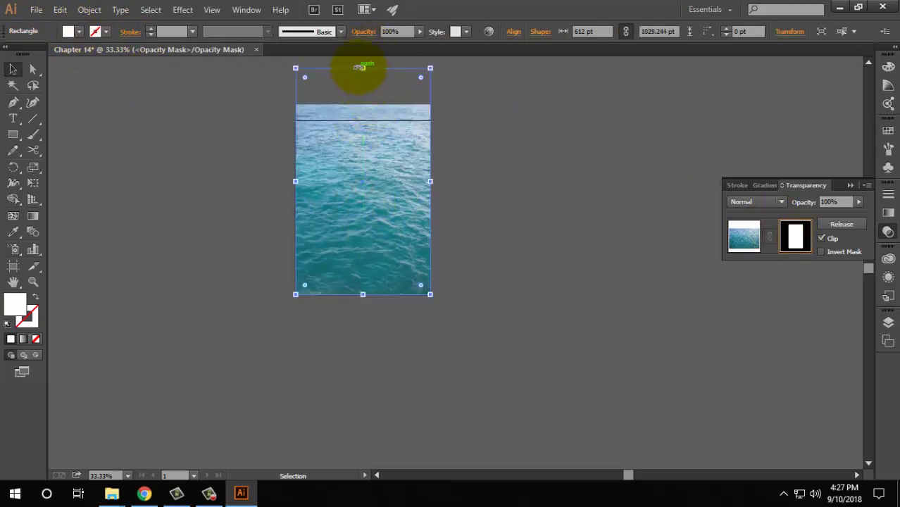
left_click_drag(360, 67, 363, 220)
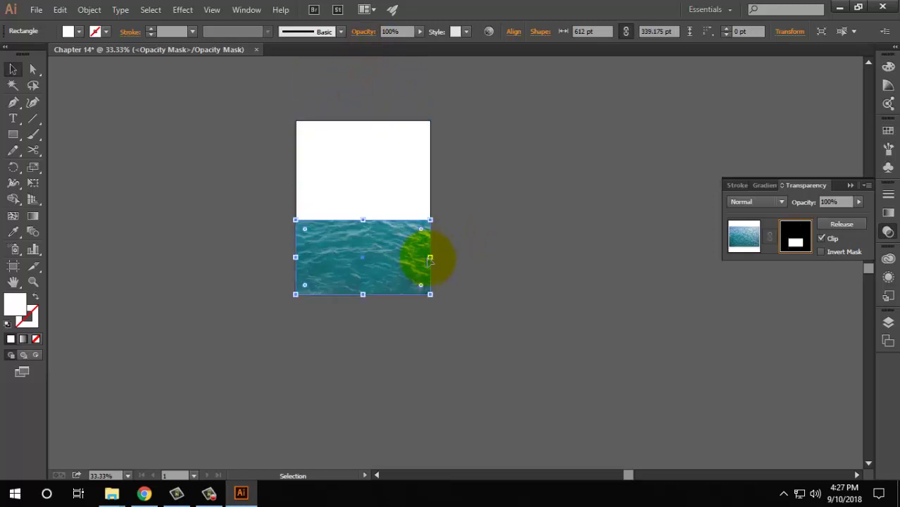
left_click(744, 235)
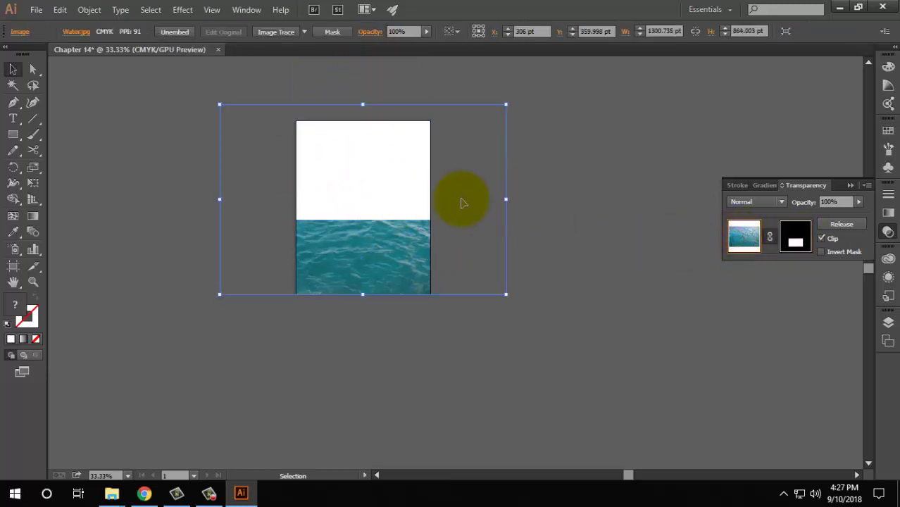
left_click(795, 236)
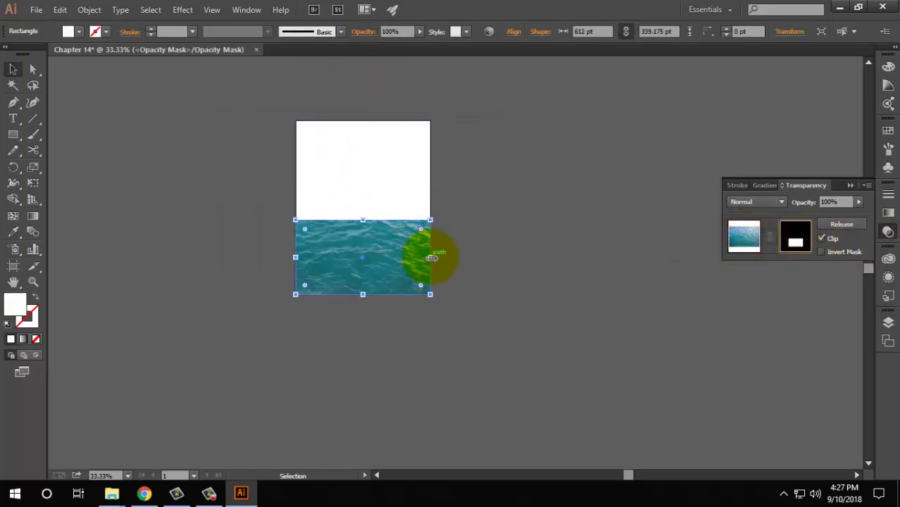
left_click_drag(431, 258, 509, 241)
left_click_drag(402, 220, 402, 61)
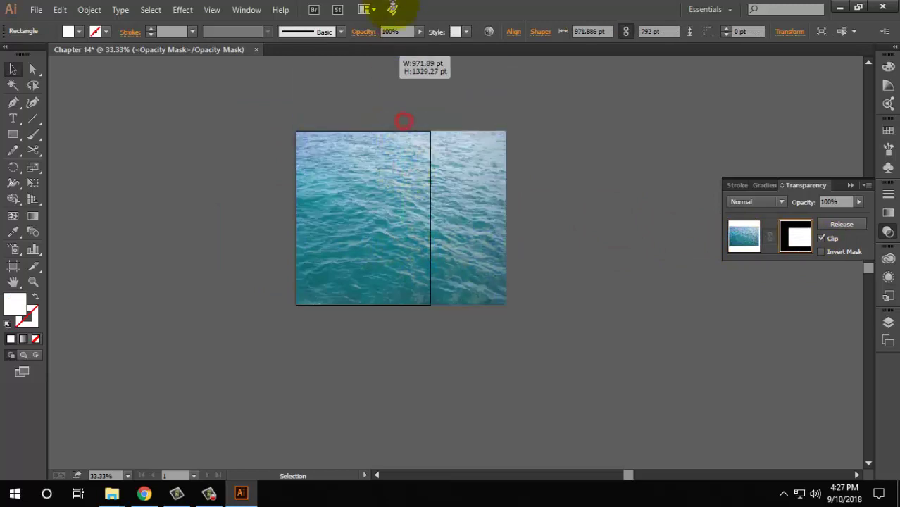
key("ctrl+z")
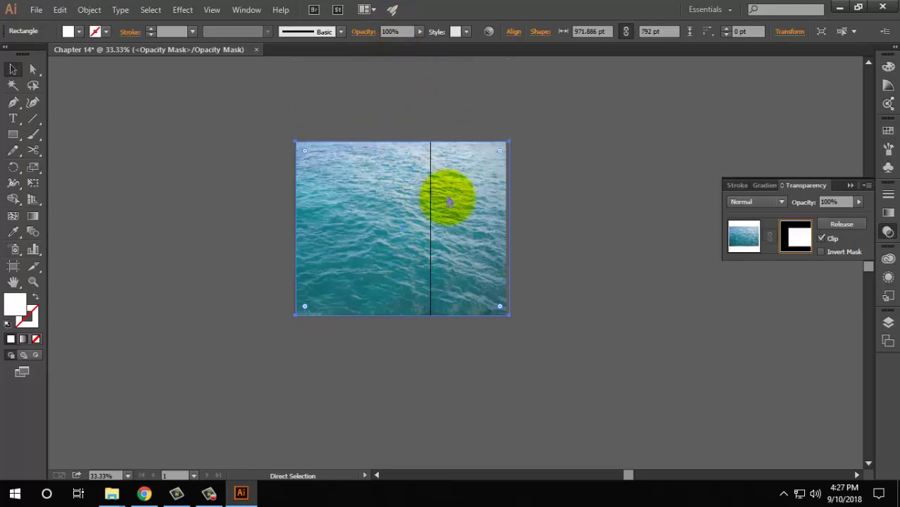
key("ctrl+z")
key("ctrl+z")
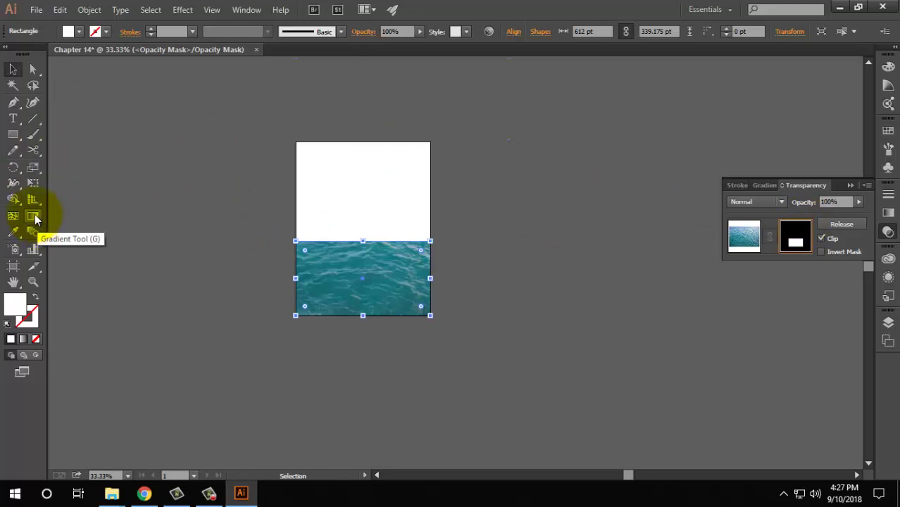
Step: Fill the mask rectangle with the default white-to-black linear gradient
left_click(33, 217)
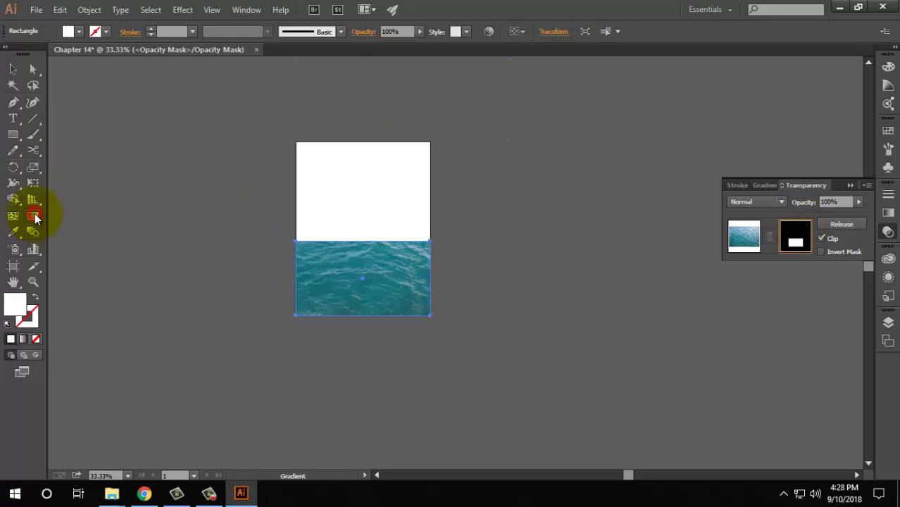
left_click(355, 282)
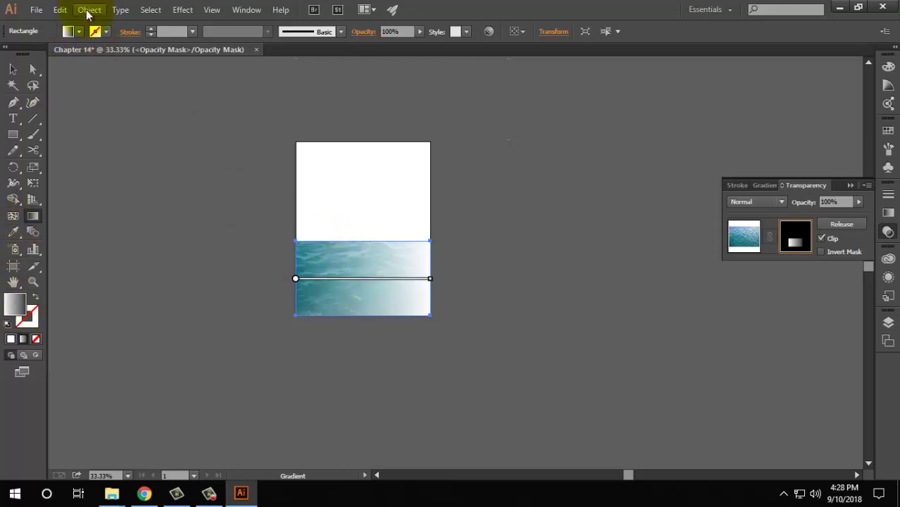
left_click(68, 32)
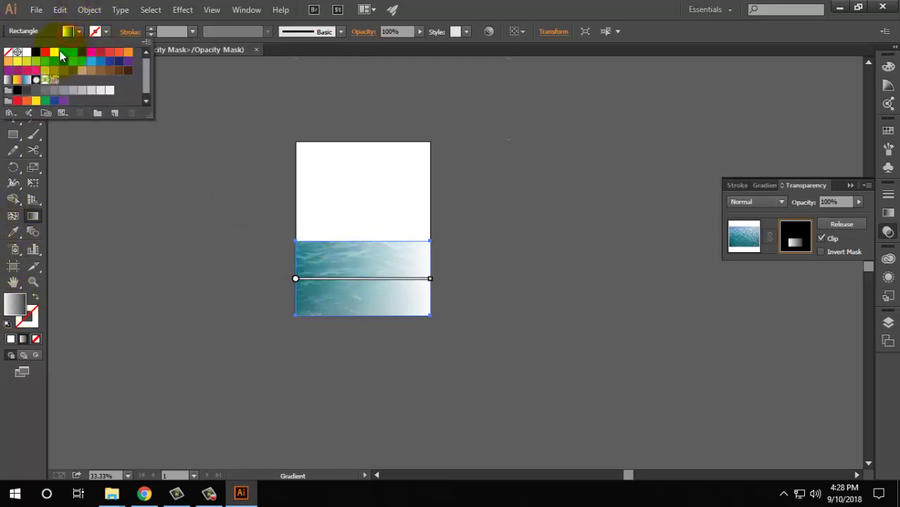
left_click(541, 6)
Step: Review the mask gradient in the Gradient and Transparency panels
left_click(888, 213)
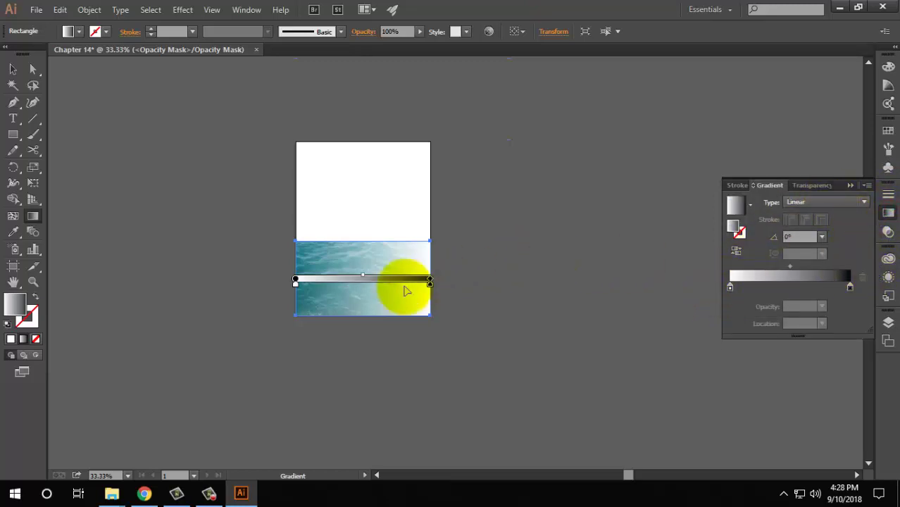
mouse_move(362, 279)
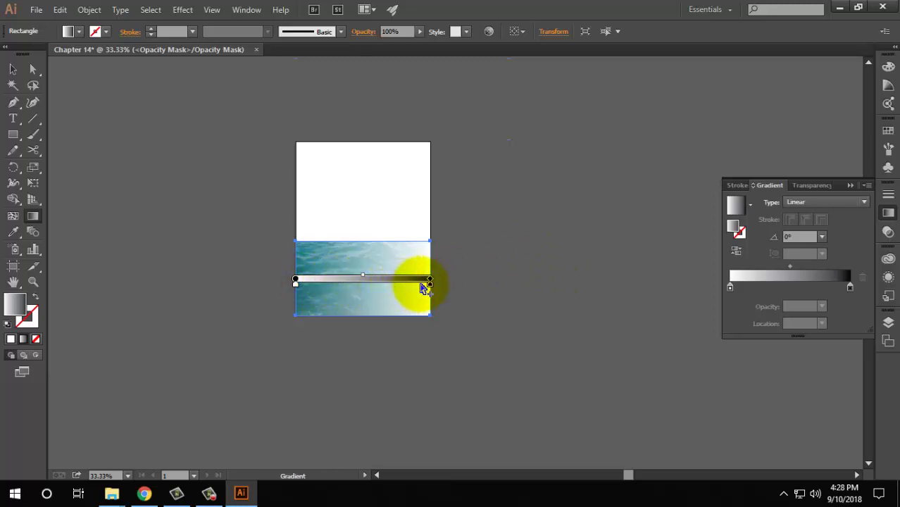
left_click(852, 186)
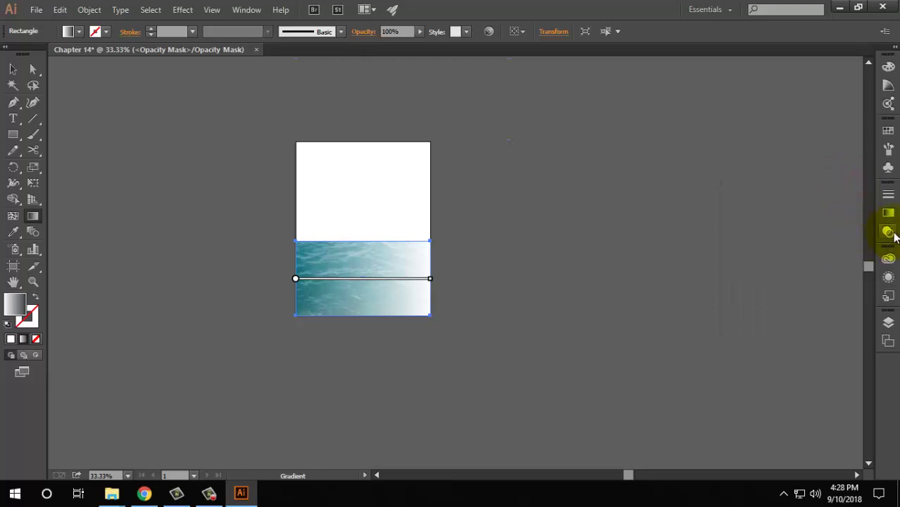
left_click(887, 195)
left_click(812, 186)
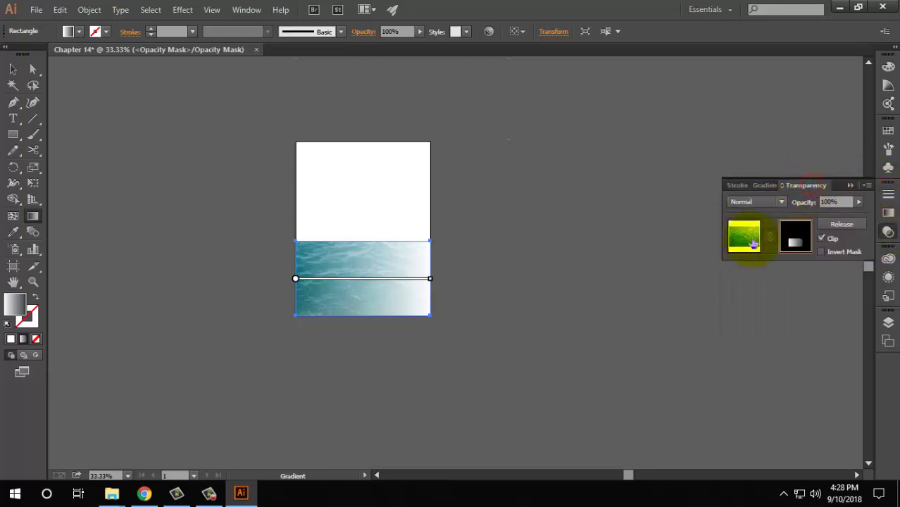
left_click(319, 278)
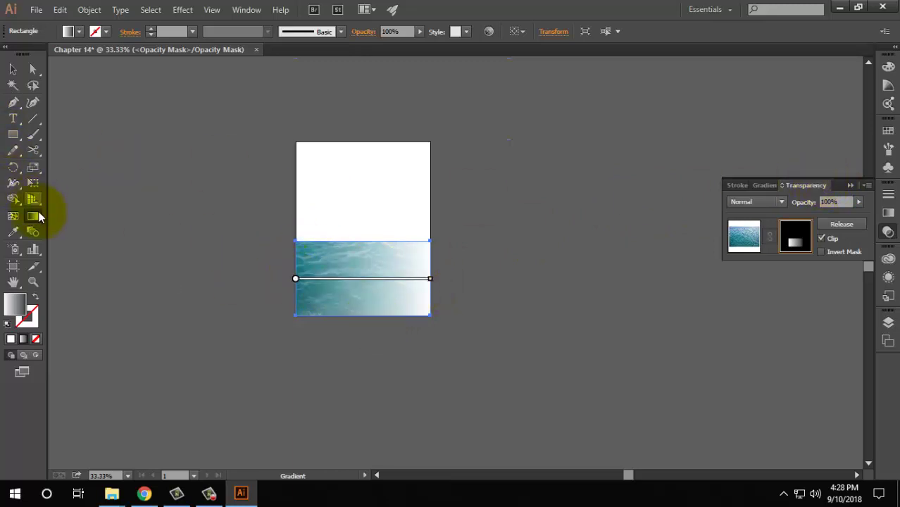
Step: Redirect the mask gradient to run vertically from bottom to top of the water
mouse_move(361, 317)
left_mouse_down()
mouse_move(362, 238)
mouse_move(363, 317)
left_mouse_up()
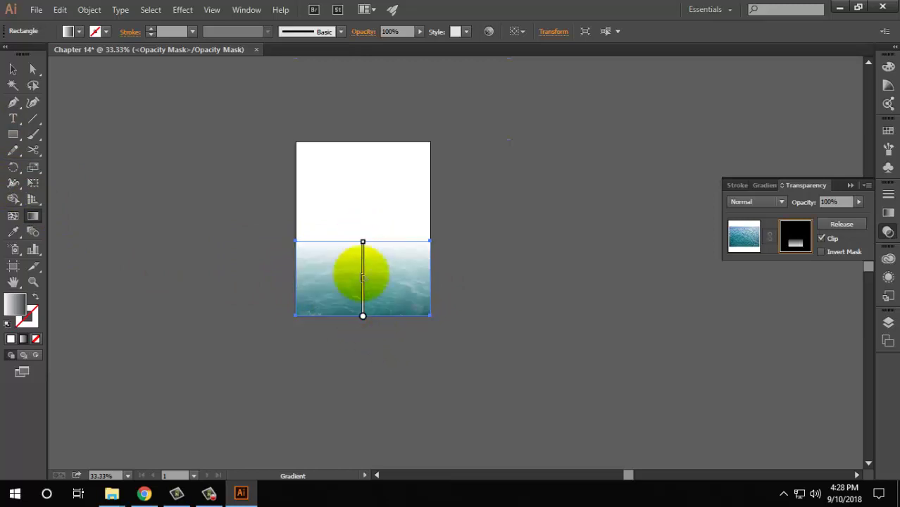
left_click(885, 214)
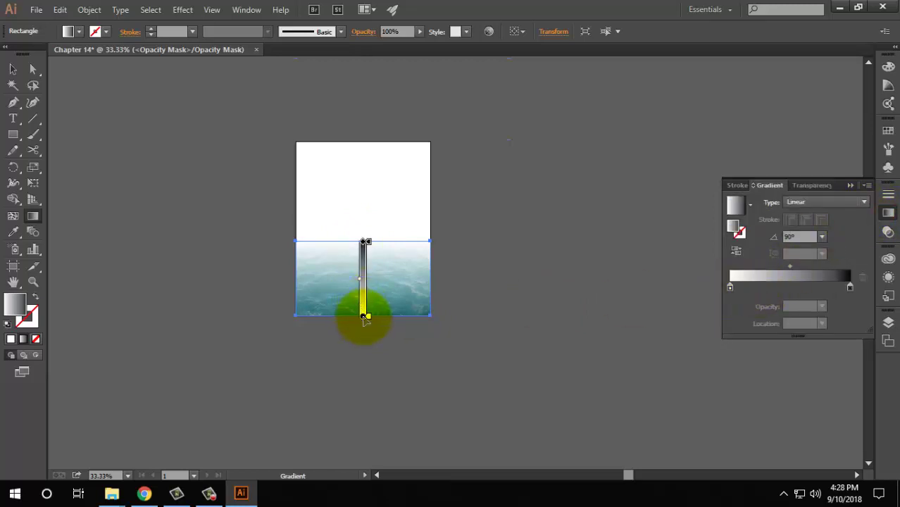
left_click_drag(364, 316, 368, 252)
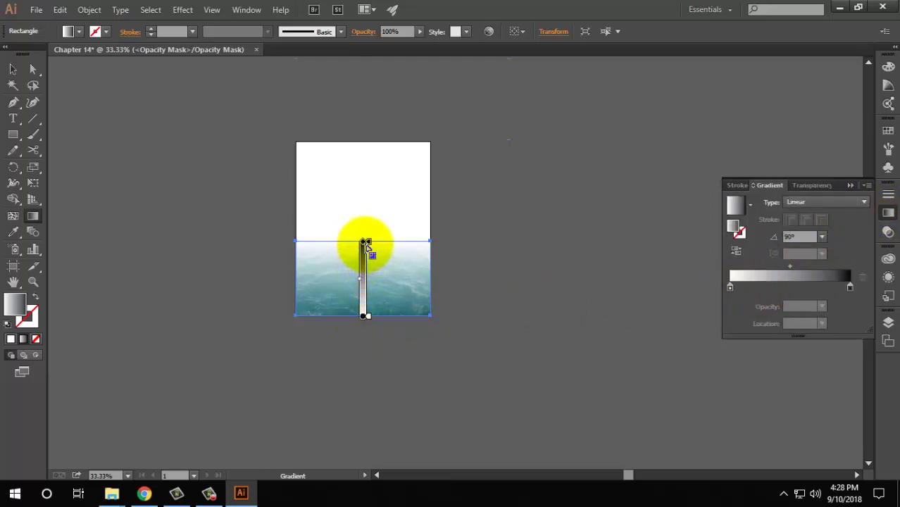
key("ctrl+1")
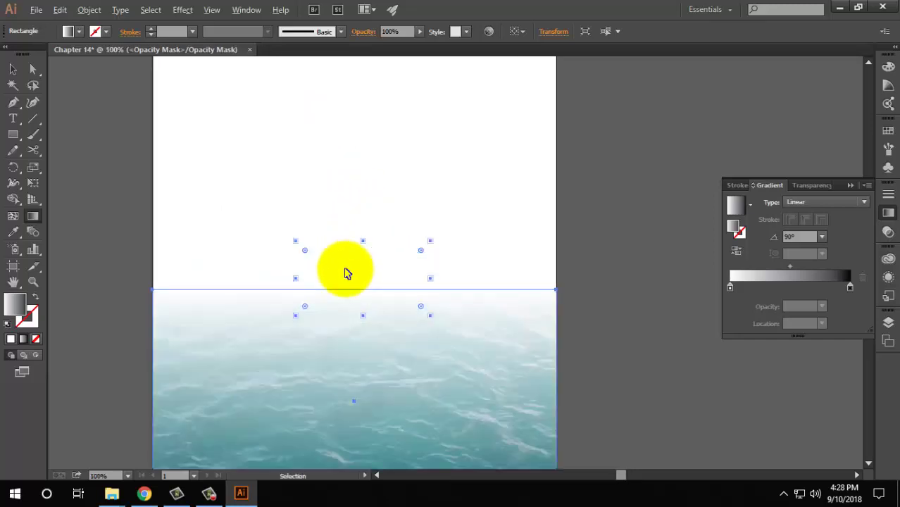
left_click_drag(324, 221, 382, 81)
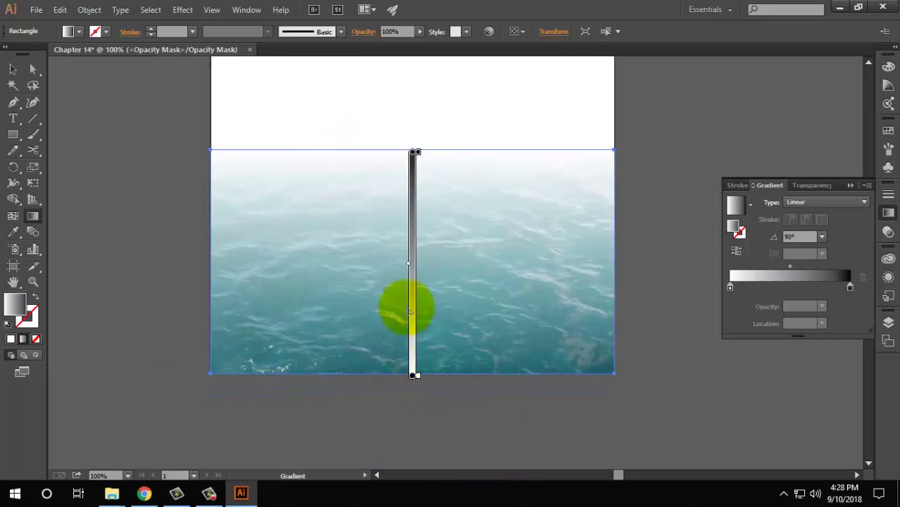
left_click_drag(415, 153, 416, 183)
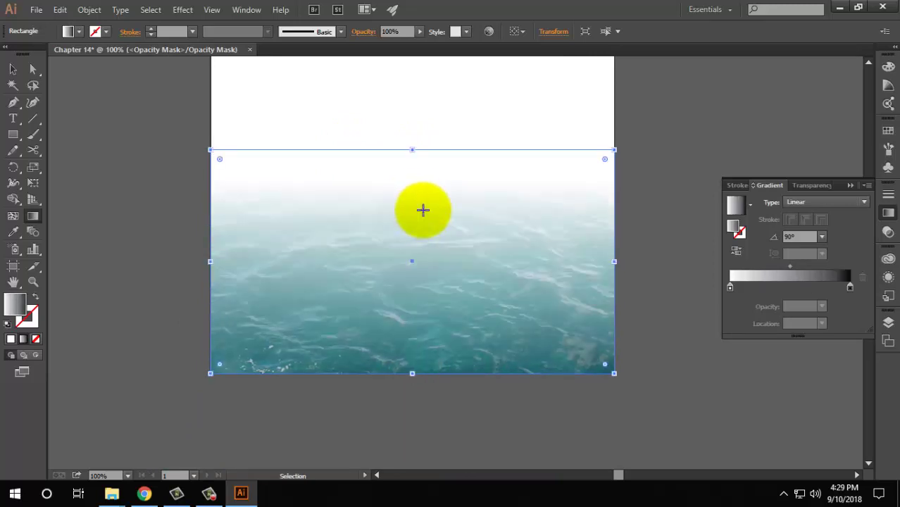
left_click_drag(412, 182, 412, 238)
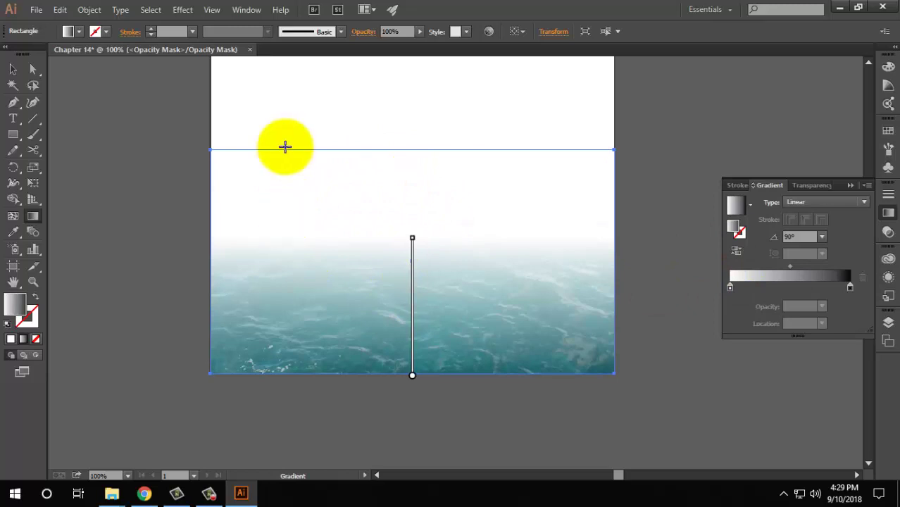
Step: Set the gradient's white end at the water's top edge so it fades to white
left_click(850, 186)
left_click(889, 197)
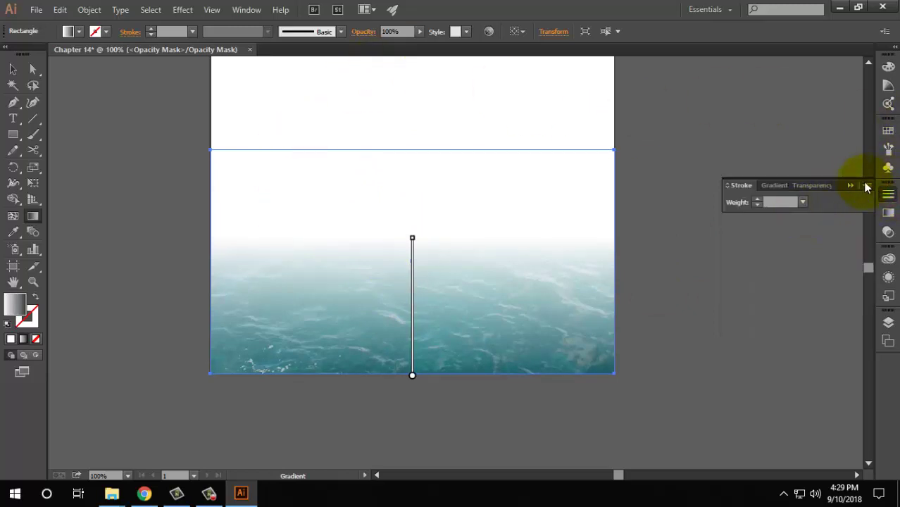
left_click(810, 185)
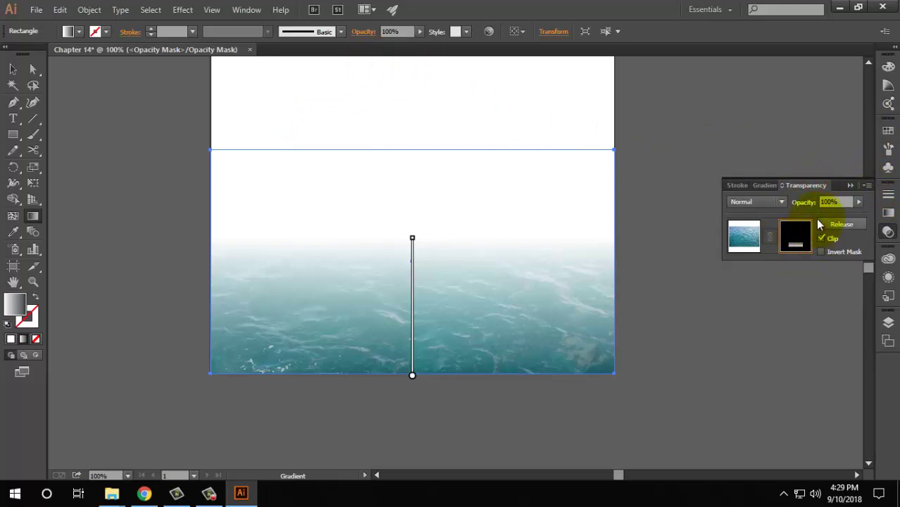
left_click_drag(413, 238, 413, 229)
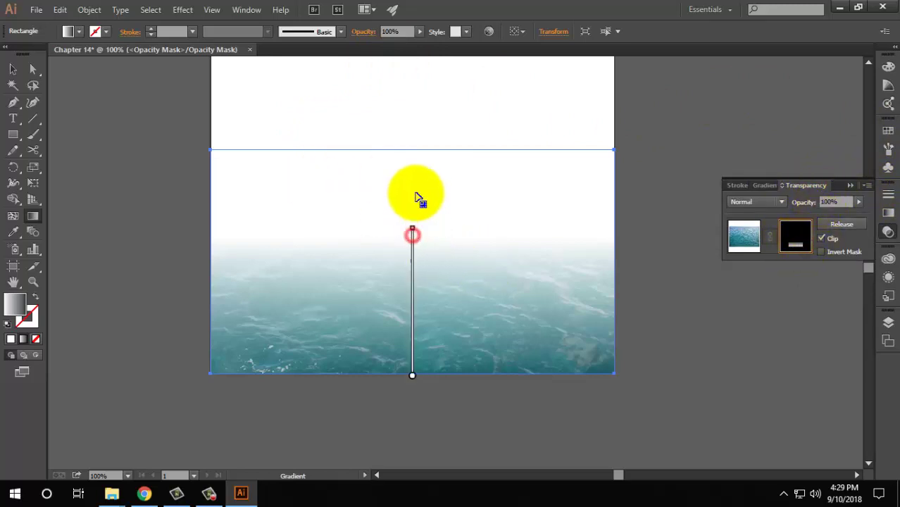
left_click_drag(416, 198, 413, 146)
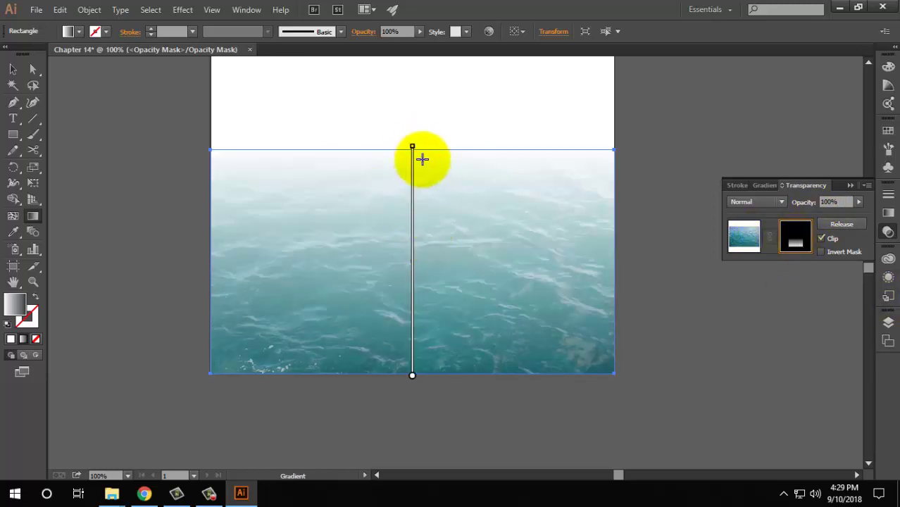
mouse_move(412, 148)
left_mouse_down()
mouse_move(420, 106)
mouse_move(416, 152)
left_mouse_up()
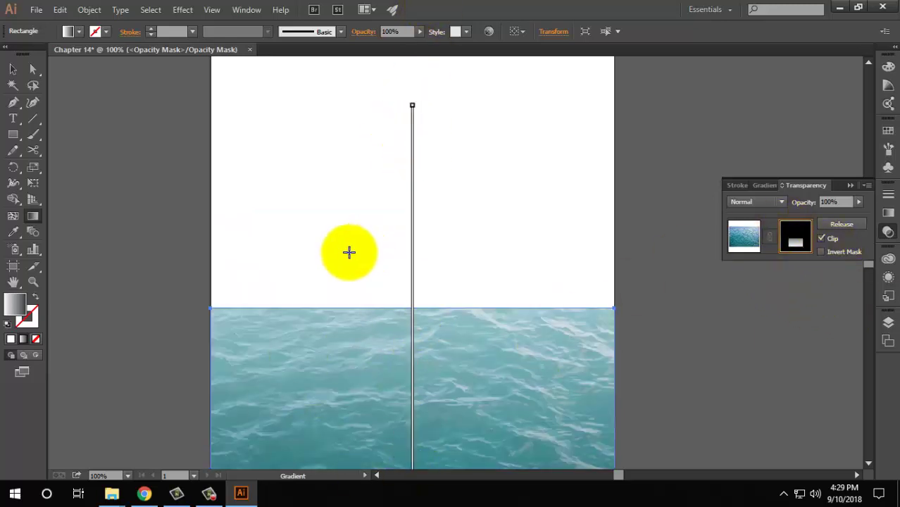
mouse_move(413, 147)
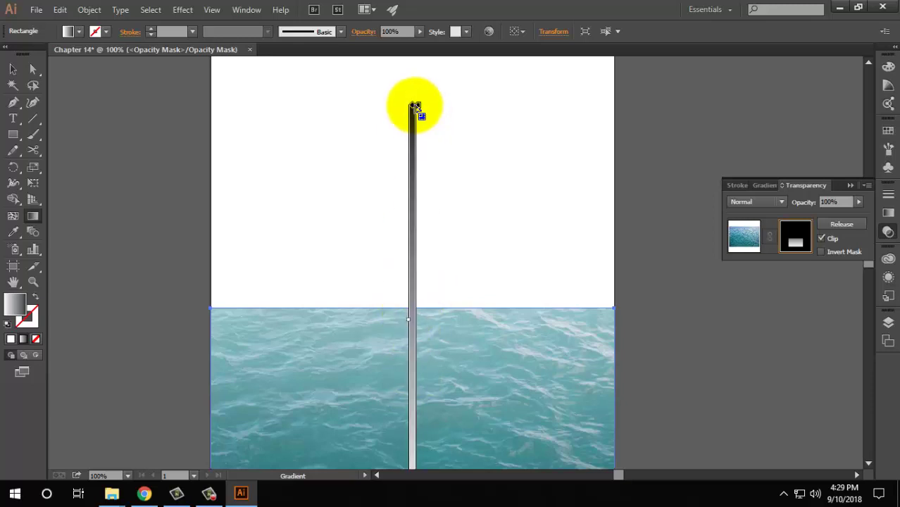
left_click_drag(414, 106, 413, 316)
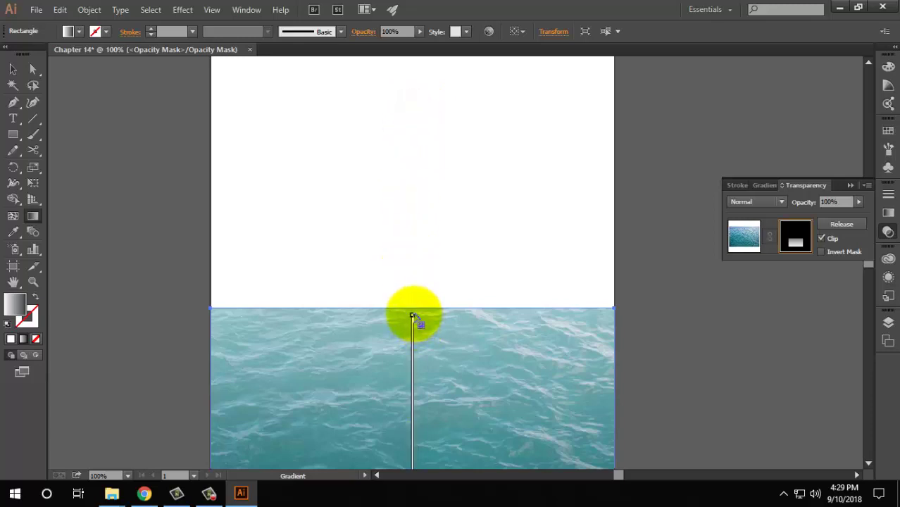
left_click_drag(375, 388, 429, 213)
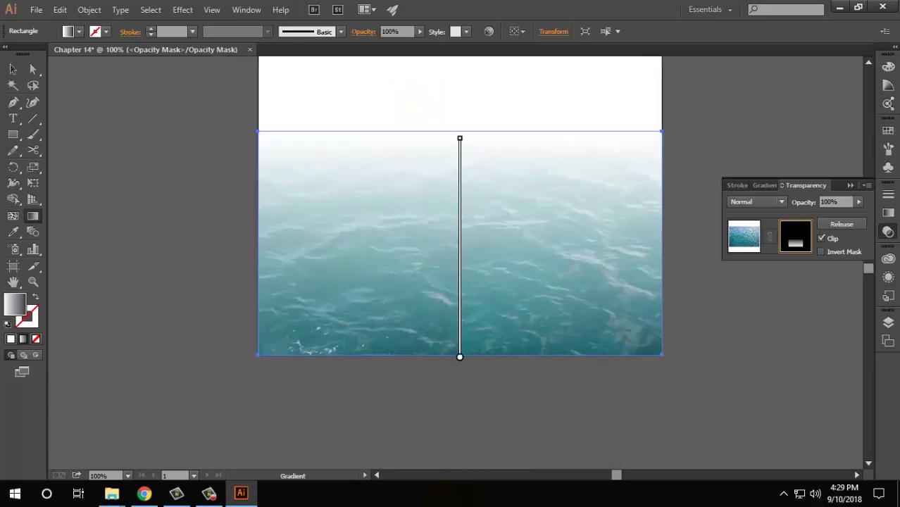
left_click(12, 68)
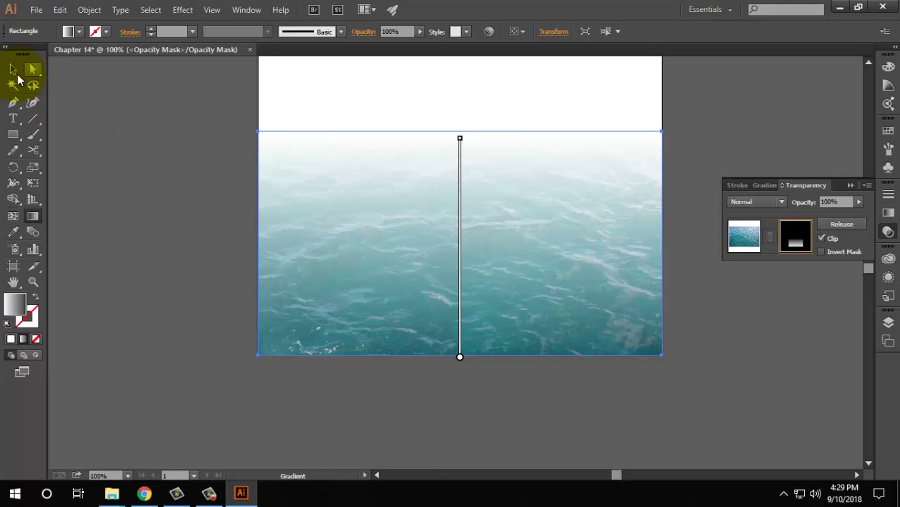
left_click(134, 159)
scroll(196, 175, "down", 3)
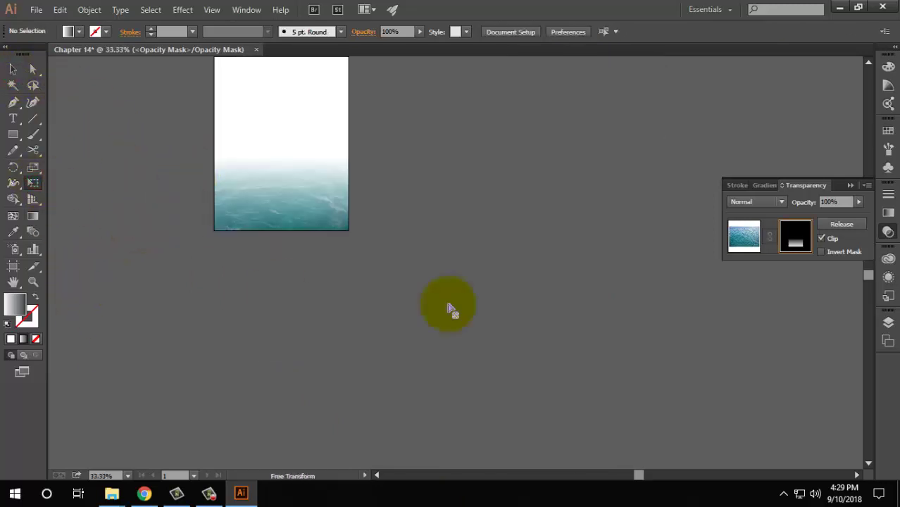
left_click_drag(453, 170, 664, 329)
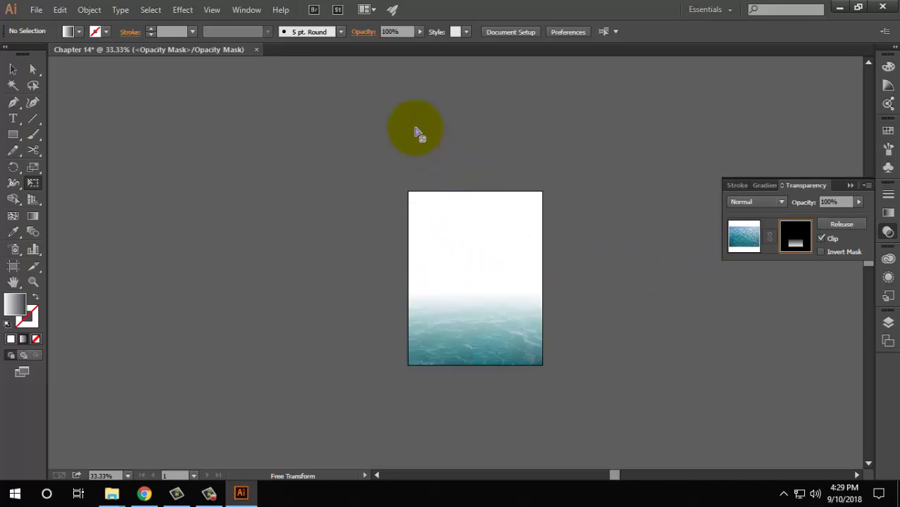
scroll(598, 293, "up", 2)
scroll(601, 288, "up", 3)
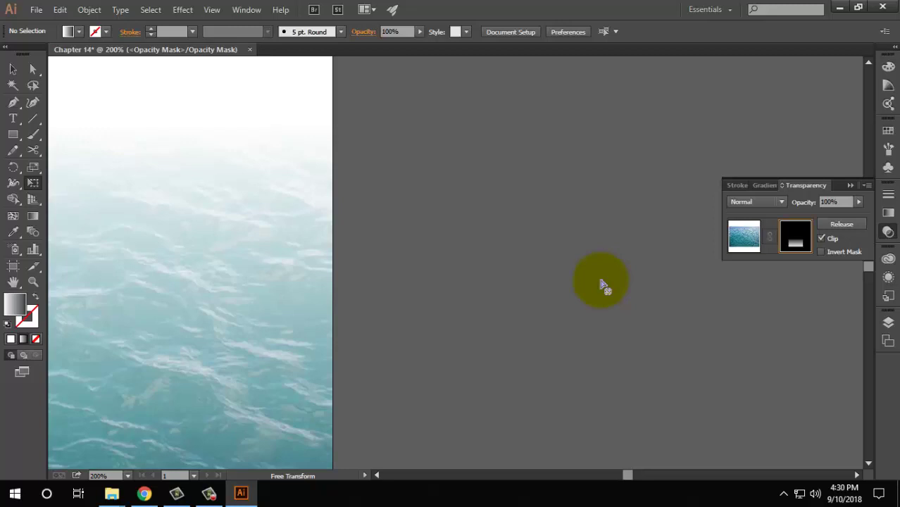
left_click_drag(249, 334, 557, 180)
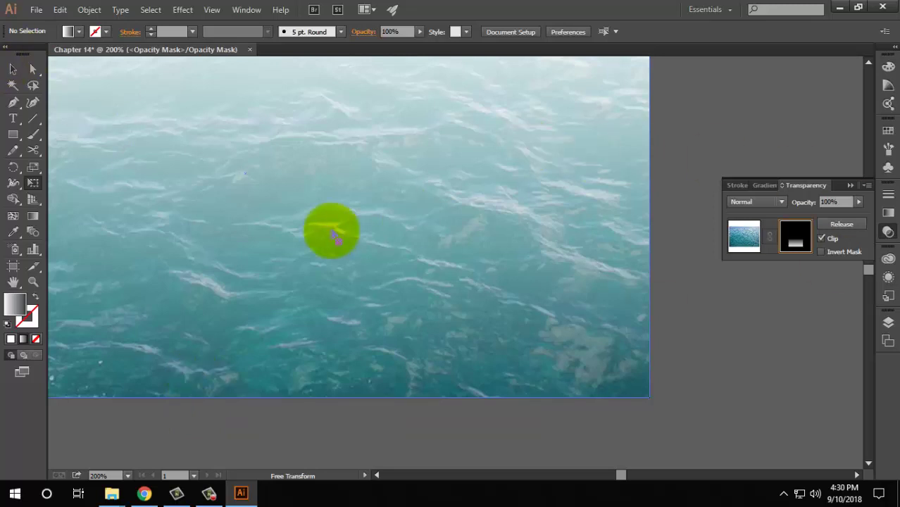
left_click_drag(354, 226, 551, 263)
scroll(539, 243, "down", 1)
scroll(458, 282, "down", 2)
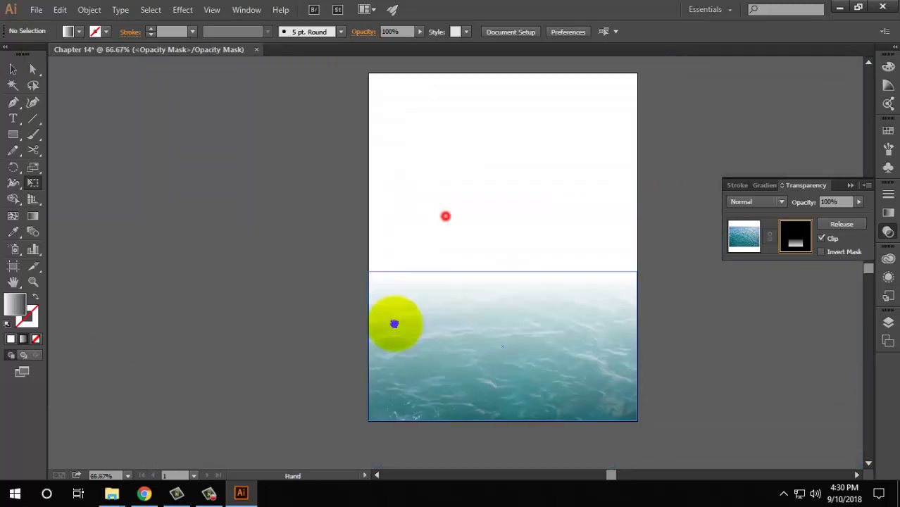
left_click(35, 9)
Step: Place Lilypads.psd, then cut the copy that landed inside the opacity mask
left_click(70, 238)
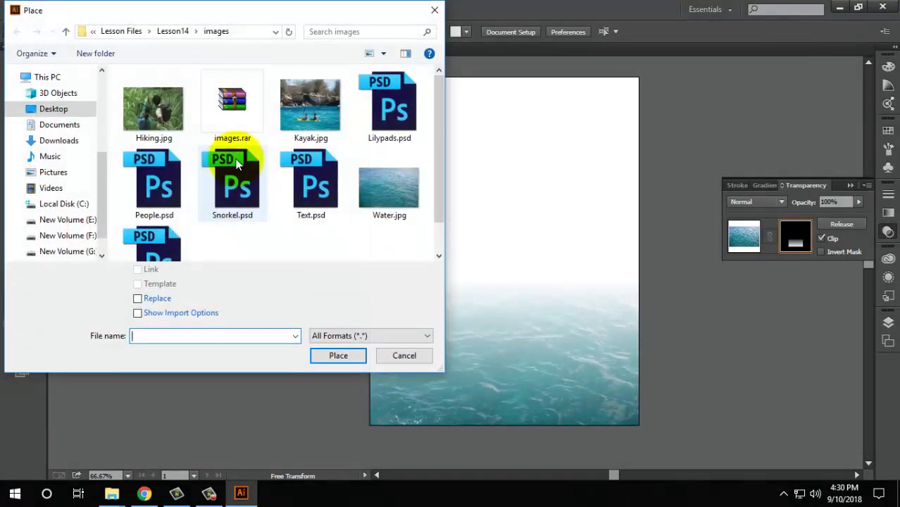
scroll(381, 152, "down", 1)
left_click(177, 148)
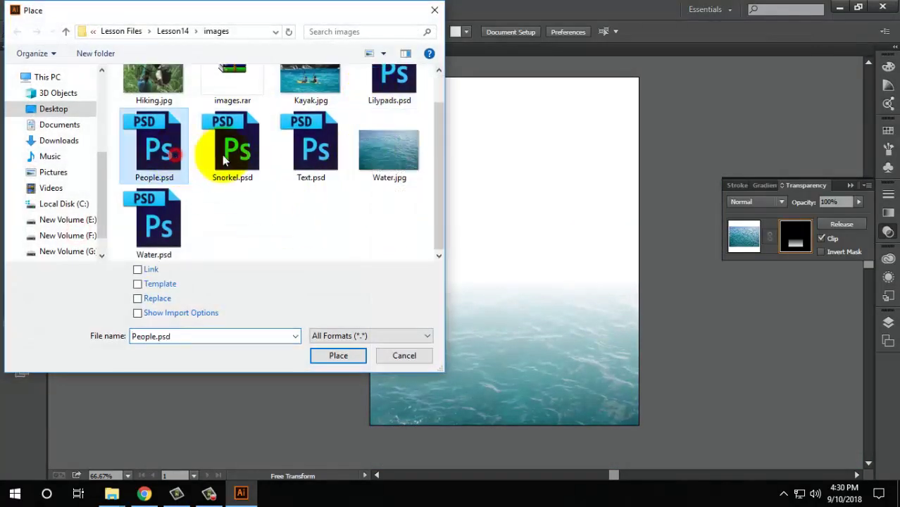
left_click(229, 148)
scroll(233, 197, "up", 1)
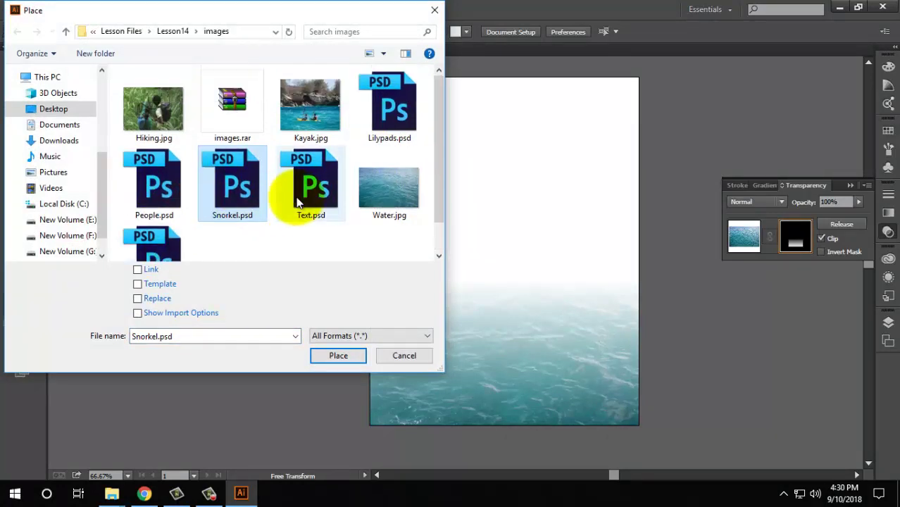
left_click(424, 102)
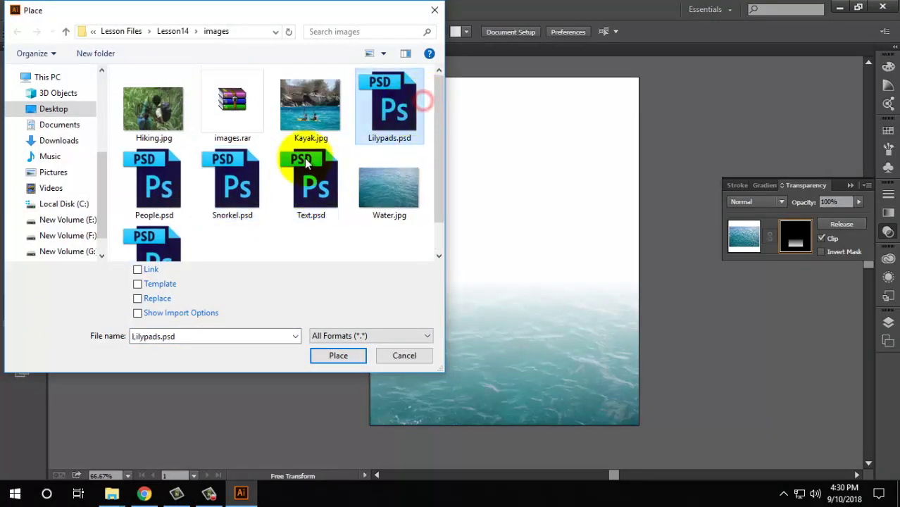
left_click(339, 359)
left_click(199, 186)
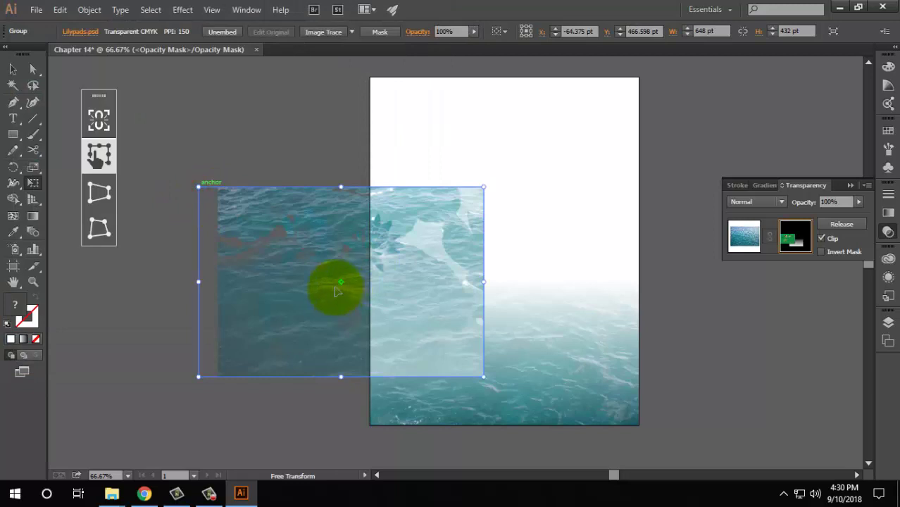
left_click_drag(338, 292, 220, 313)
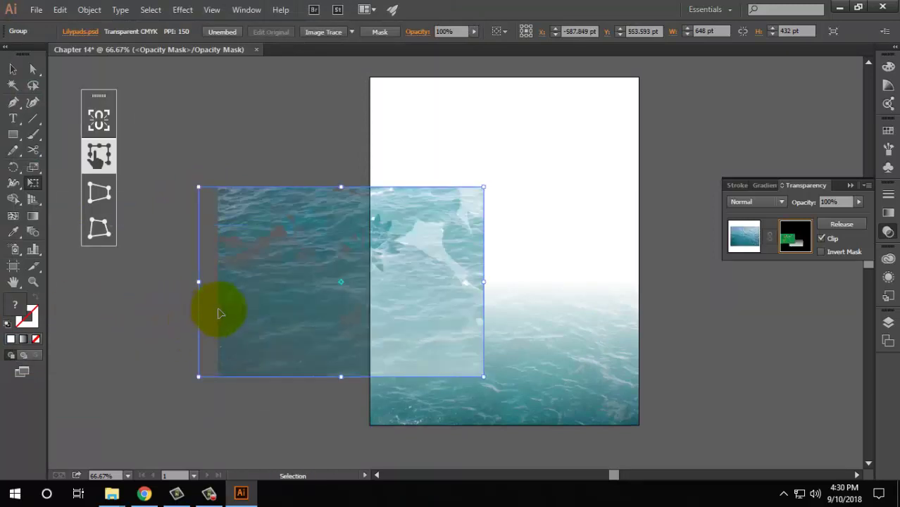
key("ctrl+x")
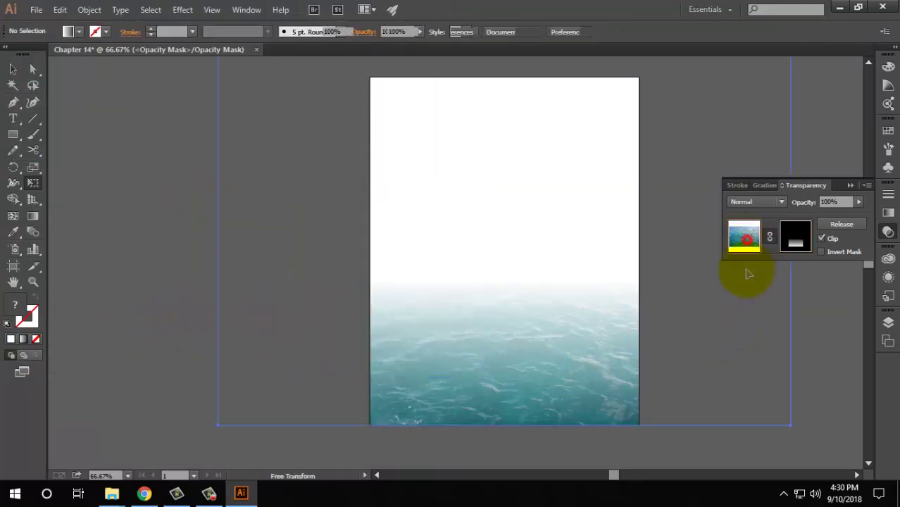
Step: Exit mask editing and load Lilypads.psd from the Lesson14 images folder for placing
left_click(744, 237)
left_click(36, 9)
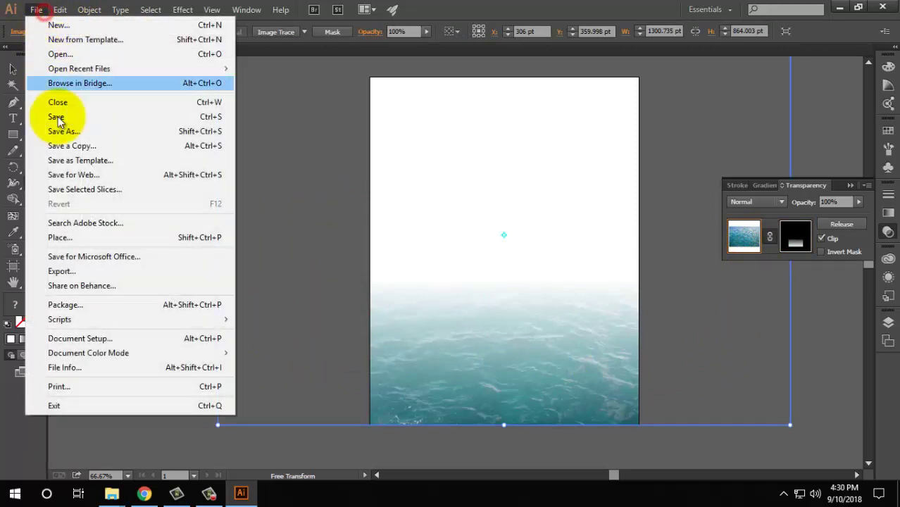
left_click(56, 237)
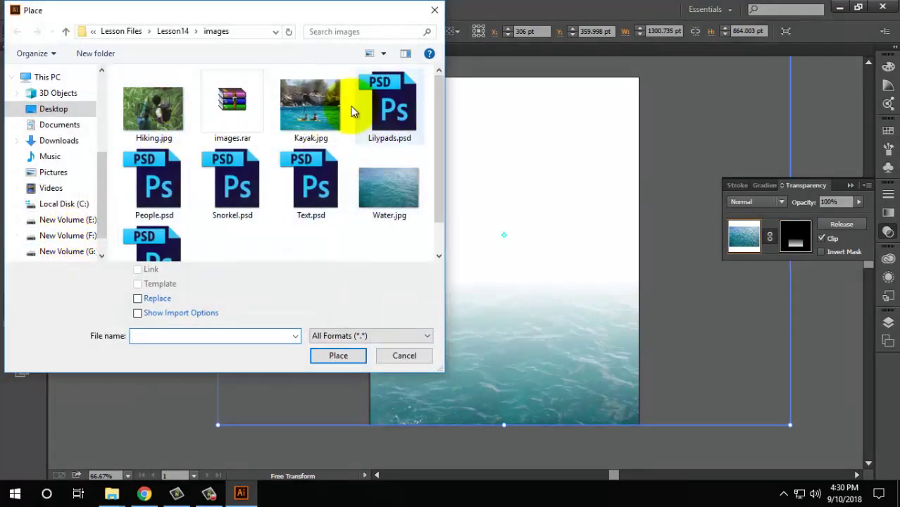
left_click(403, 119)
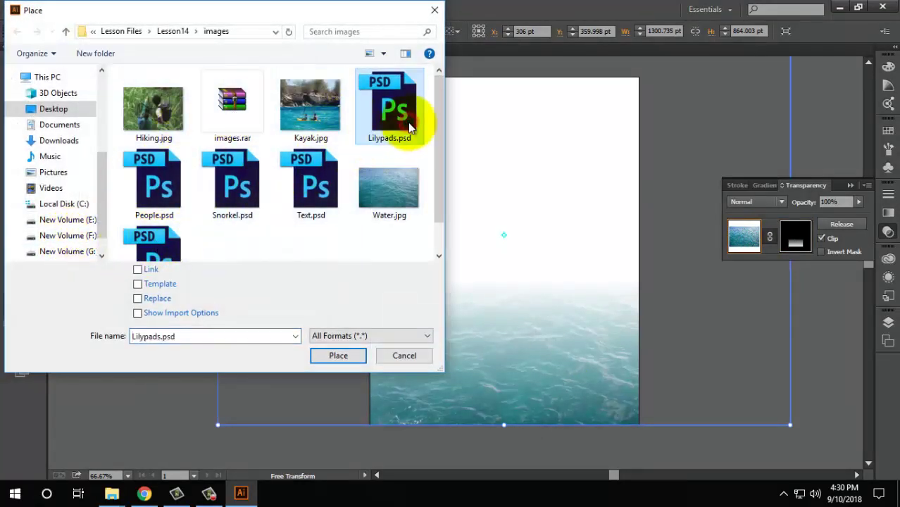
left_click(338, 356)
key("ctrl+minus")
key("ctrl+minus")
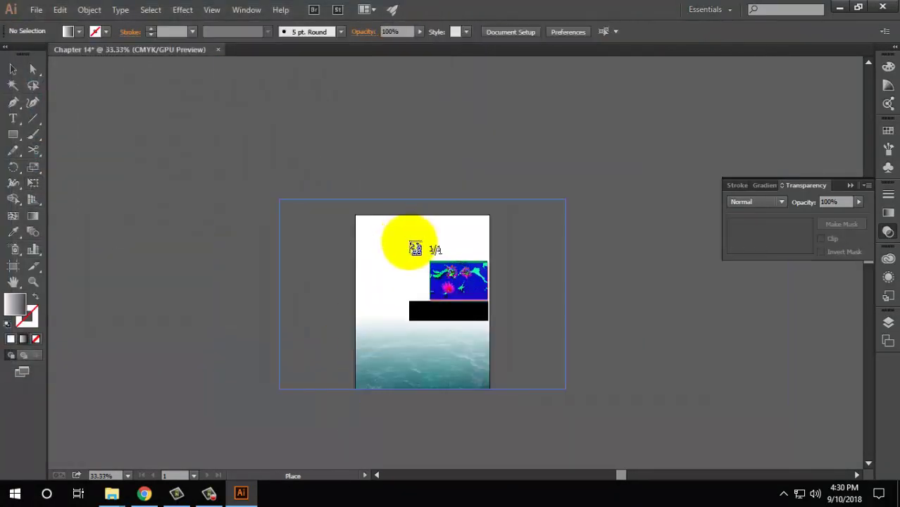
Step: Drop the lilypads image onto the poster over the artboard's top half
left_click(622, 233)
left_click_drag(576, 353, 431, 348)
left_click_drag(542, 283, 293, 272)
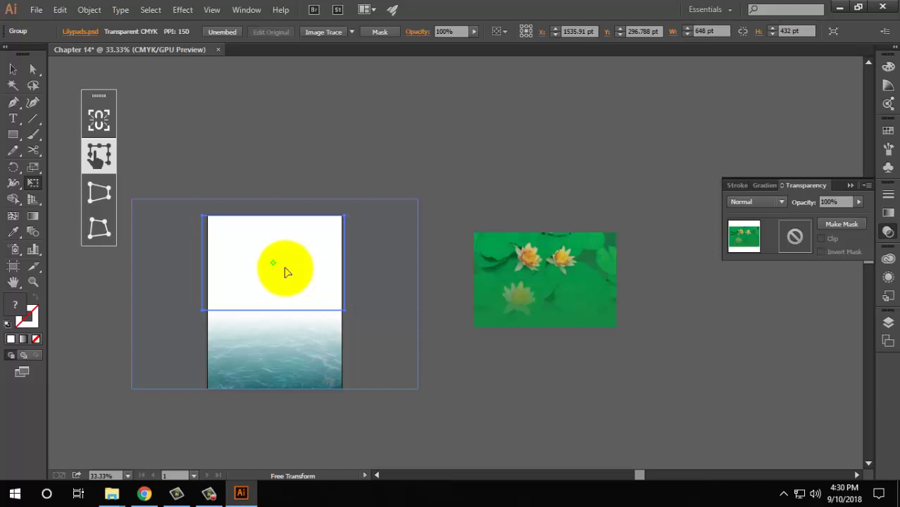
left_click_drag(288, 274, 285, 274)
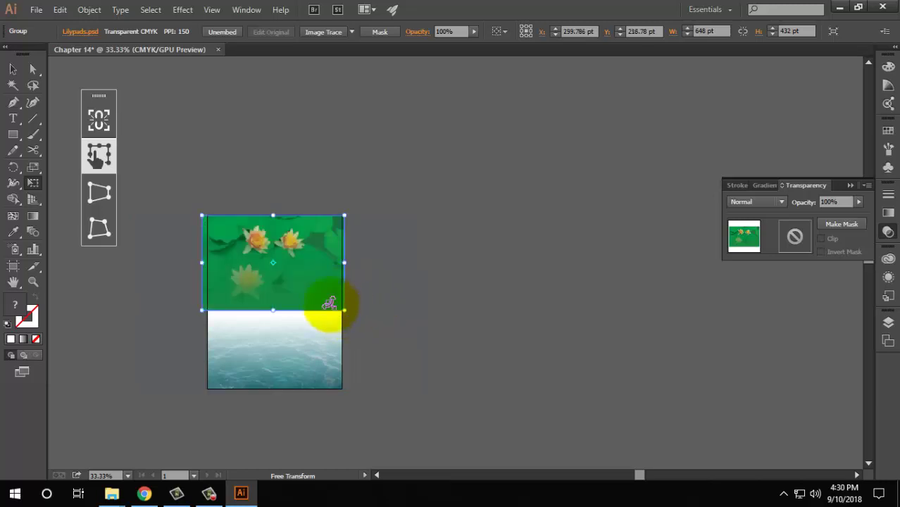
left_click(13, 68)
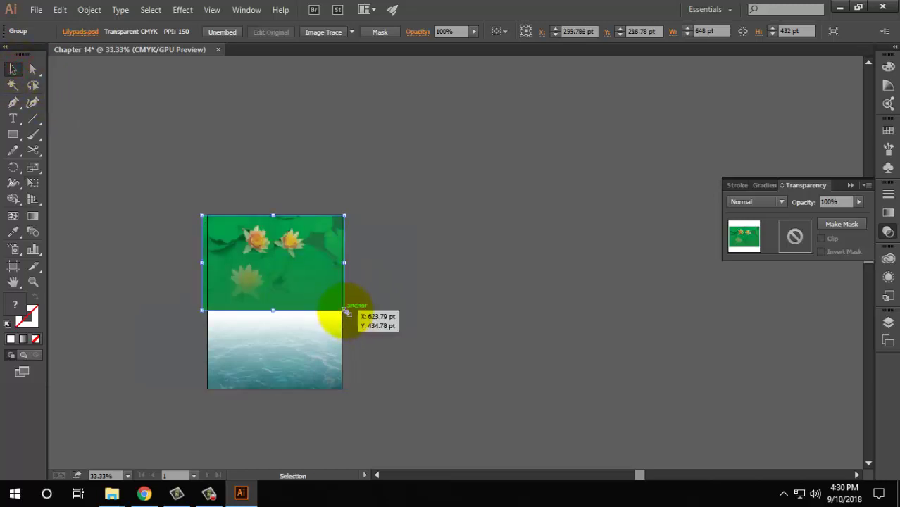
left_click_drag(343, 307, 339, 307)
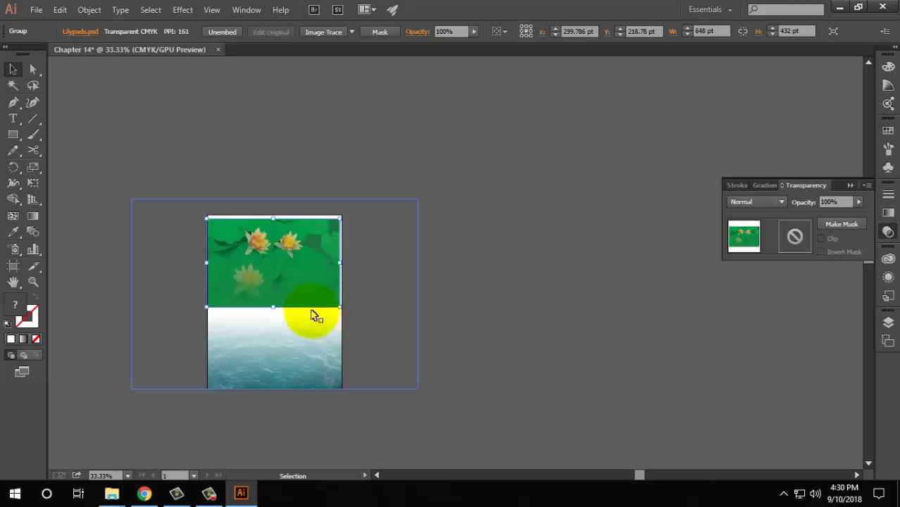
mouse_move(279, 278)
left_mouse_down()
mouse_move(292, 267)
mouse_move(301, 286)
left_mouse_up()
Step: Stretch the lilypad image's right edge to the artboard edge, making it 612 × 402.083 pt
scroll(257, 270, "up", 2)
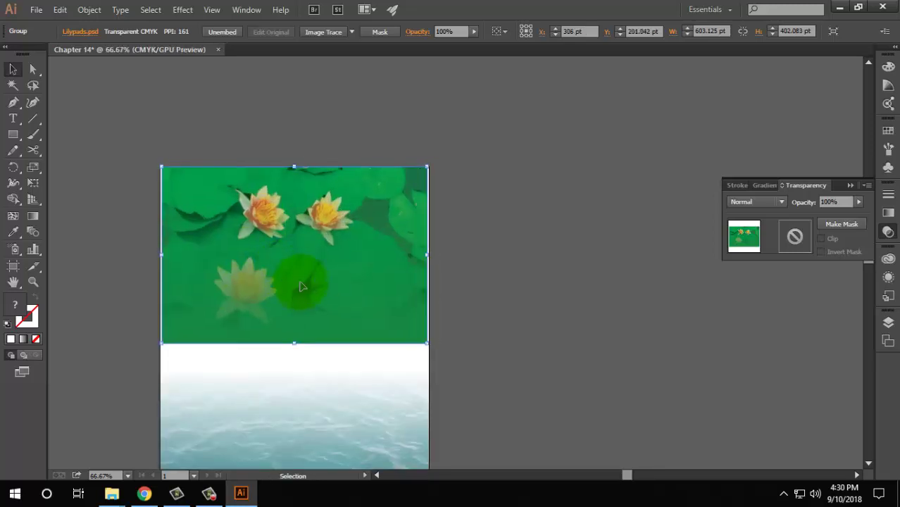
left_click(488, 364)
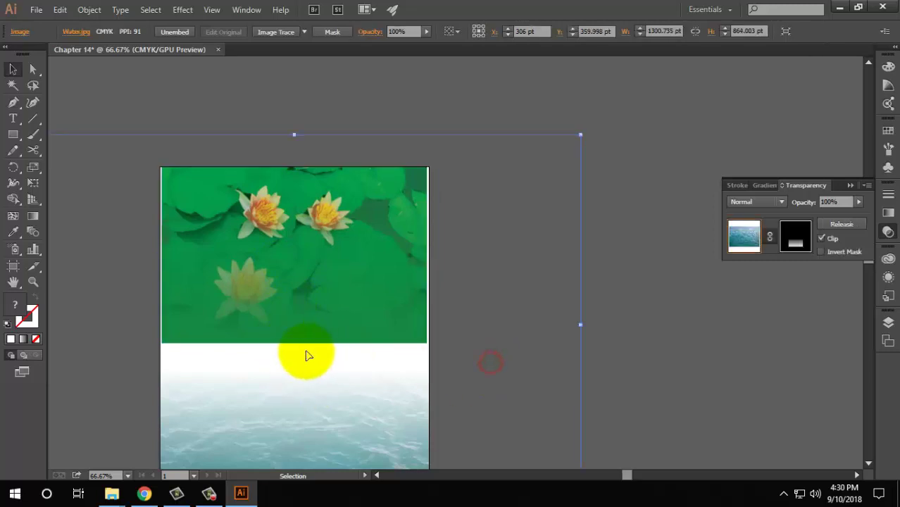
left_click(321, 316)
scroll(428, 267, "up", 3)
scroll(431, 237, "up", 6)
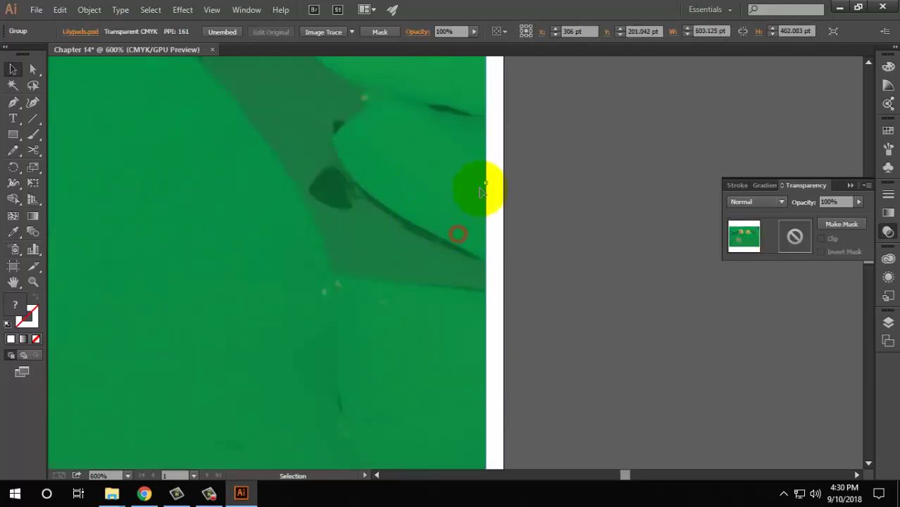
left_click_drag(492, 182, 507, 183)
scroll(311, 238, "down", 2)
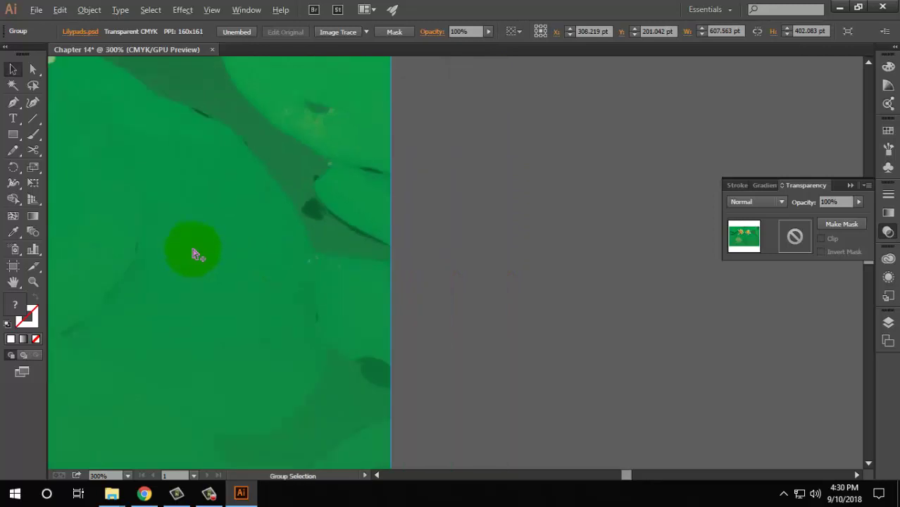
scroll(196, 253, "down", 3)
left_click_drag(148, 201, 443, 171)
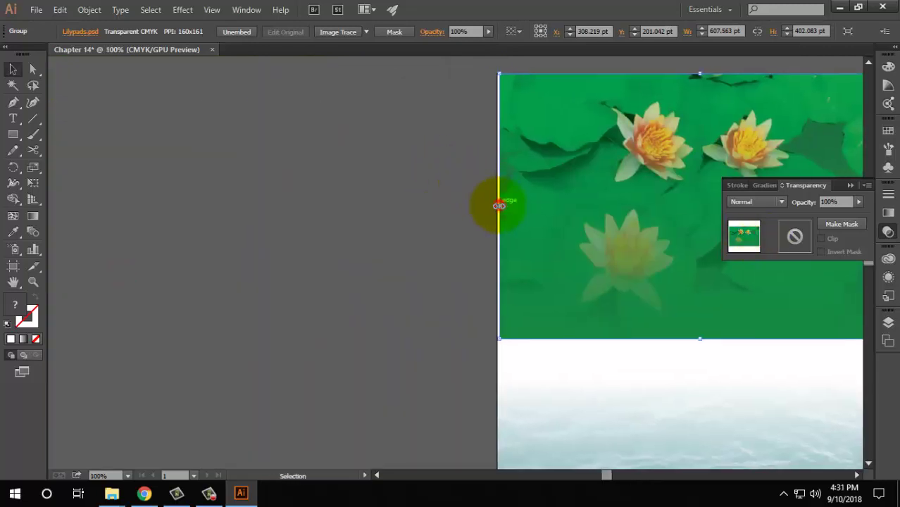
left_click_drag(410, 315, 291, 285)
left_click(535, 184)
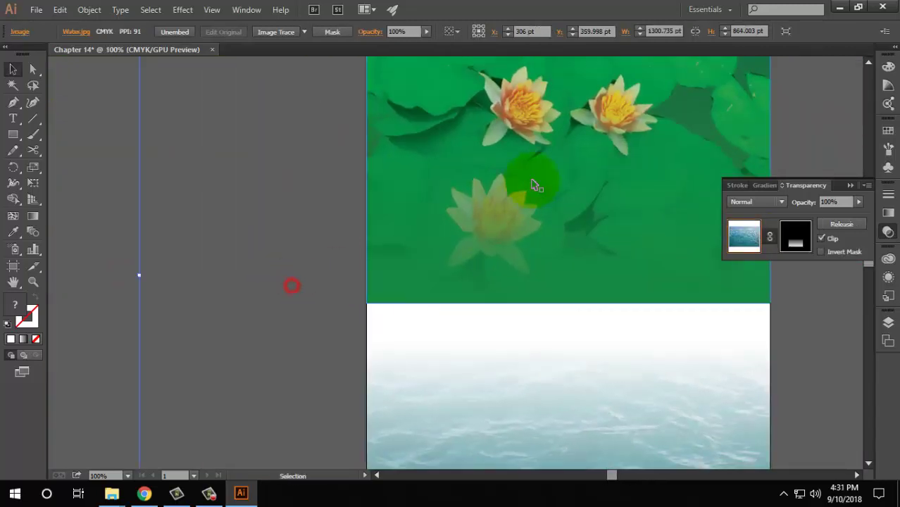
left_click(534, 183)
scroll(501, 204, "down", 1)
scroll(486, 211, "down", 2)
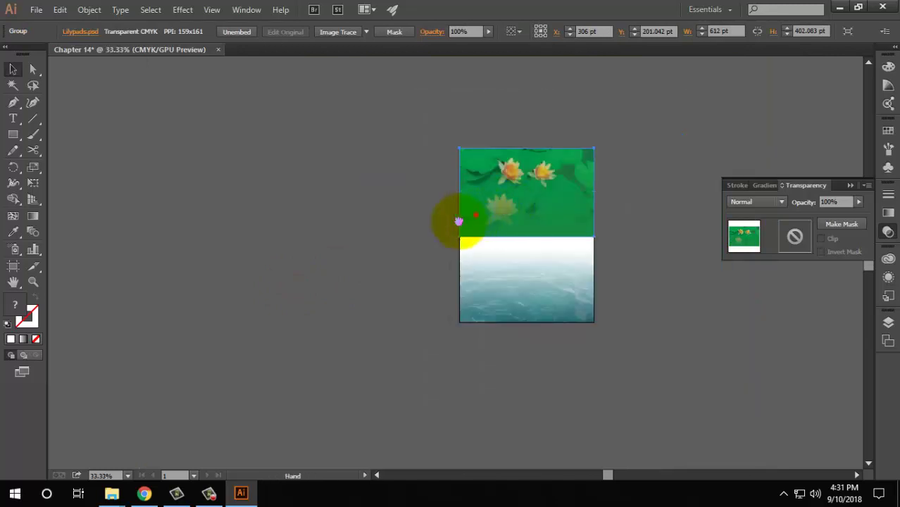
left_click_drag(462, 222, 407, 286)
left_click(453, 227)
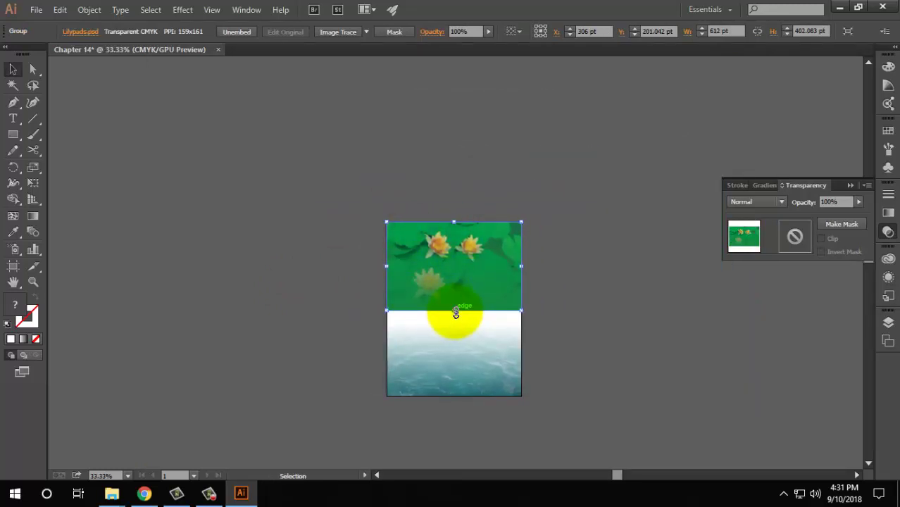
Step: Draw a white-filled rectangle over the top of the lilypad image
left_click(17, 135)
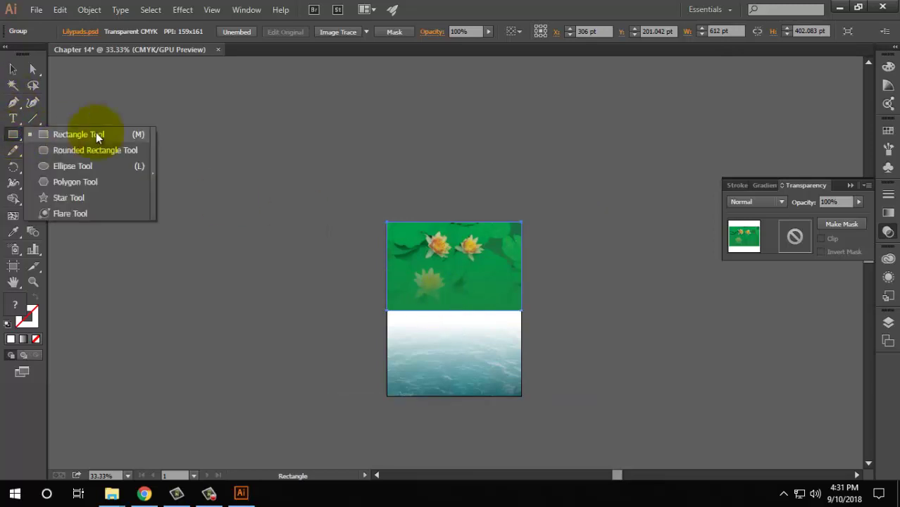
left_click(123, 134)
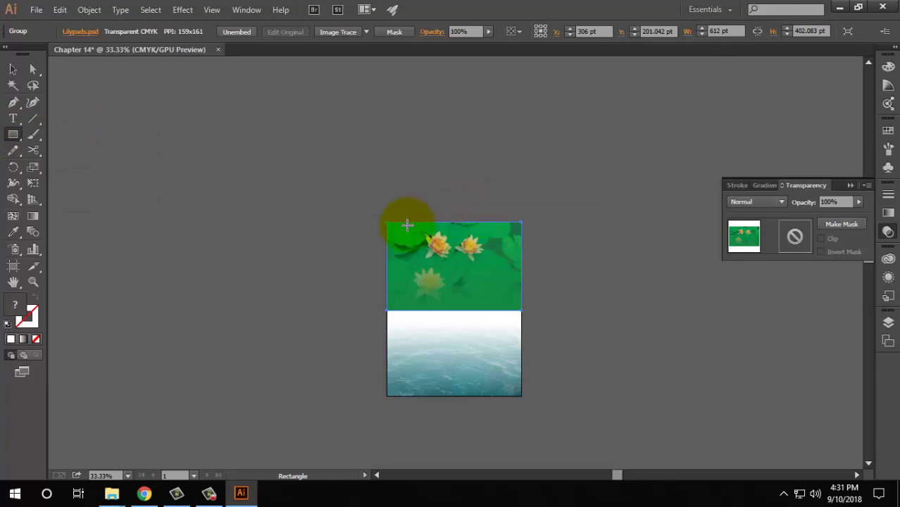
mouse_move(386, 223)
left_mouse_down()
mouse_move(505, 282)
mouse_move(522, 281)
left_mouse_up()
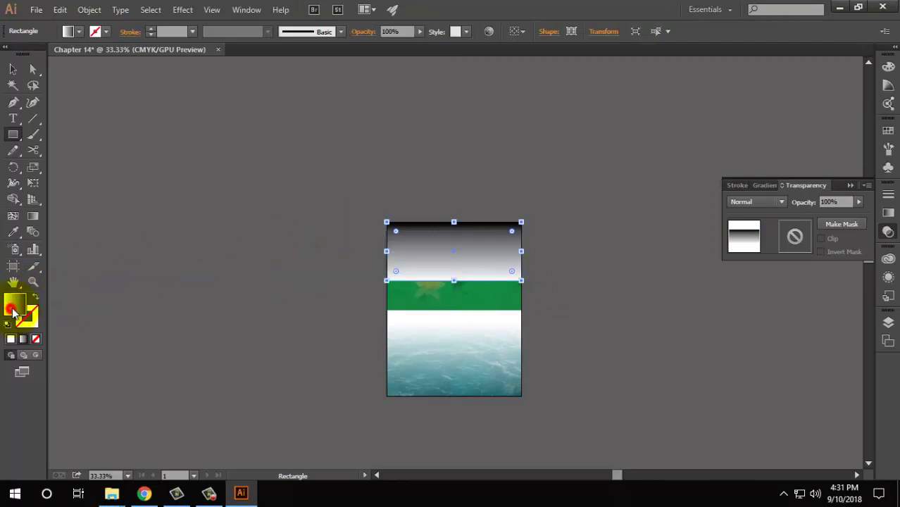
double_click(14, 305)
left_click_drag(315, 274, 305, 269)
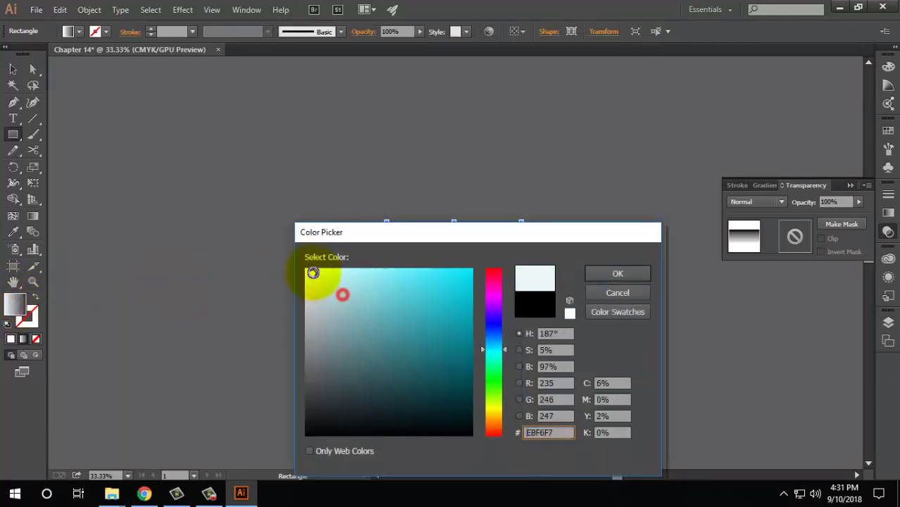
left_click(618, 275)
Step: Remove a stray tiny rectangle and select the white rectangle with the lilypad image
left_click_drag(409, 188, 411, 191)
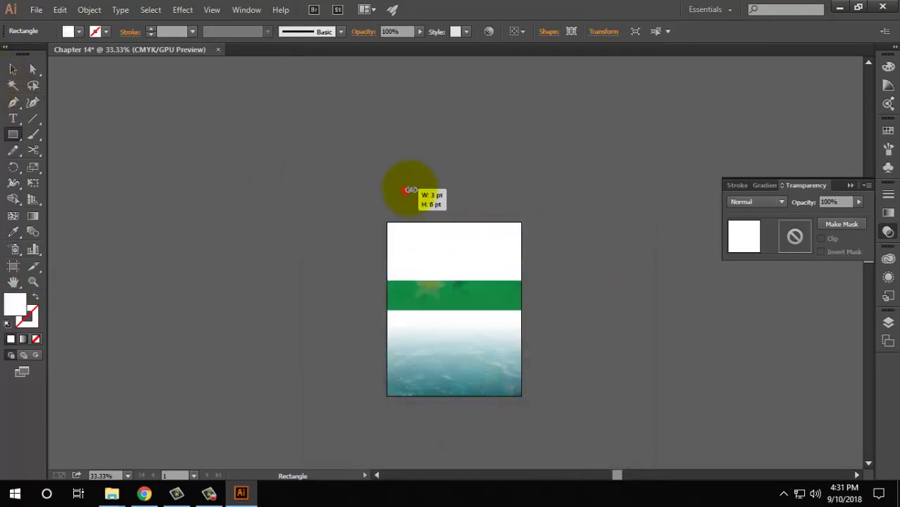
key("ctrl+z")
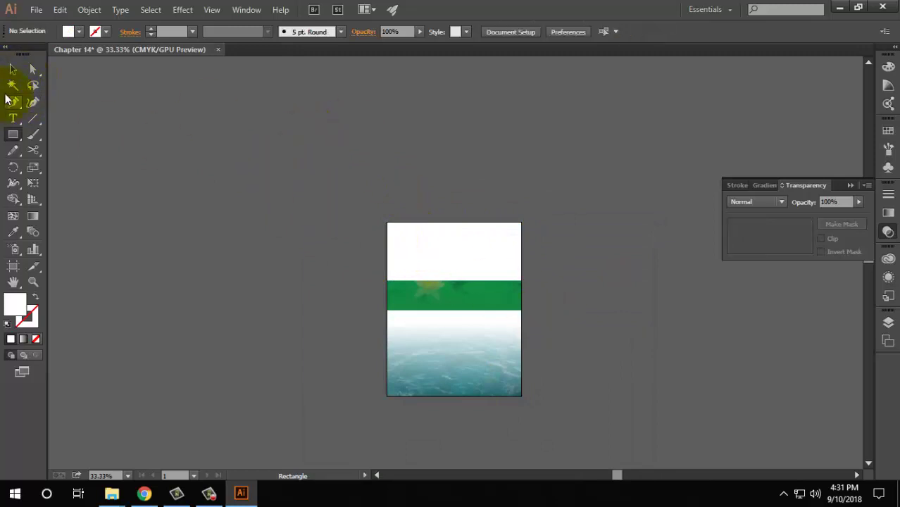
left_click(12, 69)
left_click(438, 241)
left_click(432, 296, "shift")
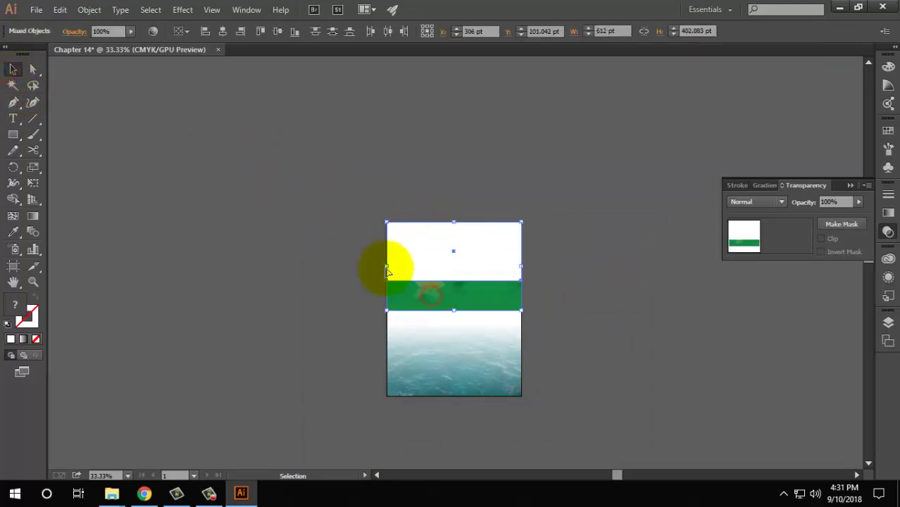
Step: Make the white rectangle the lilypads' opacity mask with a top-to-bottom vertical gradient
left_click(842, 225)
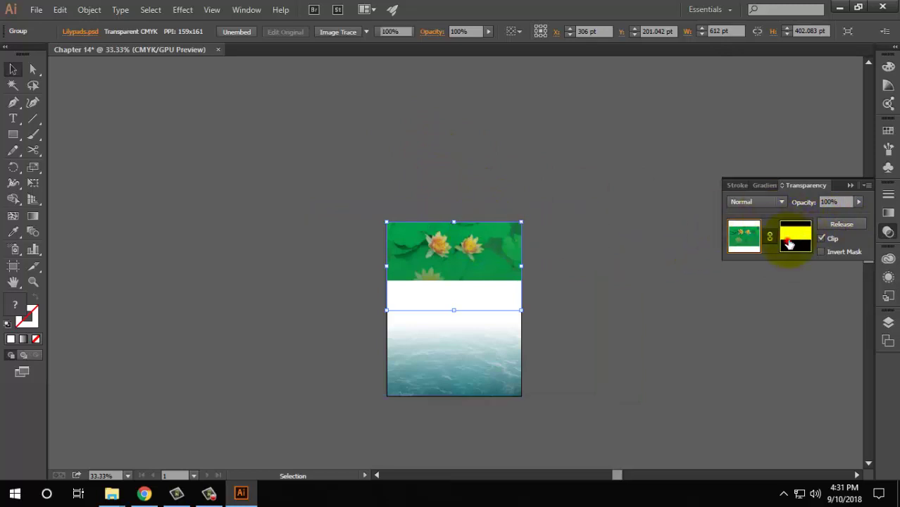
left_click(789, 243)
left_click(32, 216)
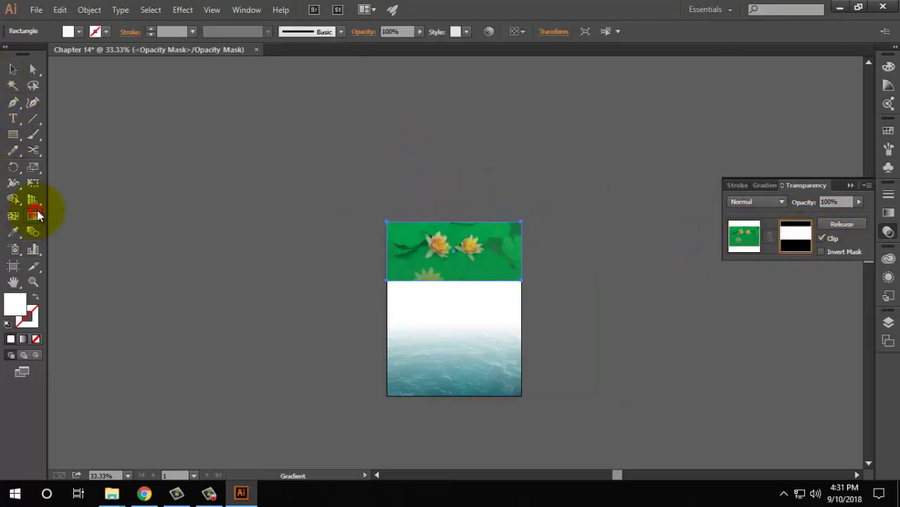
left_click(465, 263)
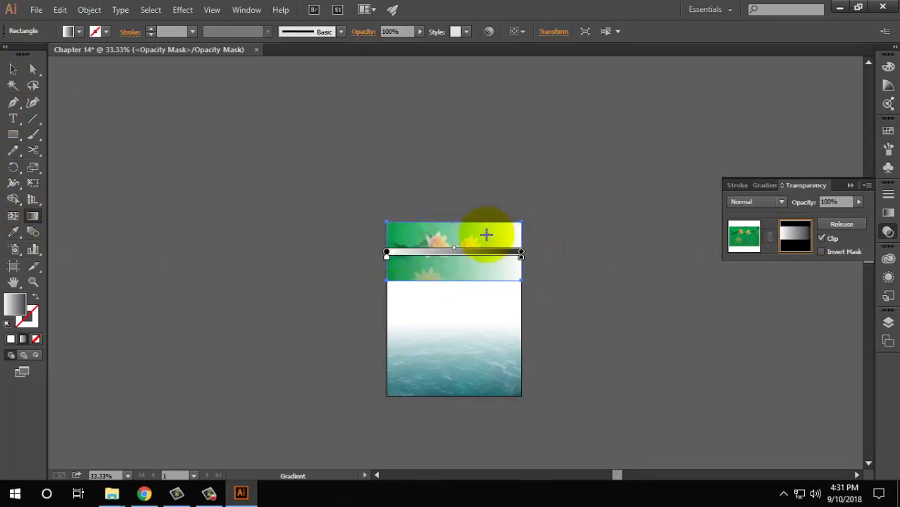
left_click_drag(462, 222, 460, 279)
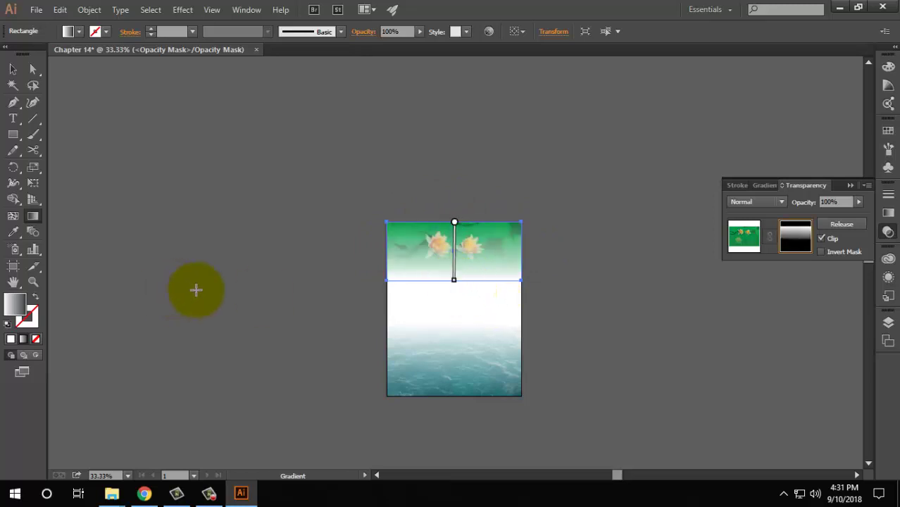
left_click(12, 69)
Step: Raise the mask rectangle's bottom edge, shortening it to 377.817 pt tall
left_click(216, 209)
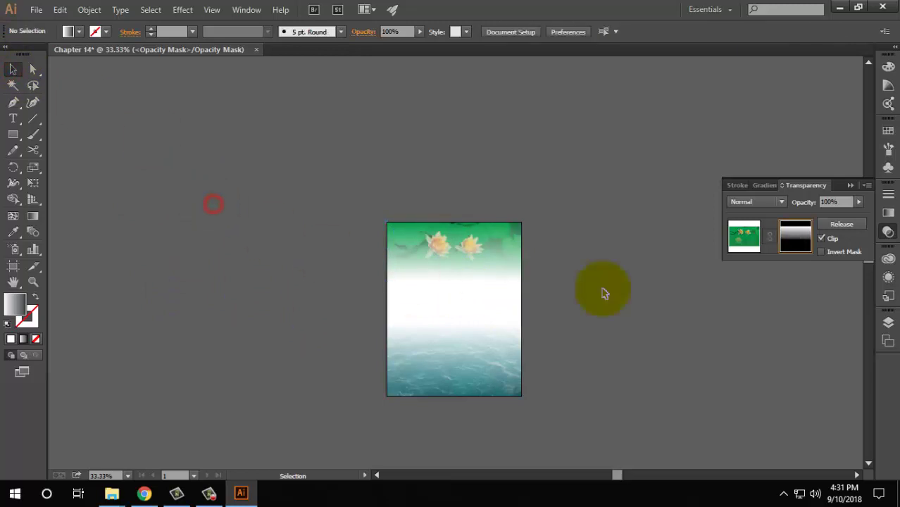
key("ctrl+1")
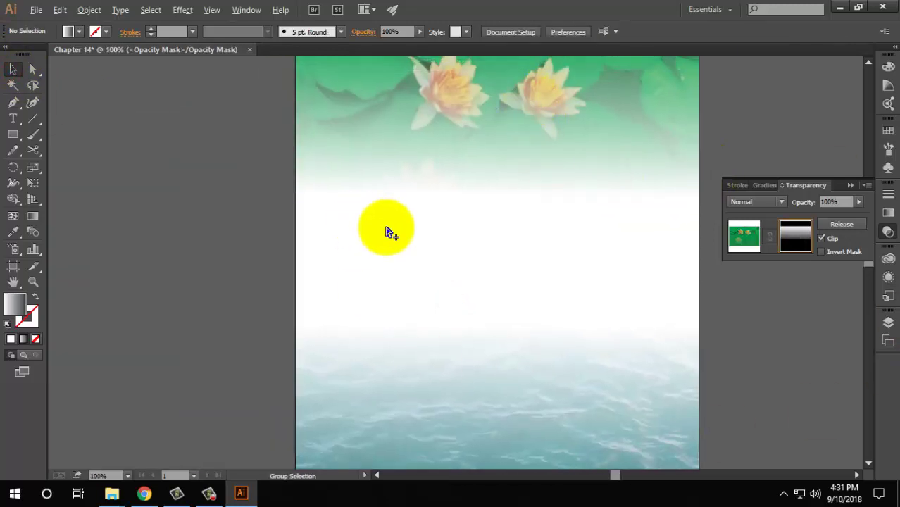
scroll(388, 232, "down", 3)
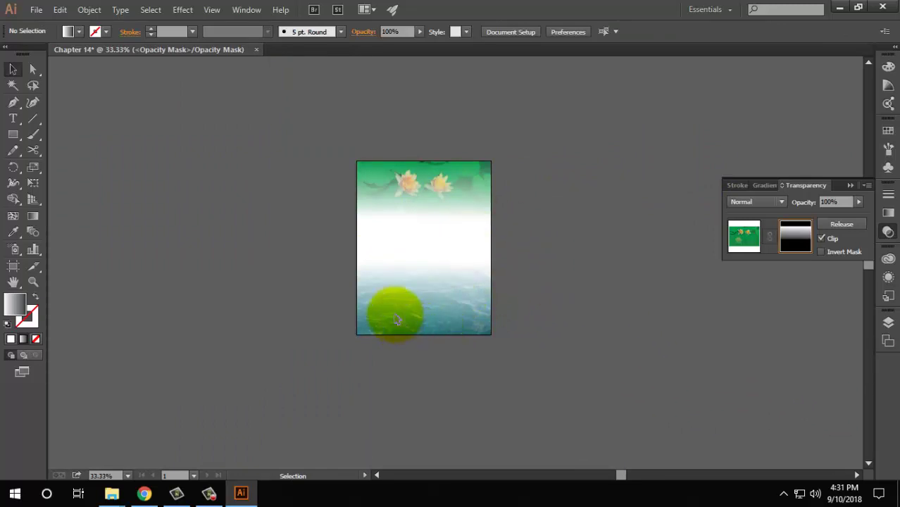
mouse_move(428, 257)
left_mouse_down()
mouse_move(423, 245)
mouse_move(427, 254)
left_mouse_up()
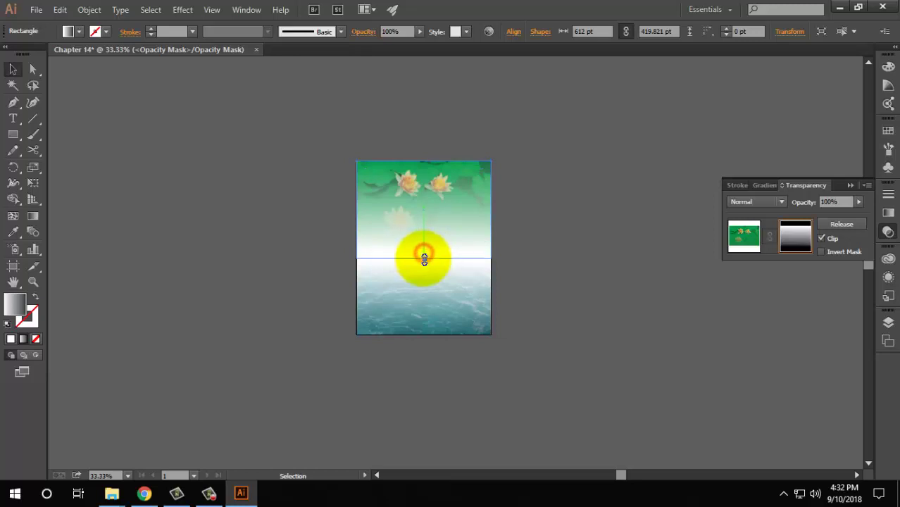
left_click(225, 224)
left_click(430, 230)
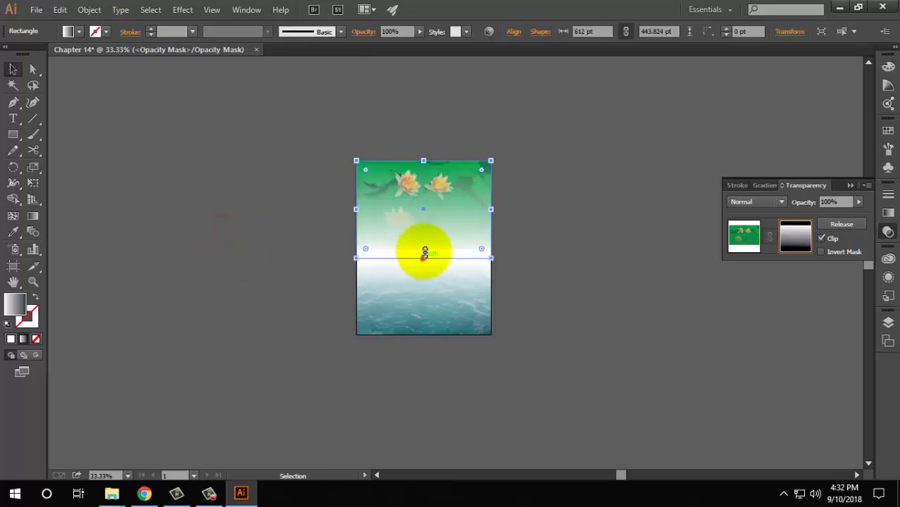
left_click_drag(425, 255, 425, 242)
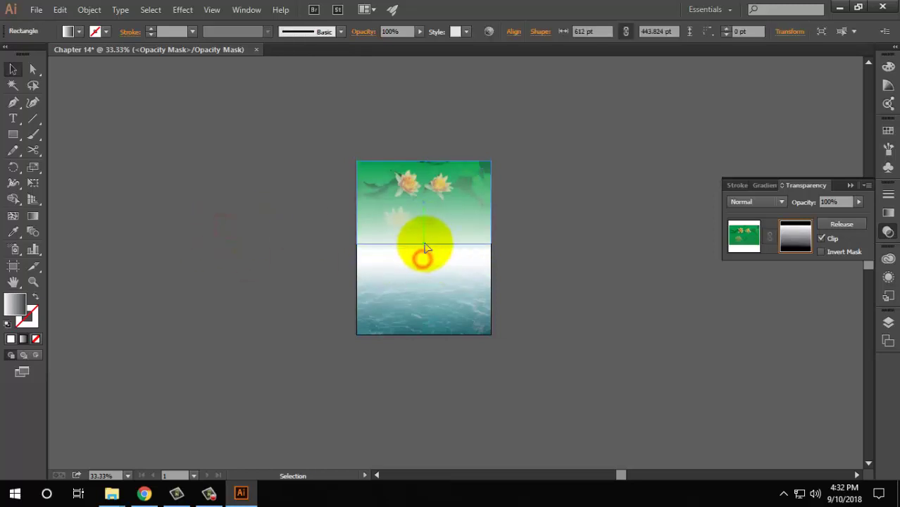
left_click(169, 223)
Step: Zoom and pan around the poster to check the lilypad-to-water fade
key("ctrl+1")
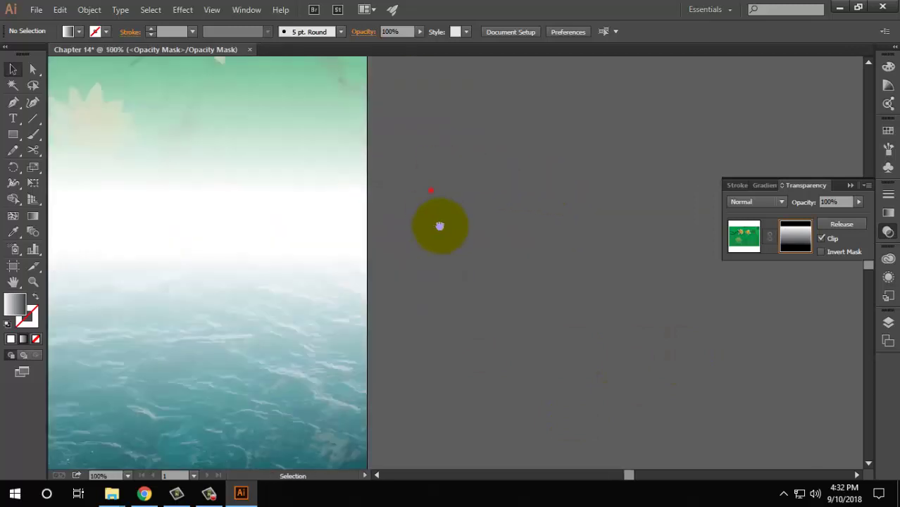
mouse_move(440, 226)
left_mouse_down()
mouse_move(669, 255)
mouse_move(643, 228)
left_mouse_up()
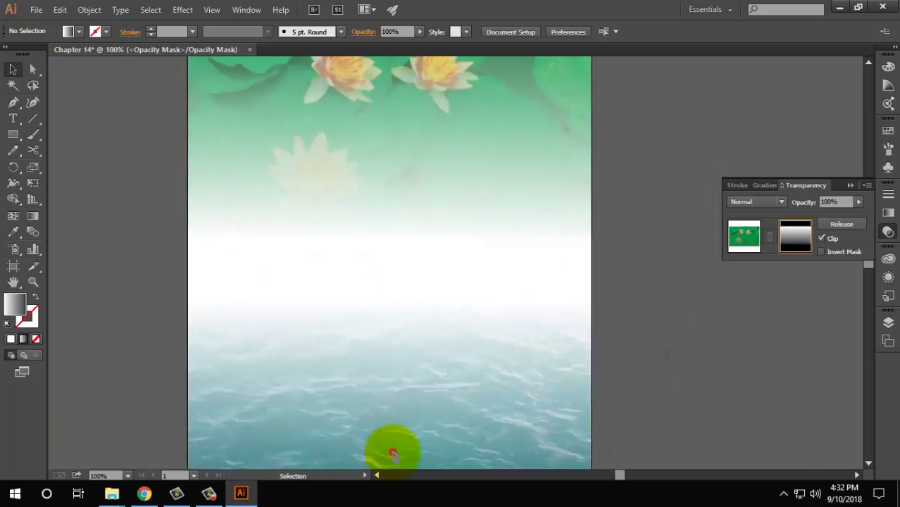
mouse_move(373, 330)
left_mouse_down()
mouse_move(393, 249)
mouse_move(370, 318)
left_mouse_up()
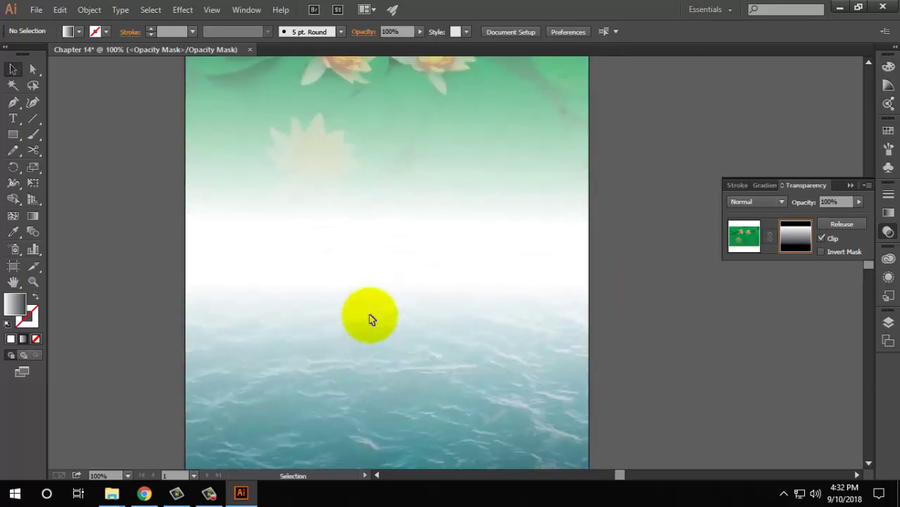
left_click_drag(408, 241, 396, 362)
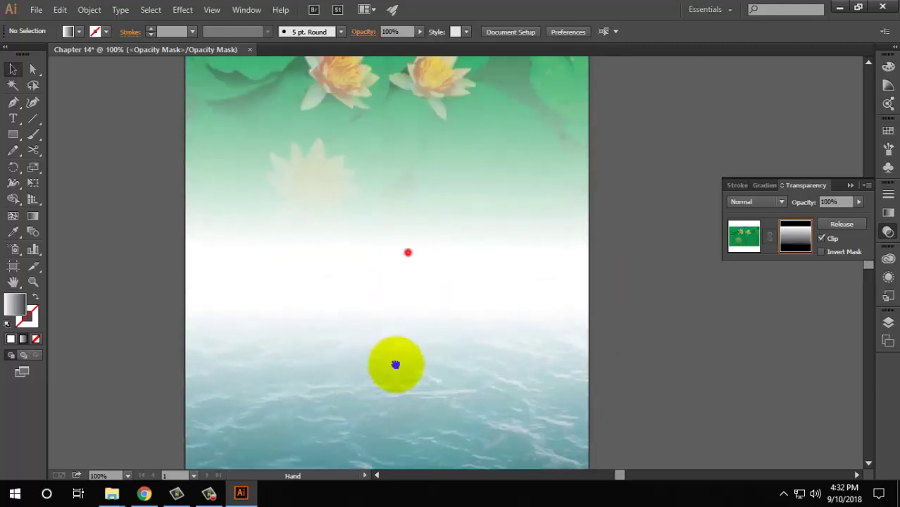
left_click(422, 144)
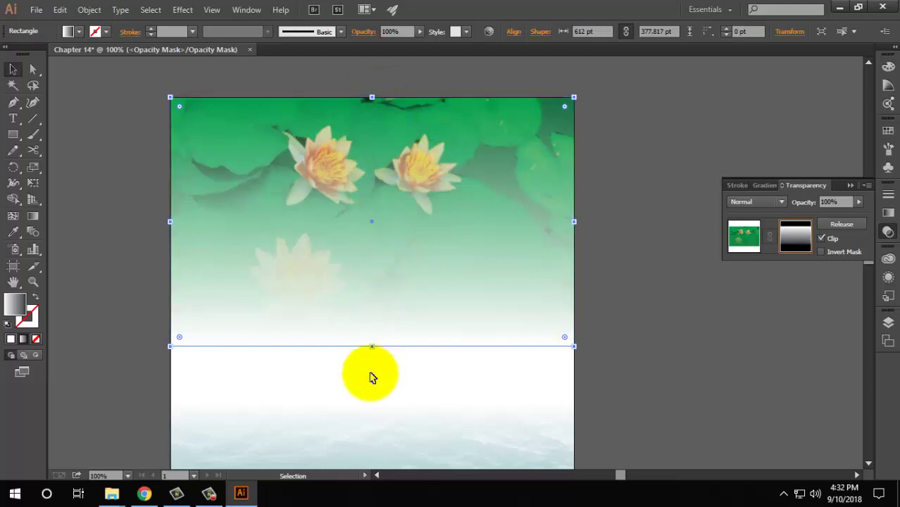
left_click_drag(336, 420, 384, 224)
left_click(197, 233)
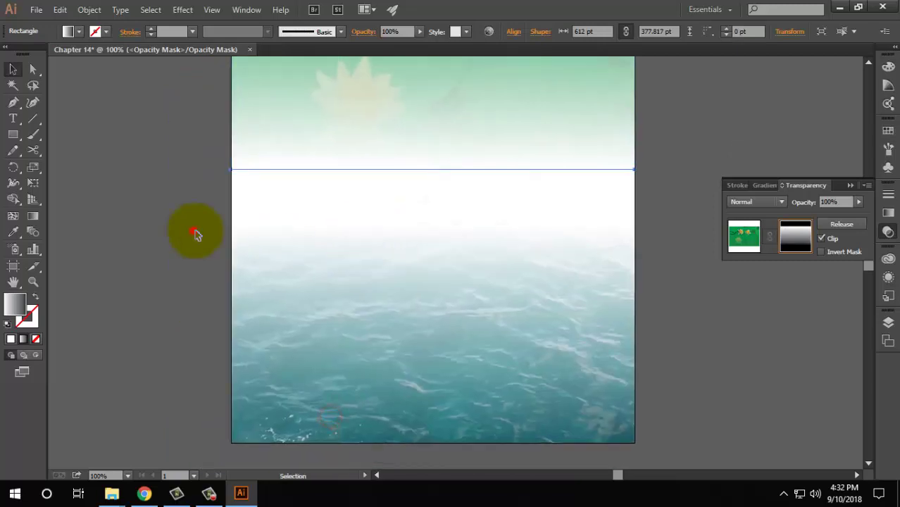
key("ctrl+minus")
key("ctrl+minus")
key("ctrl+minus")
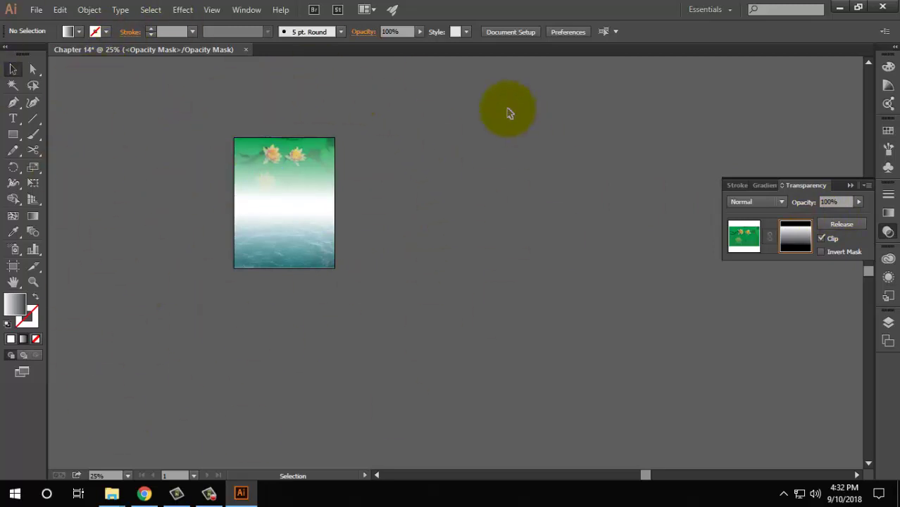
left_click_drag(237, 102, 391, 334)
left_click(476, 287)
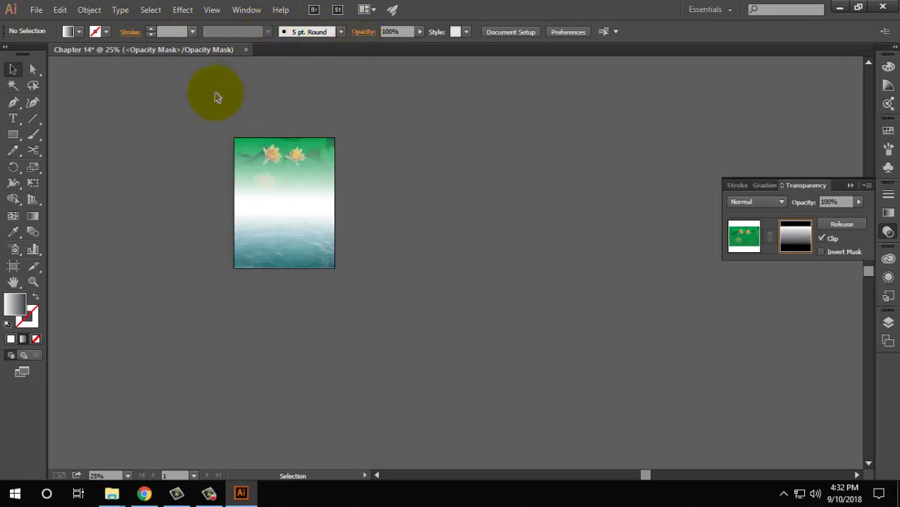
left_click_drag(215, 90, 377, 281)
left_click(442, 196)
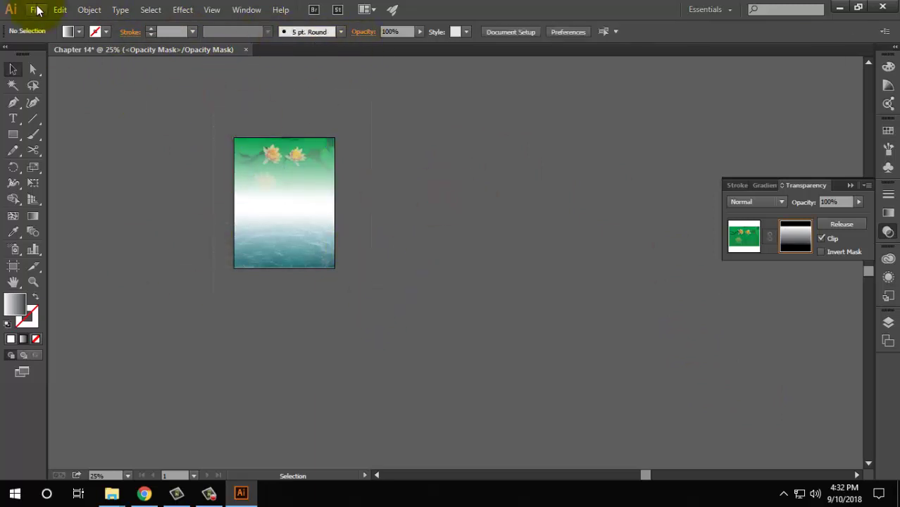
Step: Place Kayak.jpg on the canvas, then leave opacity mask editing
left_click_drag(459, 270, 471, 246)
left_click(35, 10)
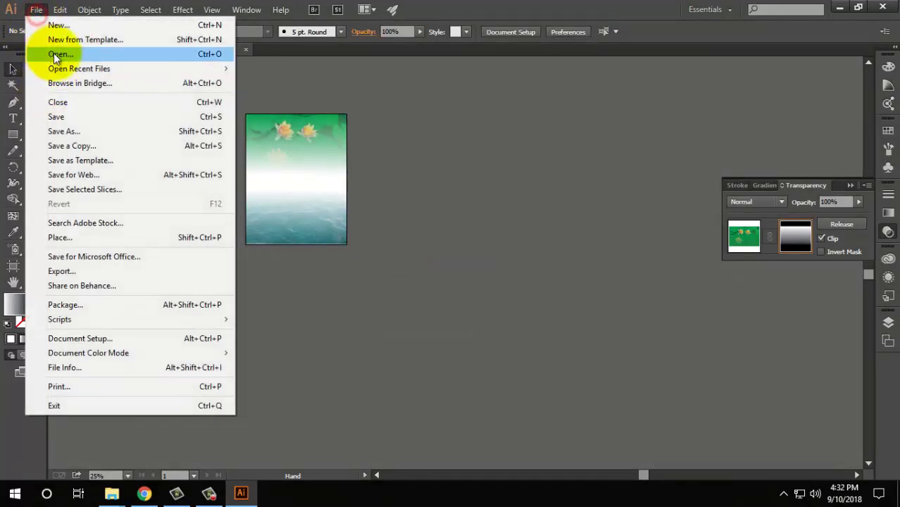
left_click(69, 239)
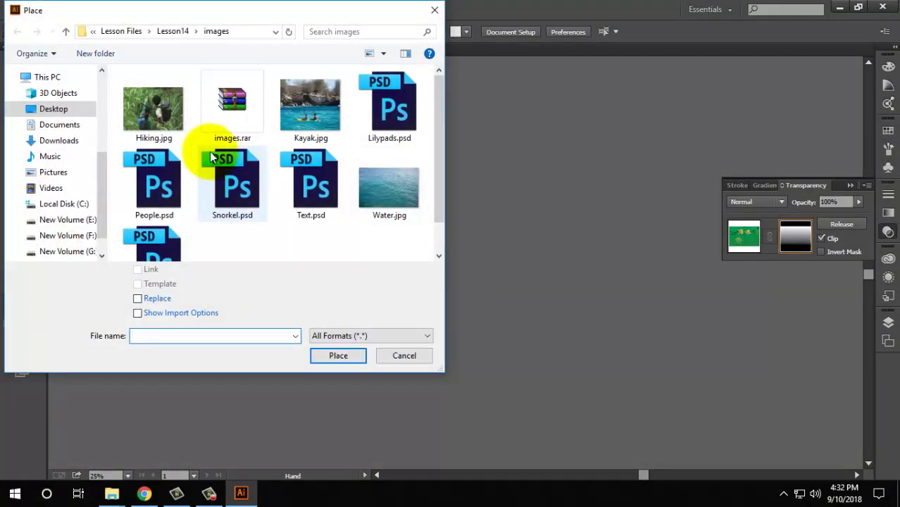
left_click(312, 106)
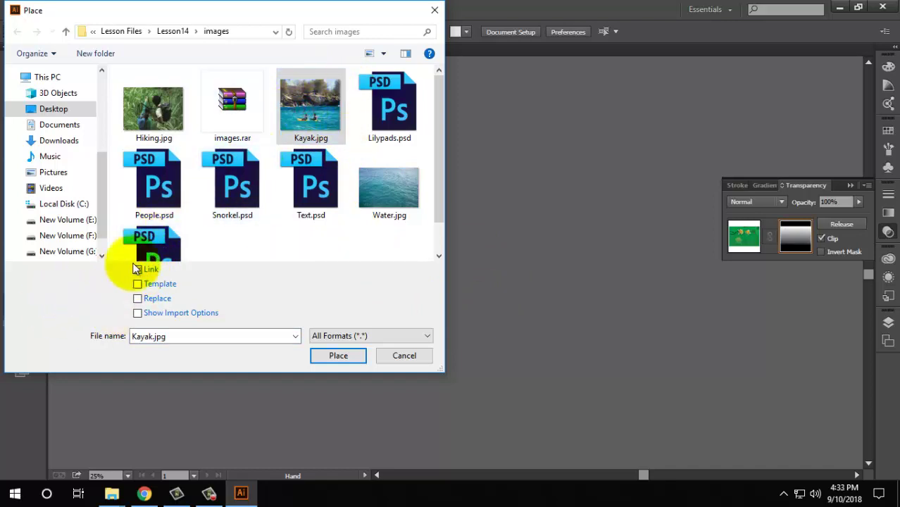
left_click(337, 355)
left_click(534, 123)
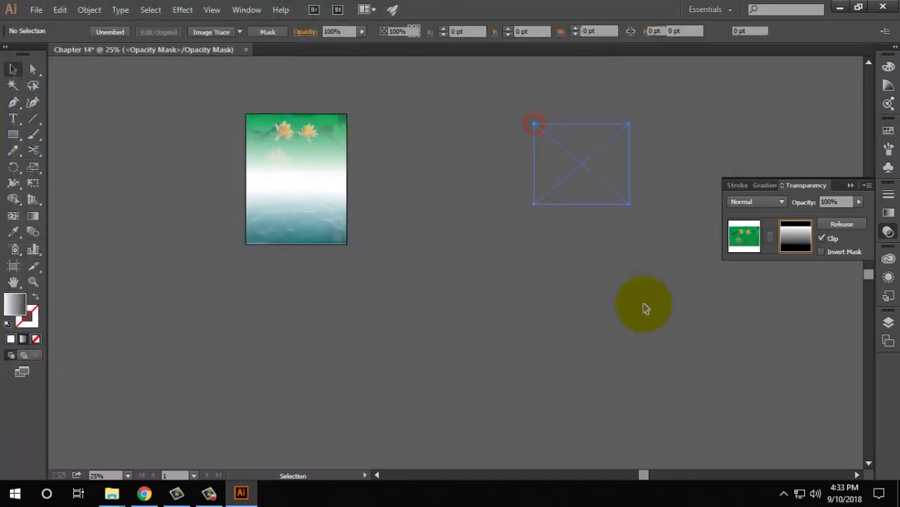
left_click_drag(611, 191, 546, 232)
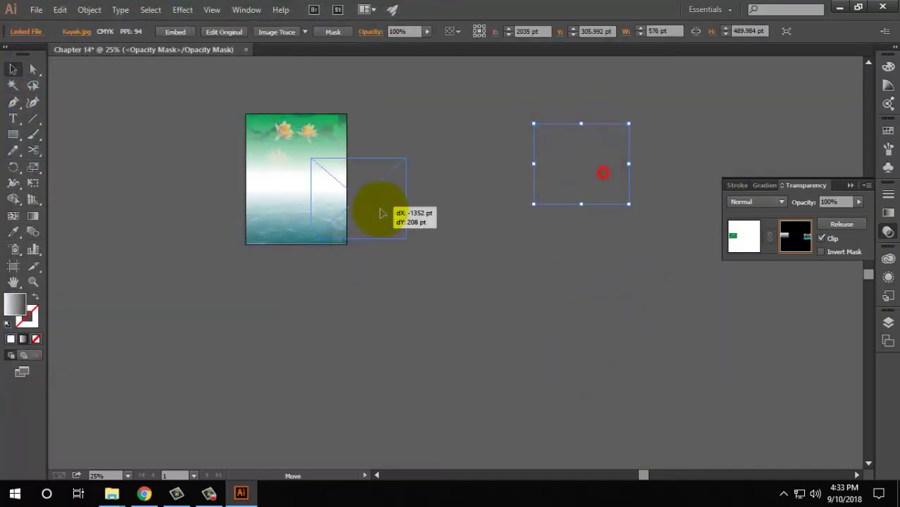
left_click(749, 246)
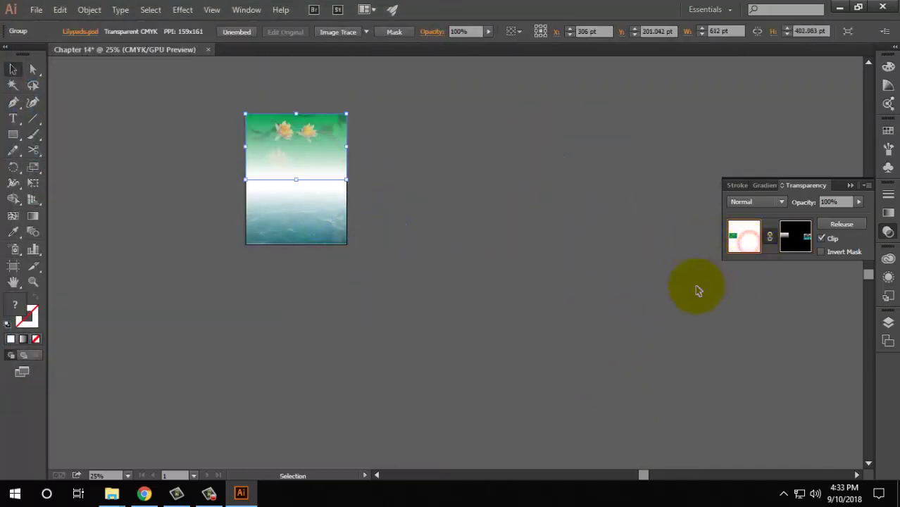
Step: Place Kayak.jpg again as a linked image, separate artwork beside the poster
left_click(36, 10)
left_click(70, 232)
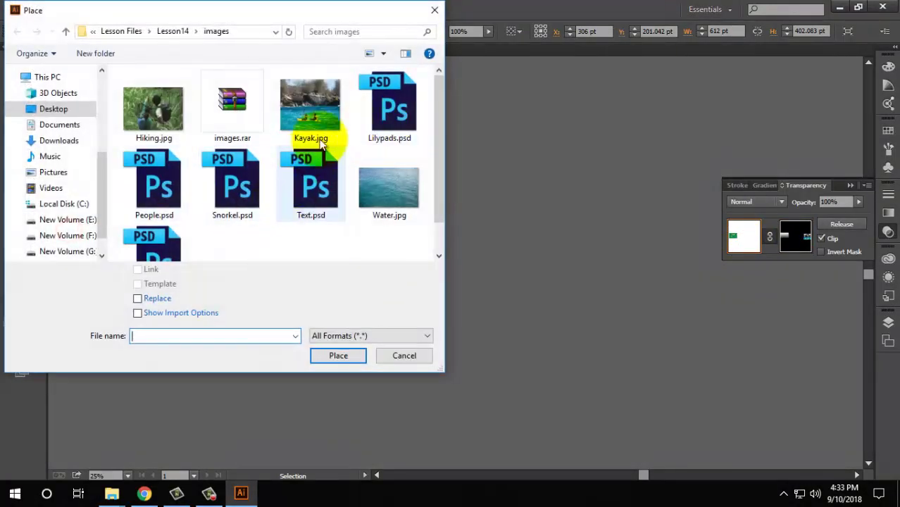
left_click(317, 120)
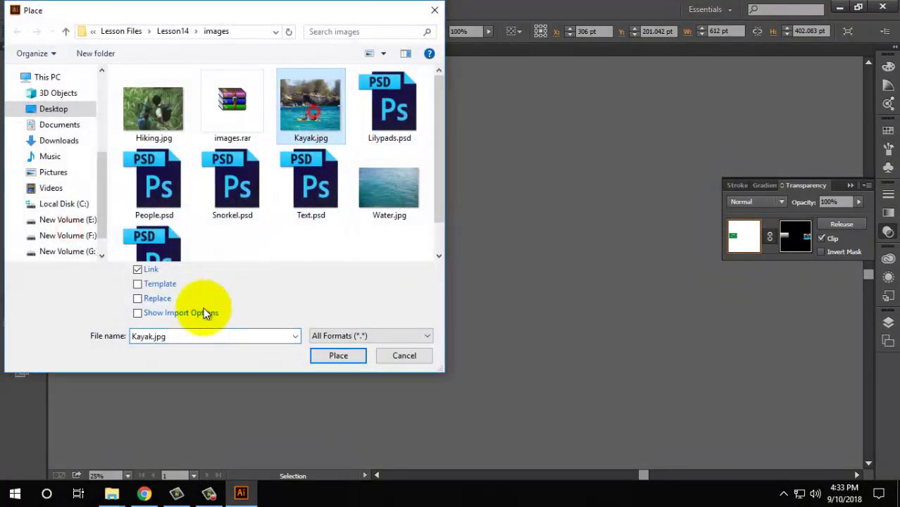
left_click(352, 361)
left_click(512, 161)
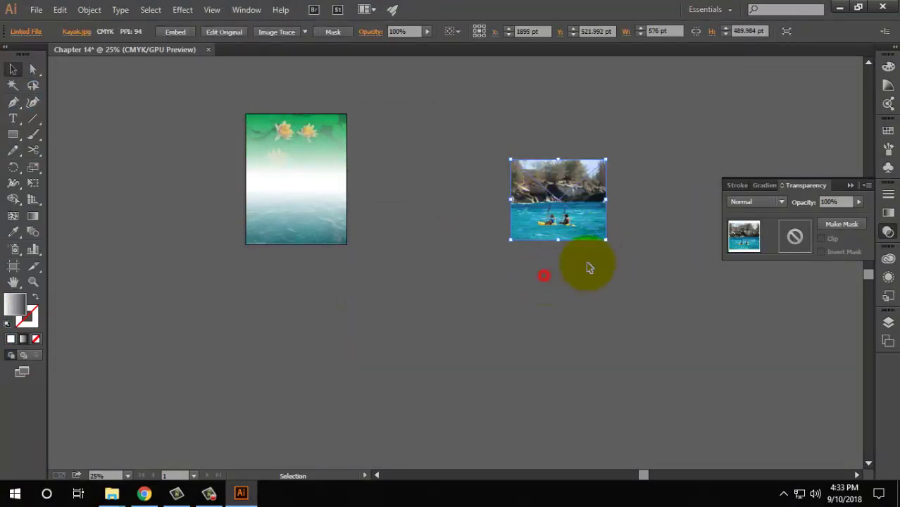
left_click(643, 250)
scroll(583, 183, "up", 3, "alt")
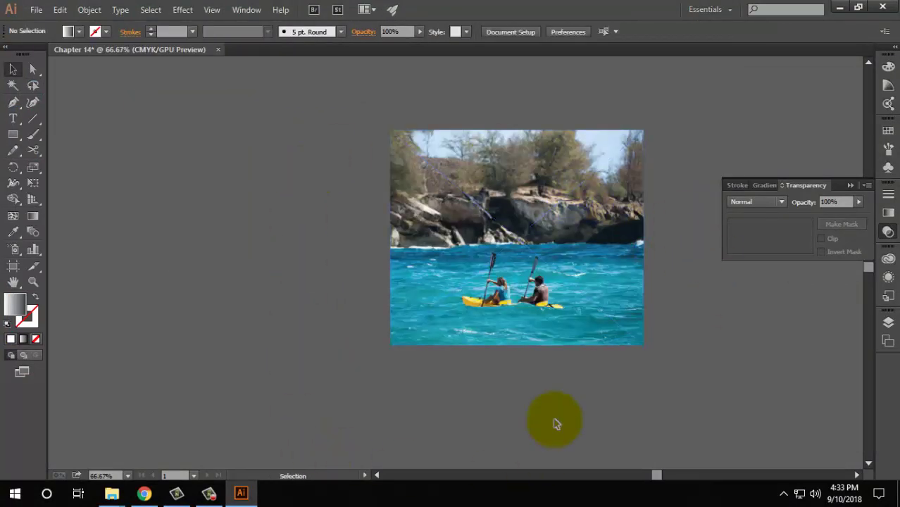
Step: Browse to Lesson Files > Lesson14 > images and select Kayak.jpg
right_click(112, 493)
left_click(839, 8)
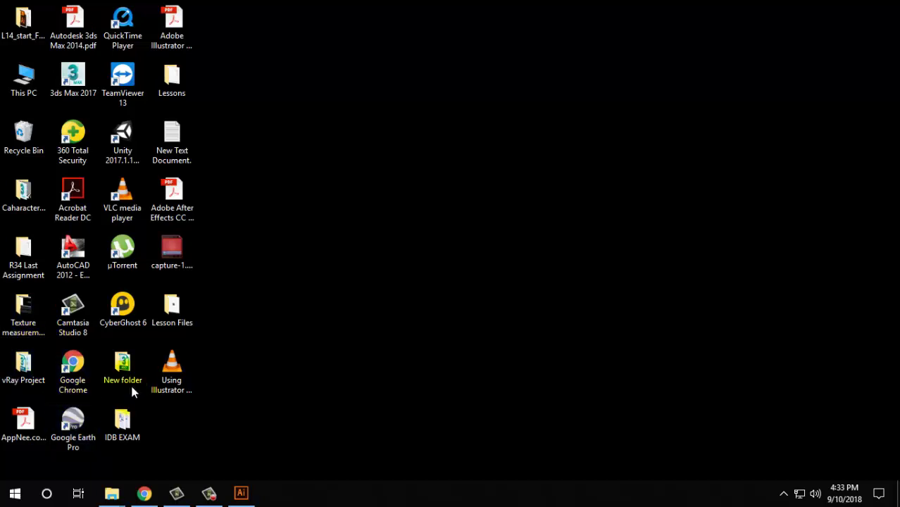
double_click(174, 314)
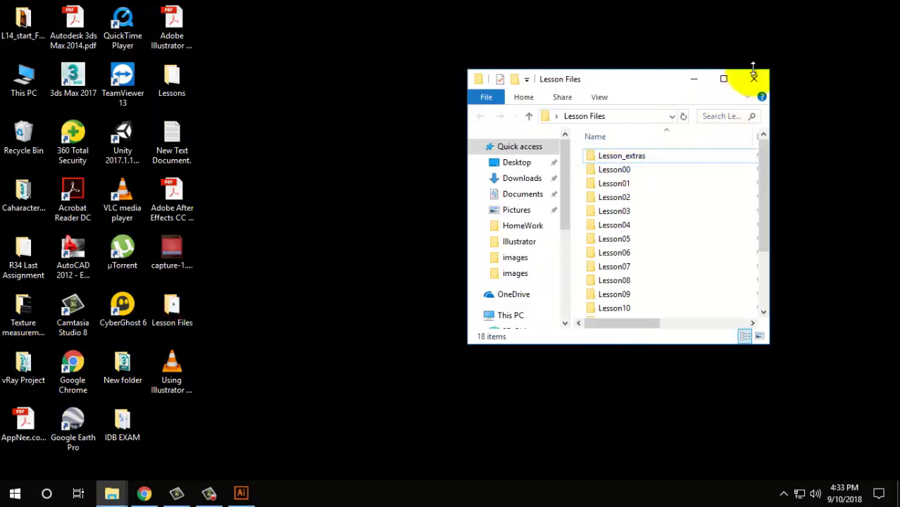
left_click(722, 75)
double_click(146, 290)
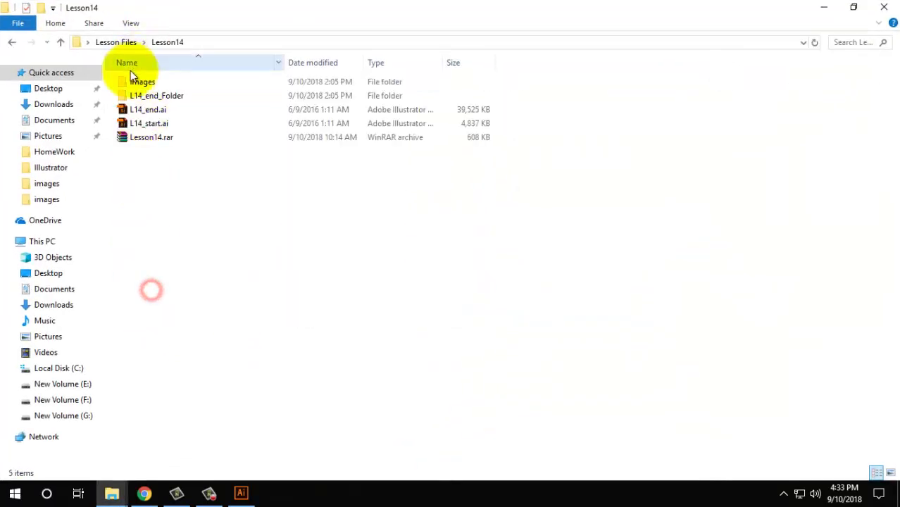
double_click(145, 82)
left_click(290, 95)
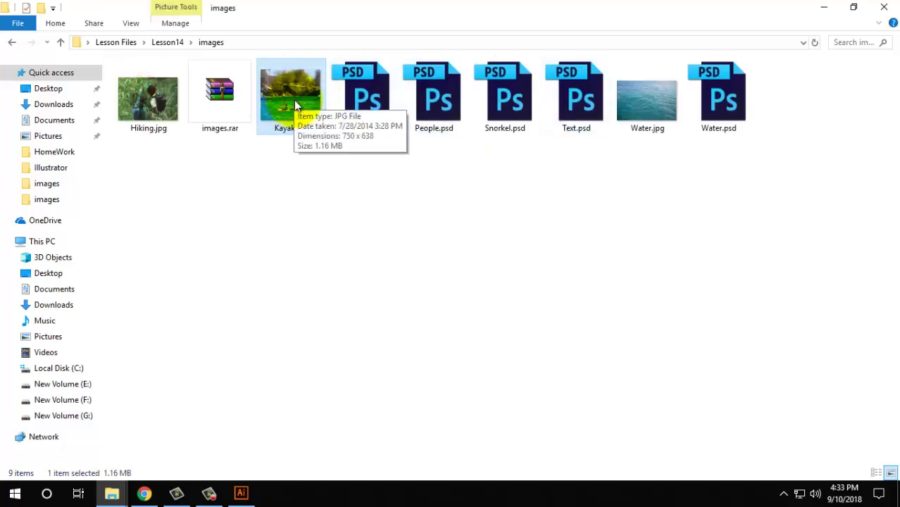
Step: Open Kayak.jpg in Paint, abandoning an initial attempt with Paint 3D
left_click_drag(312, 106, 466, 208)
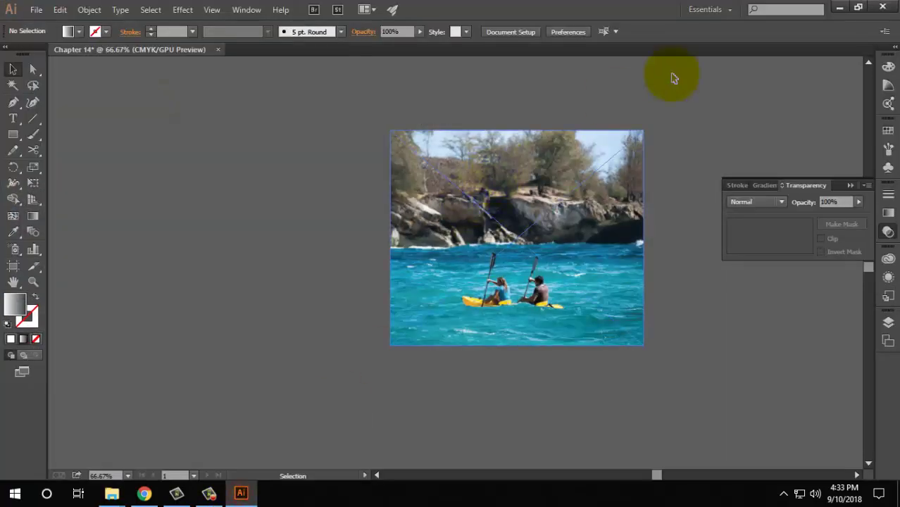
left_click(840, 7)
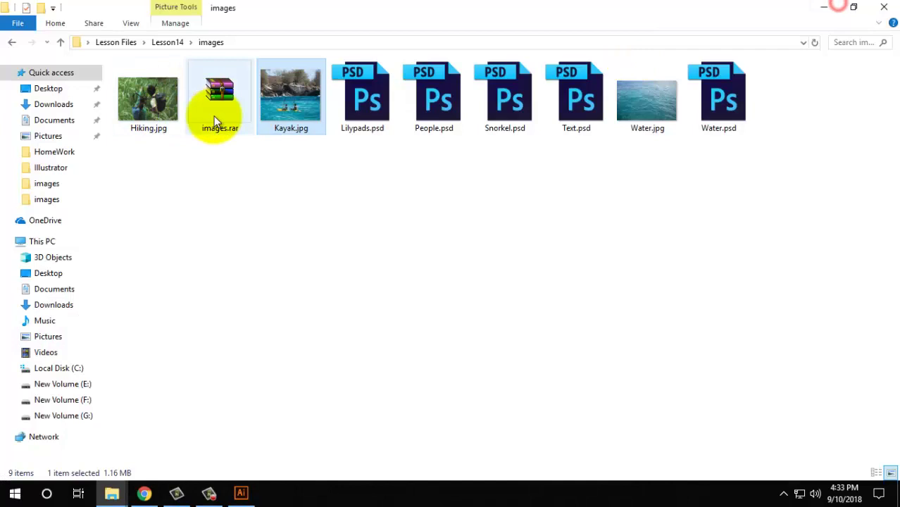
right_click(310, 98)
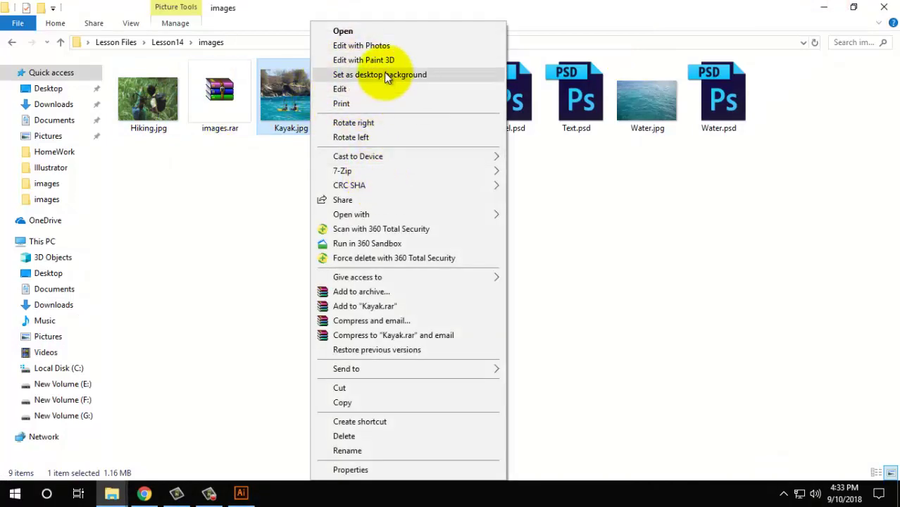
left_click(375, 61)
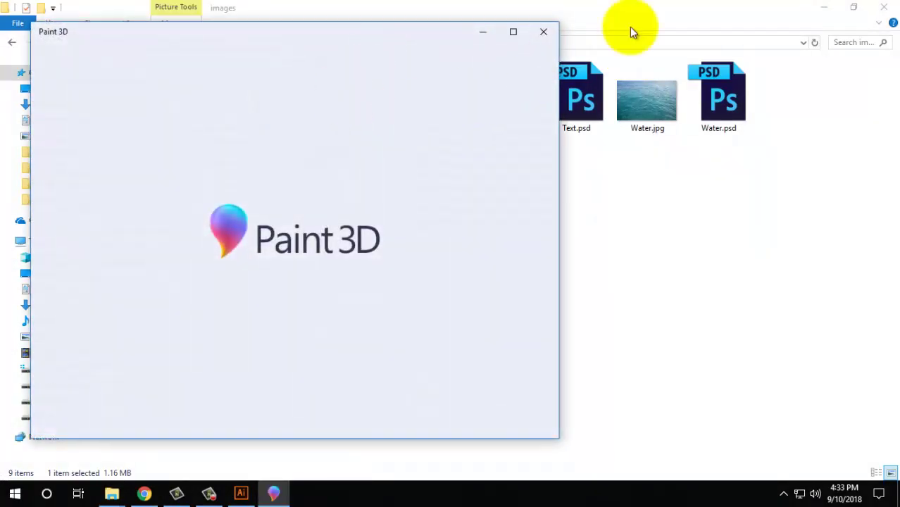
left_click(543, 33)
right_click(292, 100)
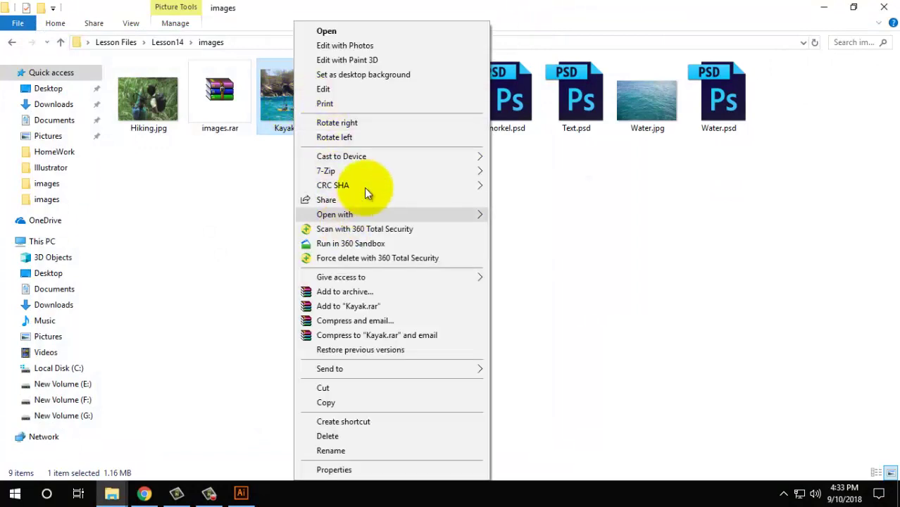
left_click(509, 217)
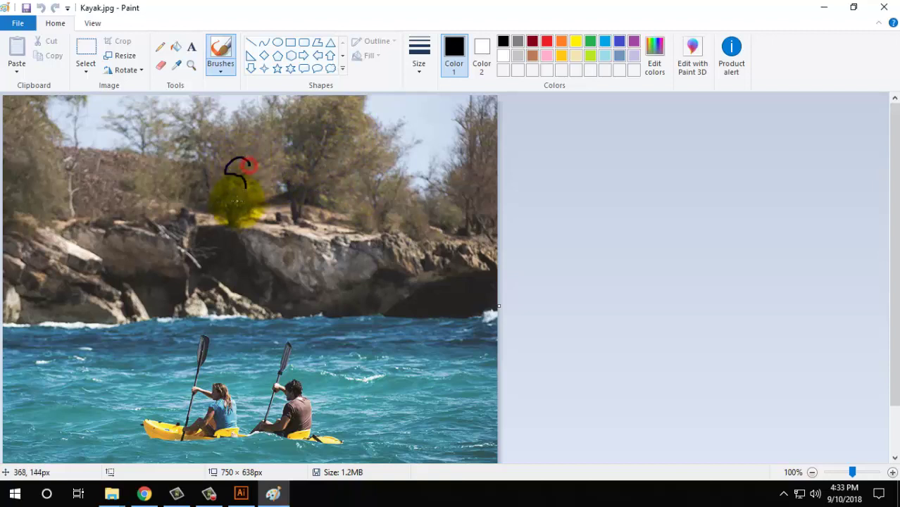
Step: Scribble black brush lines across the trees and rocks of Kayak.jpg, then minimize Paint
mouse_move(386, 171)
left_mouse_down()
mouse_move(361, 191)
mouse_move(272, 171)
mouse_move(374, 199)
mouse_move(388, 317)
mouse_move(247, 344)
left_mouse_up()
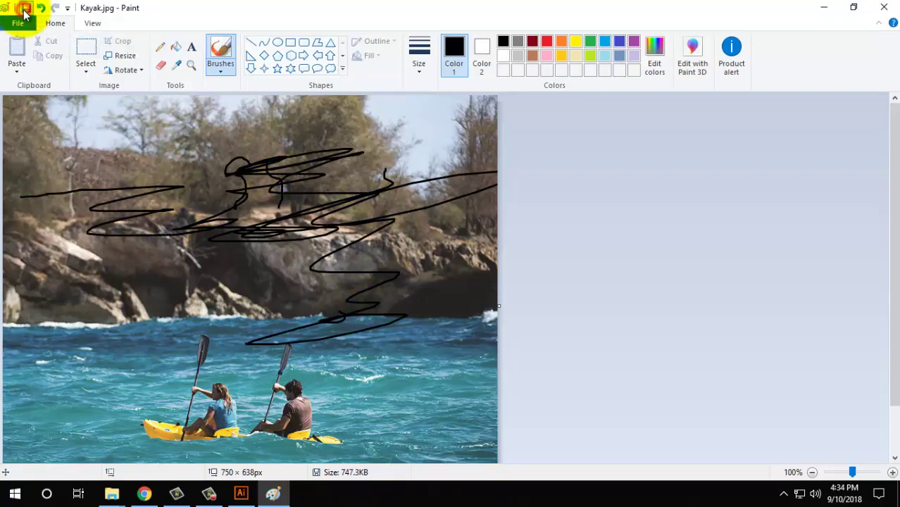
left_click(823, 6)
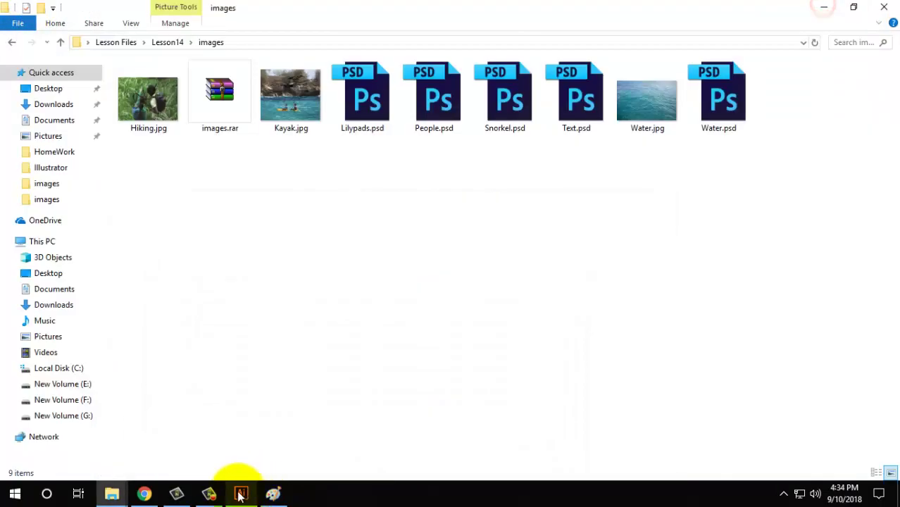
Step: Accept Illustrator's update of the modified Kayak.jpg link so the scribbles appear
left_click(240, 492)
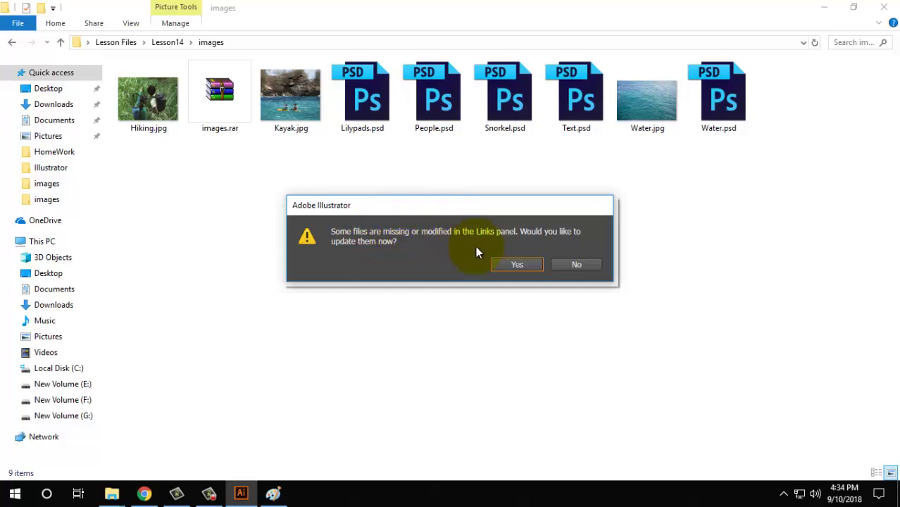
left_click(515, 264)
left_click(241, 493)
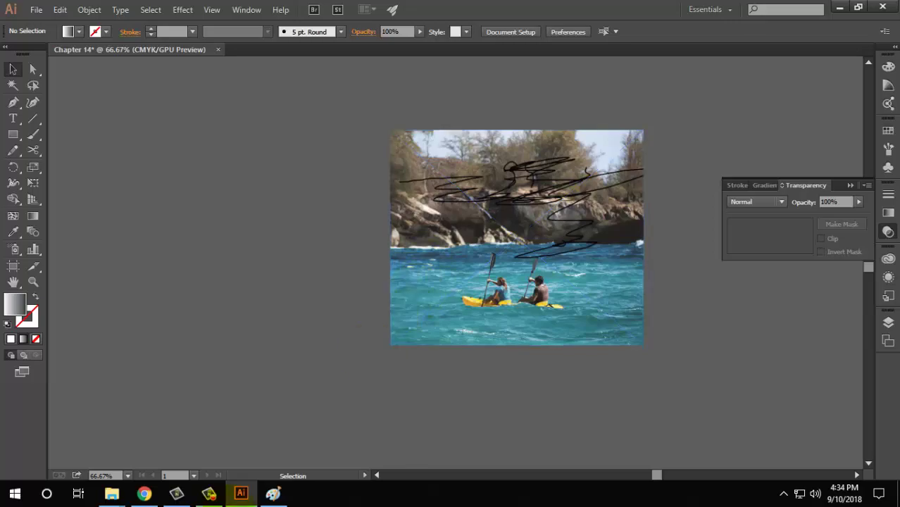
left_click(787, 22)
left_click(840, 7)
Step: Delete Kayak.jpg from the images folder and ignore Illustrator's missing-link prompt for it
right_click(285, 94)
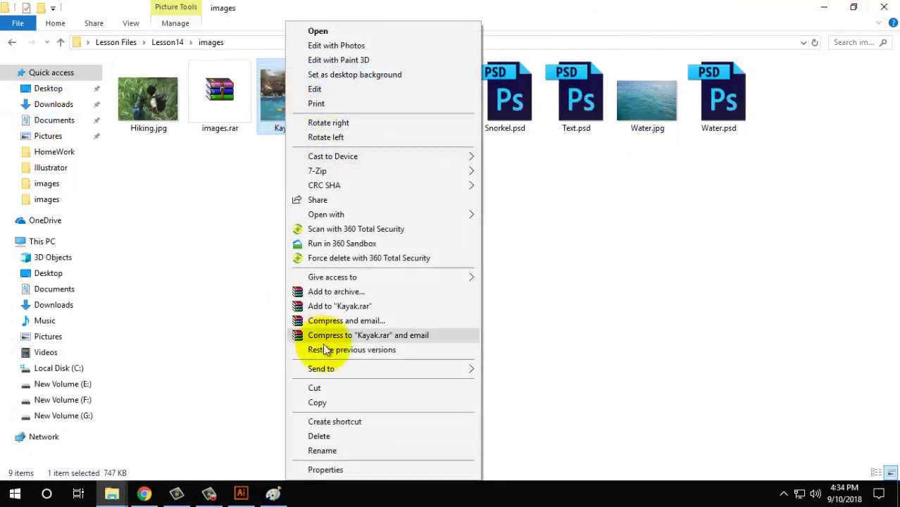
left_click(326, 438)
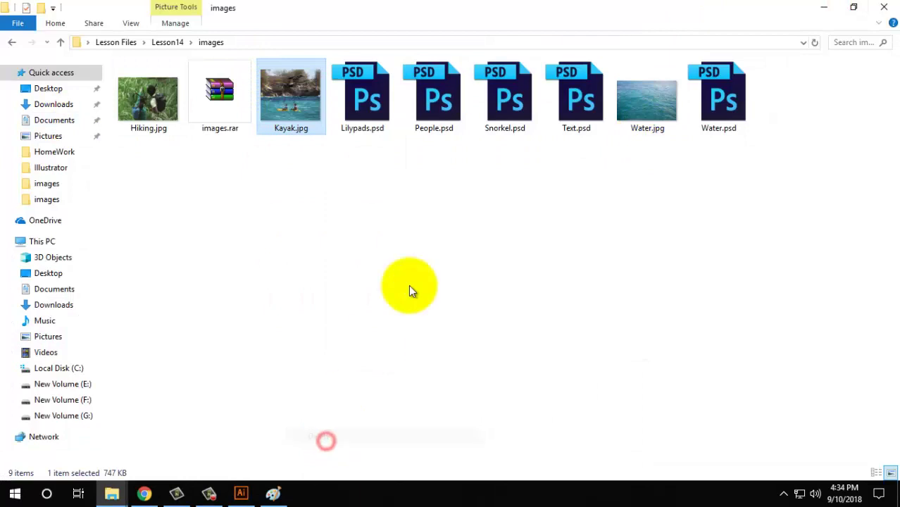
left_click(243, 495)
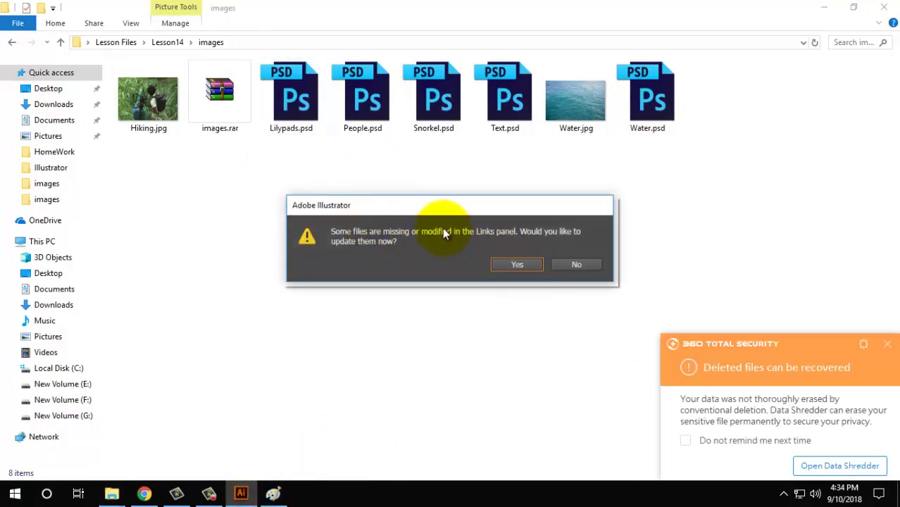
left_click(519, 267)
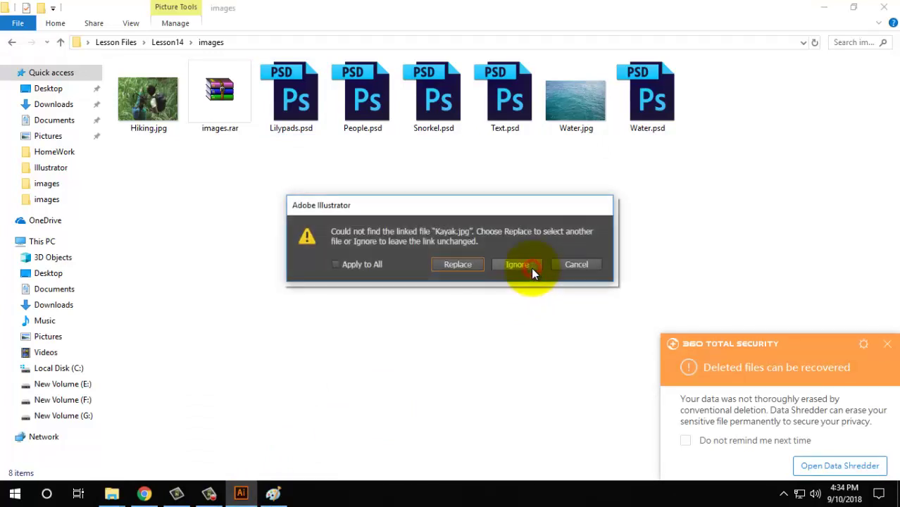
left_click(509, 266)
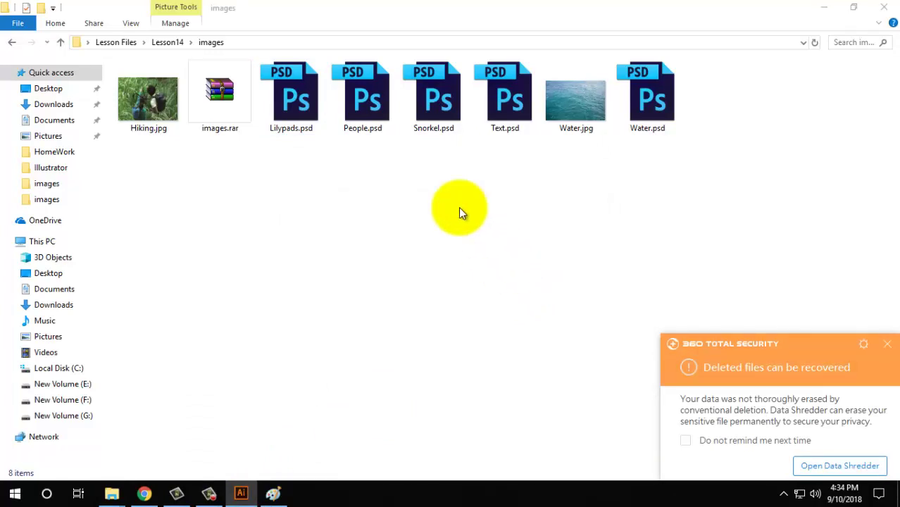
left_click(241, 493)
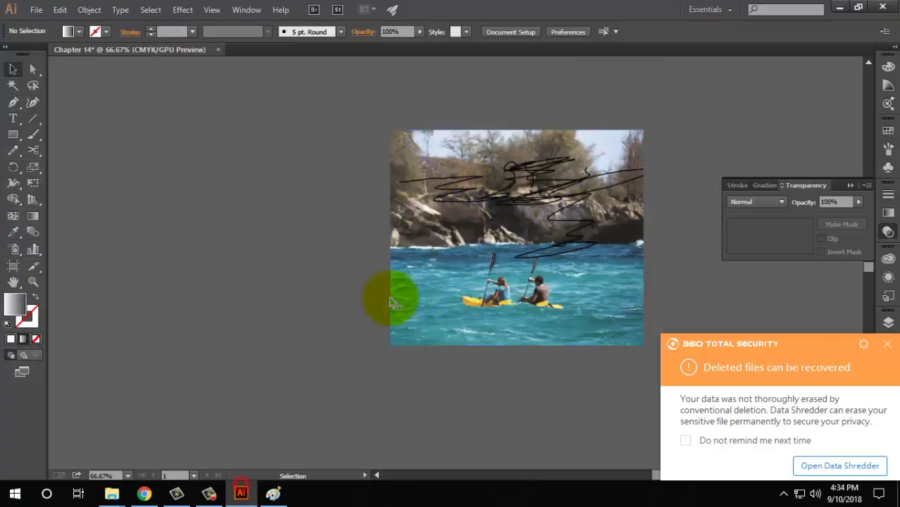
Step: Zoom out to 16.67% and close the 360 Total Security popup
left_click(264, 205)
scroll(315, 242, "down", 4)
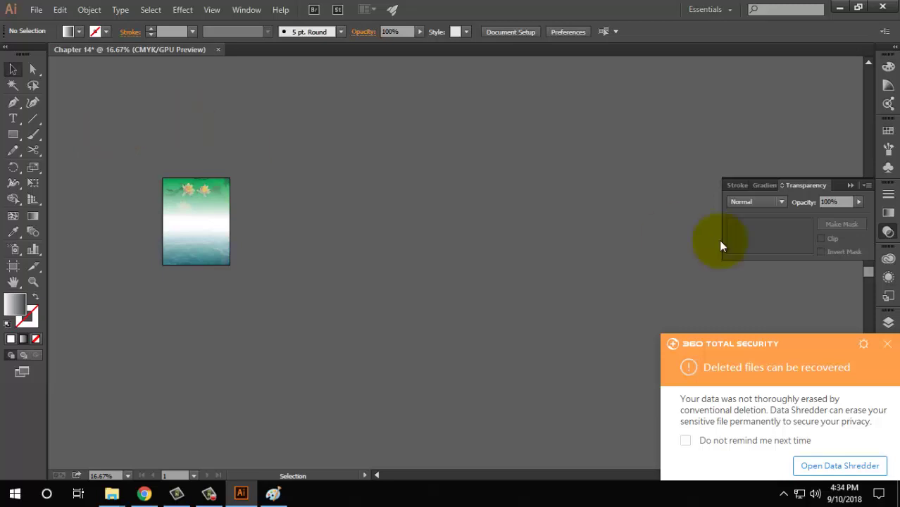
left_click(886, 345)
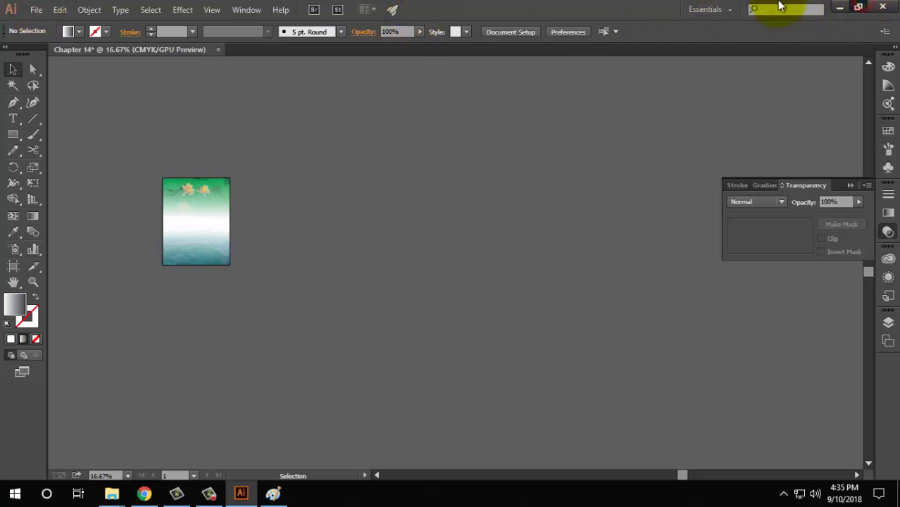
Step: Restore the deleted Kayak.jpg from the Recycle Bin
double_click(664, 6)
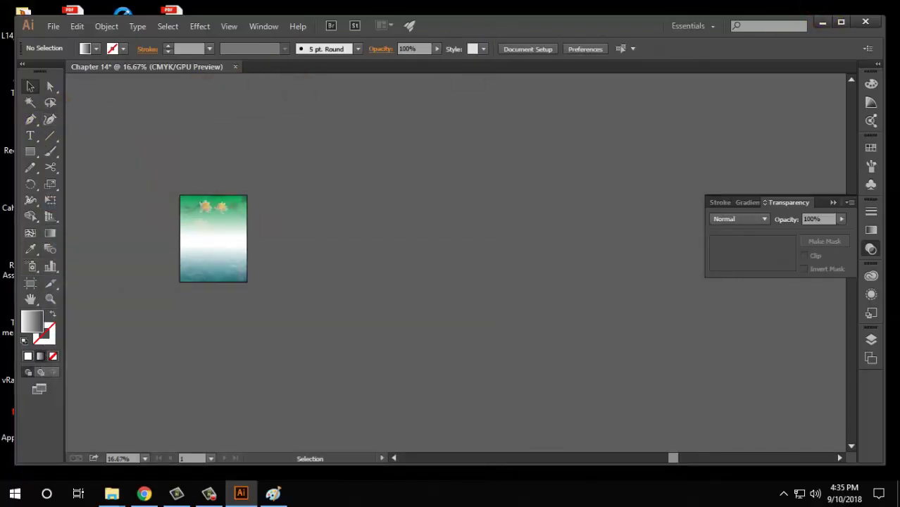
left_click(822, 22)
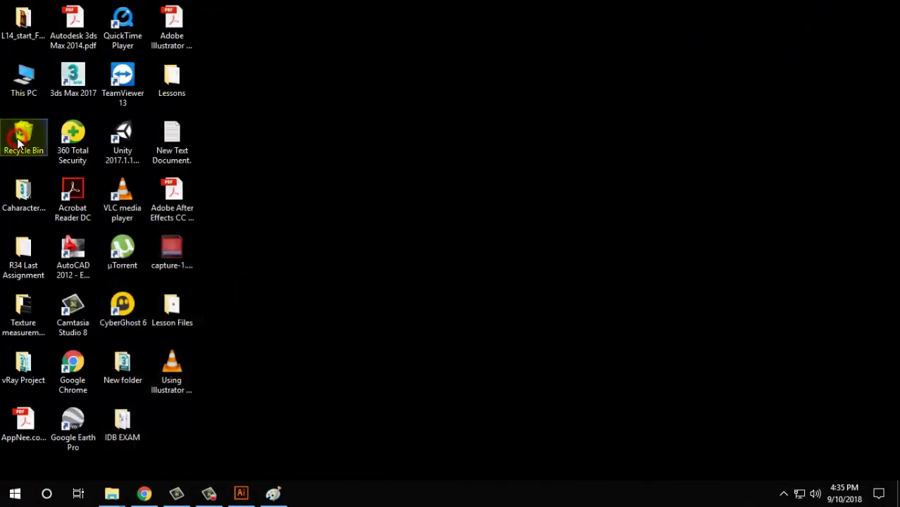
double_click(20, 143)
left_click(159, 80)
right_click(170, 79)
left_click(211, 84)
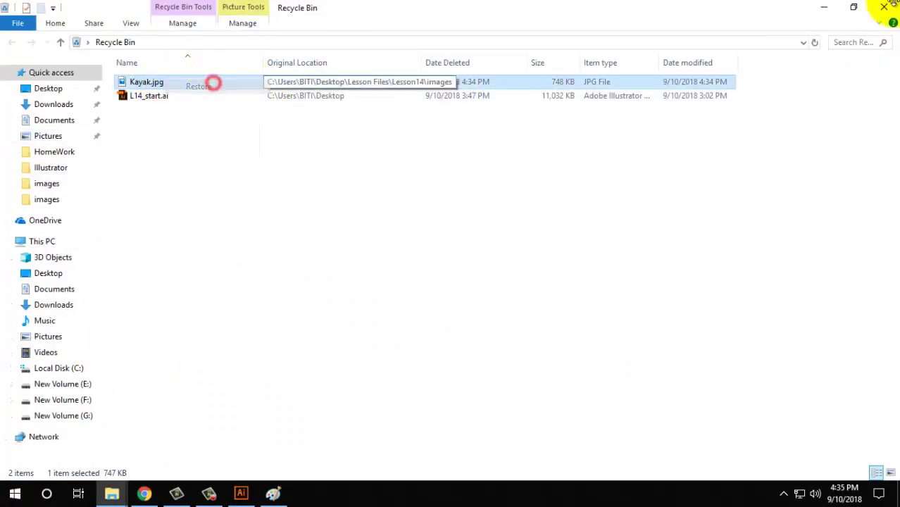
left_click(824, 7)
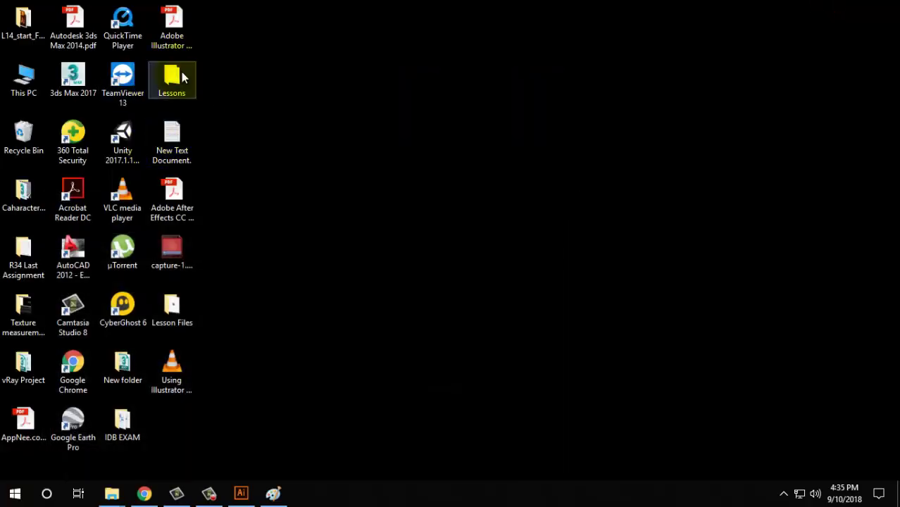
Step: Copy Hiking.jpg from Lesson14 images and accept Illustrator's missing-links update
double_click(172, 308)
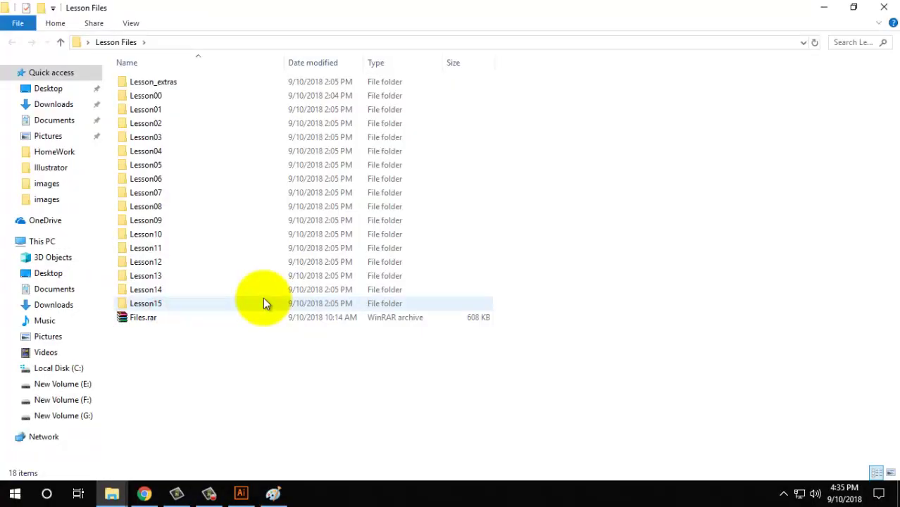
double_click(160, 289)
double_click(147, 82)
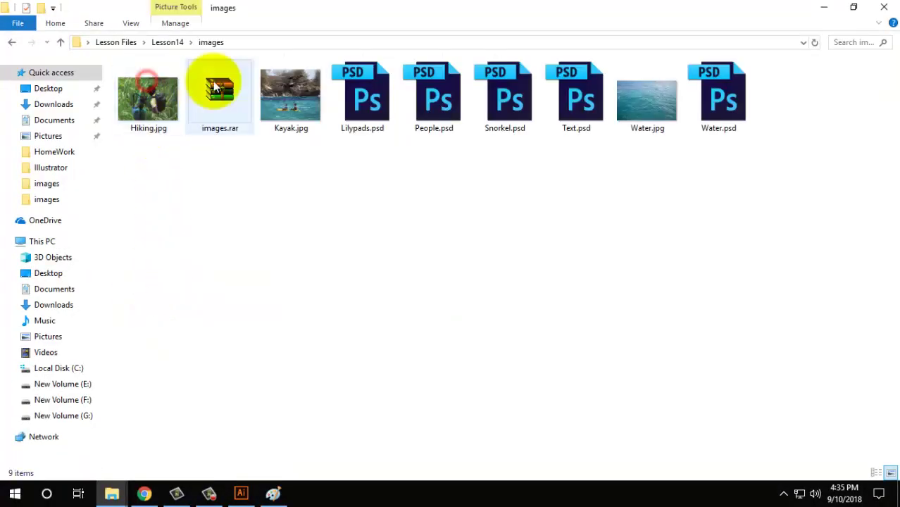
right_click(160, 111)
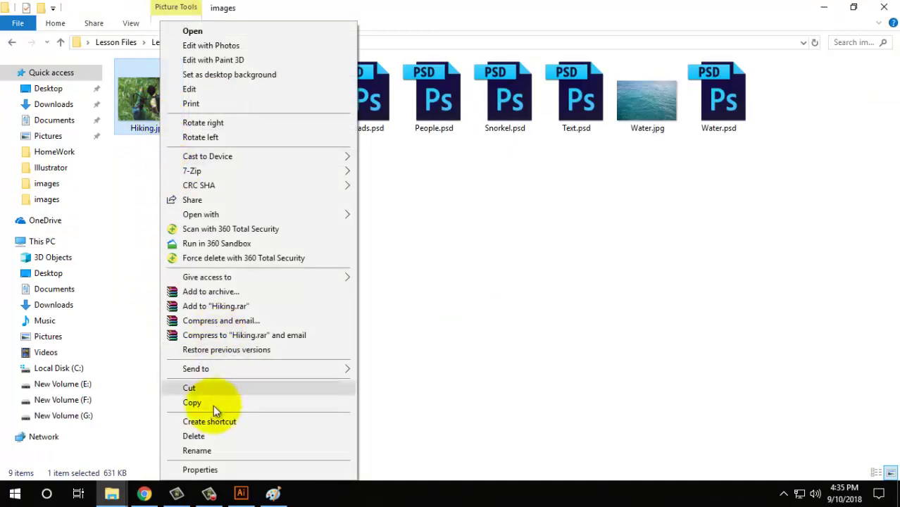
left_click(212, 405)
left_click(241, 493)
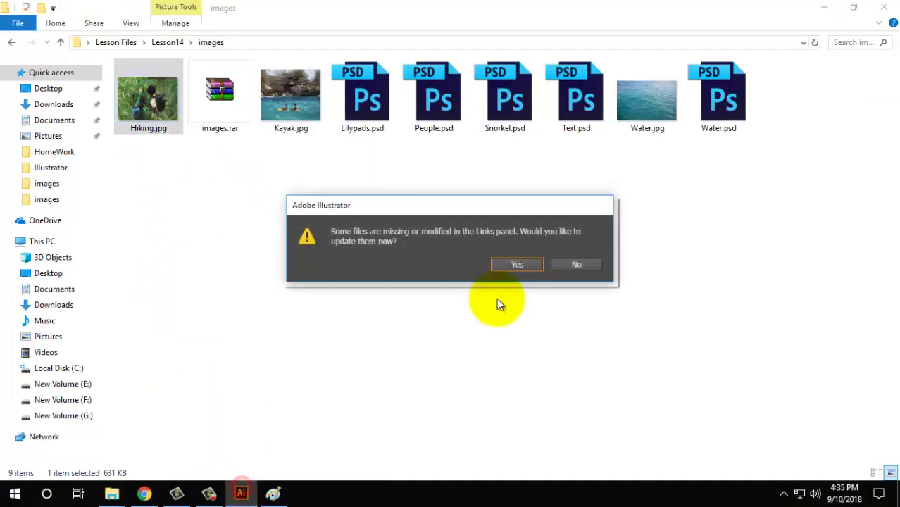
left_click(517, 264)
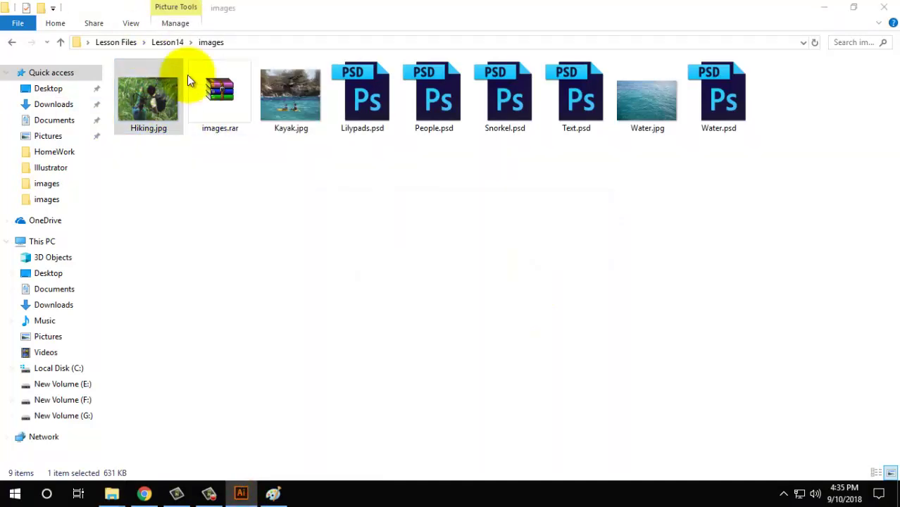
left_click(241, 494)
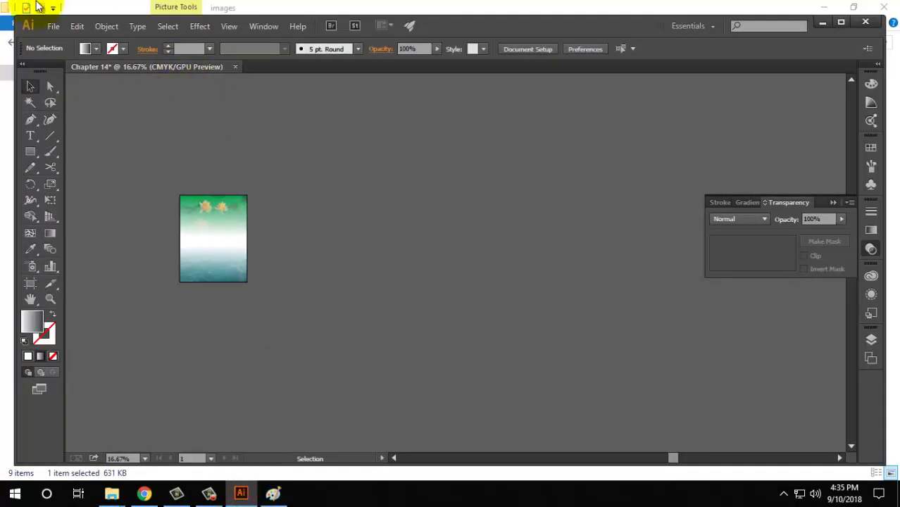
Step: Paste the copied Hiking.jpg photo onto the Illustrator canvas
left_click(77, 26)
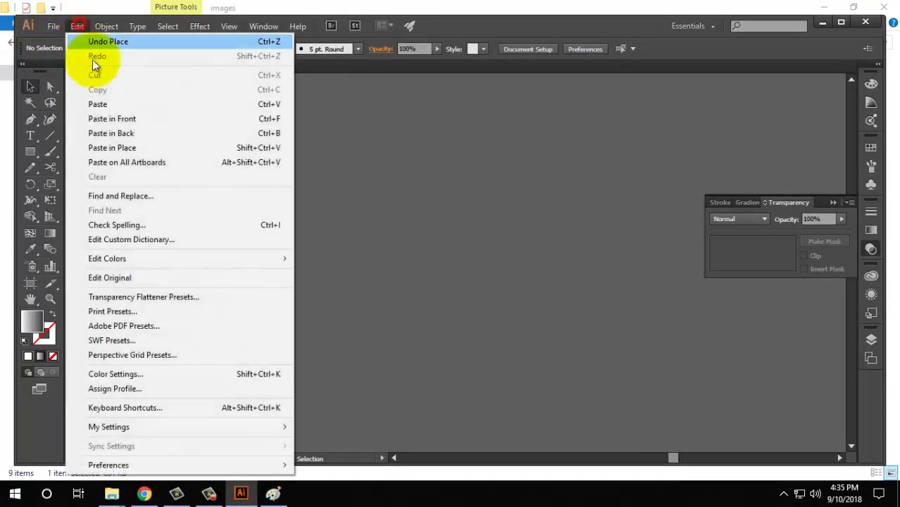
left_click(113, 108)
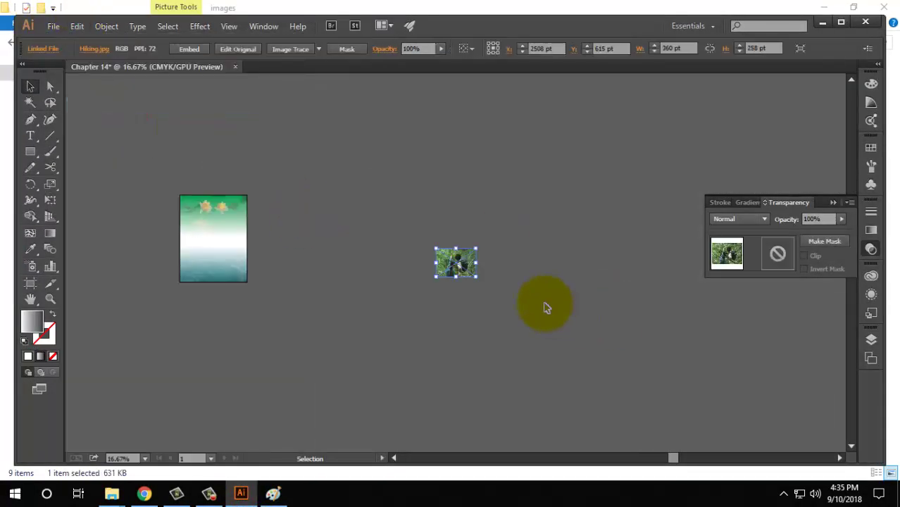
left_click(841, 23)
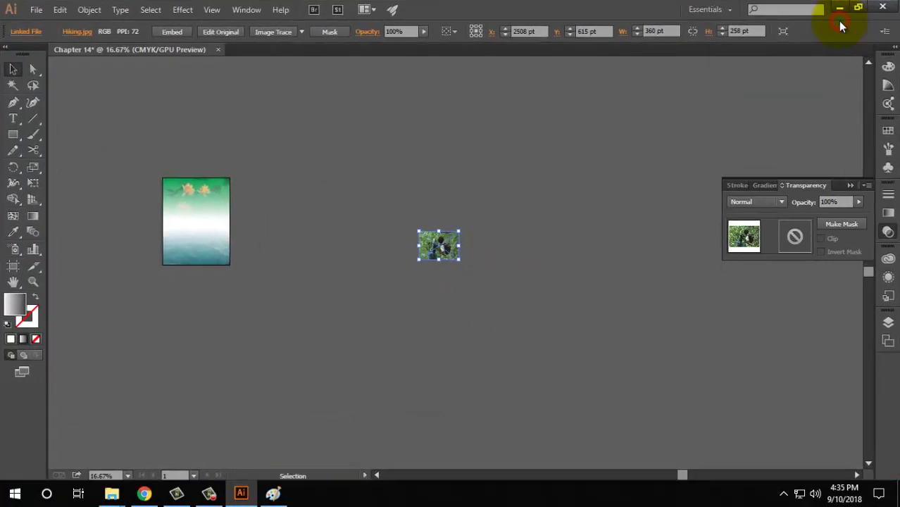
left_click(852, 186)
left_click(210, 496)
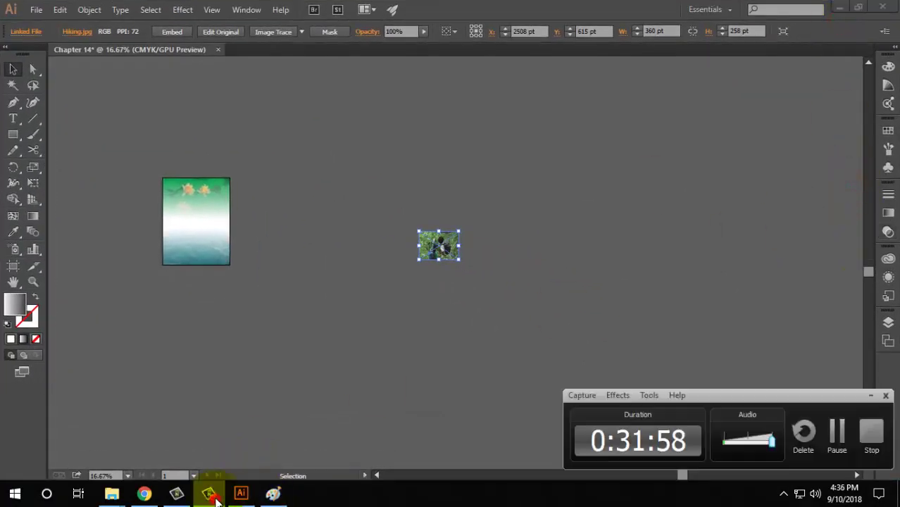
left_click(871, 396)
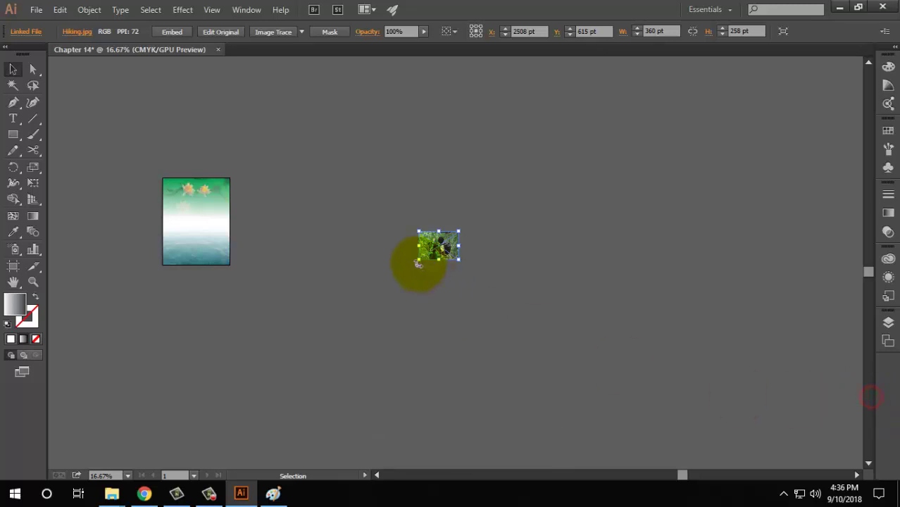
left_click(451, 250)
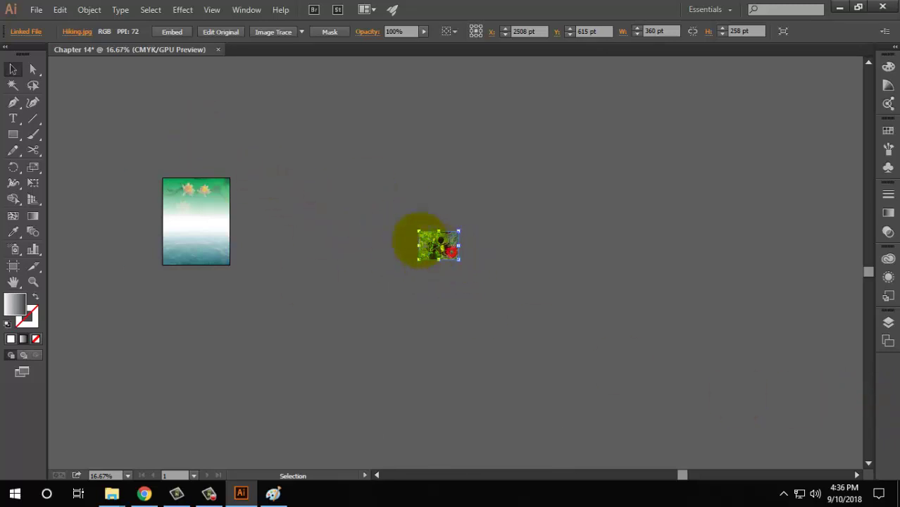
left_click_drag(421, 241, 275, 194)
Step: Move the Hiking photo right of the poster, embed it, then delete it
scroll(296, 195, "up", 4)
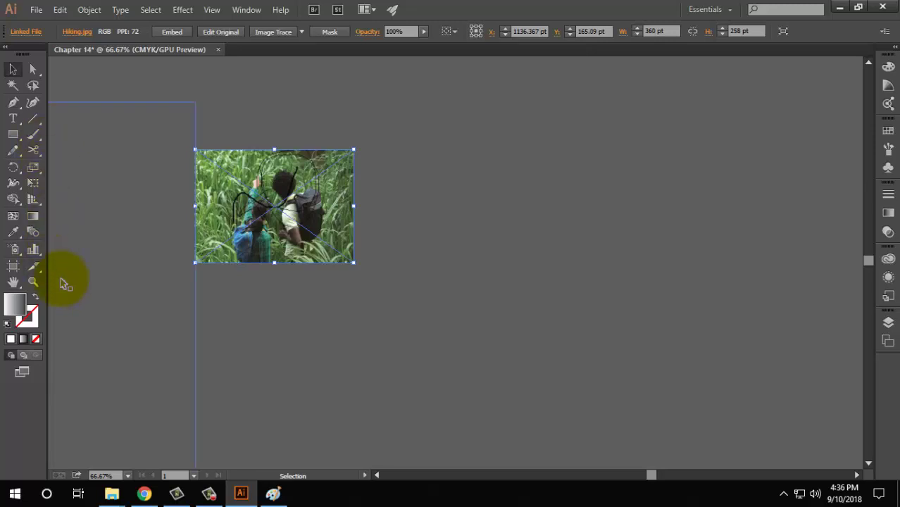
left_click_drag(332, 297, 459, 276)
left_click_drag(443, 173, 522, 240)
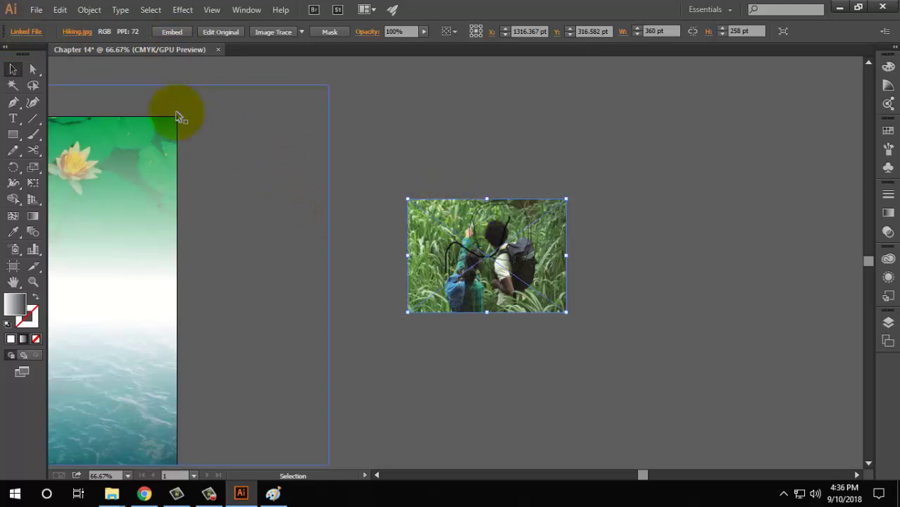
left_click(170, 32)
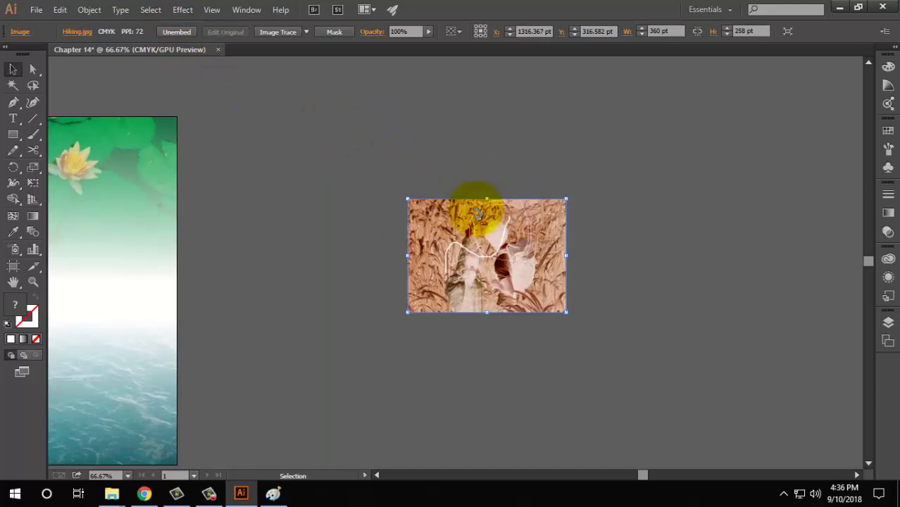
key("Delete")
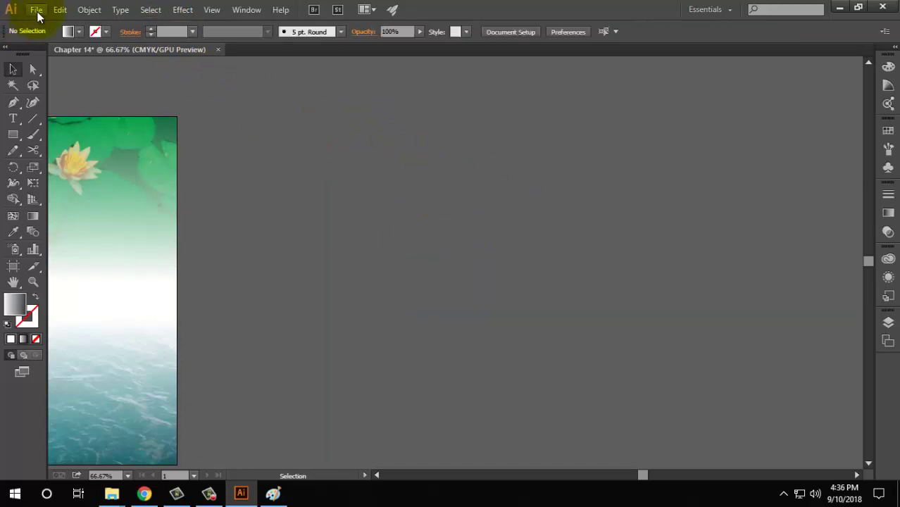
Step: Place Water.jpg from the Lesson14 images folder beside the poster and embed it
left_click(36, 9)
left_click(62, 53)
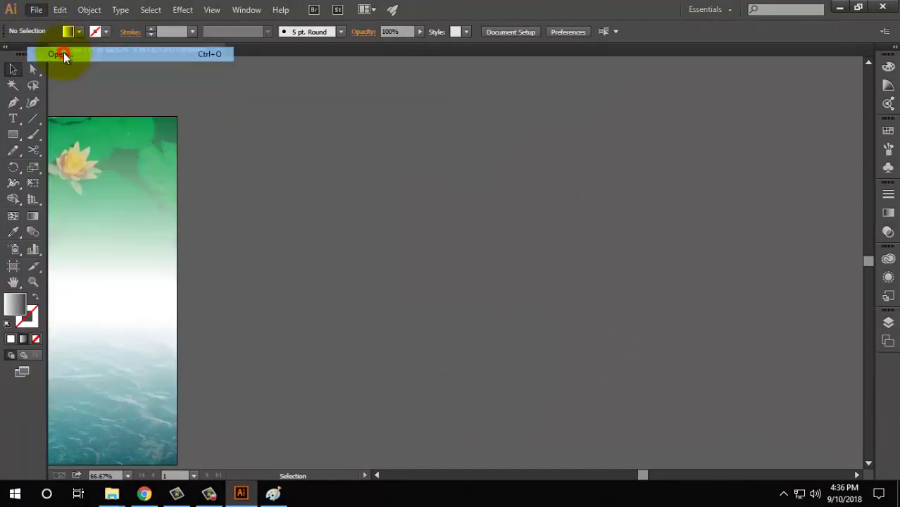
left_click(422, 194)
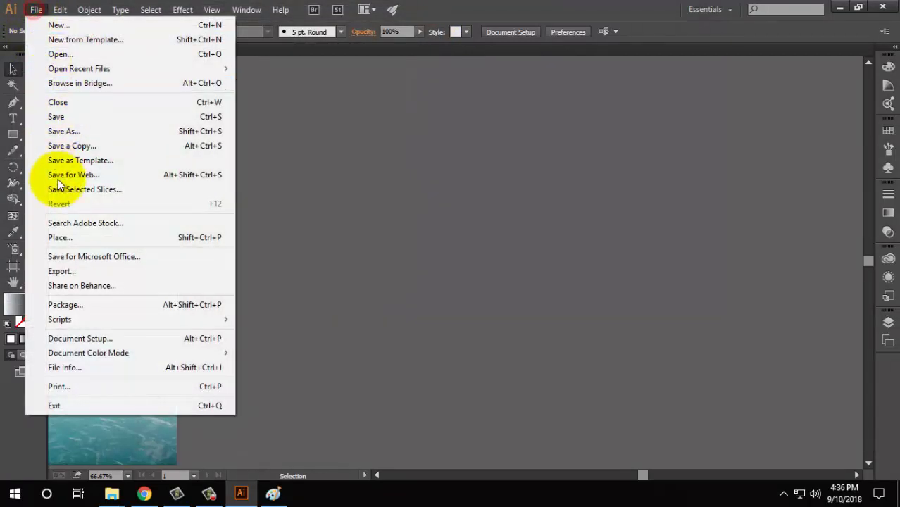
left_click(69, 236)
left_click(375, 185)
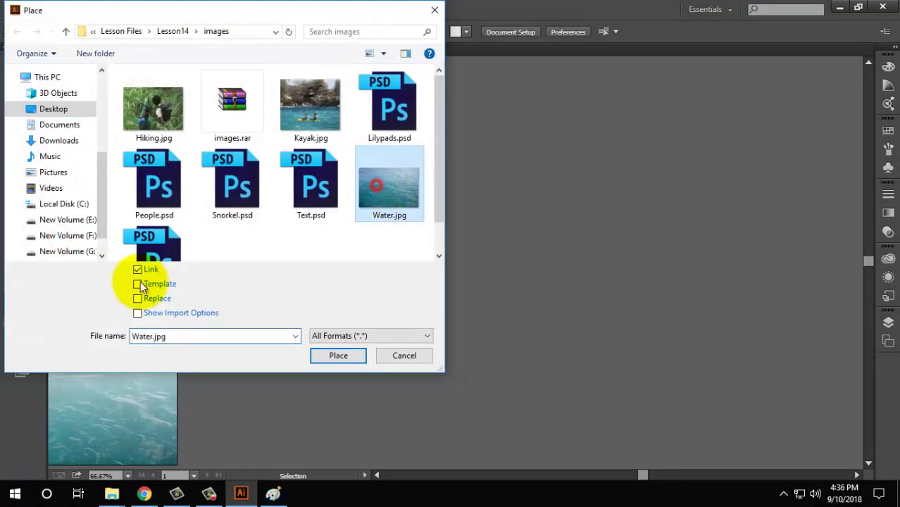
left_click(349, 356)
left_click(406, 224)
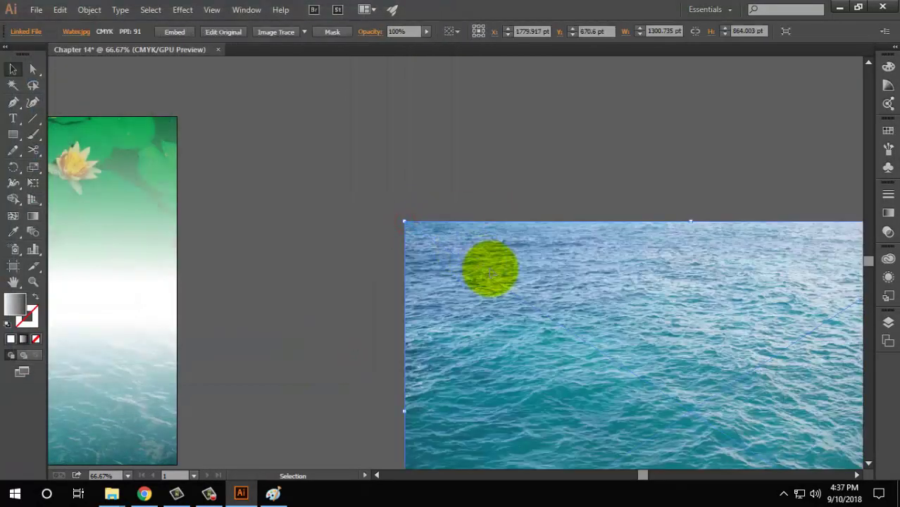
left_click_drag(567, 323, 479, 233)
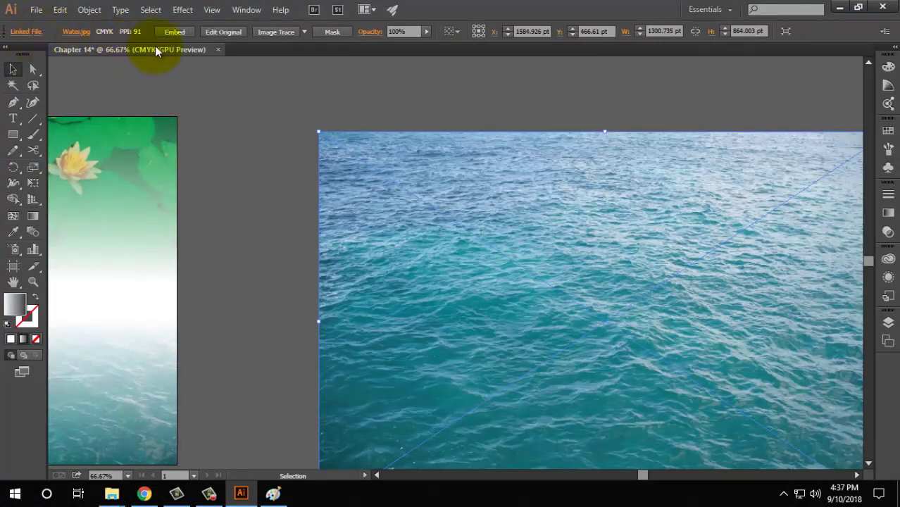
left_click(174, 32)
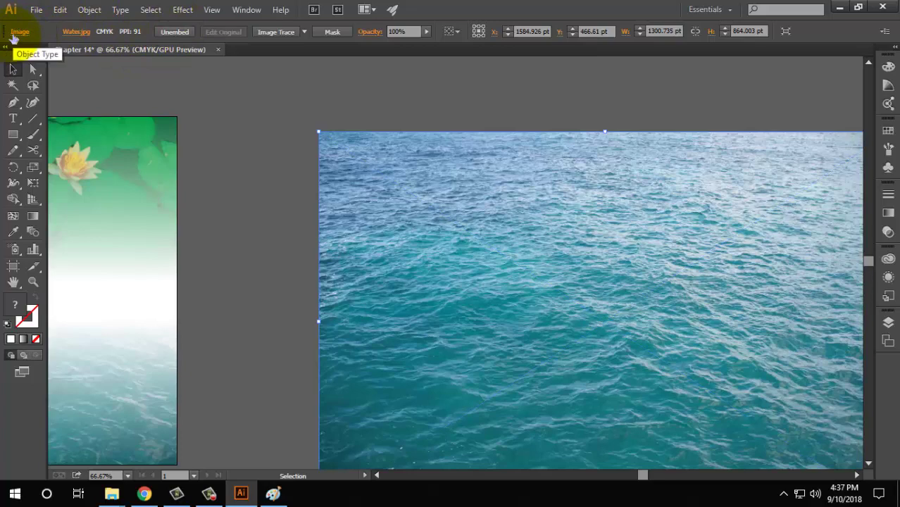
scroll(518, 170, "down", 3, "alt")
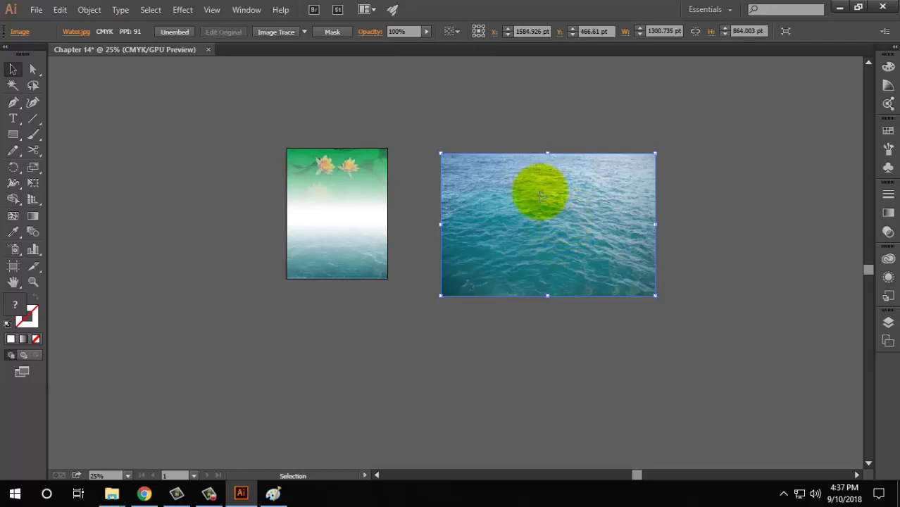
Step: Unembed the sea photo, saving it to the Desktop as Water1.psd
left_click(176, 31)
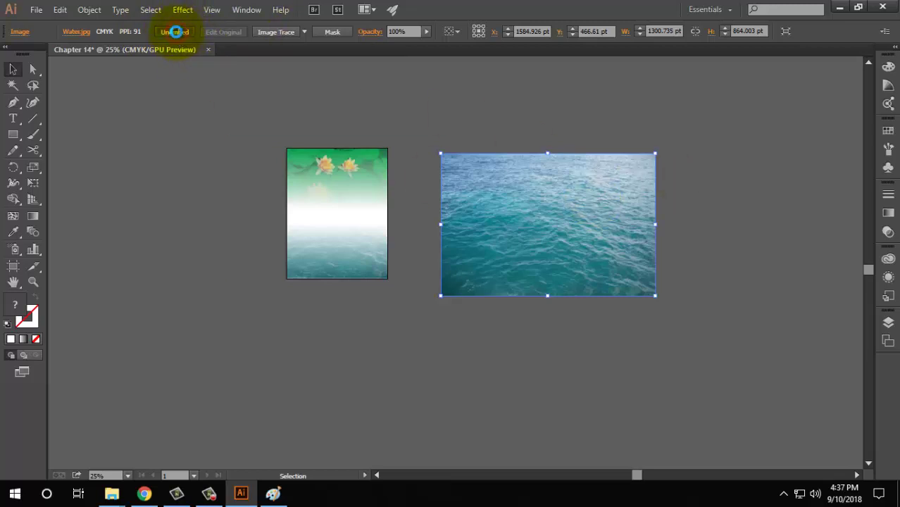
left_click(53, 109)
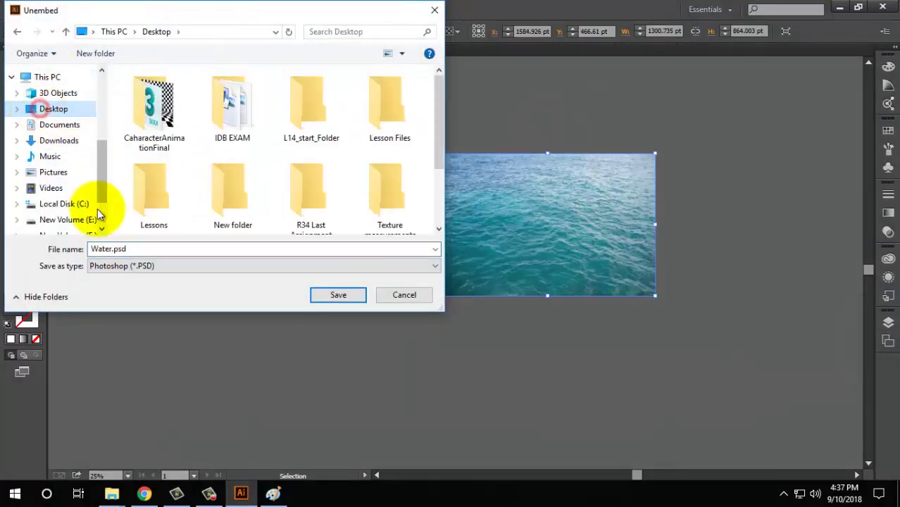
double_click(113, 248)
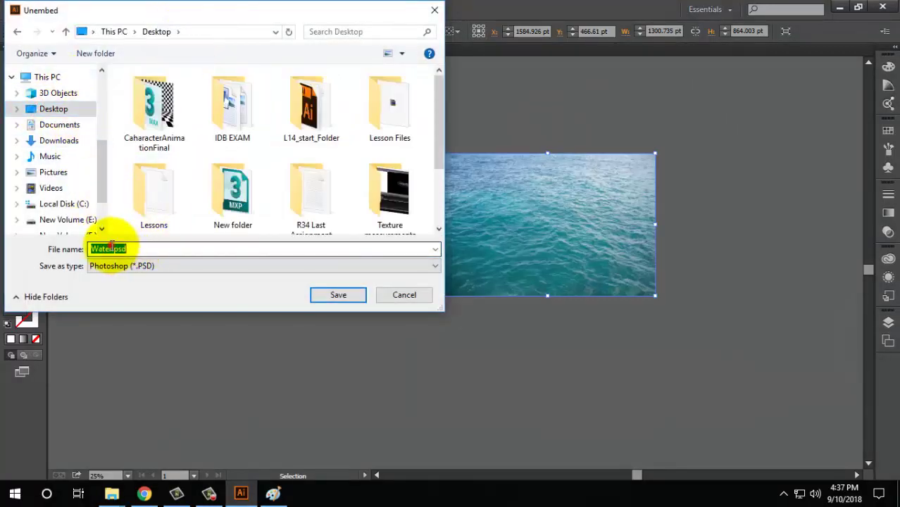
left_click(113, 249)
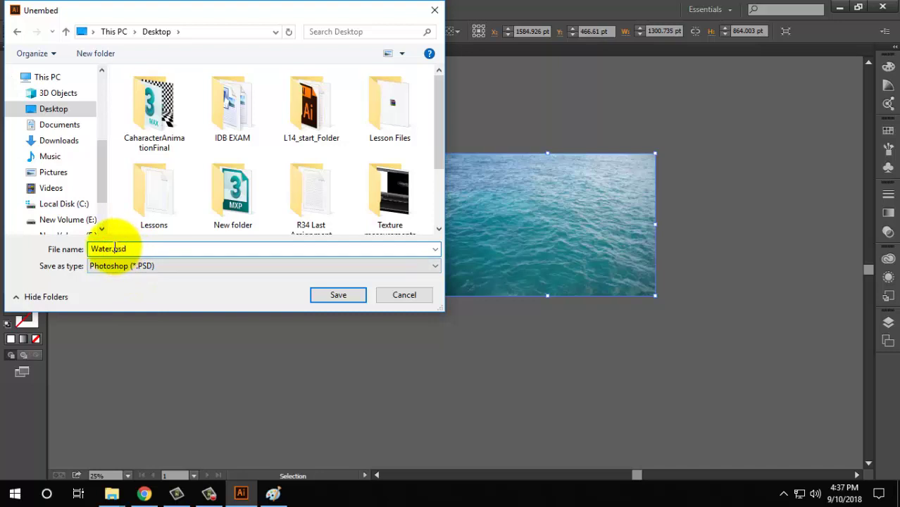
left_click(110, 249)
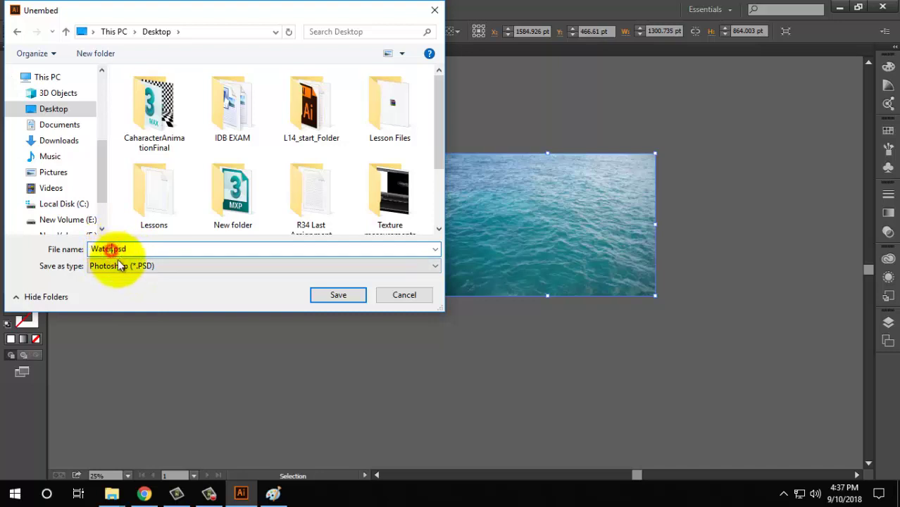
type("1")
left_click(158, 252)
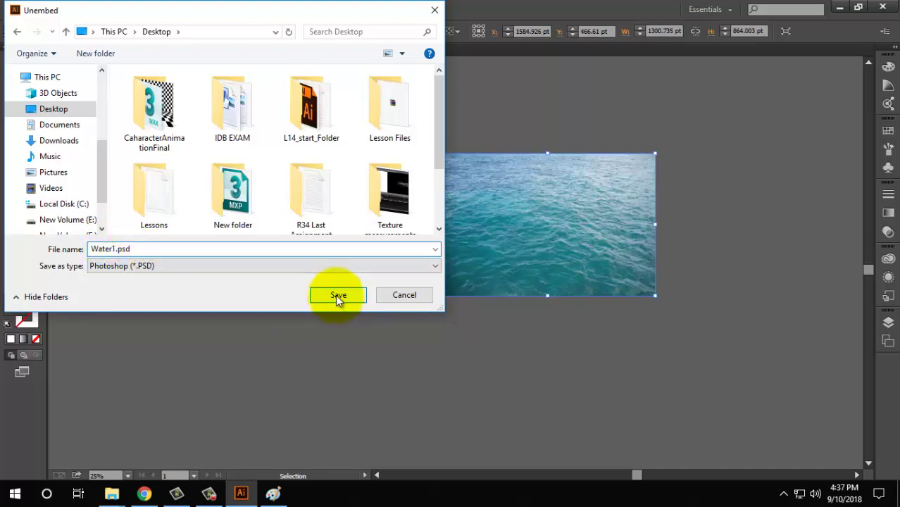
left_click(337, 297)
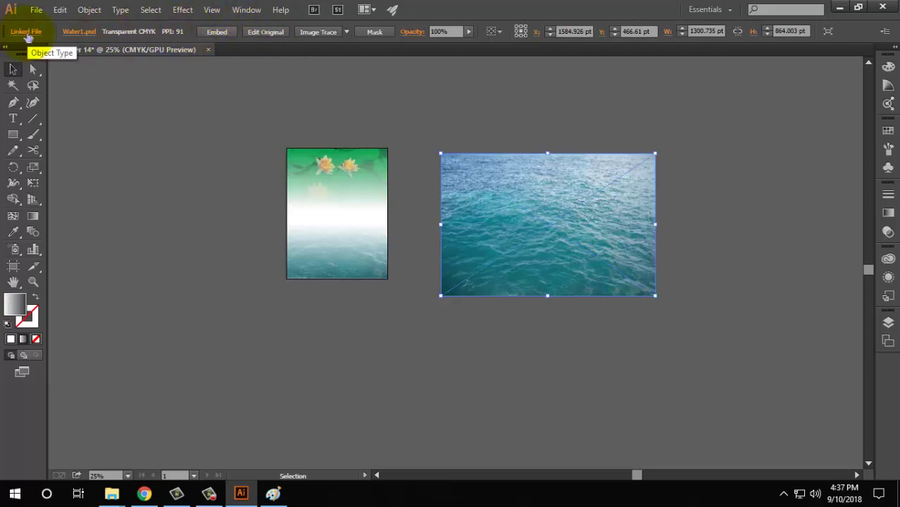
left_click(840, 9)
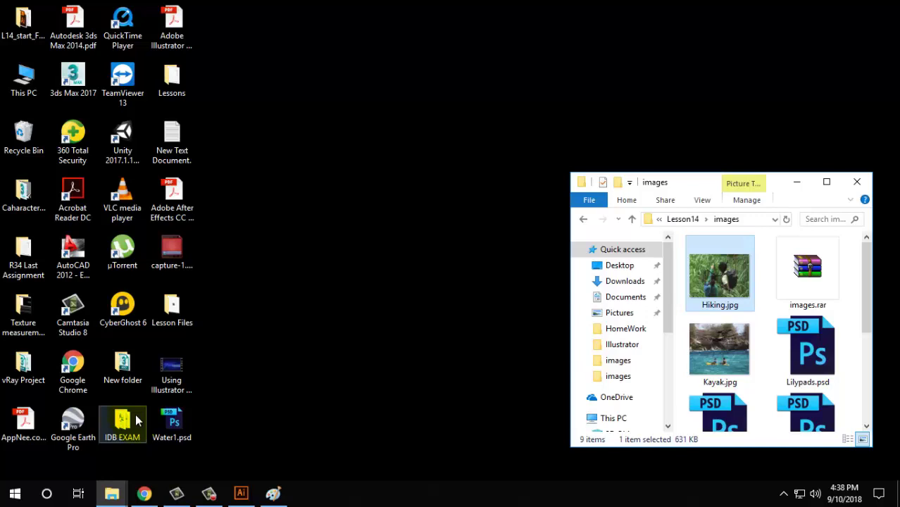
left_click(241, 493)
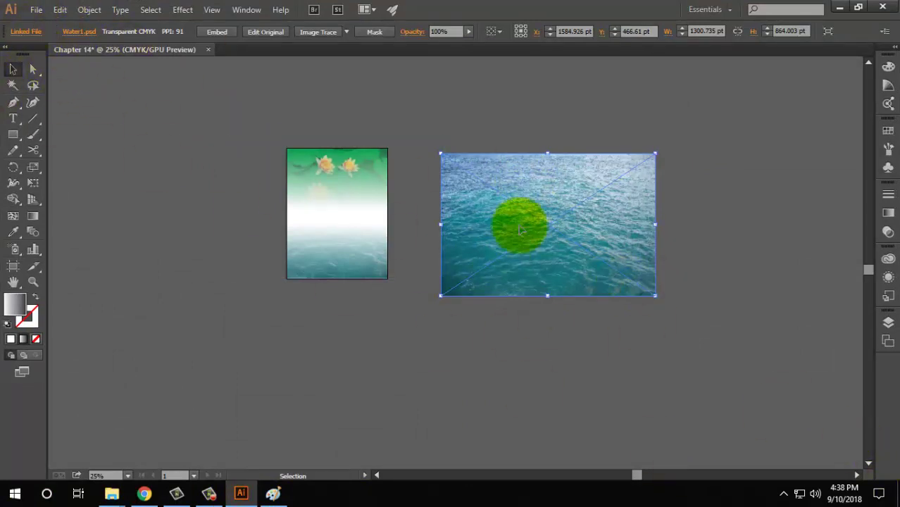
Step: Inspect the Kayak.jpg and Water1.psd link details, then start relinking Water1.psd
left_click(25, 31)
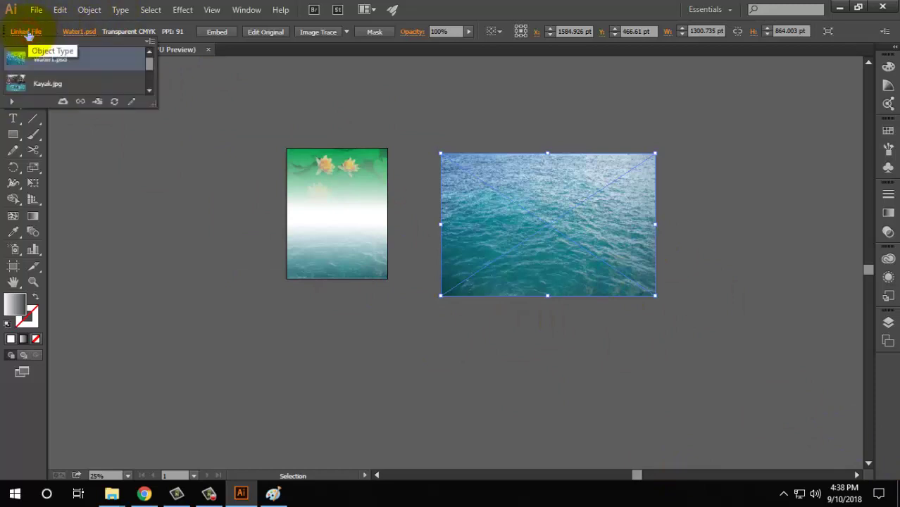
left_click_drag(150, 67, 150, 80)
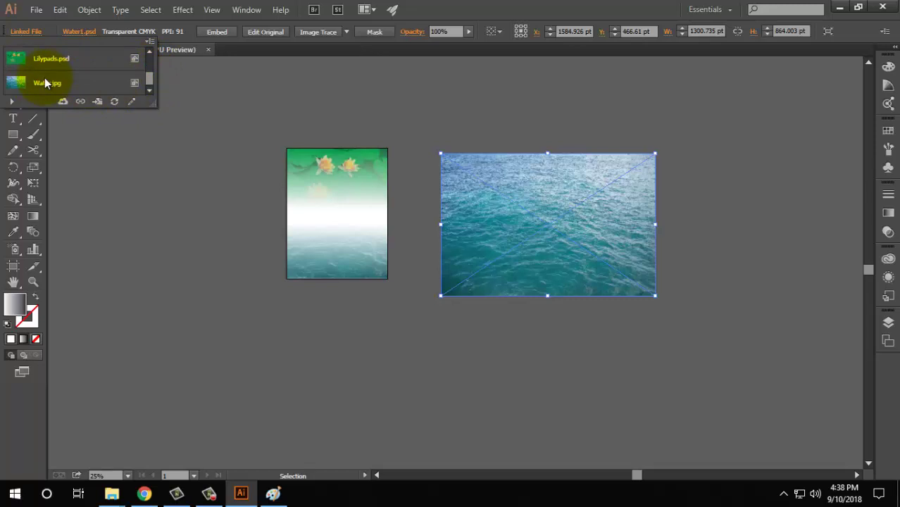
left_click_drag(146, 70, 153, 46)
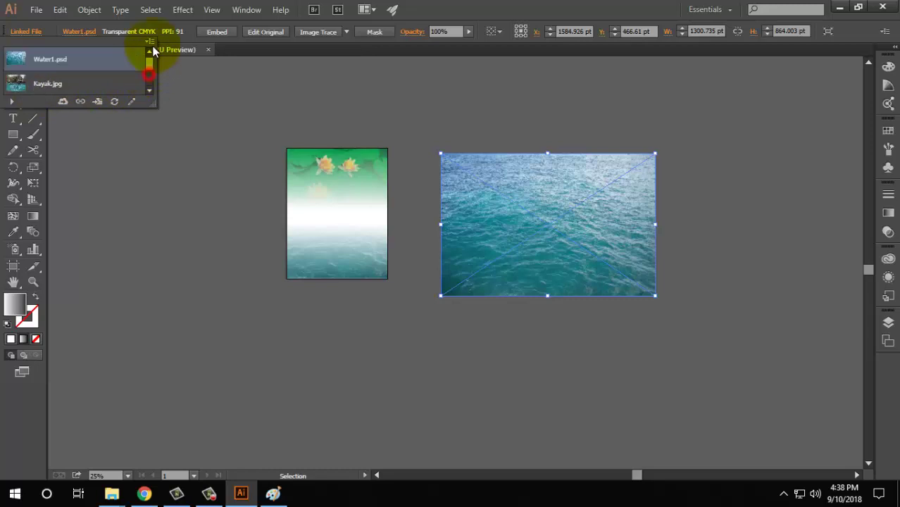
left_click(26, 36)
left_click(43, 84)
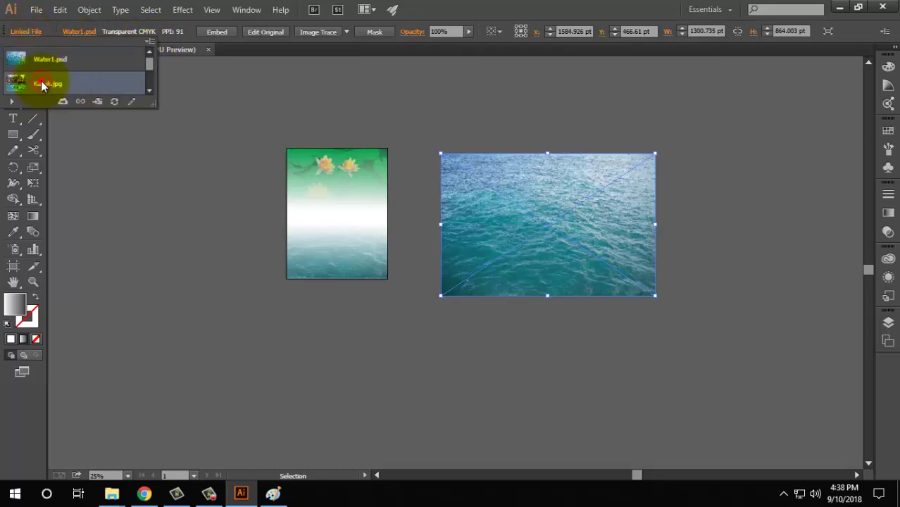
double_click(55, 84)
left_click(54, 63)
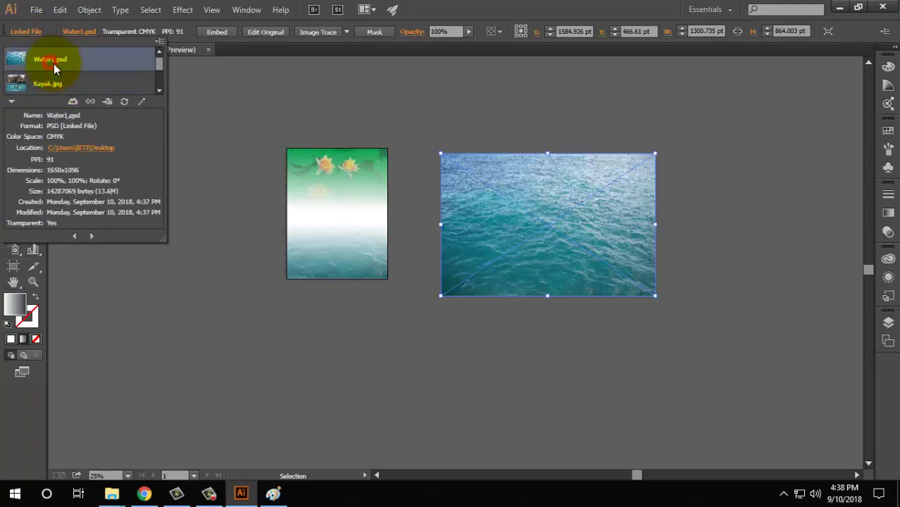
left_click(264, 176)
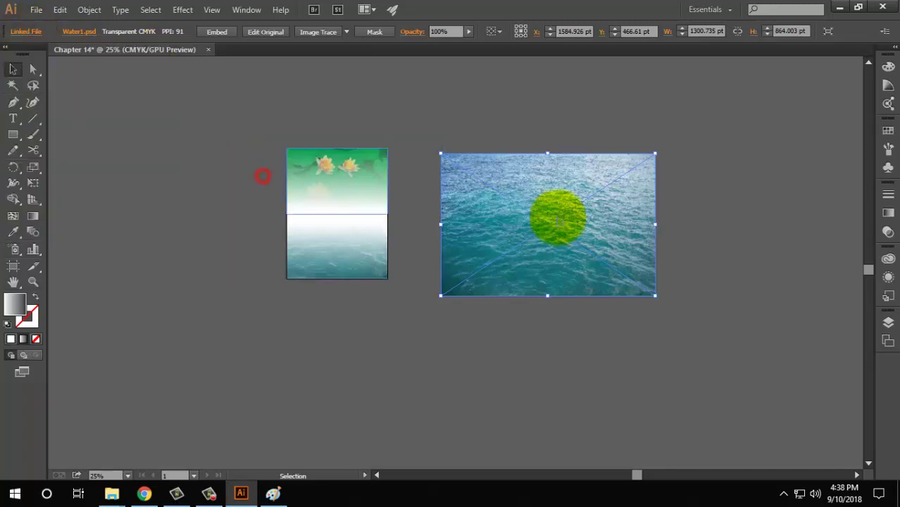
left_click(25, 31)
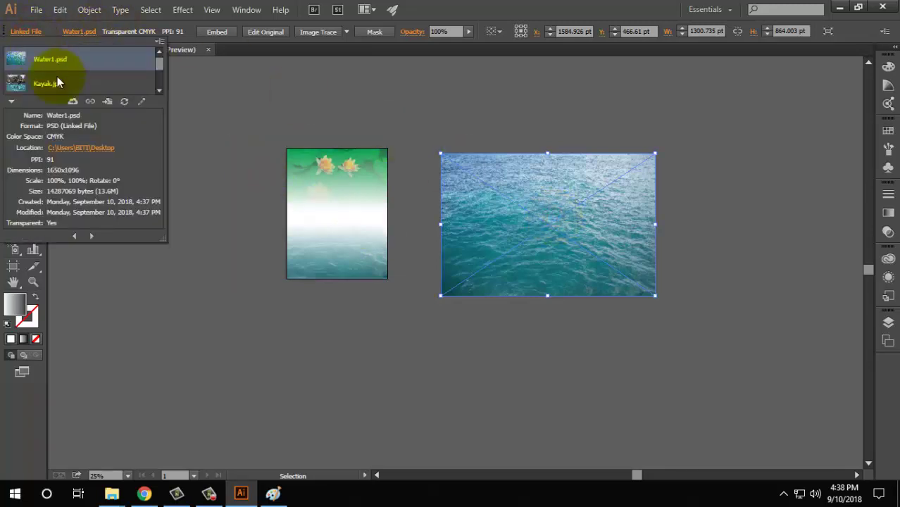
left_click(11, 103)
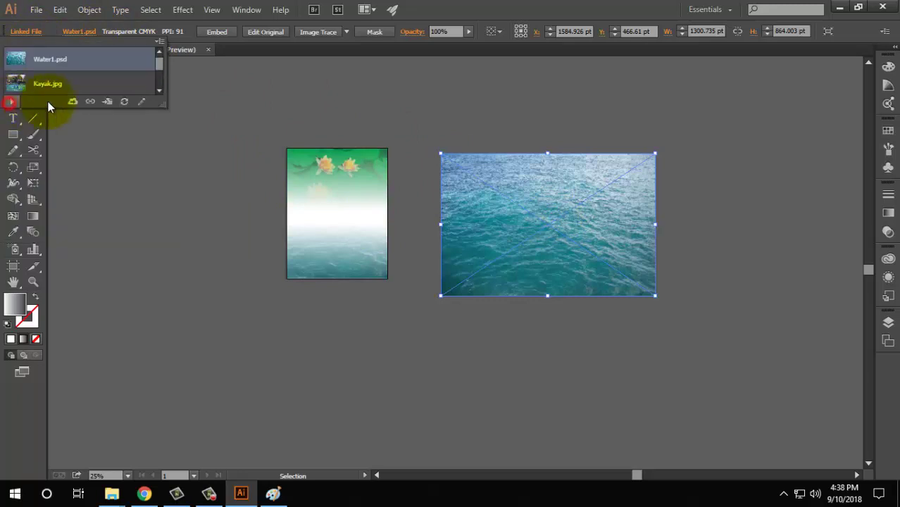
left_click(92, 103)
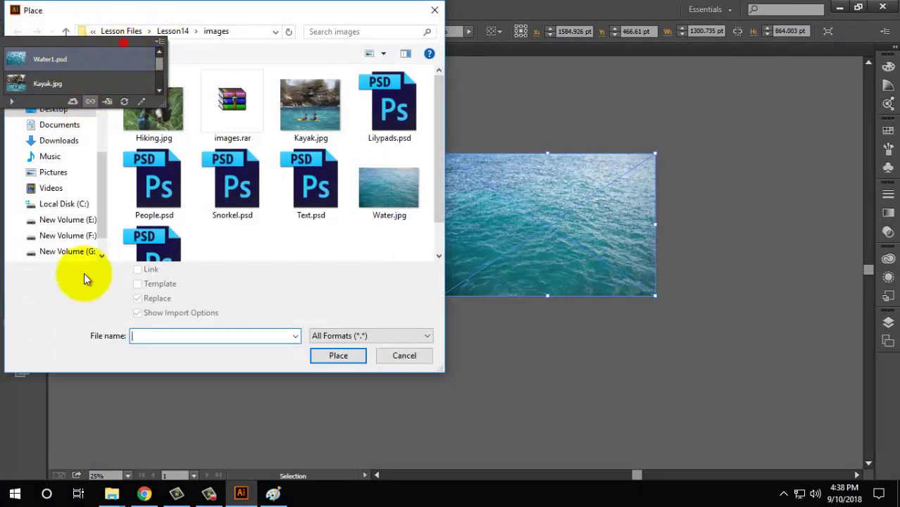
Step: Relink the sea photo to Kayak.jpg
scroll(422, 185, "down", 1)
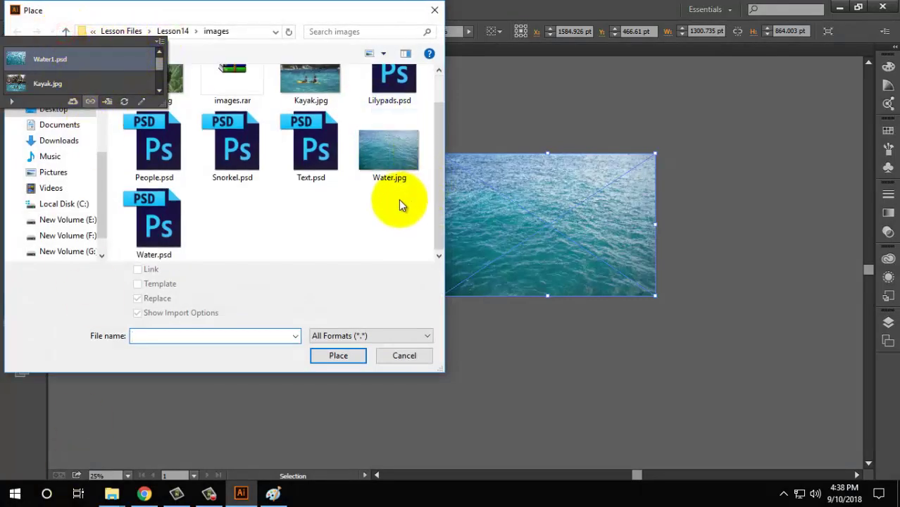
scroll(367, 162, "up", 1)
left_click(327, 125)
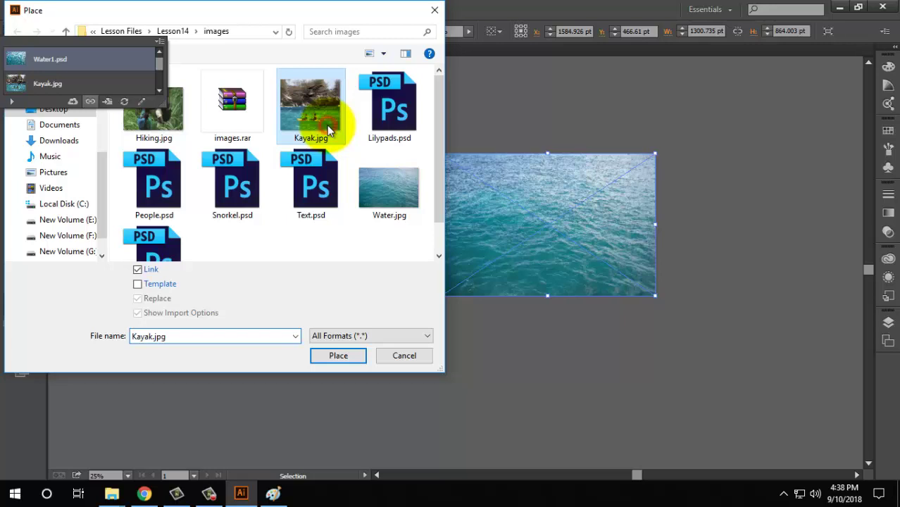
left_click(325, 352)
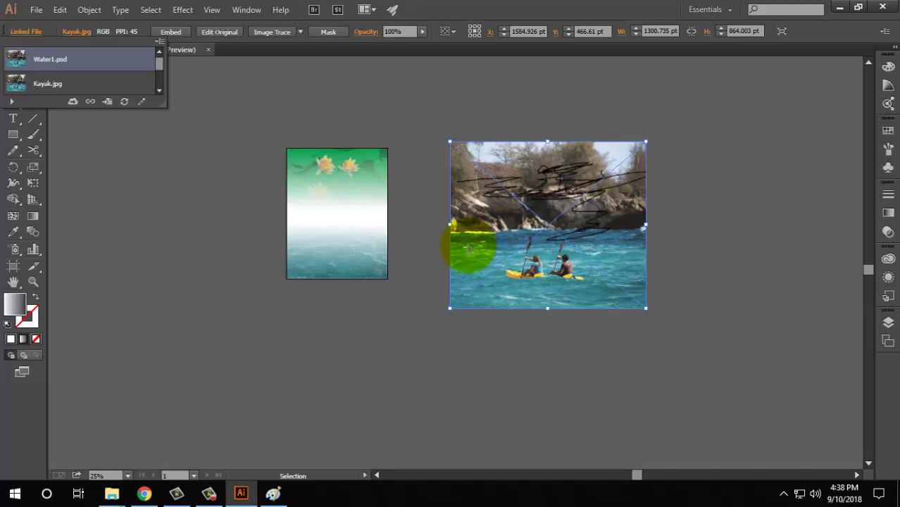
Step: Relink the image again, this time to Snorkel.psd, and close the Links panel
left_click(92, 102)
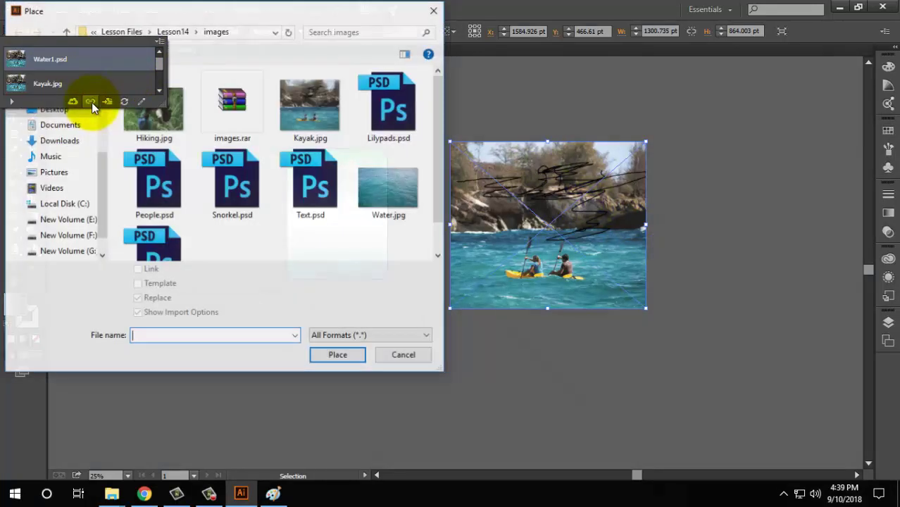
scroll(317, 211, "down", 1)
left_click(243, 162)
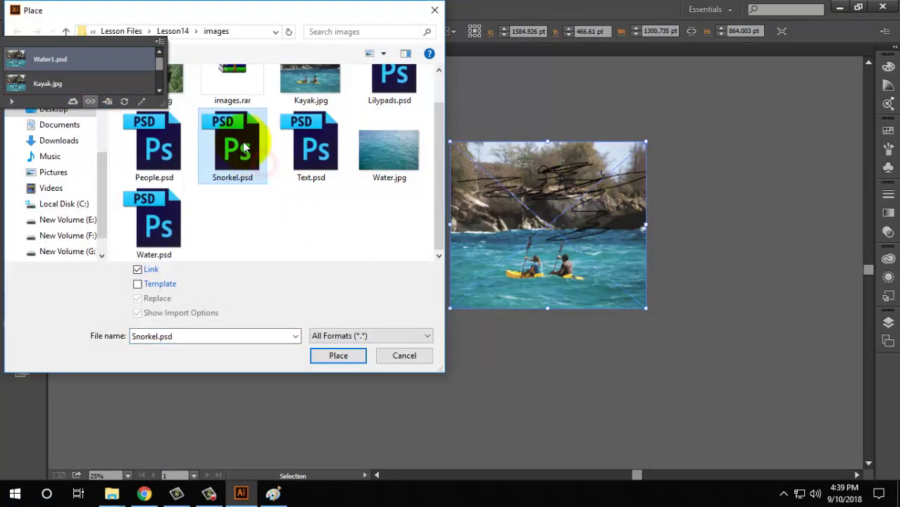
left_click(339, 356)
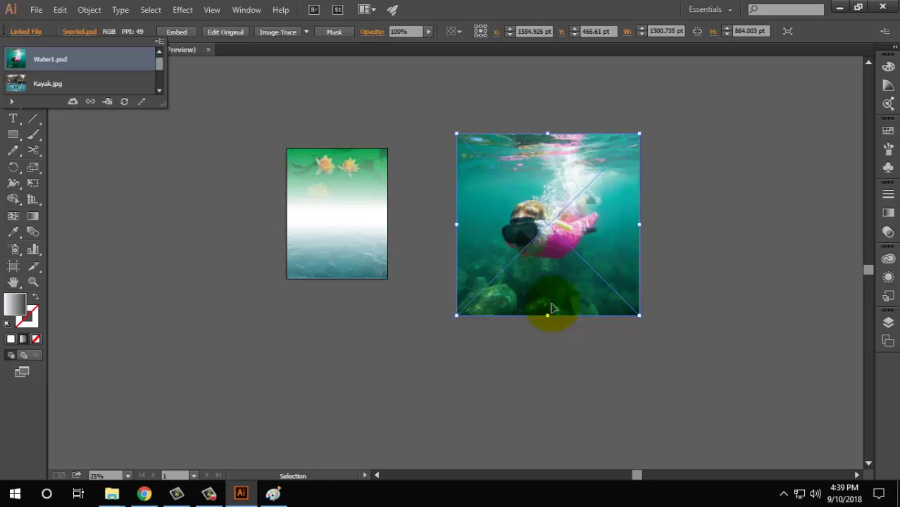
left_click(25, 33)
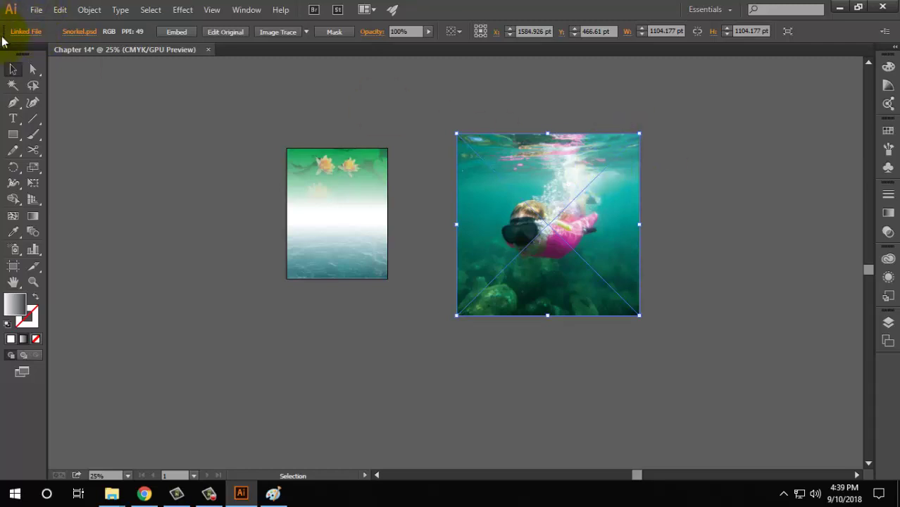
Step: Relink the side image from Snorkel.psd to Lilypads.psd, accepting the Photoshop import options
left_click(25, 31)
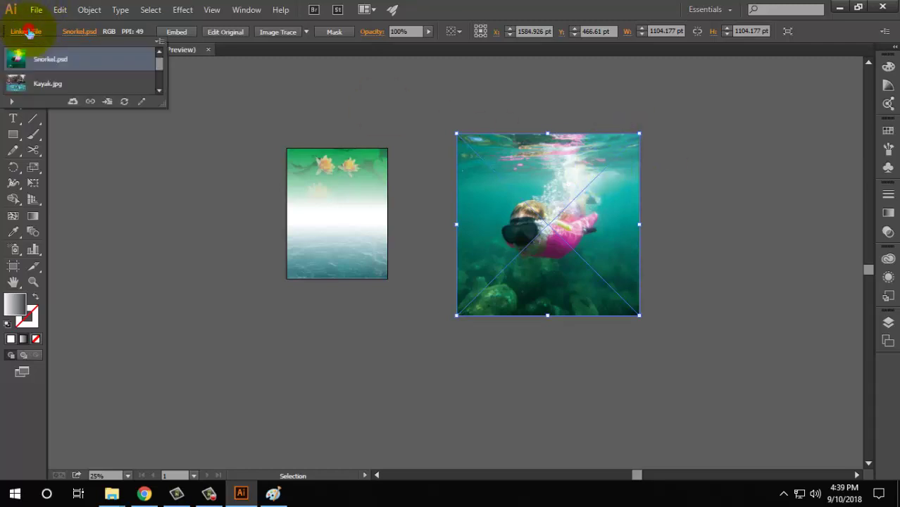
left_click(90, 102)
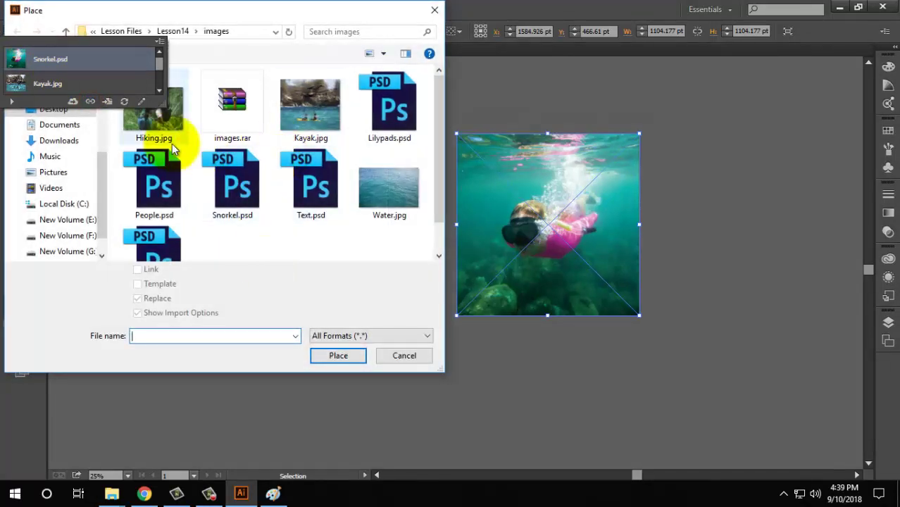
left_click(390, 99)
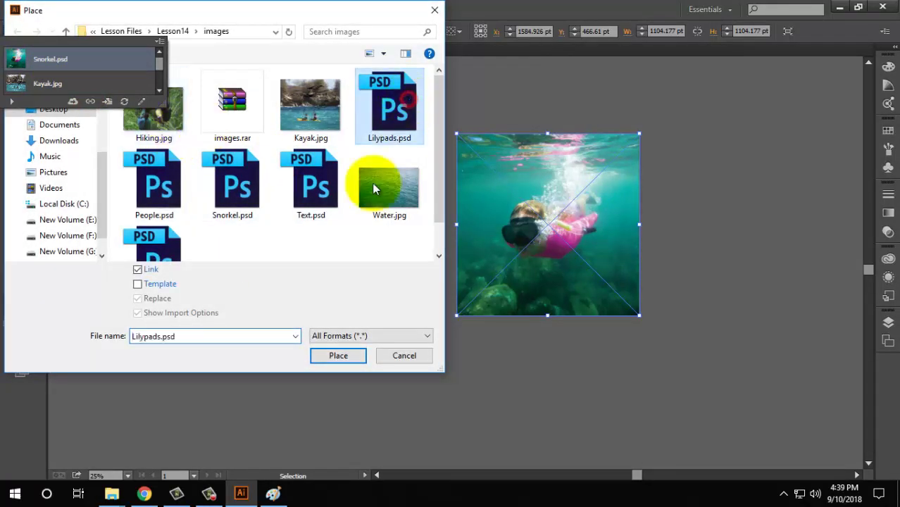
left_click(336, 356)
left_click(486, 352)
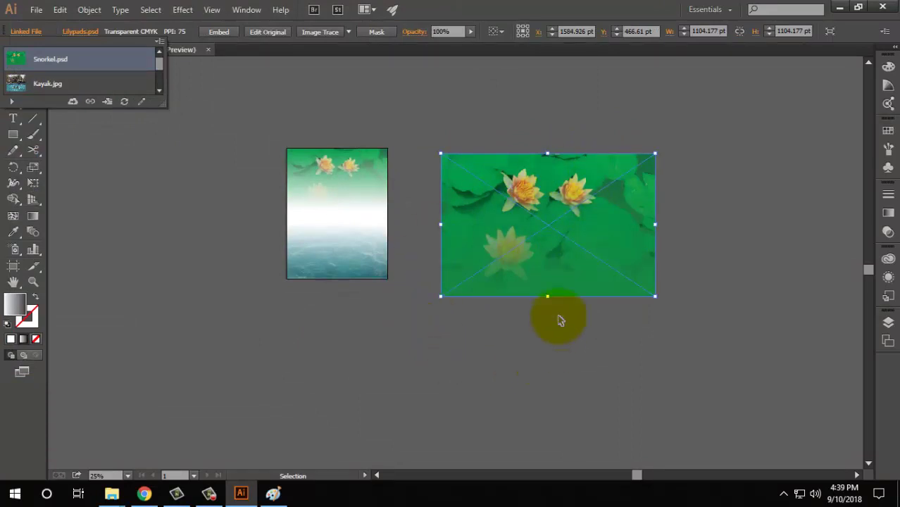
left_click(471, 396)
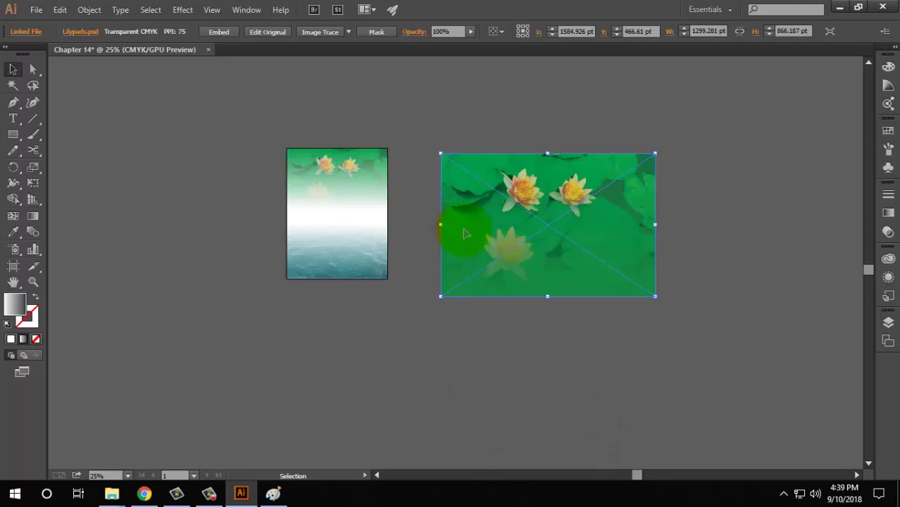
left_click(497, 231)
Step: Delete the lily-pad side image and select the poster's image groups
key("Delete")
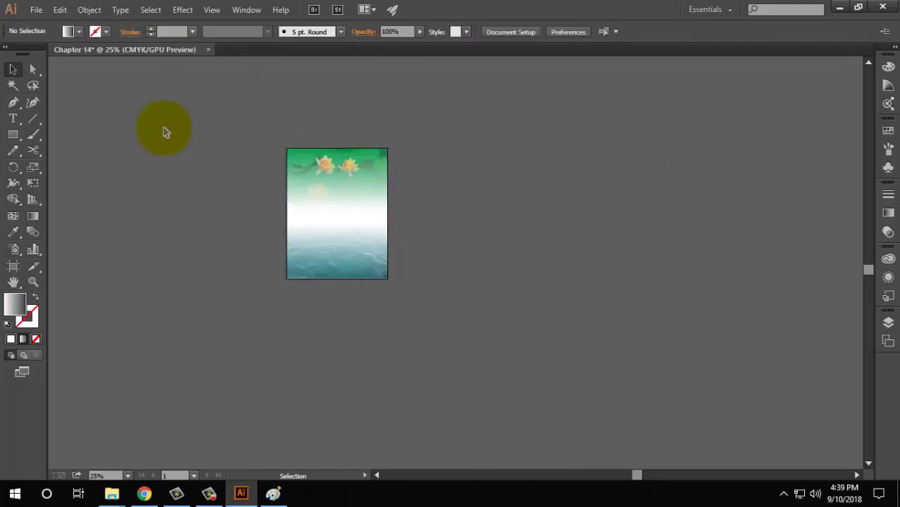
left_click(351, 258)
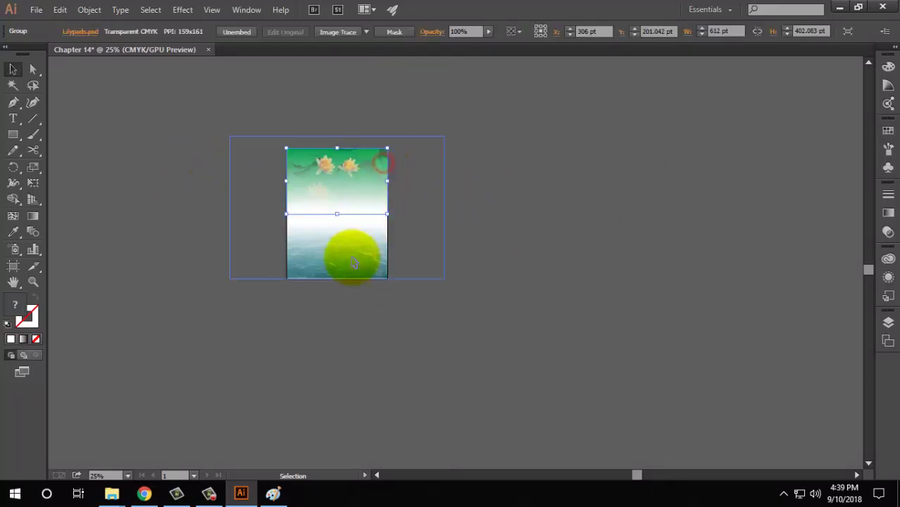
left_click(352, 166)
Step: Choose Snorkel.psd as a linked image to place
left_click(36, 9)
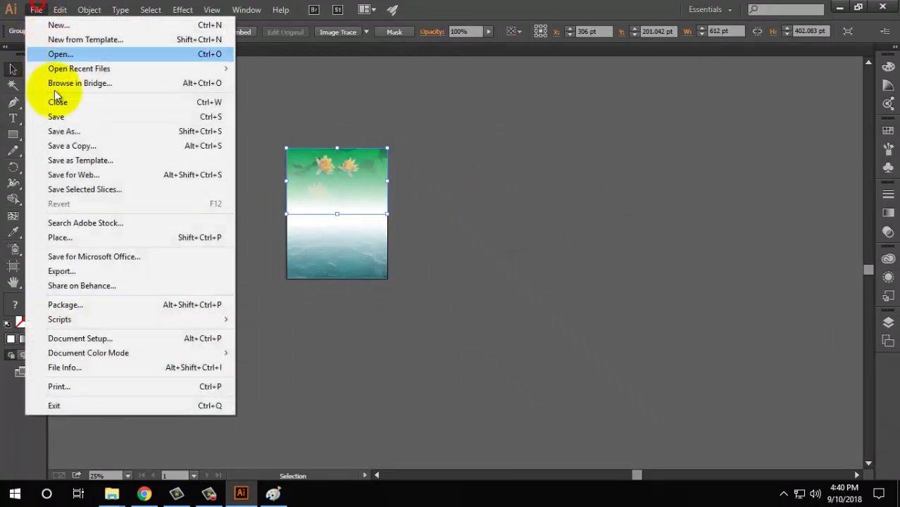
left_click(59, 237)
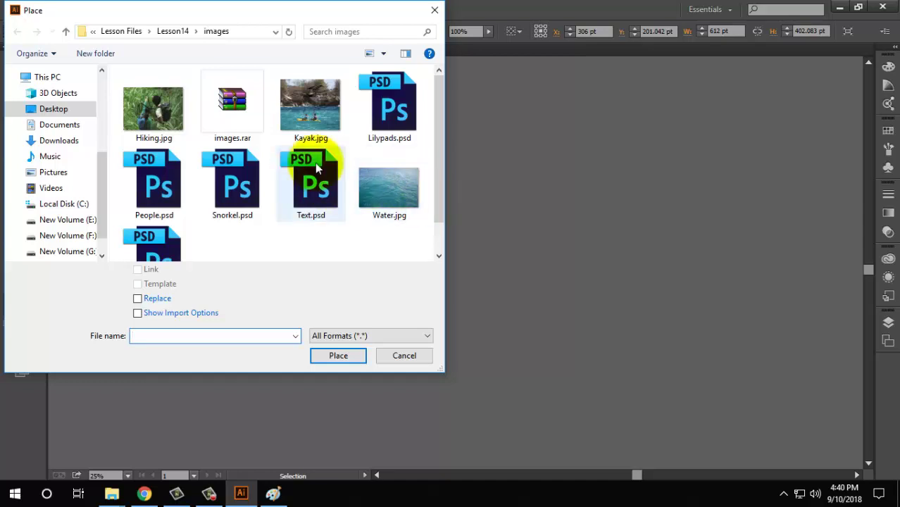
left_click(313, 196)
left_click(229, 176)
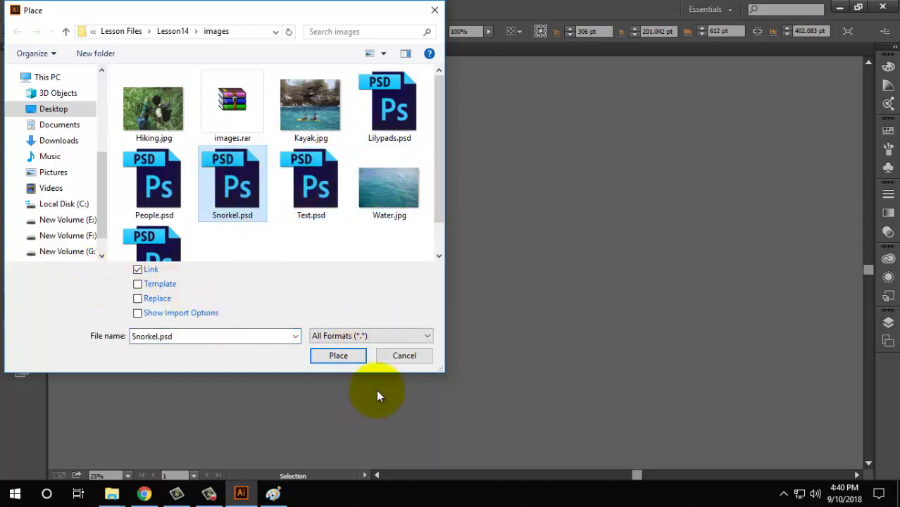
left_click(331, 354)
Step: Drop the linked Snorkel image to the right of the poster, then deselect it
left_click(445, 168)
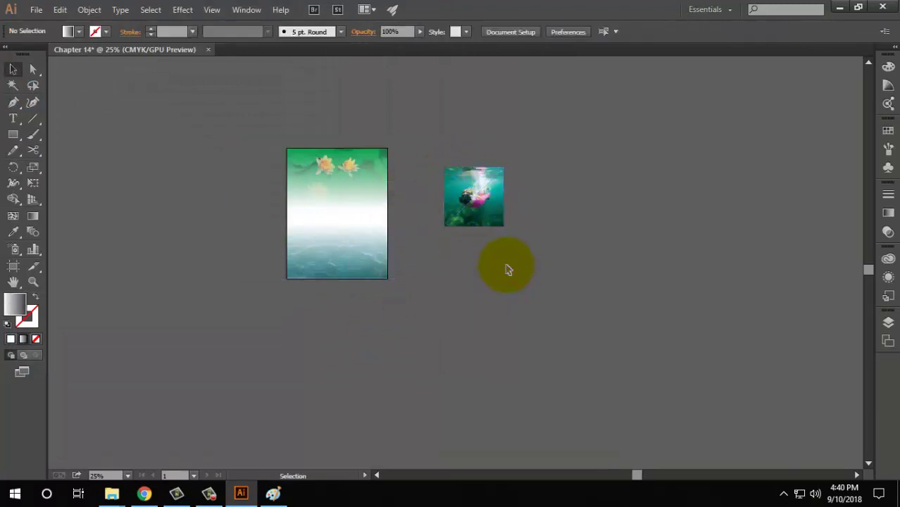
left_click(35, 9)
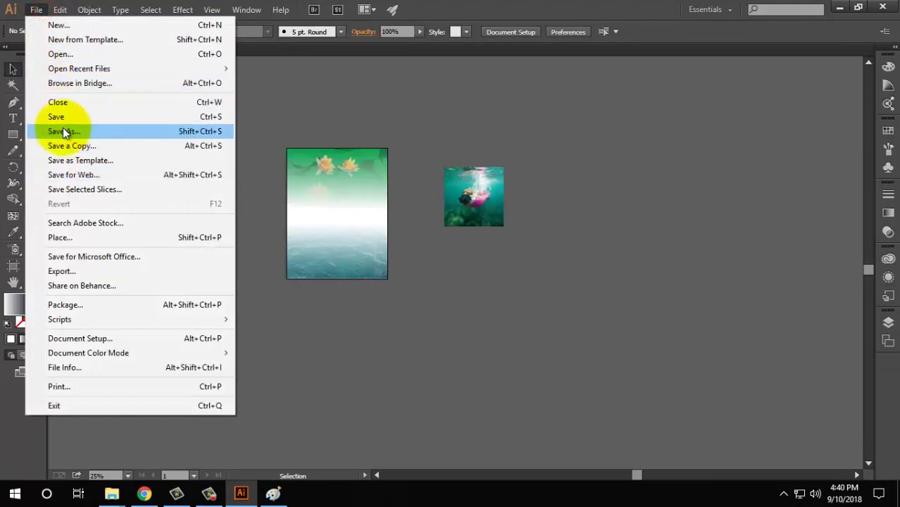
left_click(581, 340)
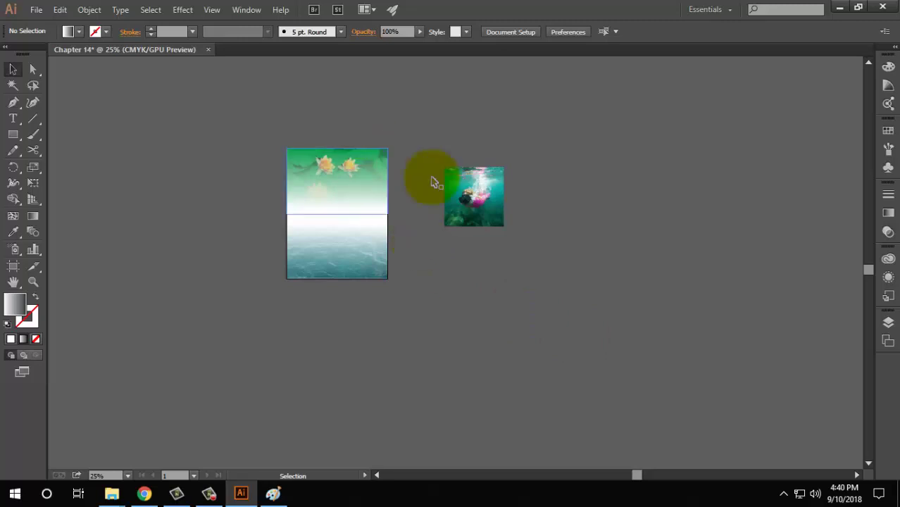
left_click(497, 191)
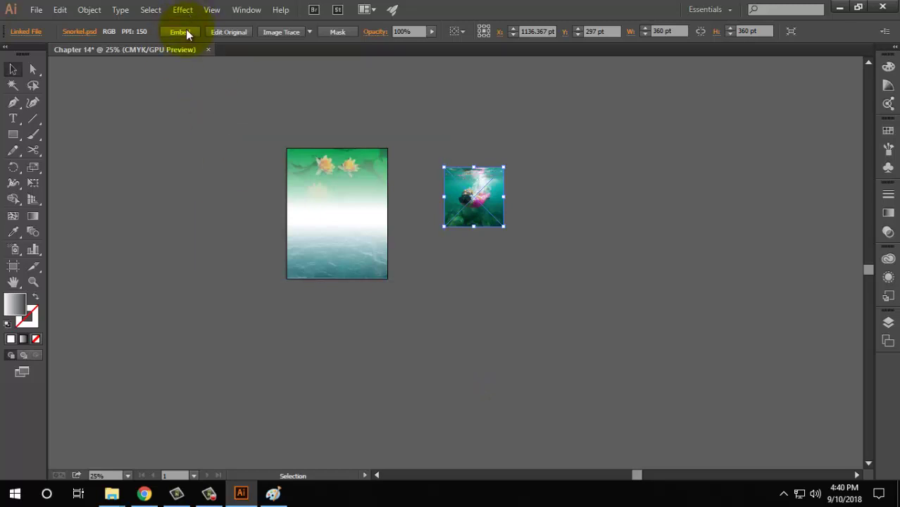
left_click(660, 333)
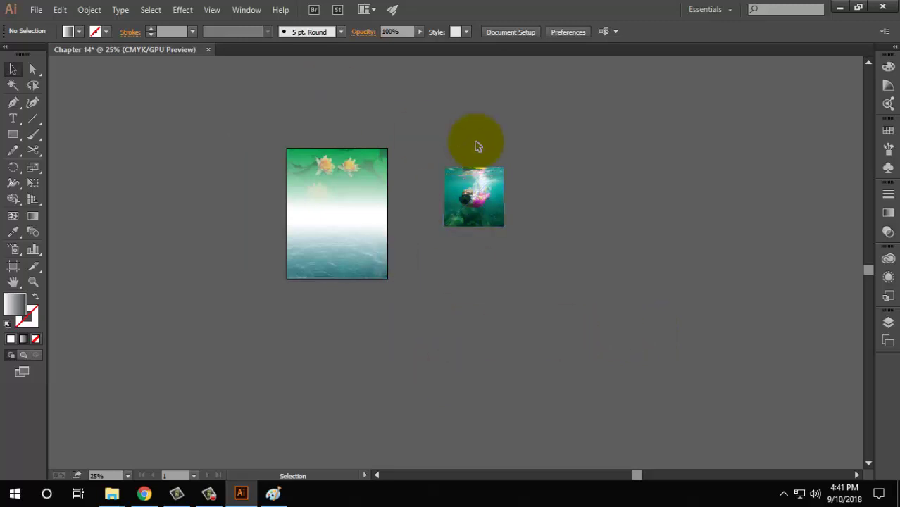
Step: Add 'Google' text, enlarge it, and position it under the snorkel image
left_click(477, 170)
left_click(12, 119)
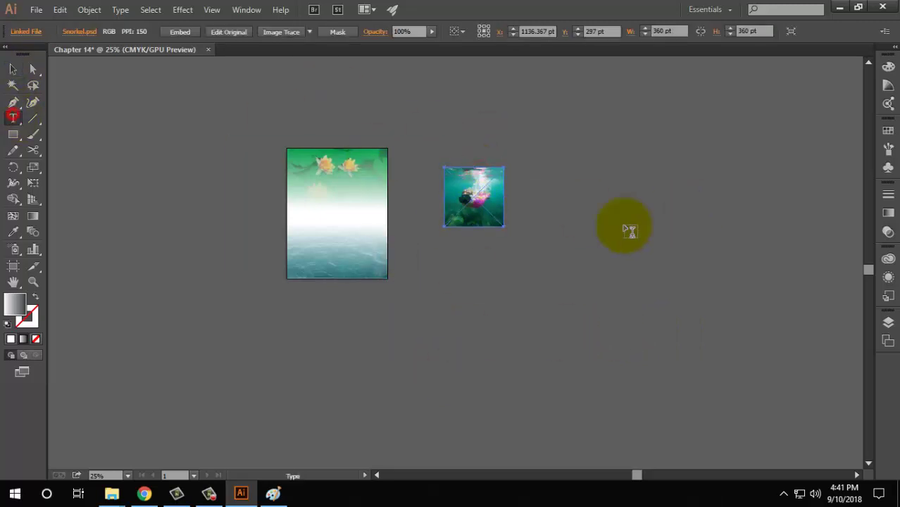
left_click(423, 280)
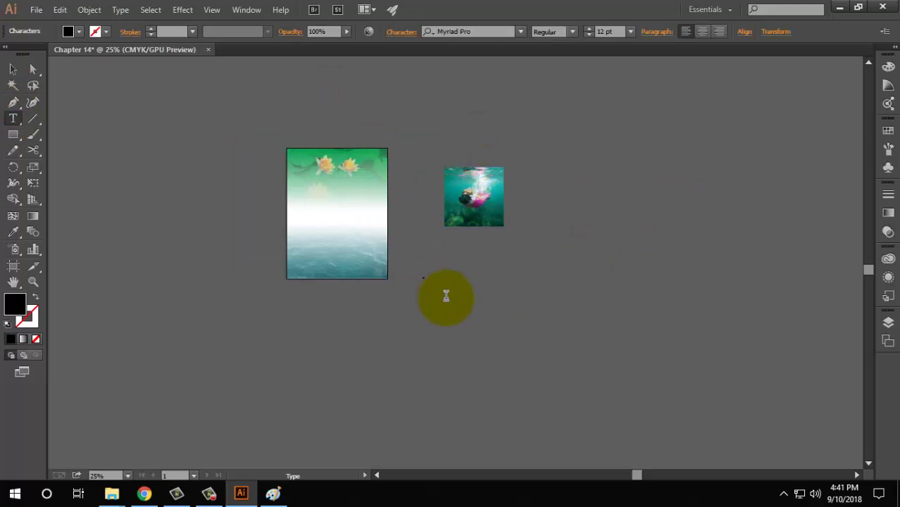
left_click(13, 69)
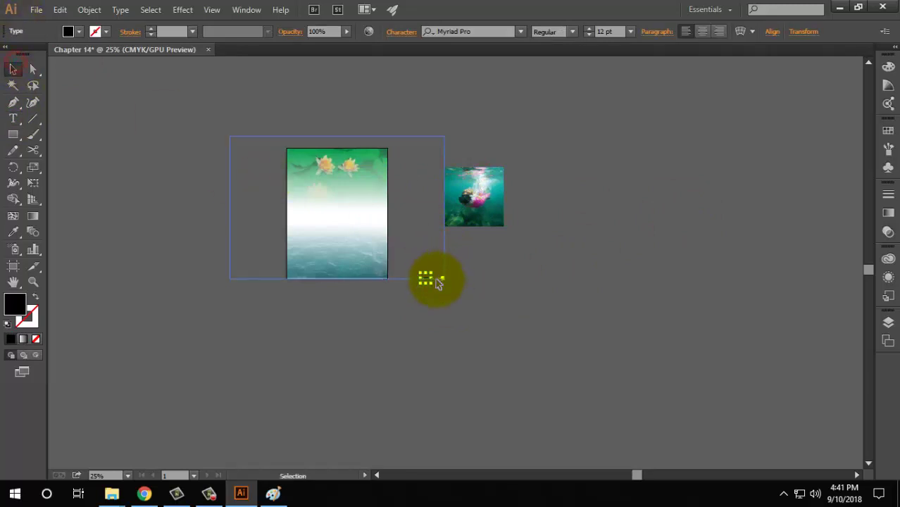
mouse_move(437, 283)
left_mouse_down()
mouse_move(426, 280)
mouse_move(476, 251)
left_mouse_up()
left_click(473, 199)
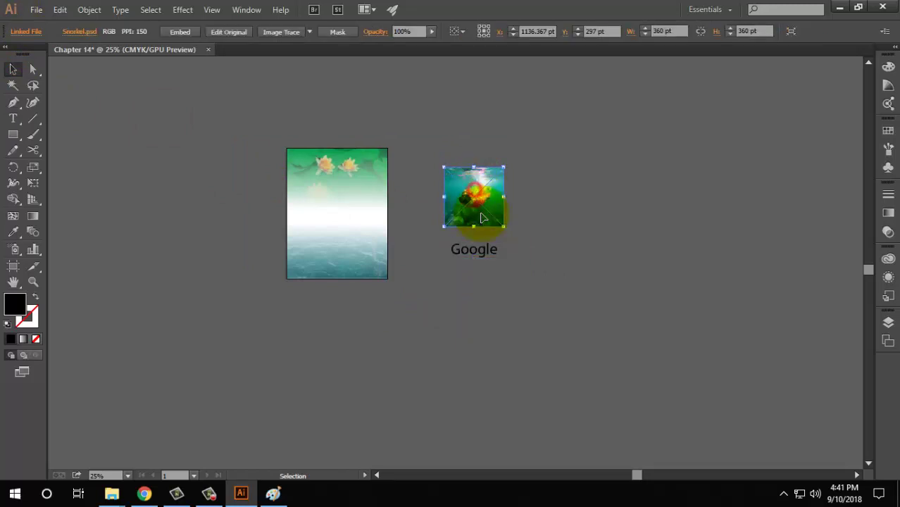
left_click(478, 252)
left_click(392, 177)
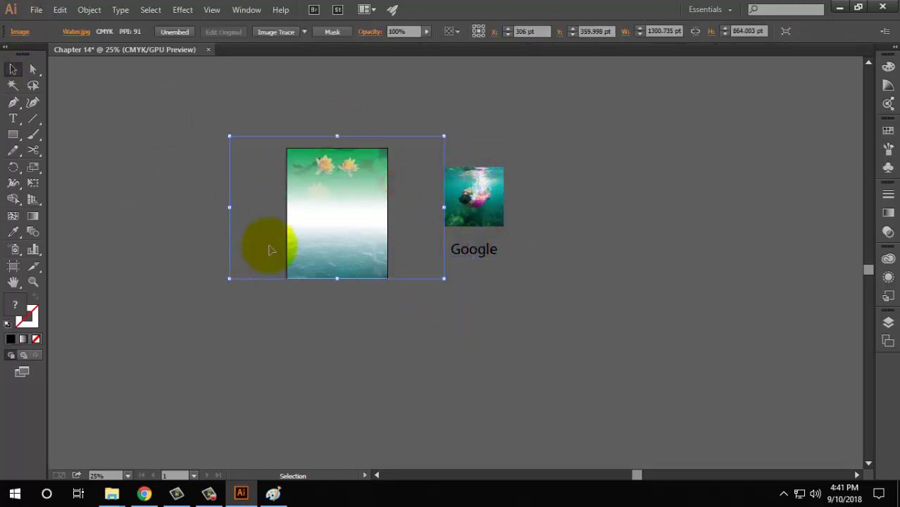
Step: Save the document to the Desktop as Chapter 14.ai with Illustrator CC options
left_click(35, 10)
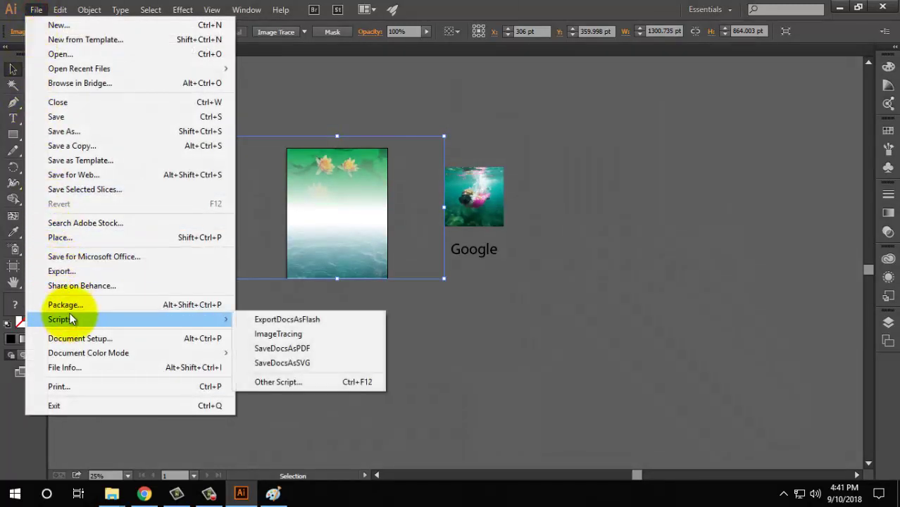
left_click(433, 96)
left_click(35, 10)
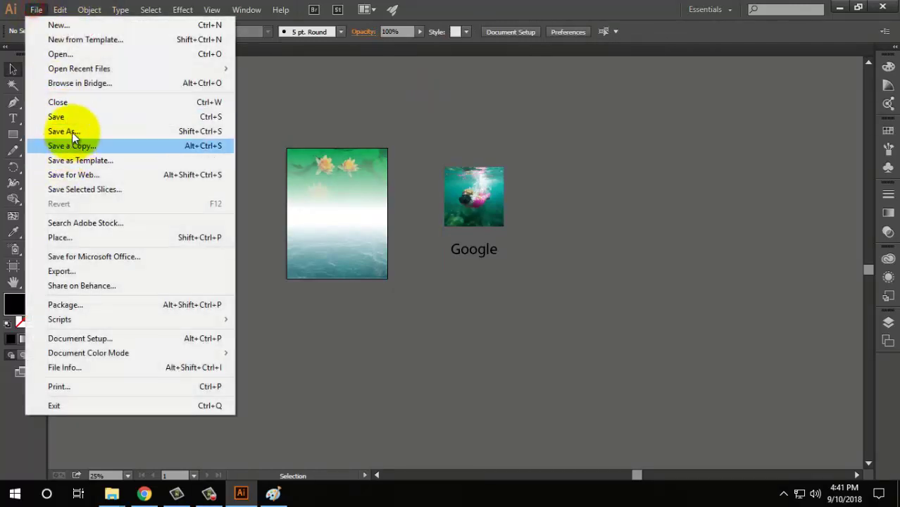
left_click(72, 130)
left_click(54, 108)
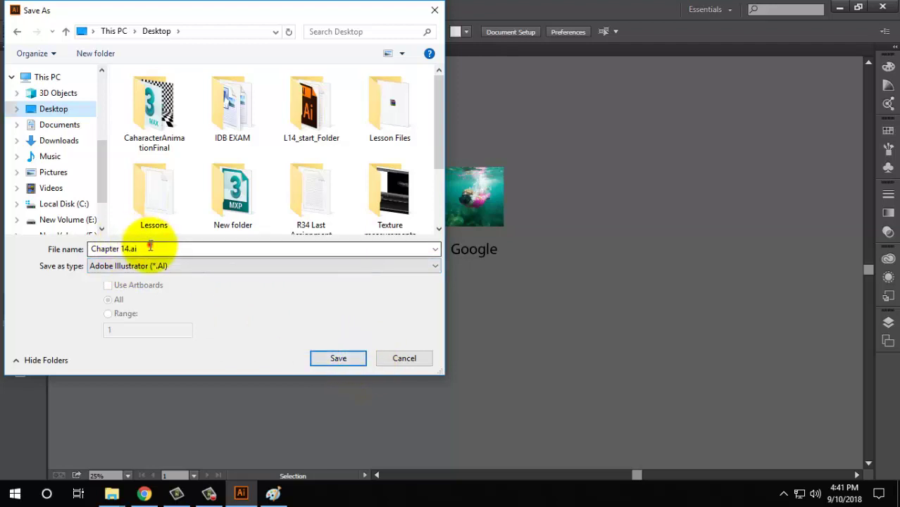
left_click(149, 249)
left_click(349, 359)
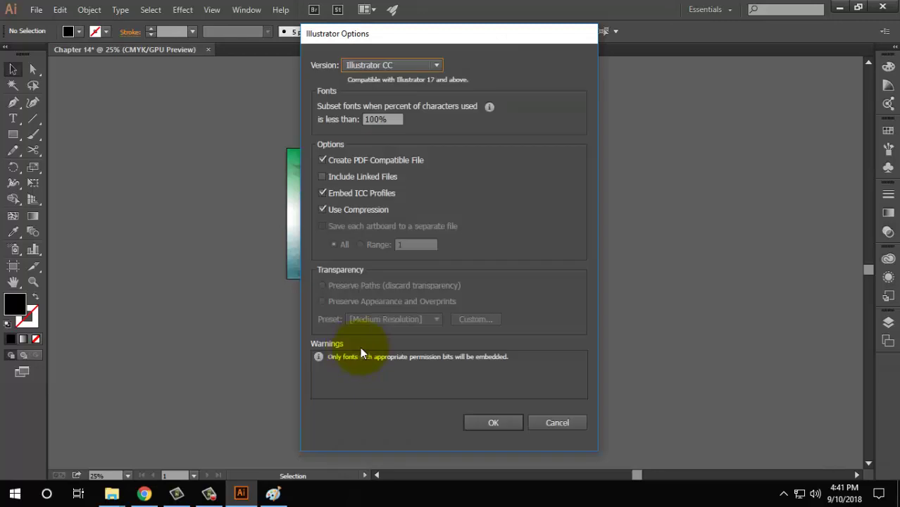
left_click(492, 421)
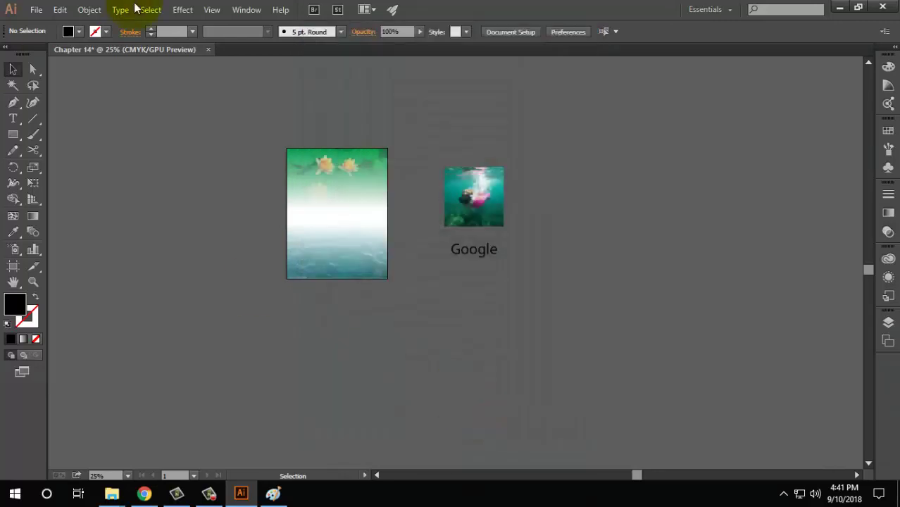
Step: Set up a package on the desktop with folder name Chapter_Folder
left_click(35, 8)
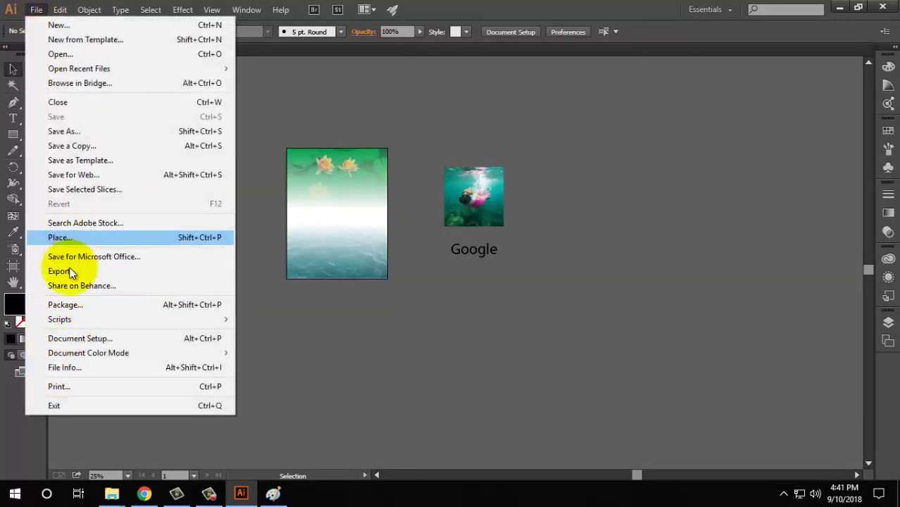
mouse_move(59, 319)
left_click(69, 306)
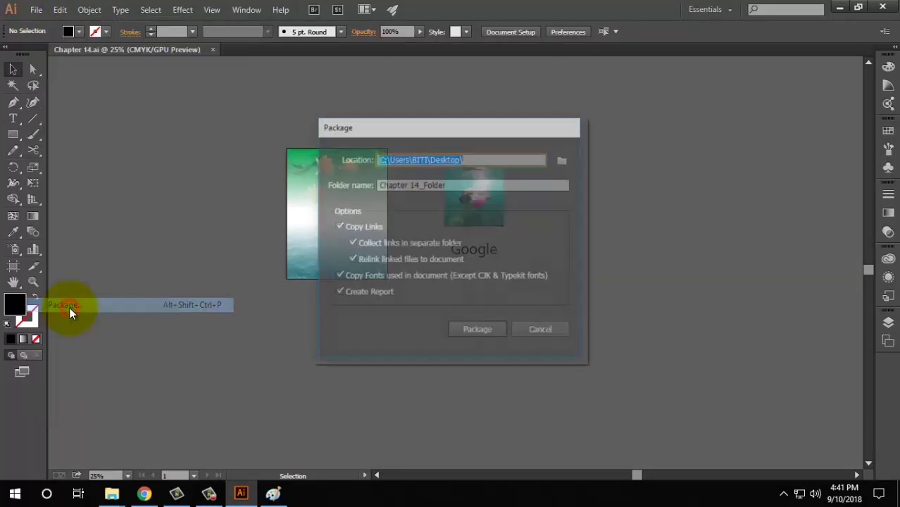
mouse_move(420, 120)
left_mouse_down()
mouse_move(225, 48)
mouse_move(192, 19)
left_mouse_up()
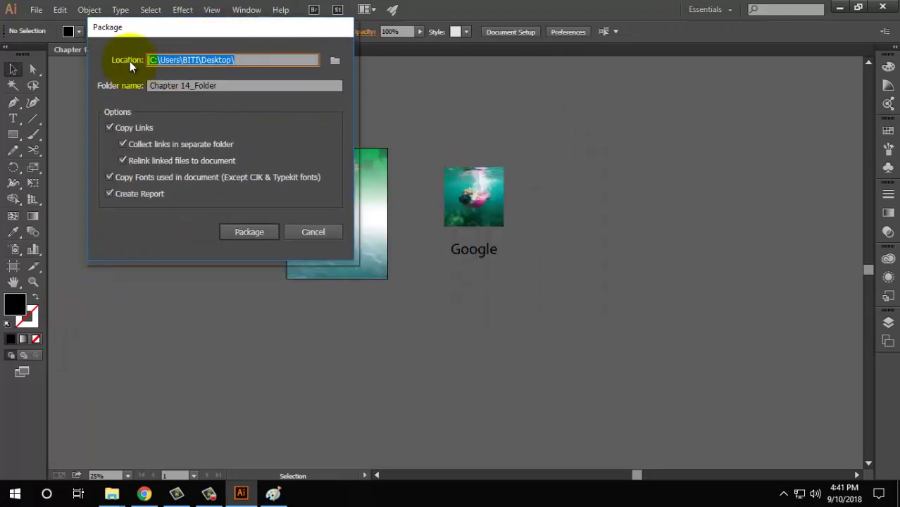
left_click(213, 62)
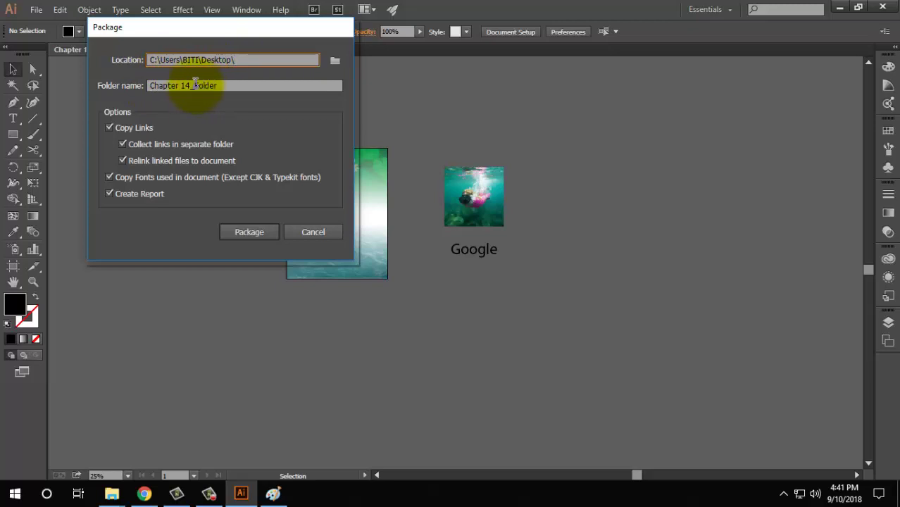
left_click(191, 85)
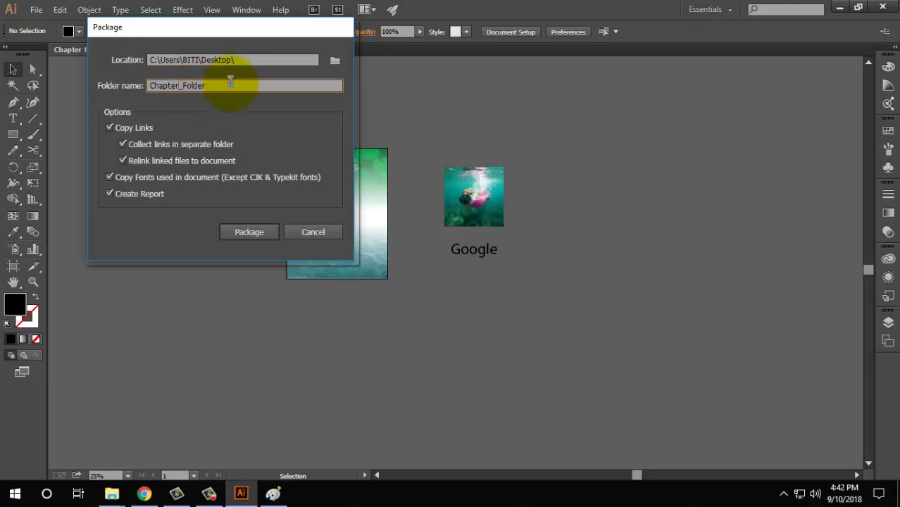
left_click_drag(231, 83, 119, 84)
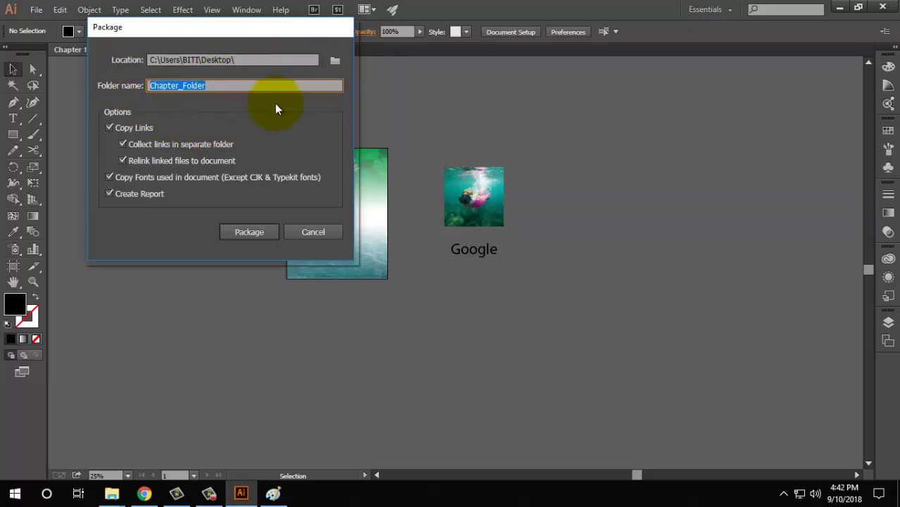
Step: Create the package, accept the font warning and success message, then minimize Illustrator
left_click(266, 232)
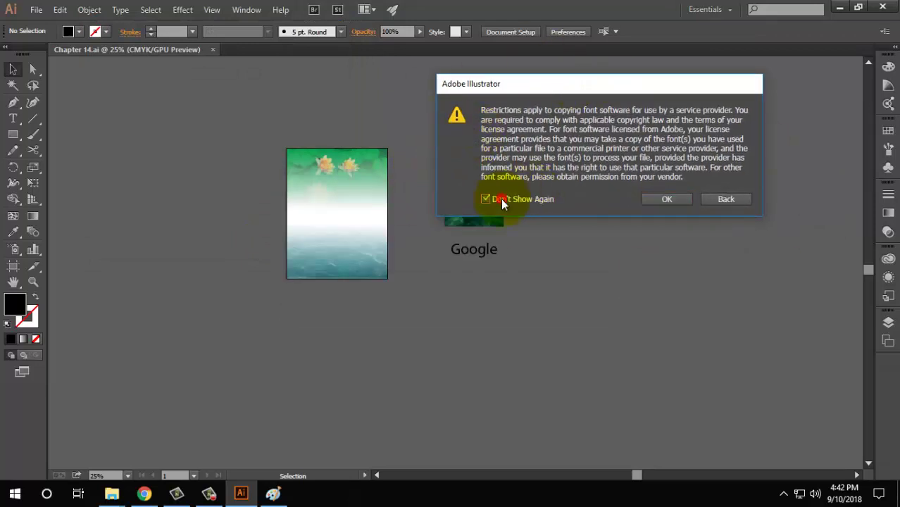
left_click(501, 198)
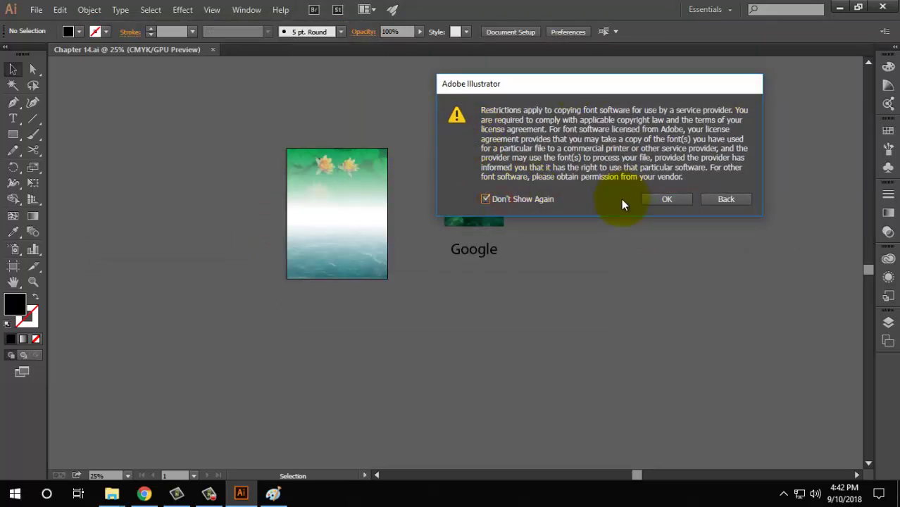
left_click(670, 198)
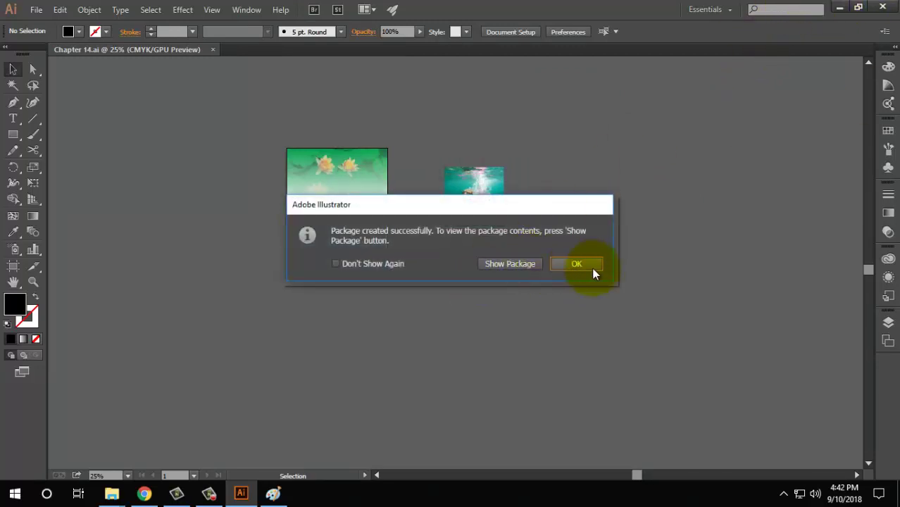
left_click(590, 266)
left_click(838, 7)
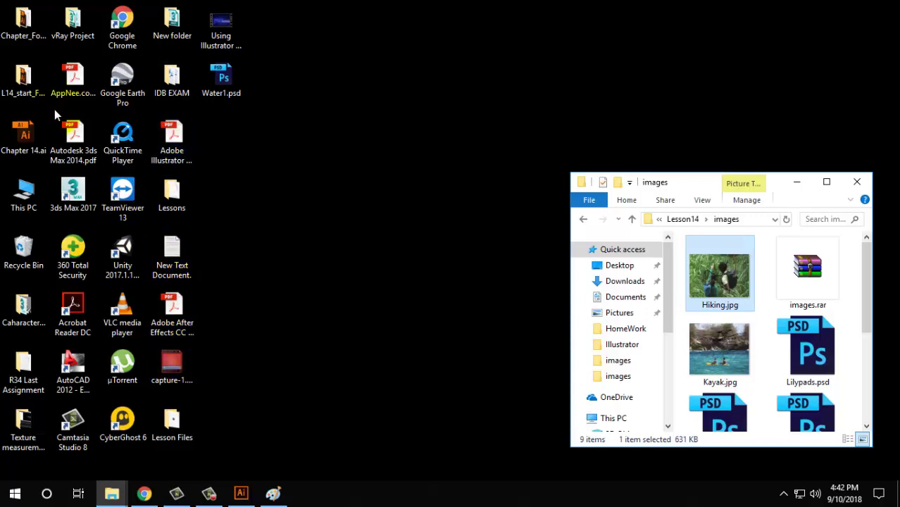
Step: Open Chapter_Folder and check its Fonts and Links (Kayak.jpg, Snorkel.psd) subfolders
left_click(180, 435)
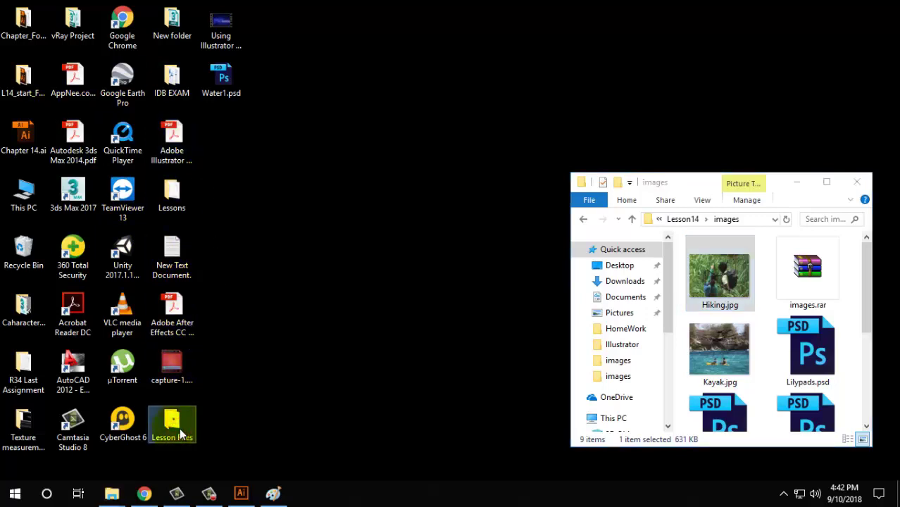
left_click(5, 26)
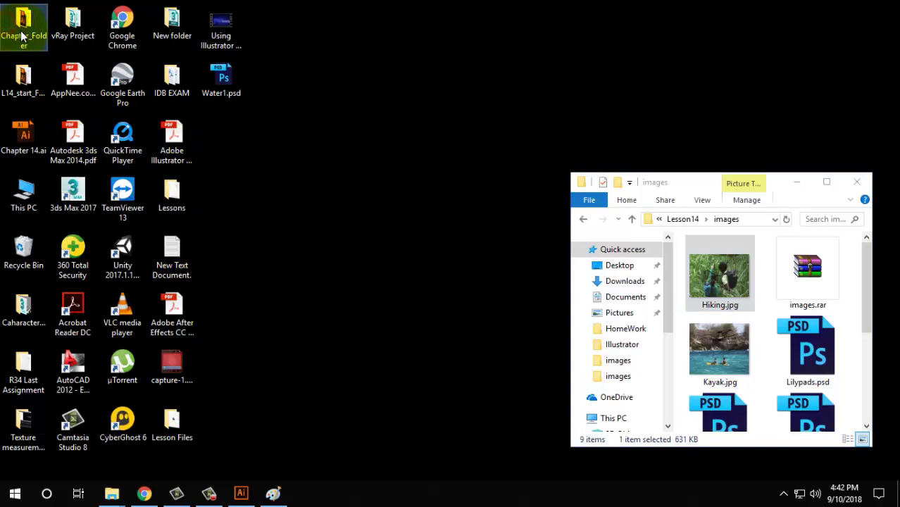
mouse_move(21, 21)
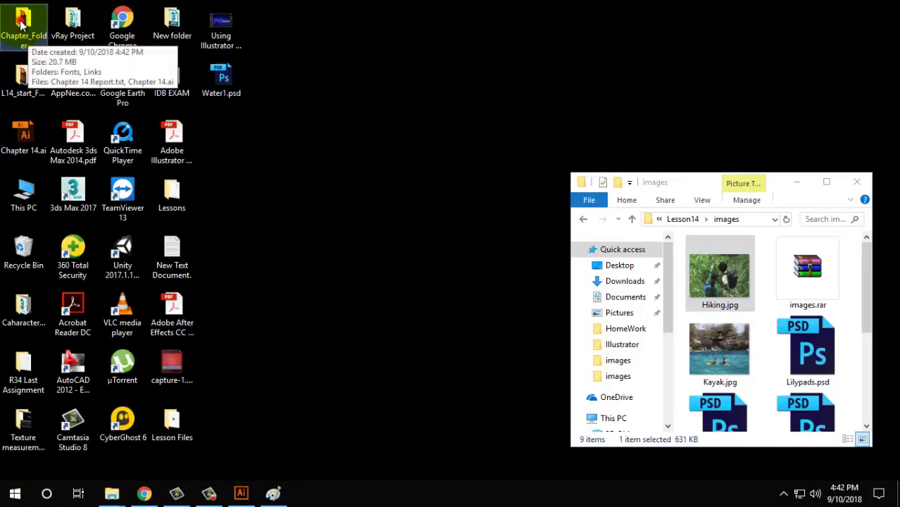
double_click(21, 23)
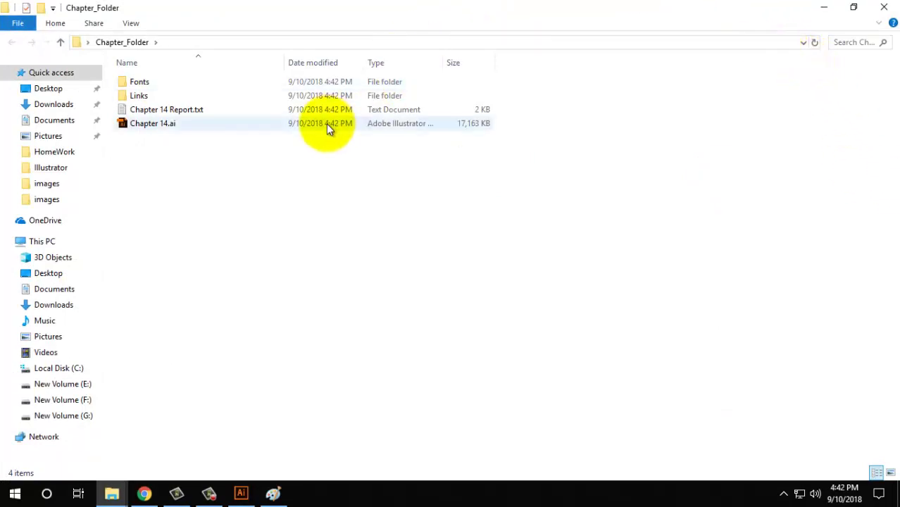
left_click(150, 125)
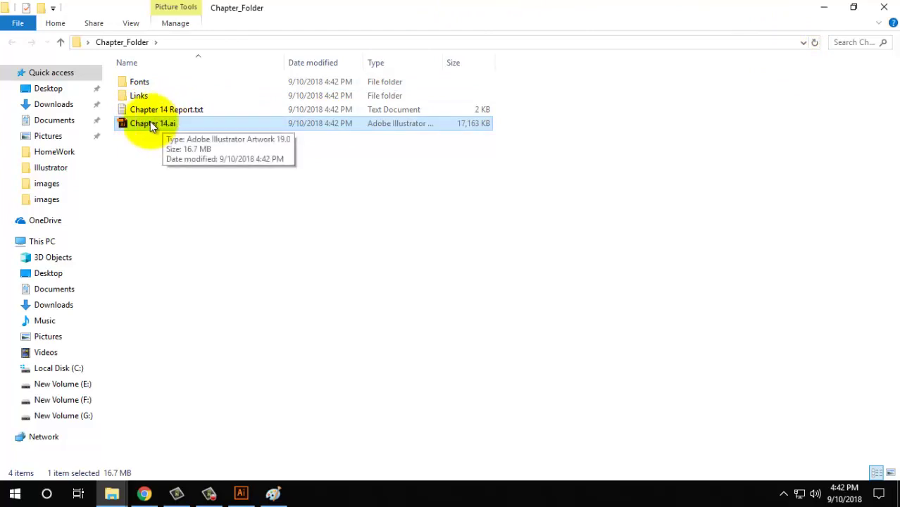
double_click(137, 82)
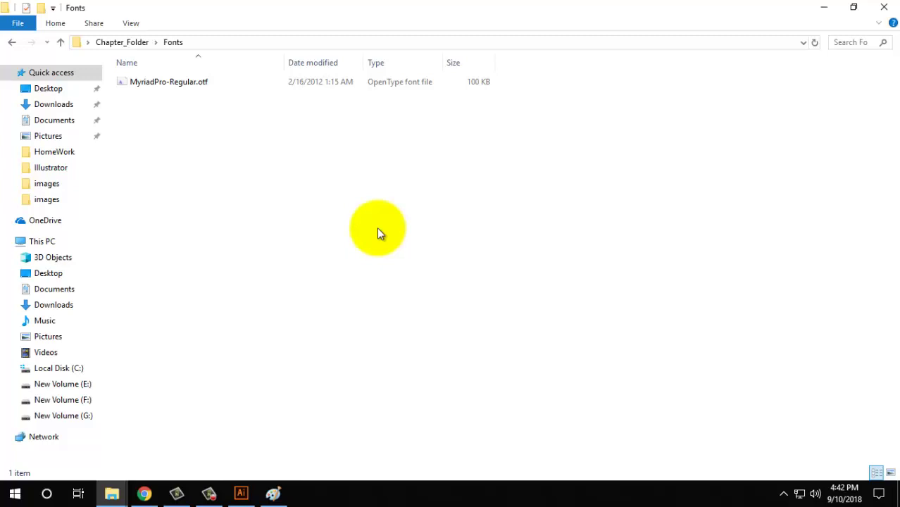
left_click(60, 43)
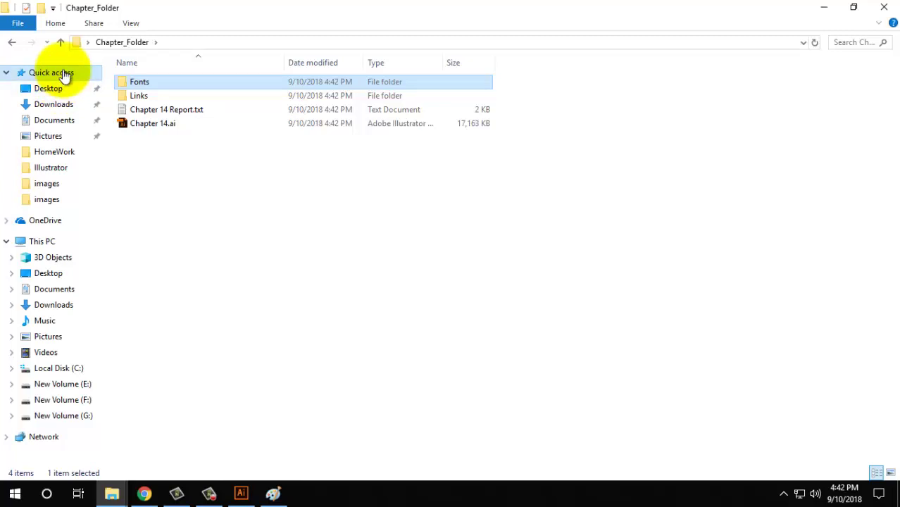
double_click(128, 95)
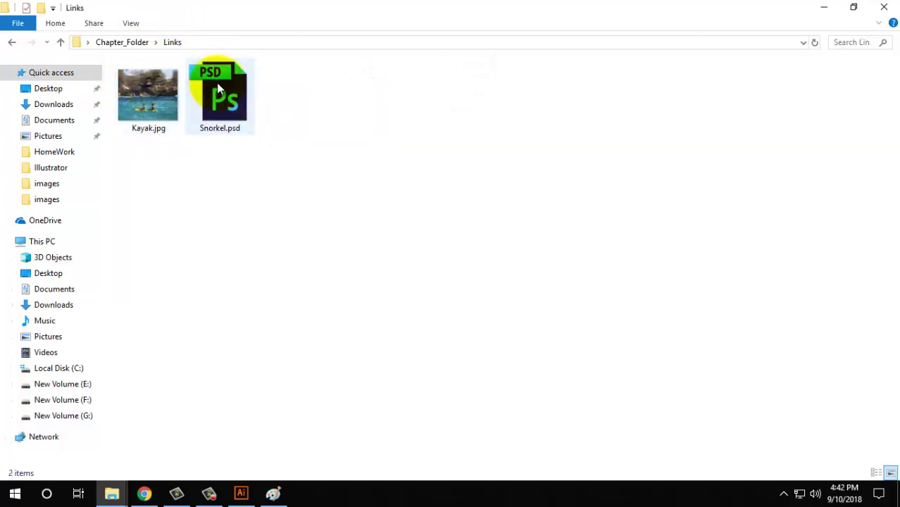
mouse_move(219, 95)
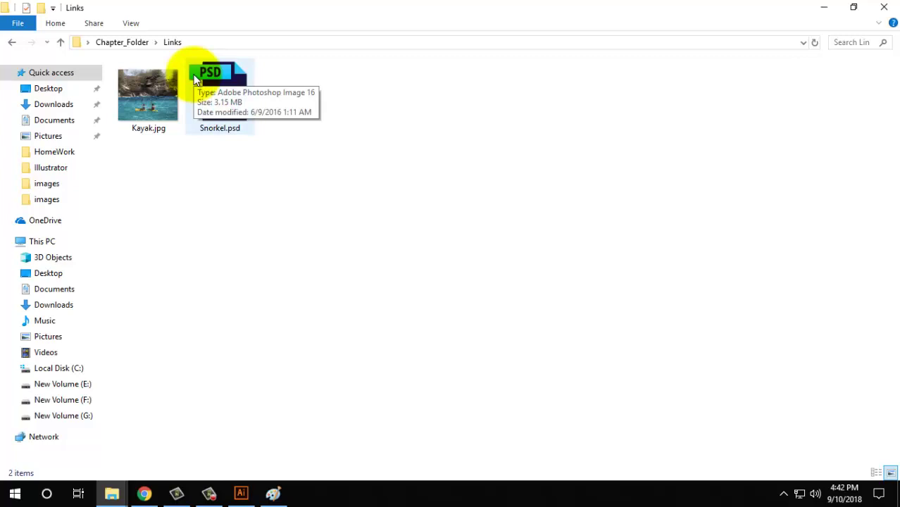
left_click(60, 42)
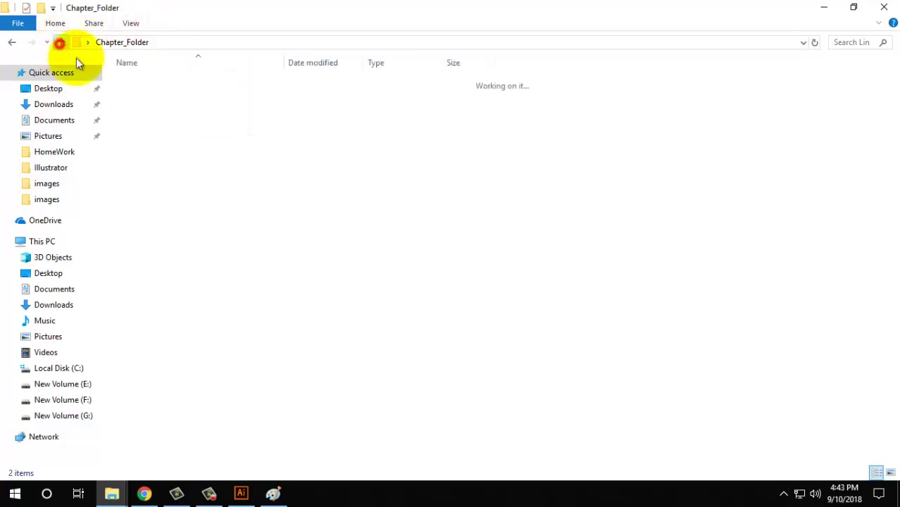
Step: Open Chapter 14 Report.txt maximized and highlight the document name, CMYK mode and ruler units
double_click(136, 110)
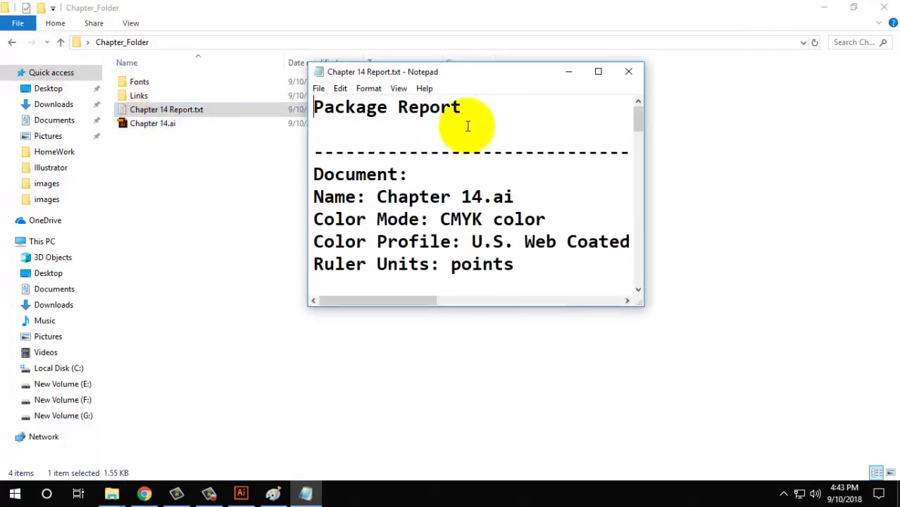
left_click(598, 71)
left_click_drag(79, 131, 204, 130)
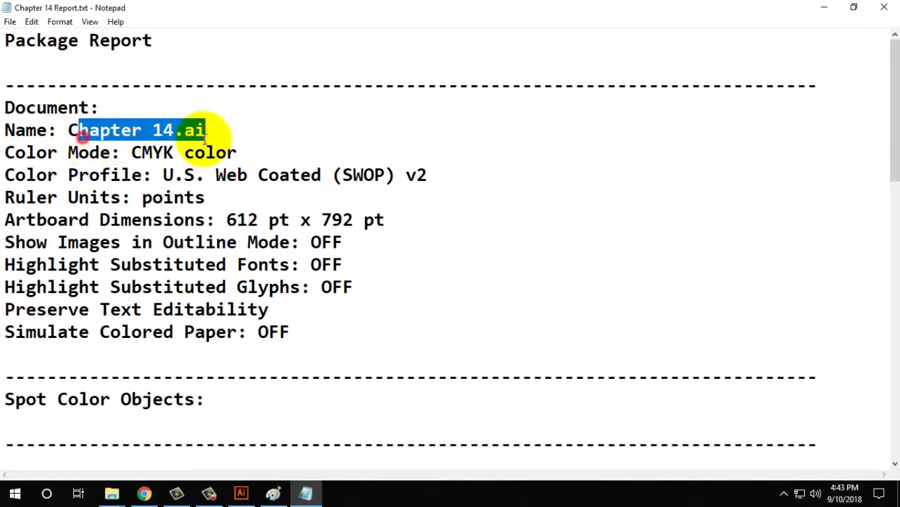
left_click_drag(100, 152, 226, 152)
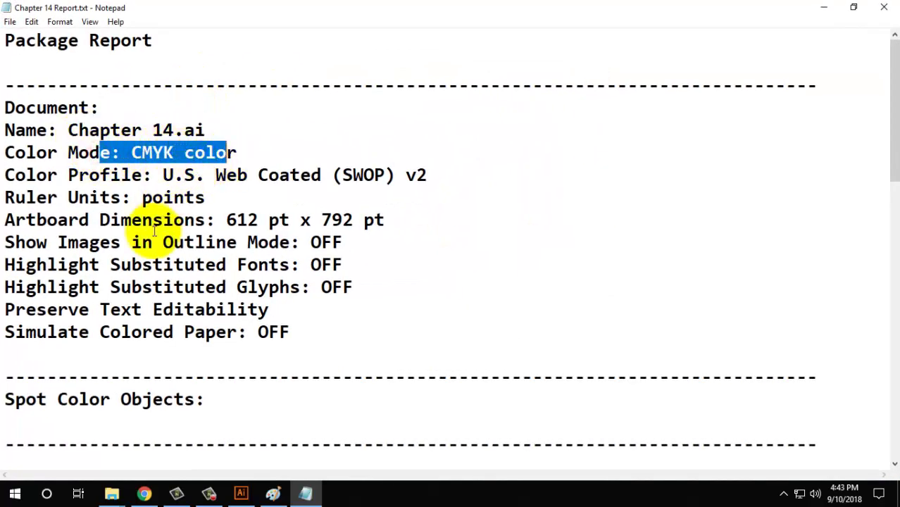
left_click_drag(101, 197, 204, 197)
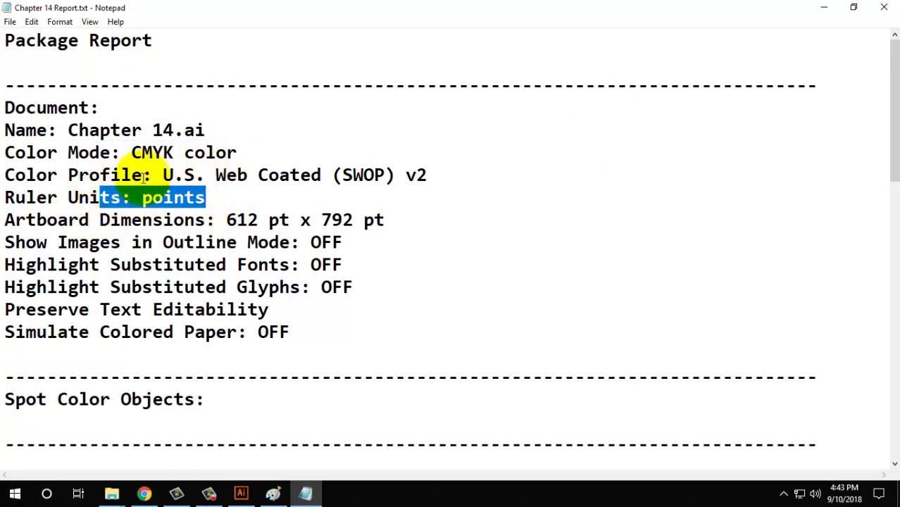
left_click_drag(13, 152, 428, 176)
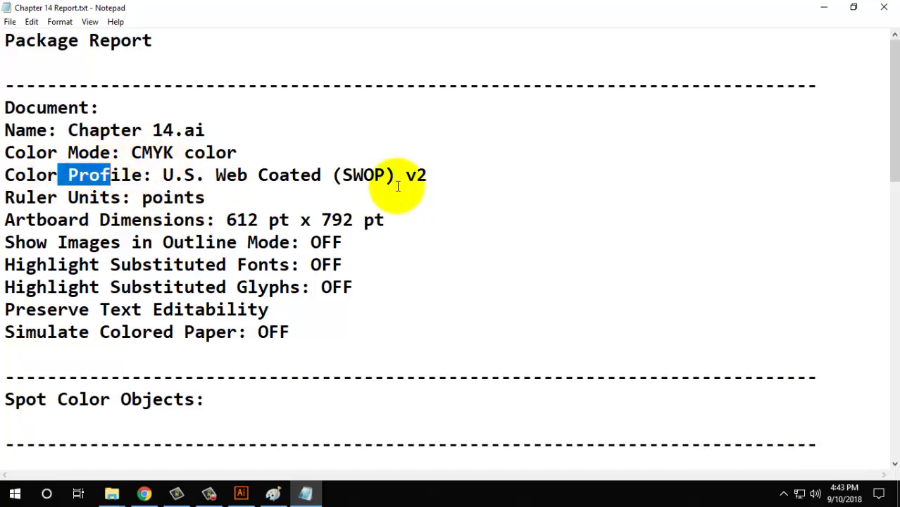
Step: Highlight the artboard and font substitution entries, close the report, and reopen Chapter 14.ai
left_click_drag(6, 176, 7, 197)
scroll(196, 241, "down", 1)
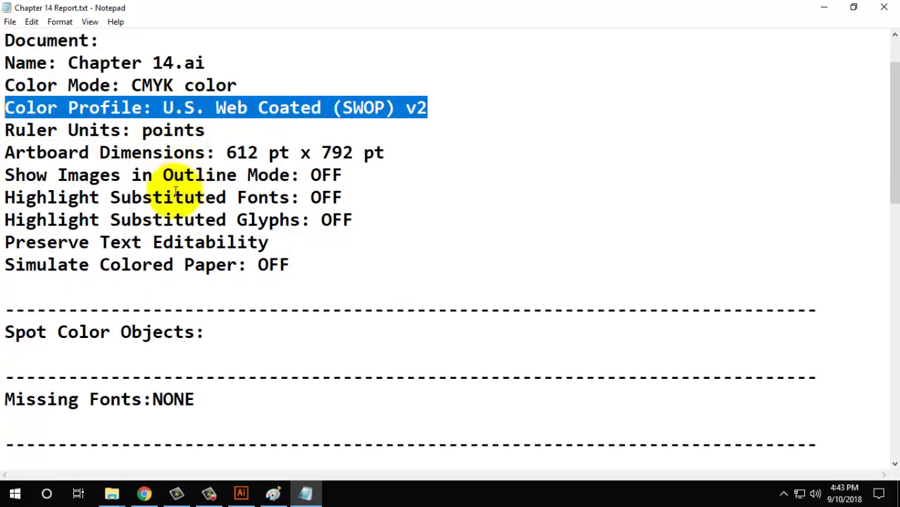
left_click_drag(37, 152, 387, 154)
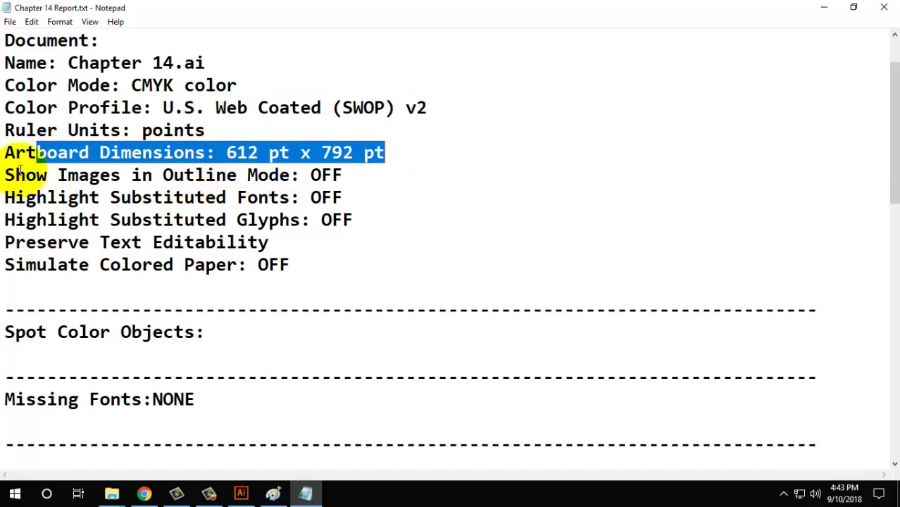
left_click_drag(26, 169, 352, 221)
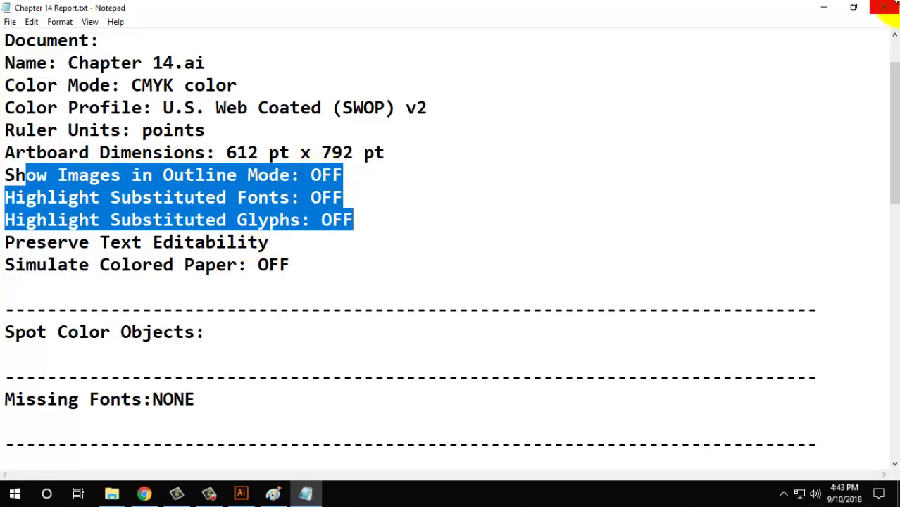
left_click(889, 7)
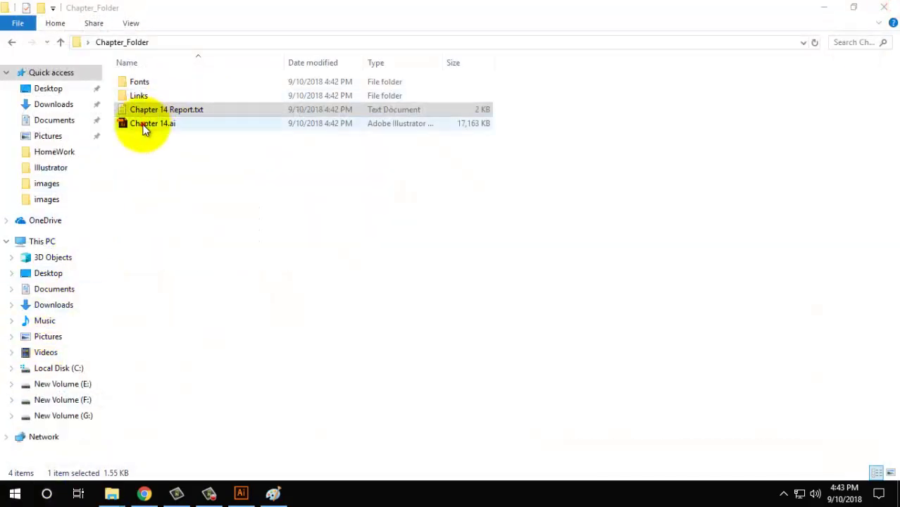
double_click(142, 124)
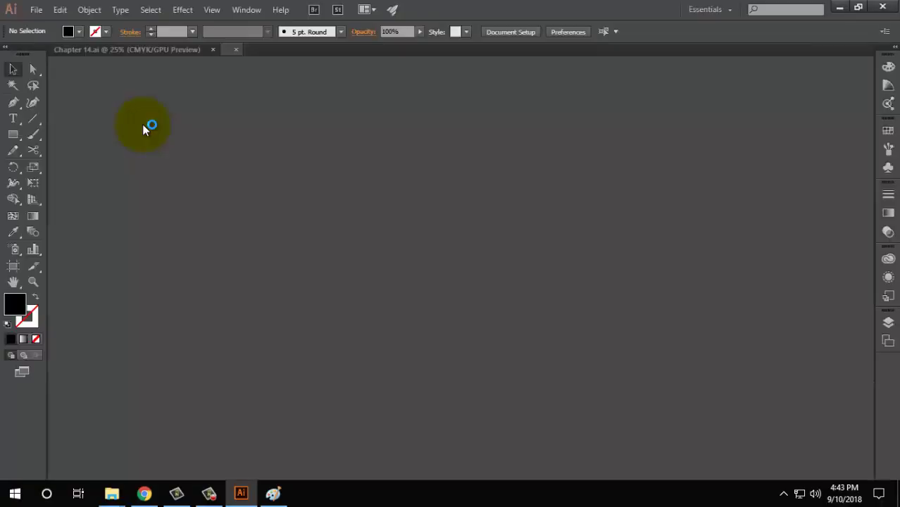